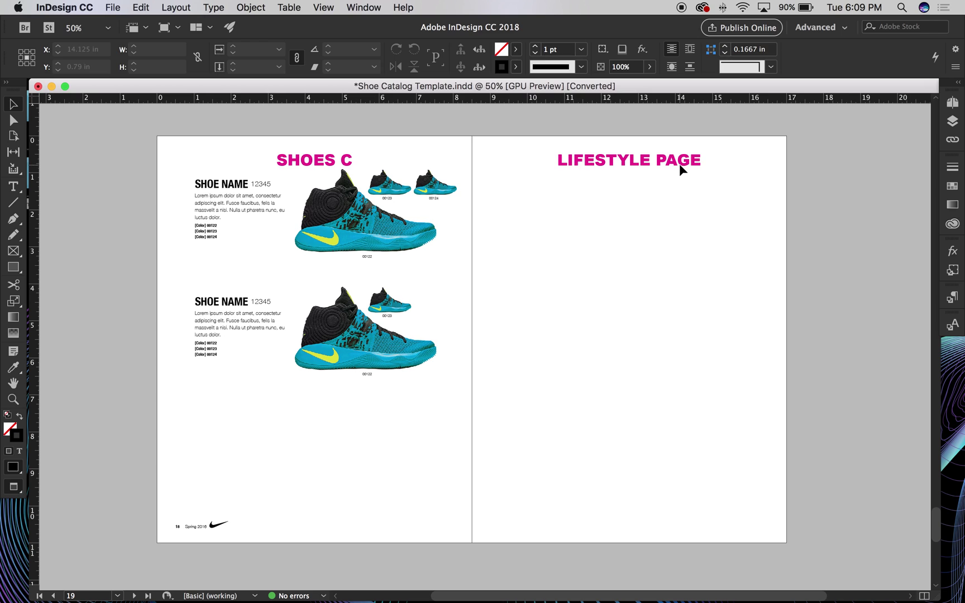
Display the document's page thumbnails in a widened list and check which workspaces are available
left_click(954, 102)
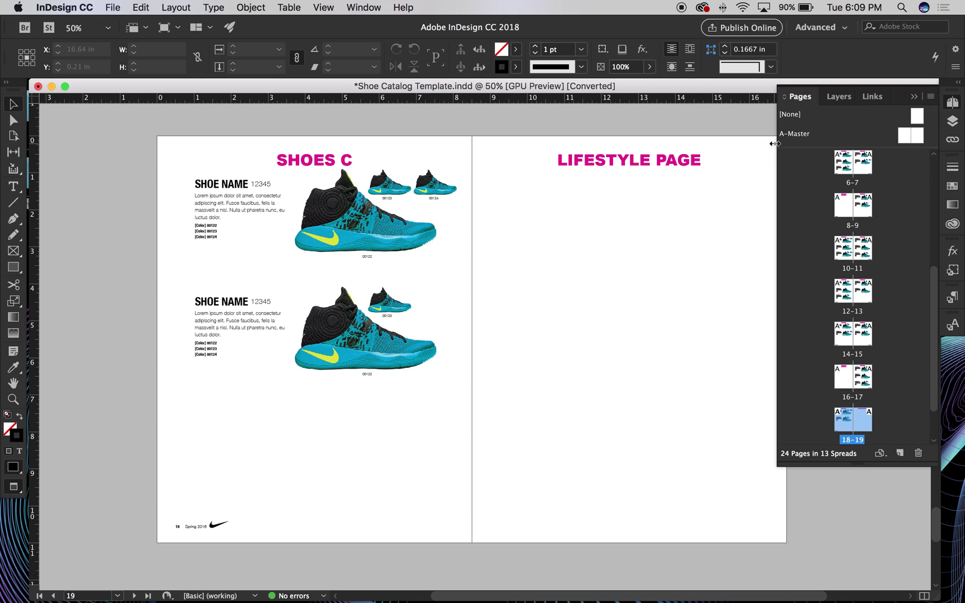
left_click_drag(775, 143, 677, 144)
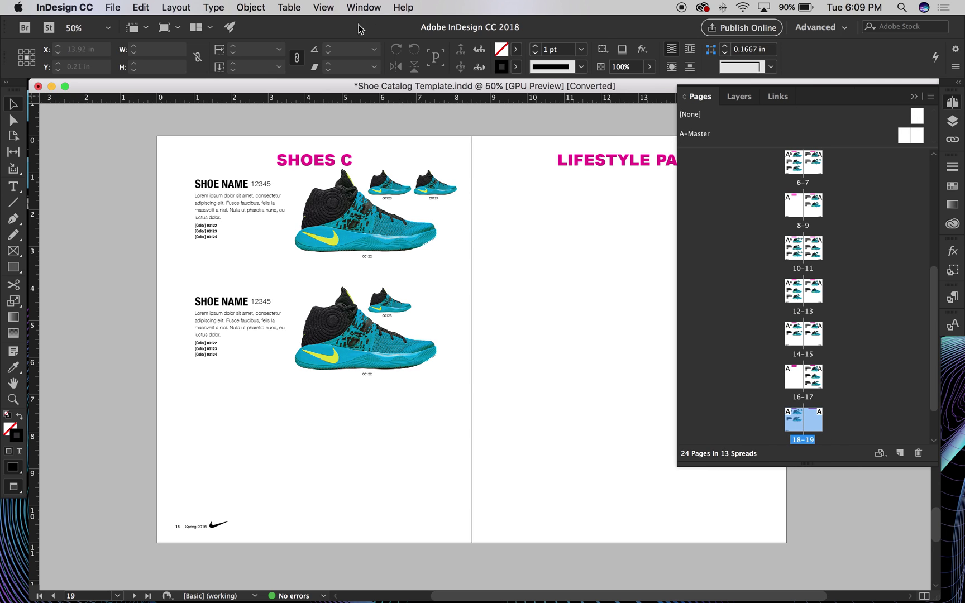
left_click(377, 6)
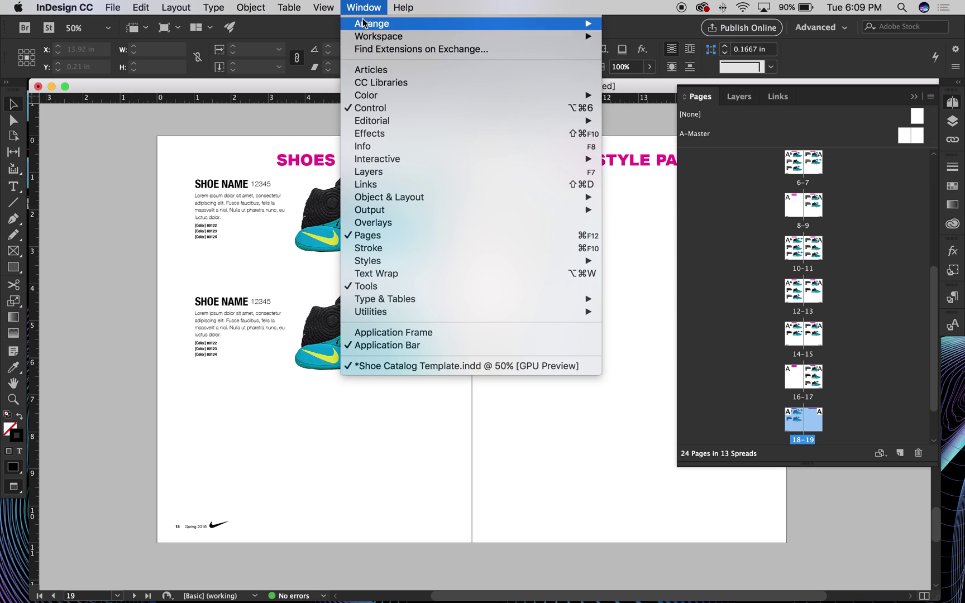
mouse_move(377, 39)
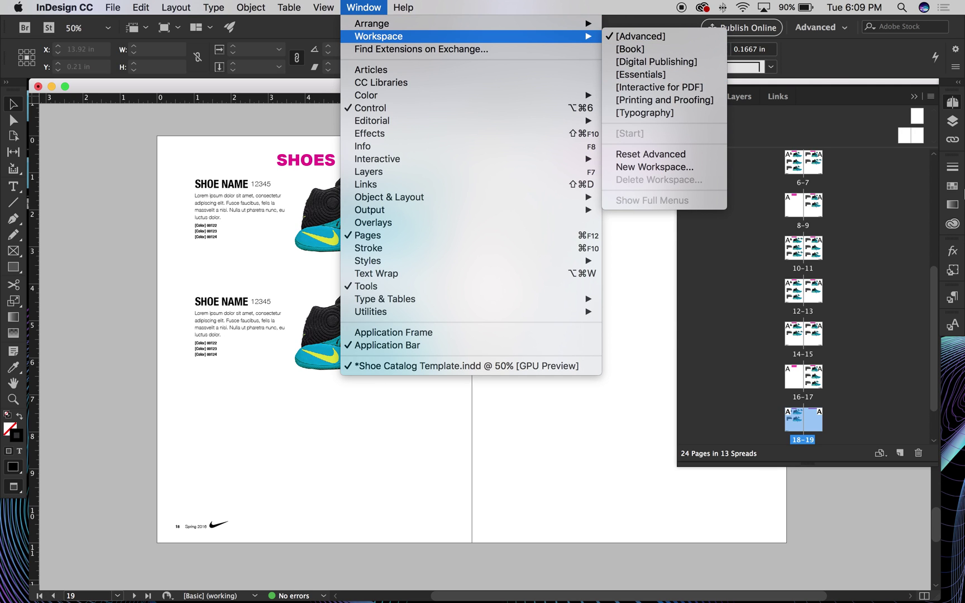
left_click(915, 97)
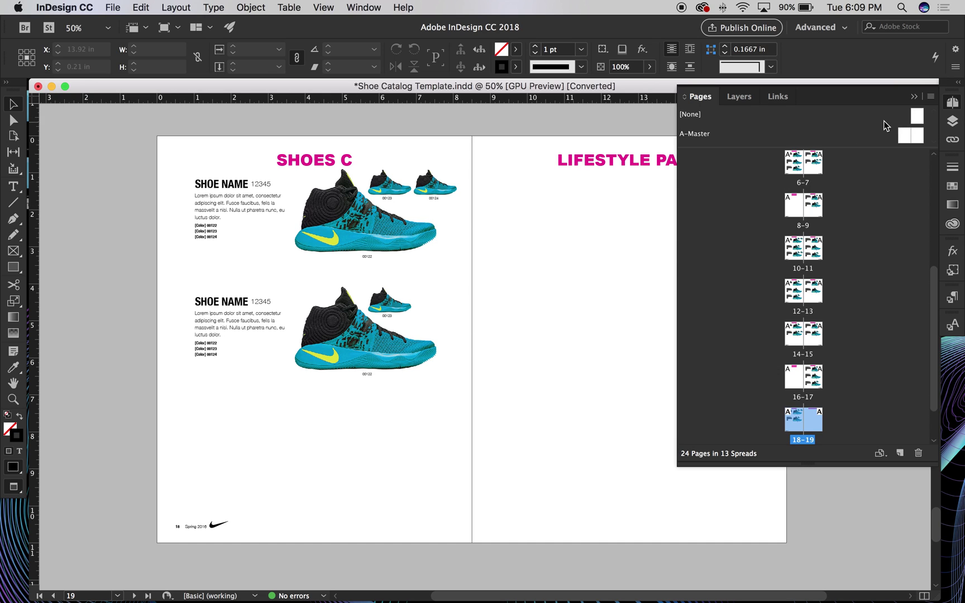
Examine the page thumbnails of the whole catalog, including the cover pages, the restarted page numbering and the last page
left_click_drag(934, 280, 927, 338)
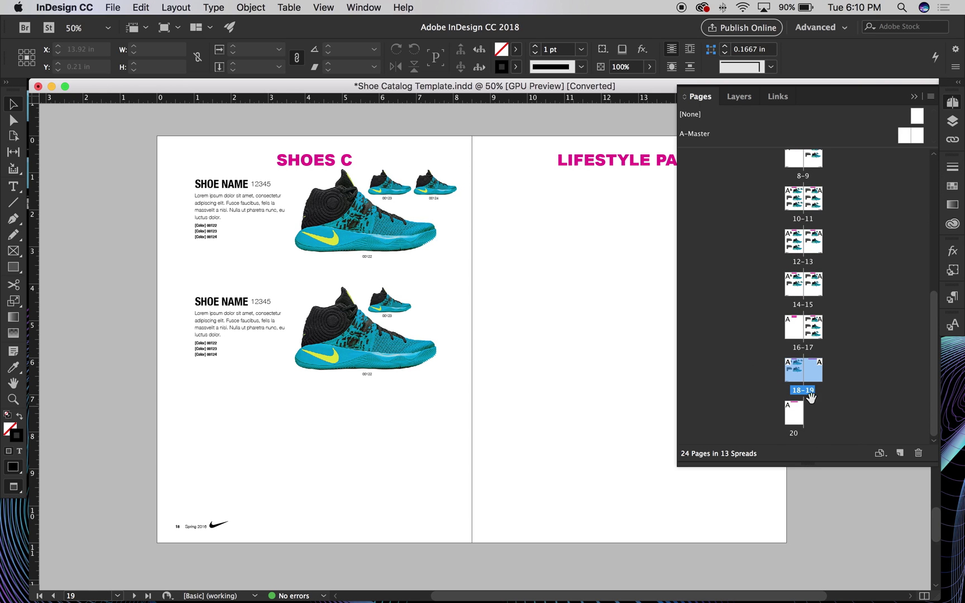
left_click(791, 420)
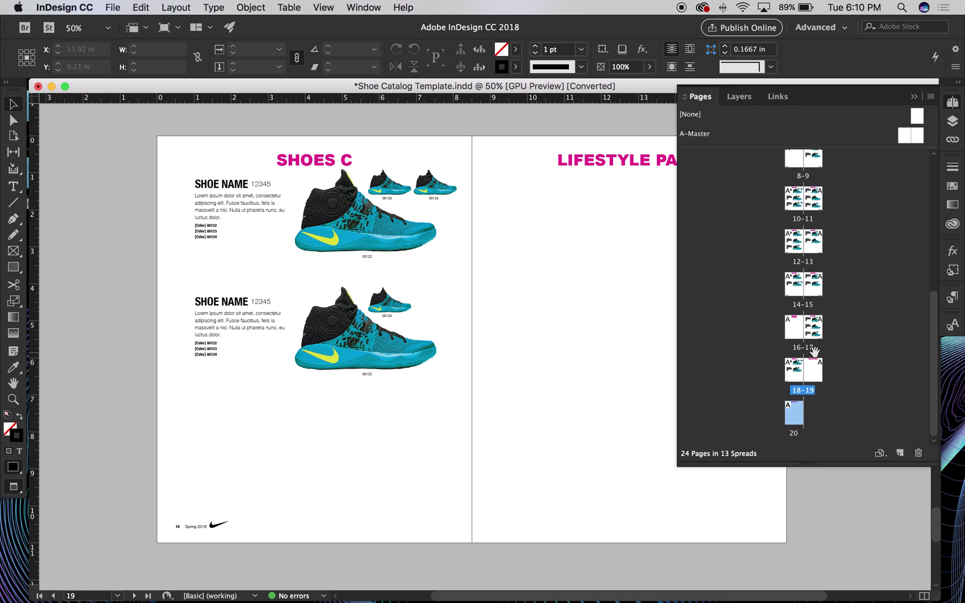
left_click_drag(934, 352, 920, 188)
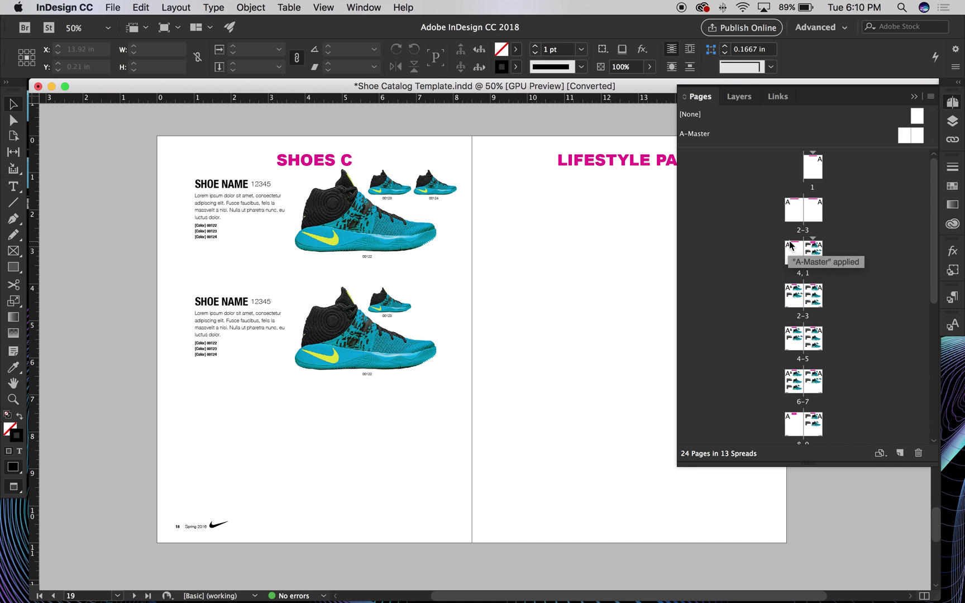
left_click(819, 255)
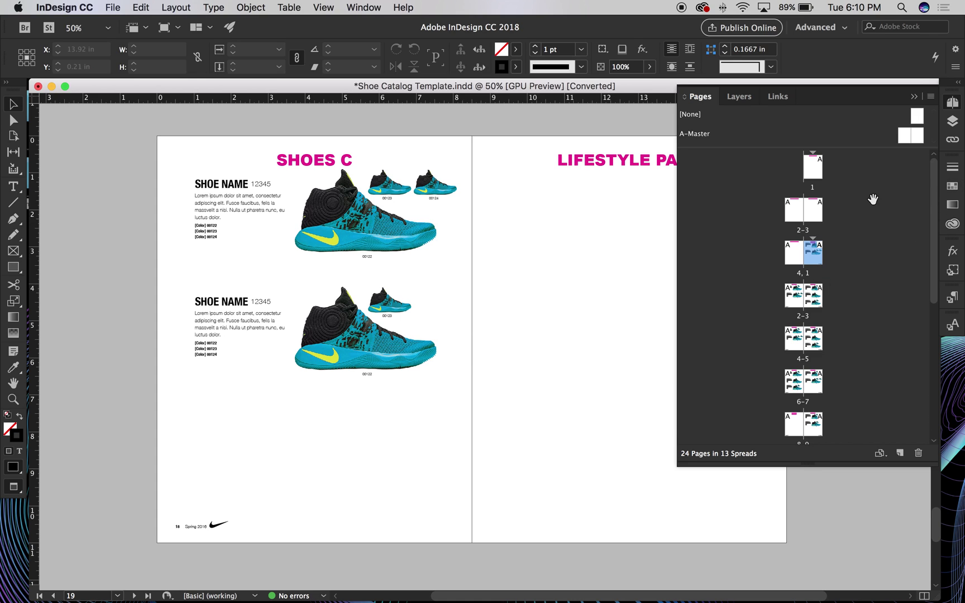
left_click(821, 167)
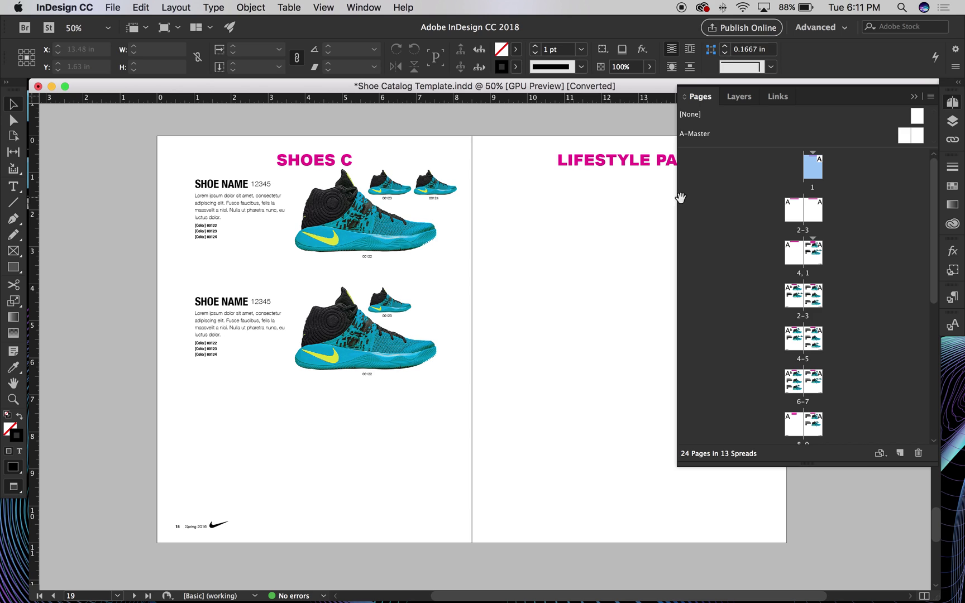
scroll(886, 286, "down", 5)
scroll(890, 231, "down", 2)
scroll(868, 164, "up", 5)
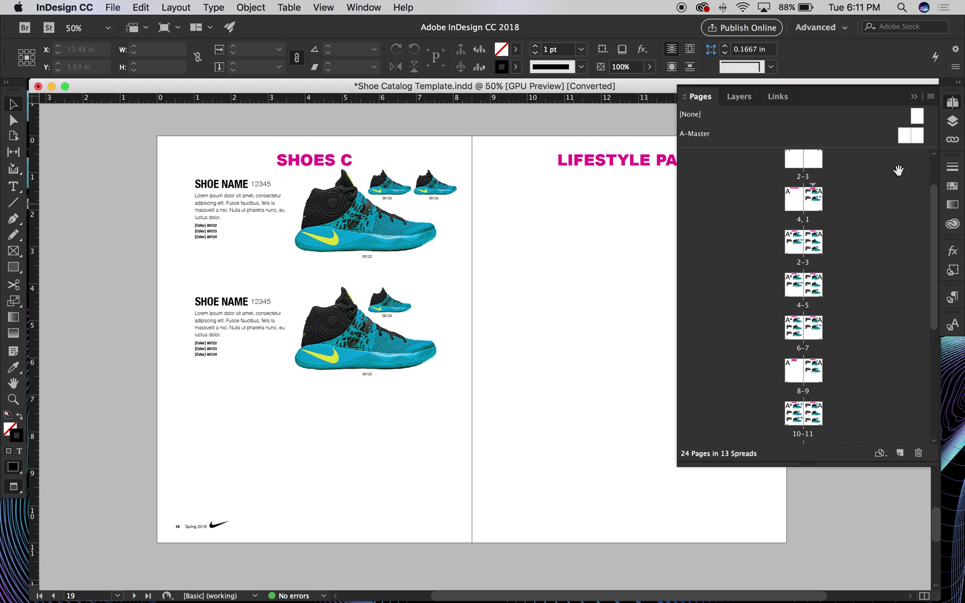
scroll(867, 279, "up", 1)
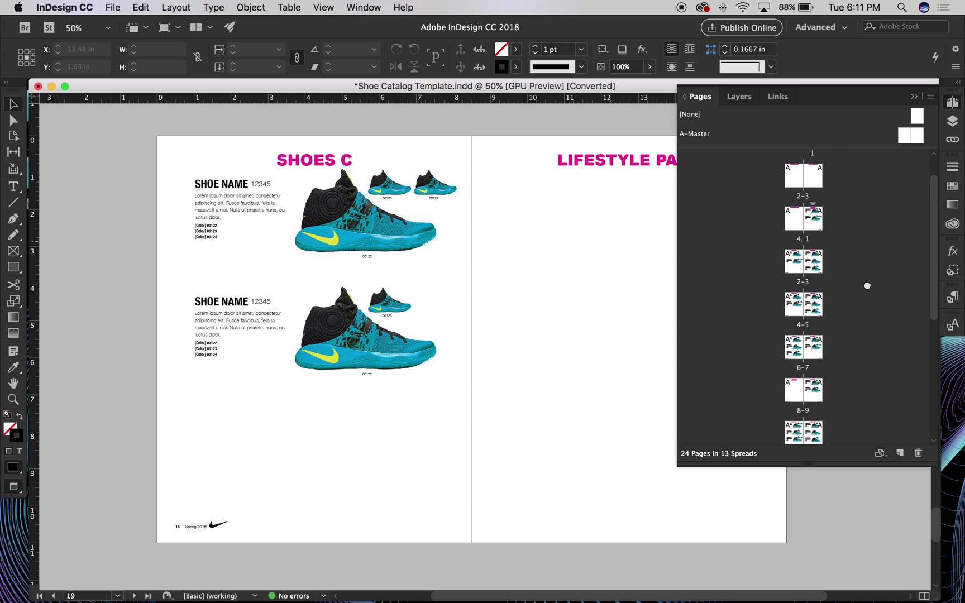
scroll(843, 286, "down", 5)
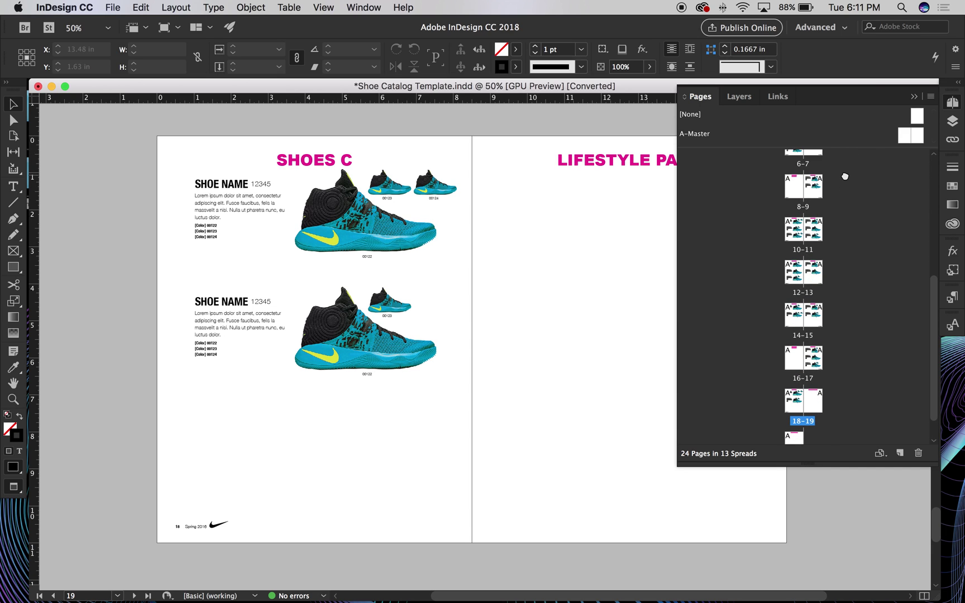
scroll(854, 245, "up", 3)
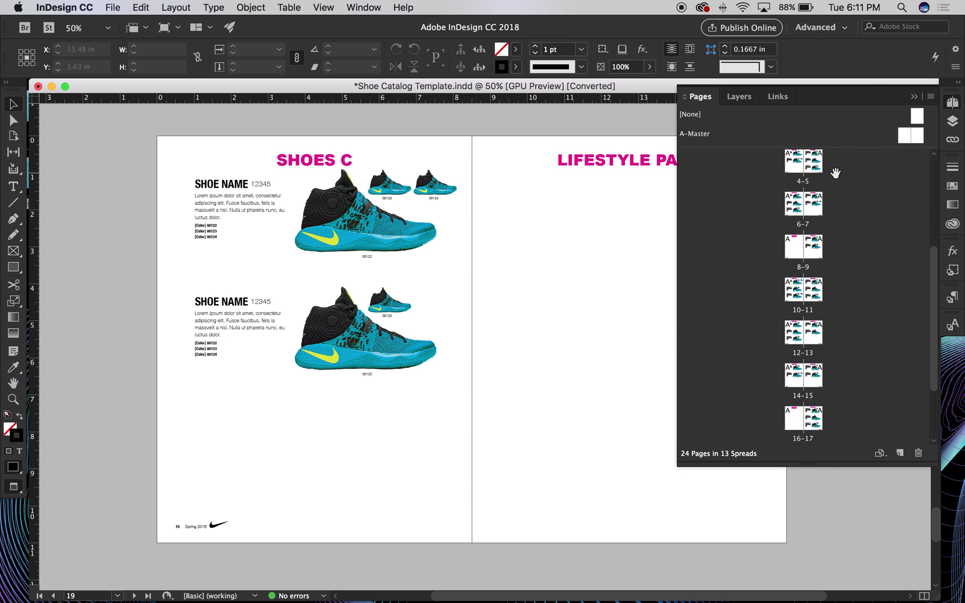
scroll(838, 178, "up", 1)
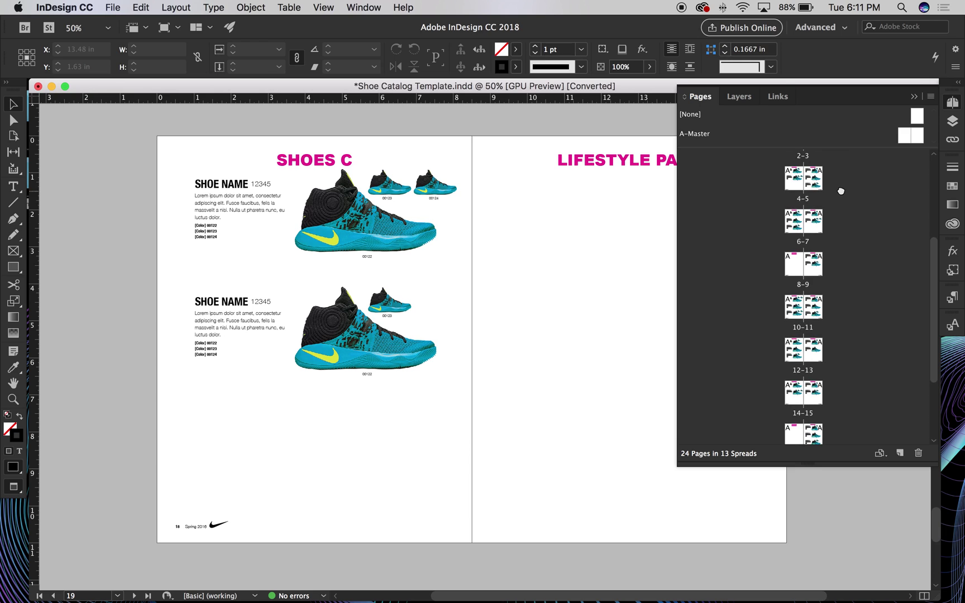
Display the document's layers and narrow the list to uncover more of the LIFESTYLE PAGE
left_click(749, 99)
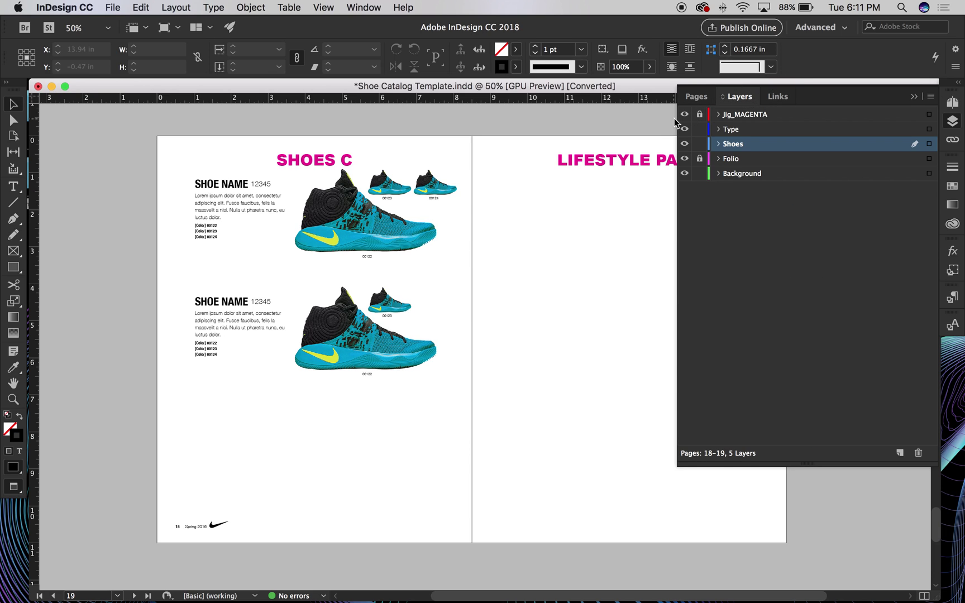
left_click_drag(677, 125, 740, 128)
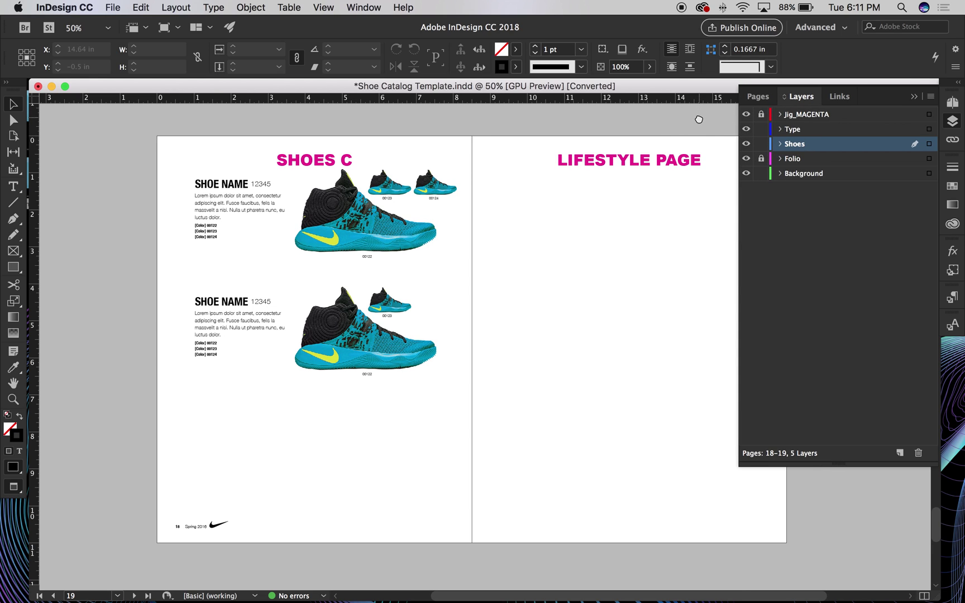
left_click_drag(696, 116, 654, 185)
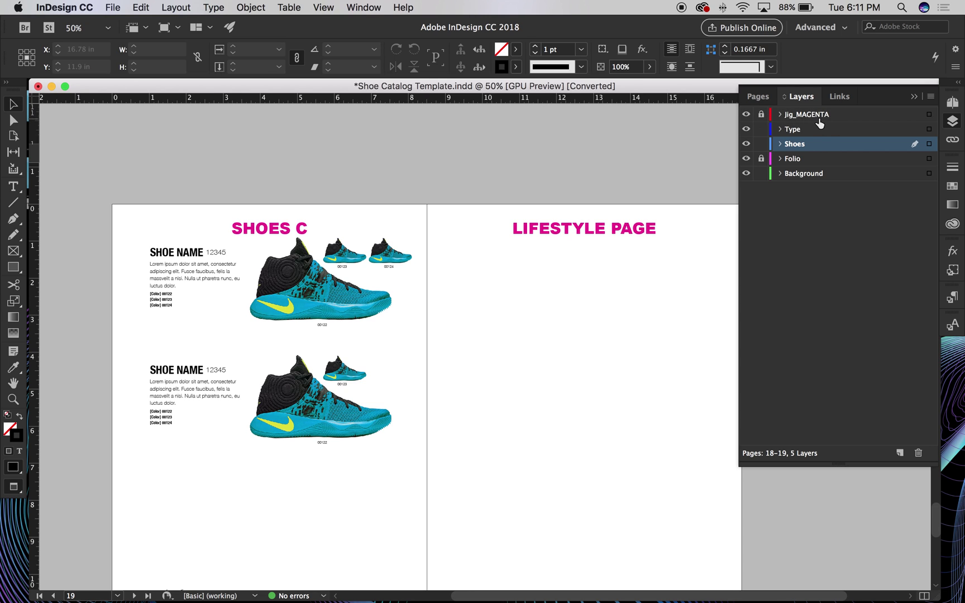
left_click_drag(533, 187, 500, 217)
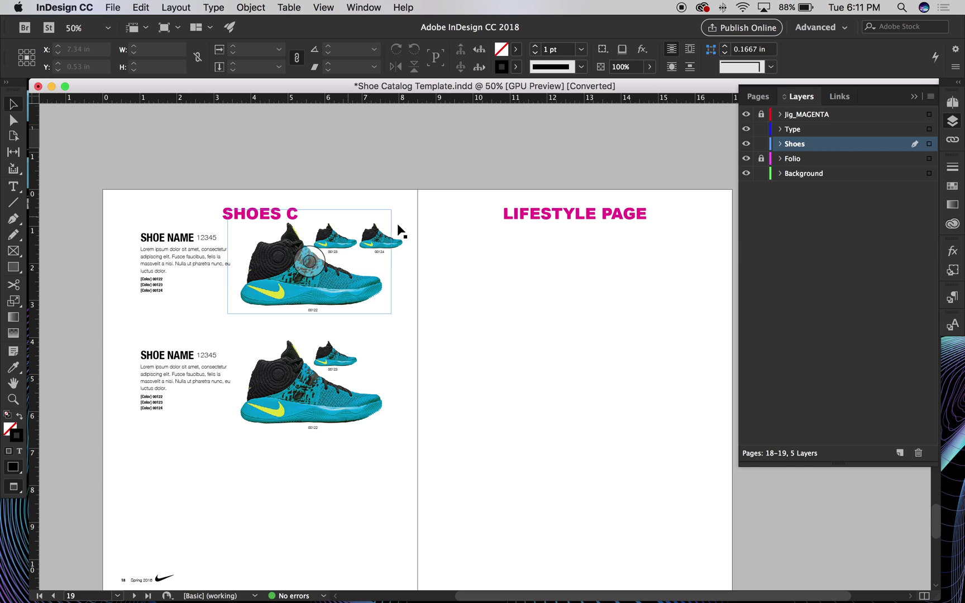
Go back through the catalog to the SHOES B spread on pages 14-15
scroll(594, 245, "up", 5)
scroll(589, 241, "up", 20)
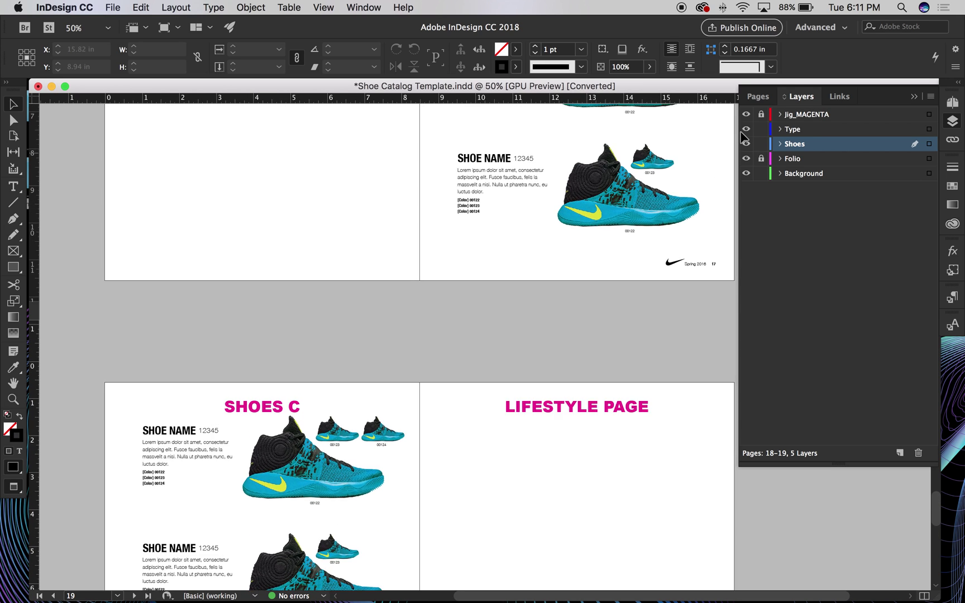
scroll(633, 169, "up", 7)
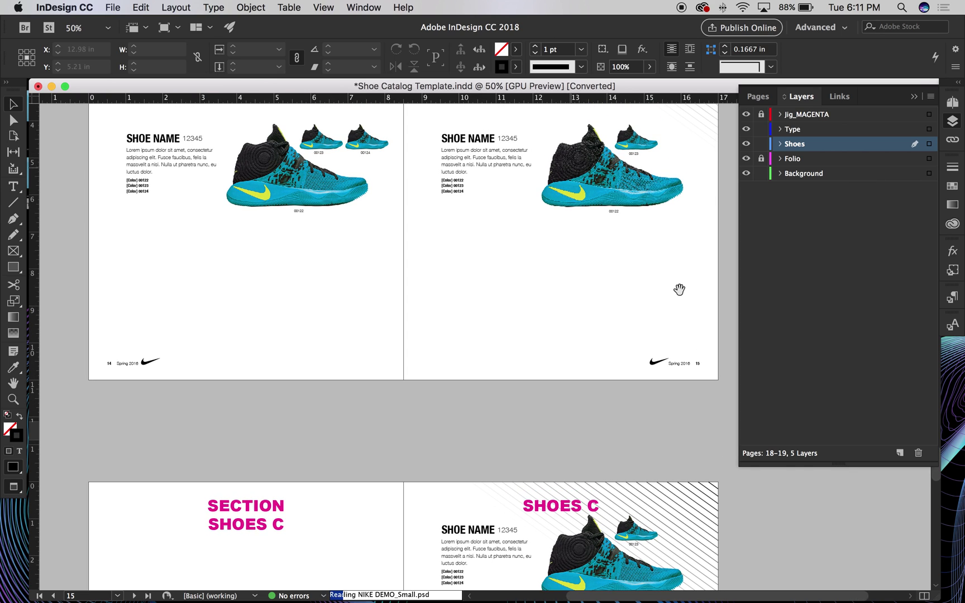
scroll(660, 285, "down", 2)
scroll(660, 285, "right", 3)
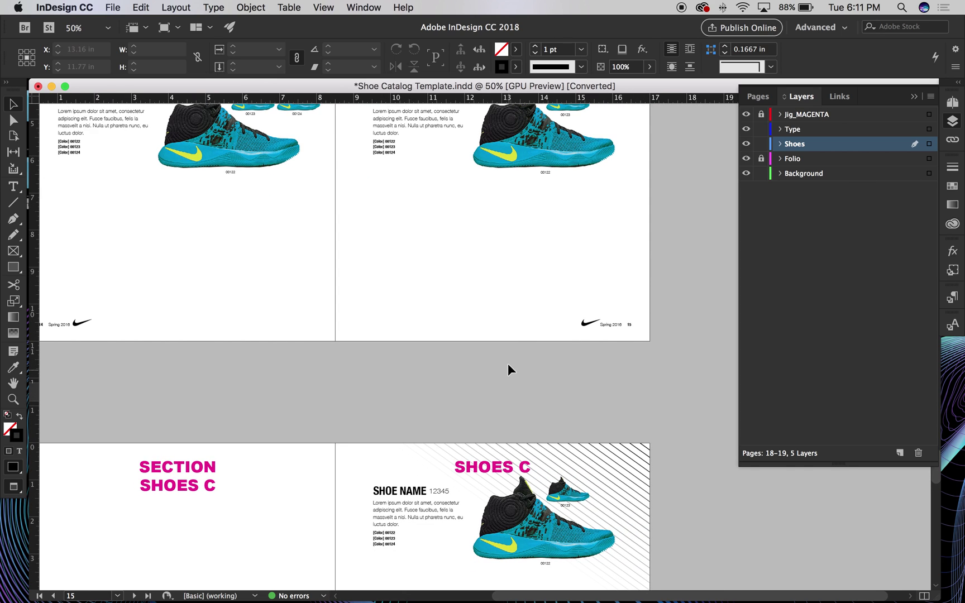
left_click_drag(347, 276, 423, 520)
mouse_move(474, 390)
left_mouse_down()
mouse_move(466, 397)
mouse_move(468, 381)
left_mouse_up()
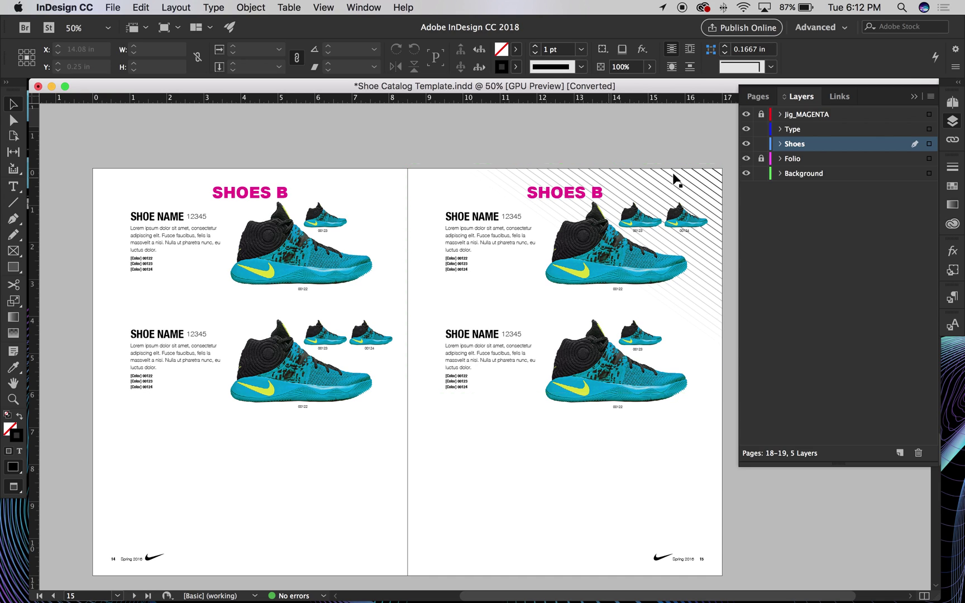
Set the document's display performance to Typical Display
left_click(322, 6)
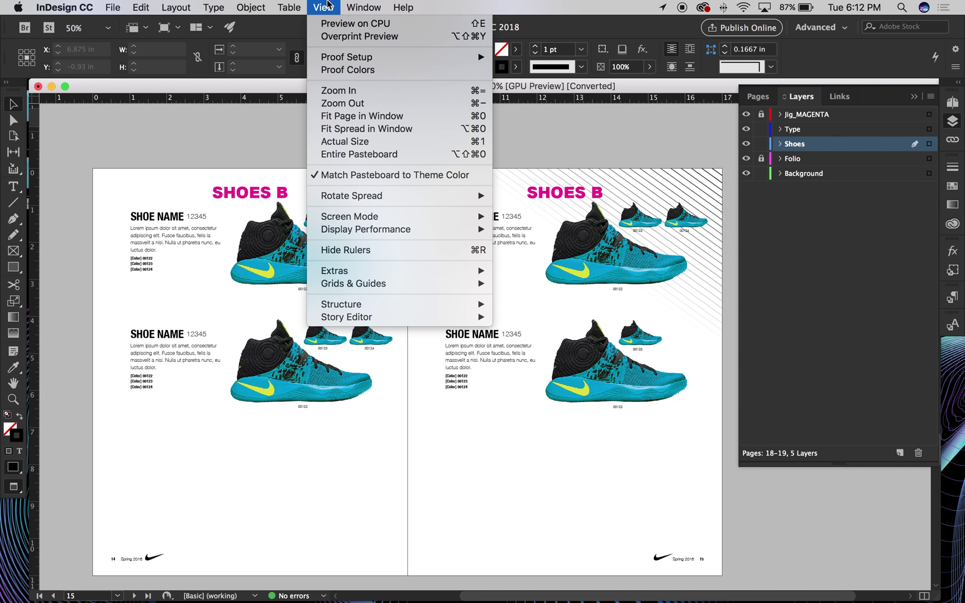
mouse_move(407, 233)
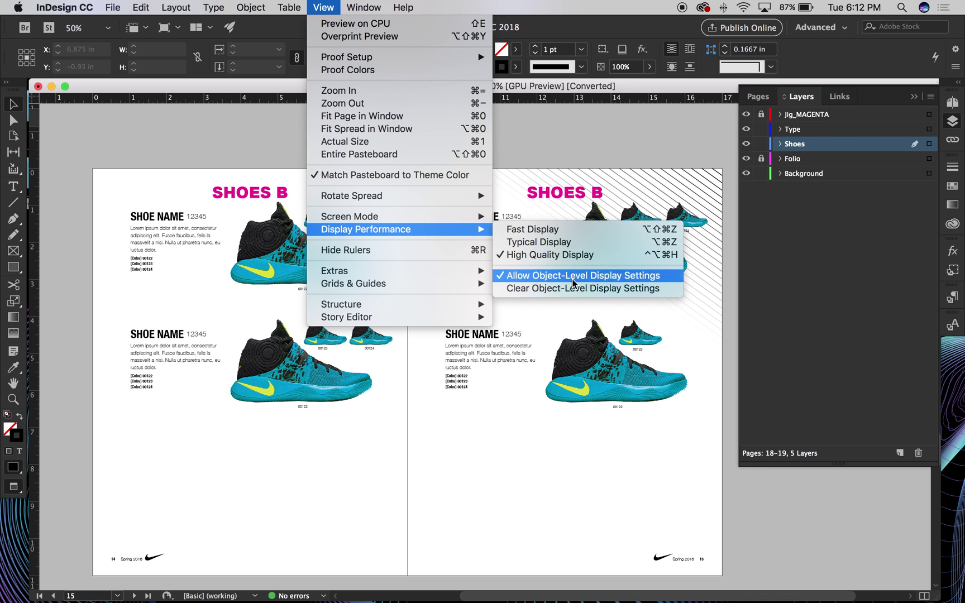
left_click(548, 246)
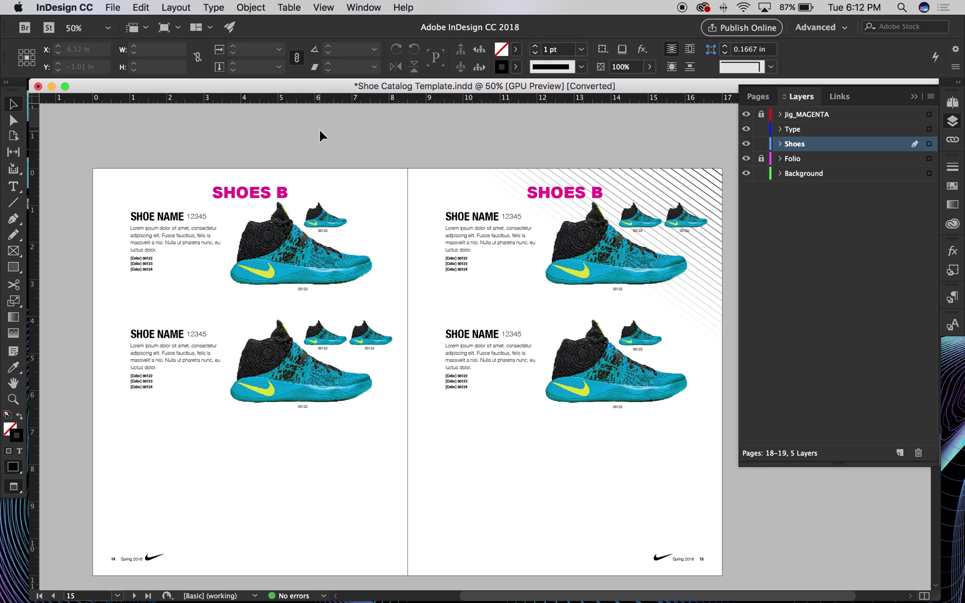
Inspect the image quality of the upper shoe on page 14 at 200% and check the active display performance setting
left_click_drag(402, 194, 409, 160)
left_click_drag(215, 150, 367, 246)
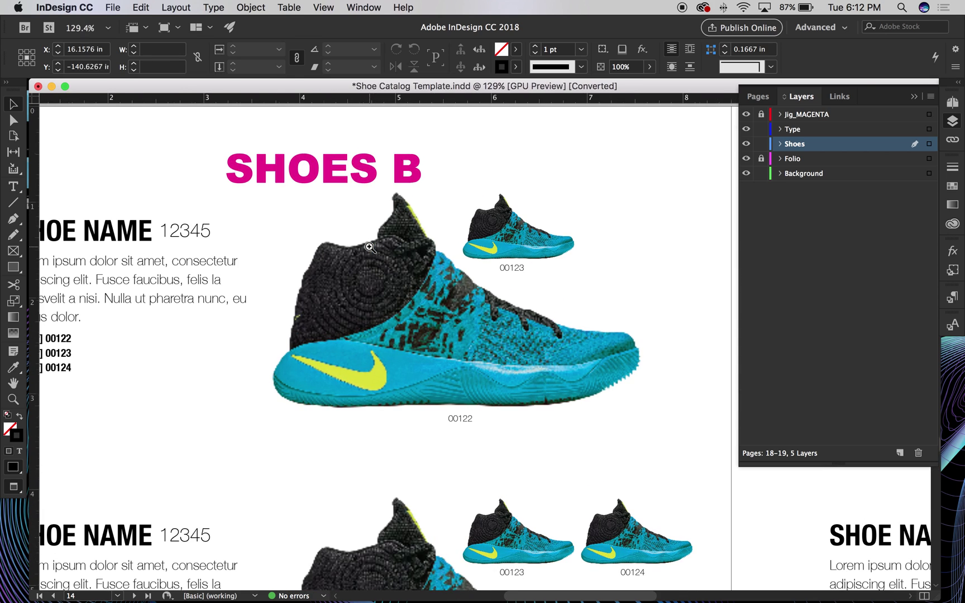
left_click_drag(472, 228, 432, 227)
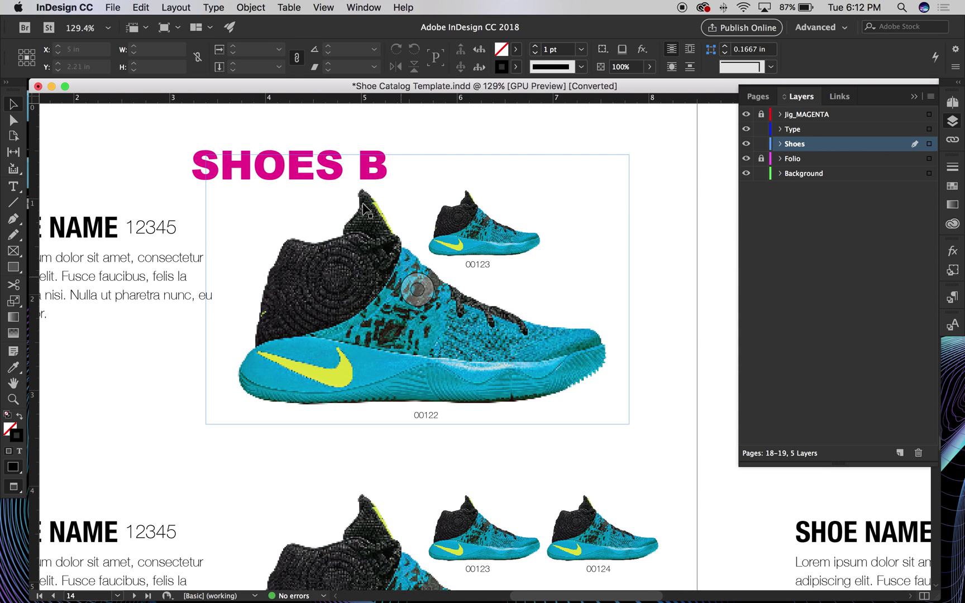
left_click(362, 262)
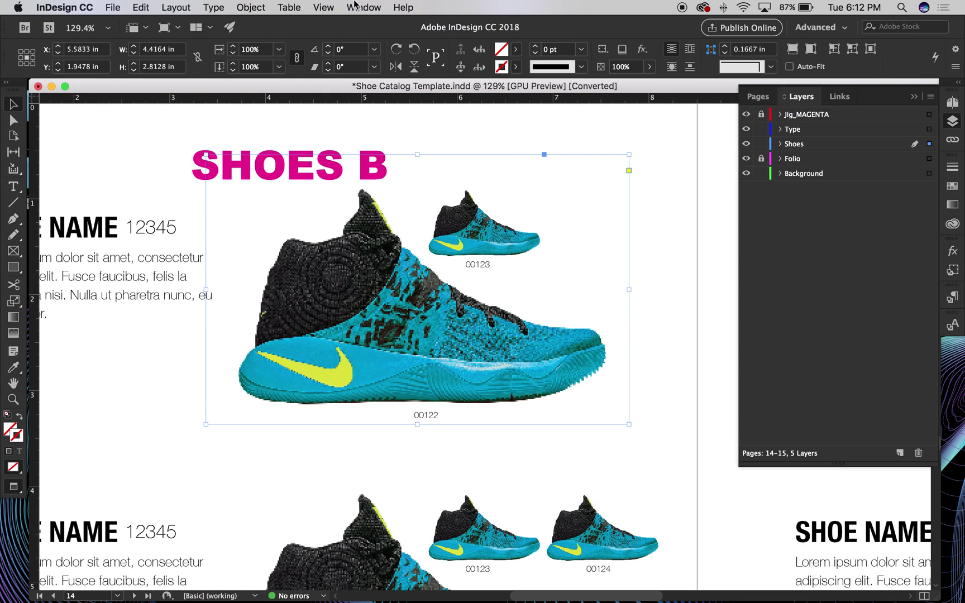
left_click(324, 7)
mouse_move(403, 232)
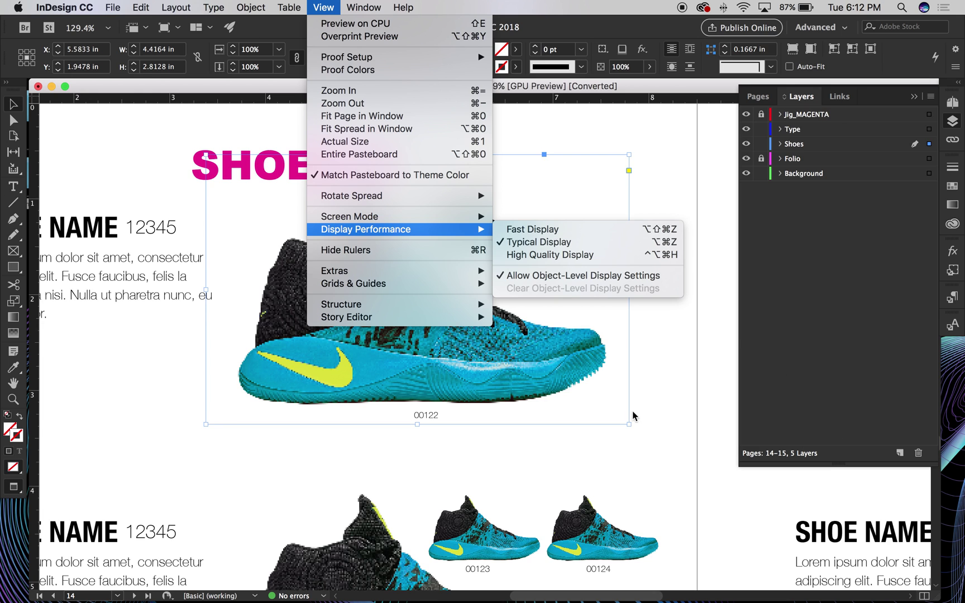
left_click(687, 412)
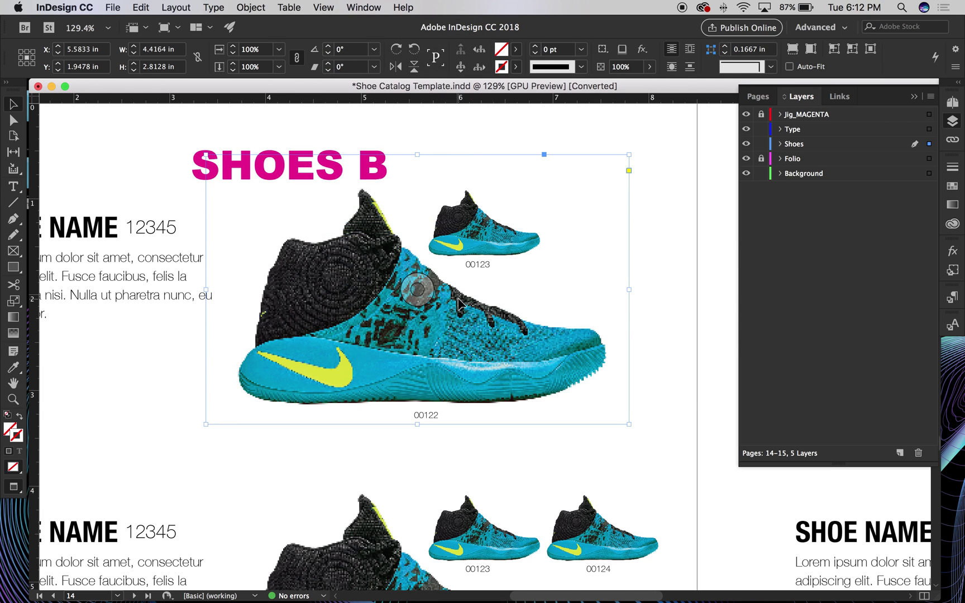
key("super+equal")
key("super+equal")
left_click_drag(572, 346, 442, 281)
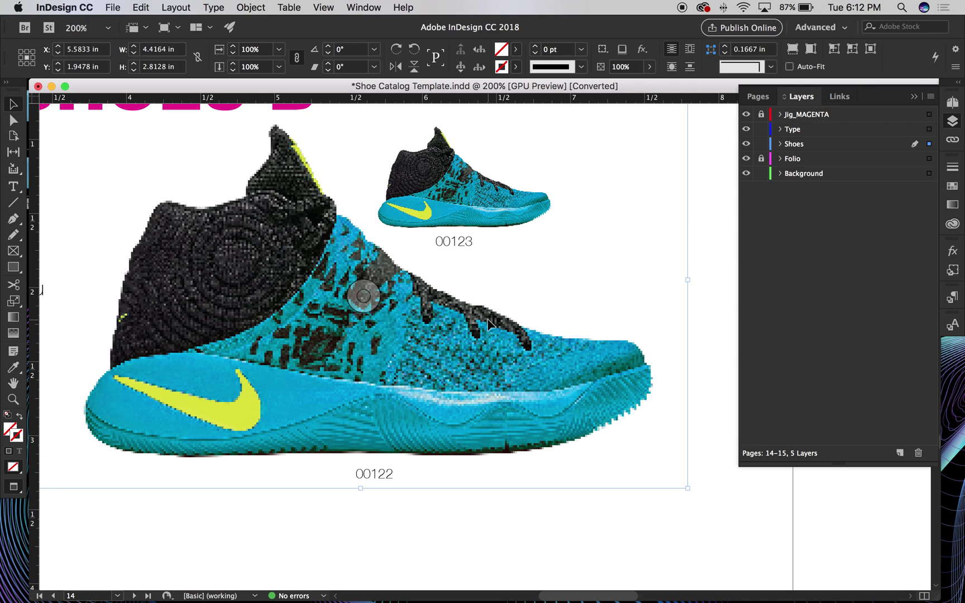
Set the document's display performance to High Quality Display and deselect the shoe image
left_click(324, 7)
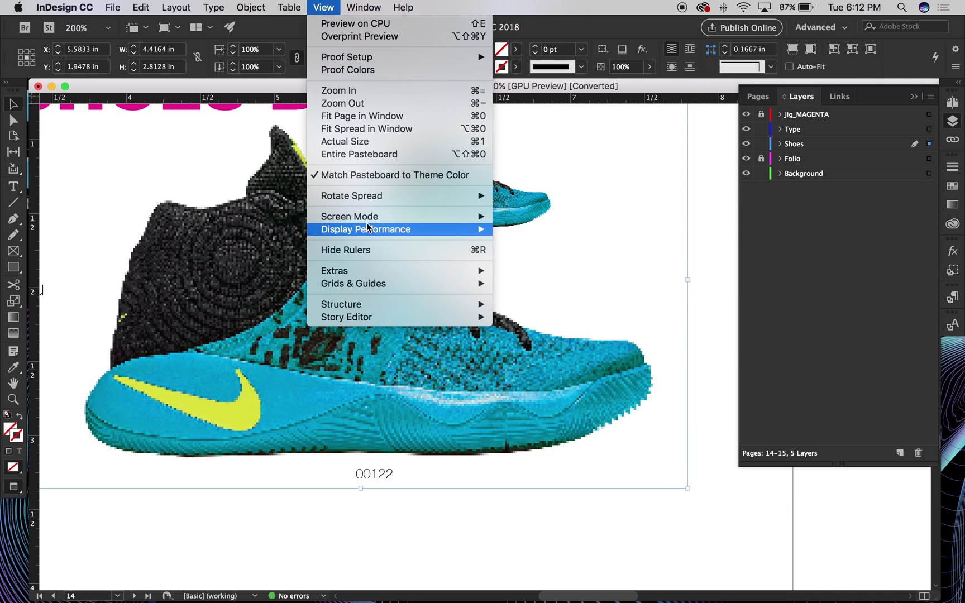
mouse_move(367, 236)
left_click(548, 255)
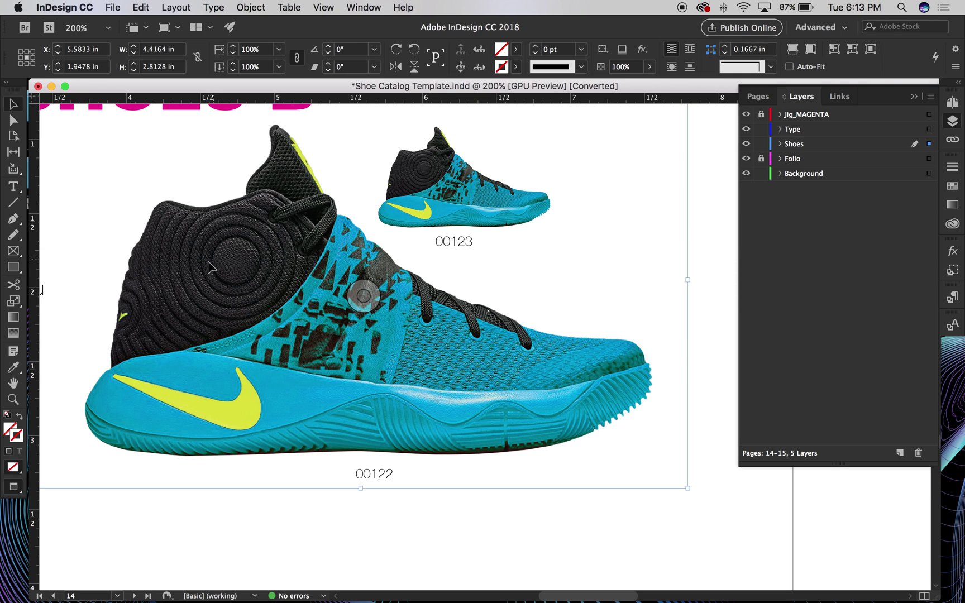
left_click(718, 202)
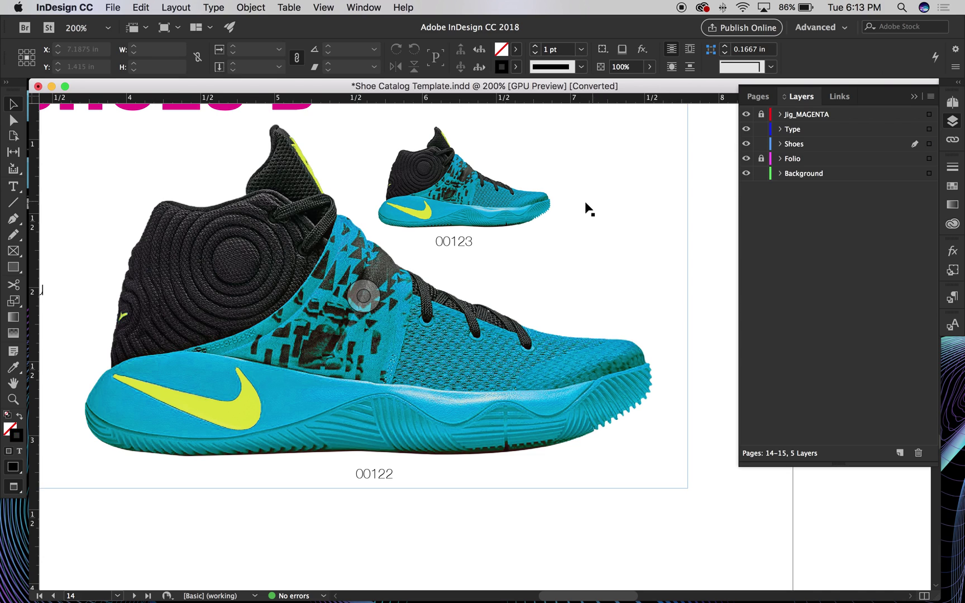
Set the document's display performance back to Typical Display
left_click(323, 6)
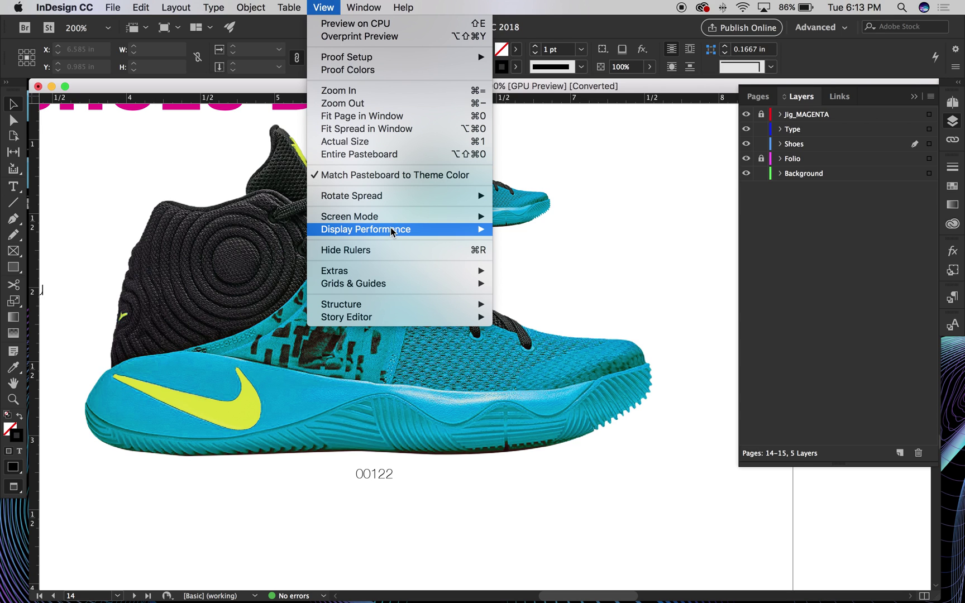
mouse_move(391, 229)
left_click(527, 242)
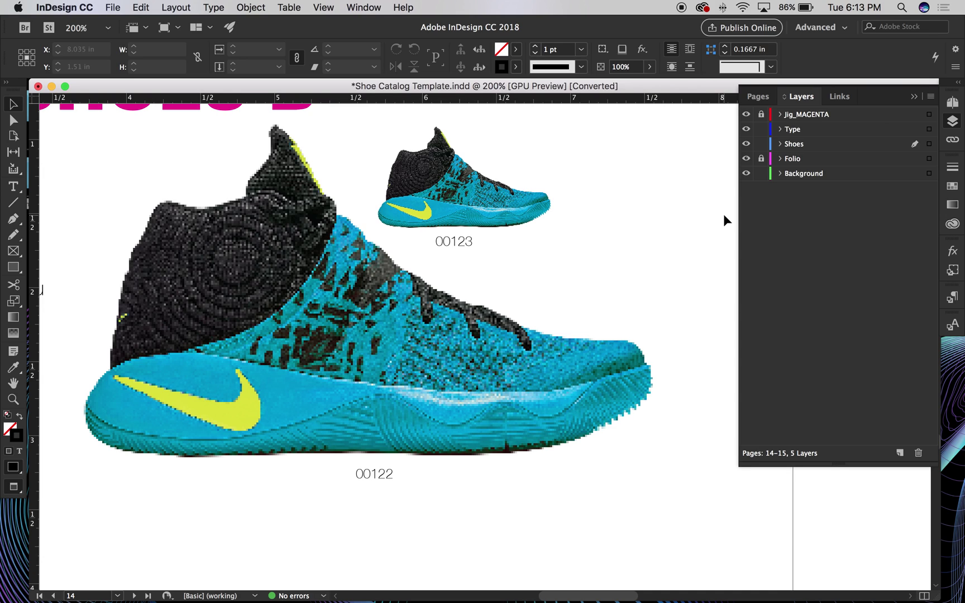
Browse the catalog at 50% zoom from the spread on pages 14-15 back through the SHOES B spreads
key("super+minus")
key("super+minus")
key("super+minus")
key("super+minus")
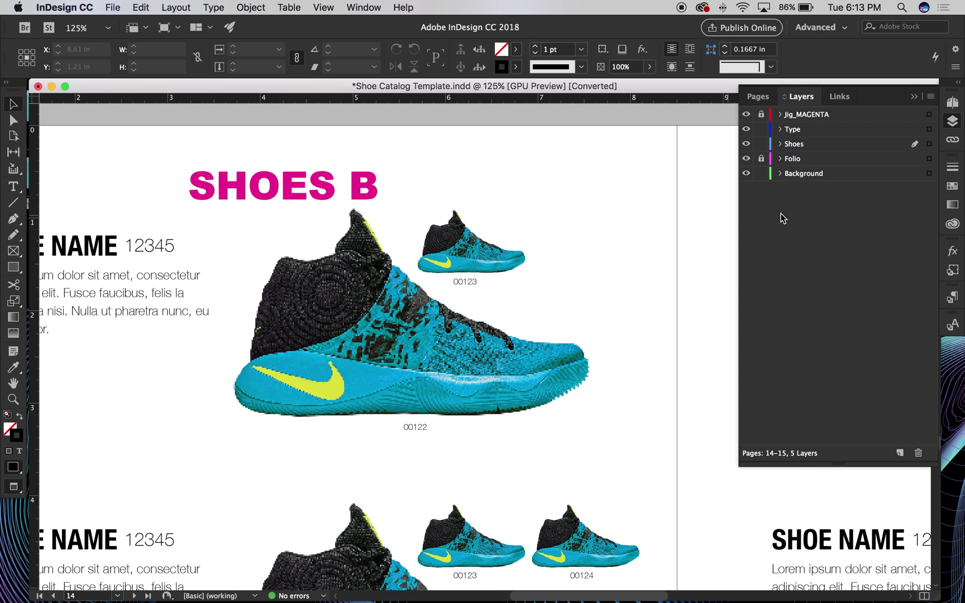
key("super+minus")
left_click_drag(602, 201, 416, 195)
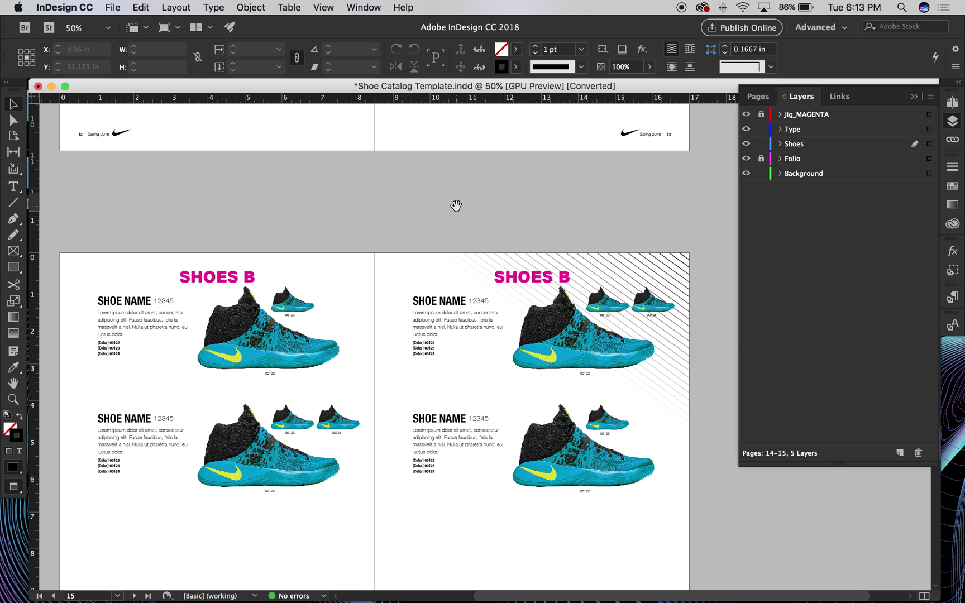
left_click_drag(454, 169, 478, 370)
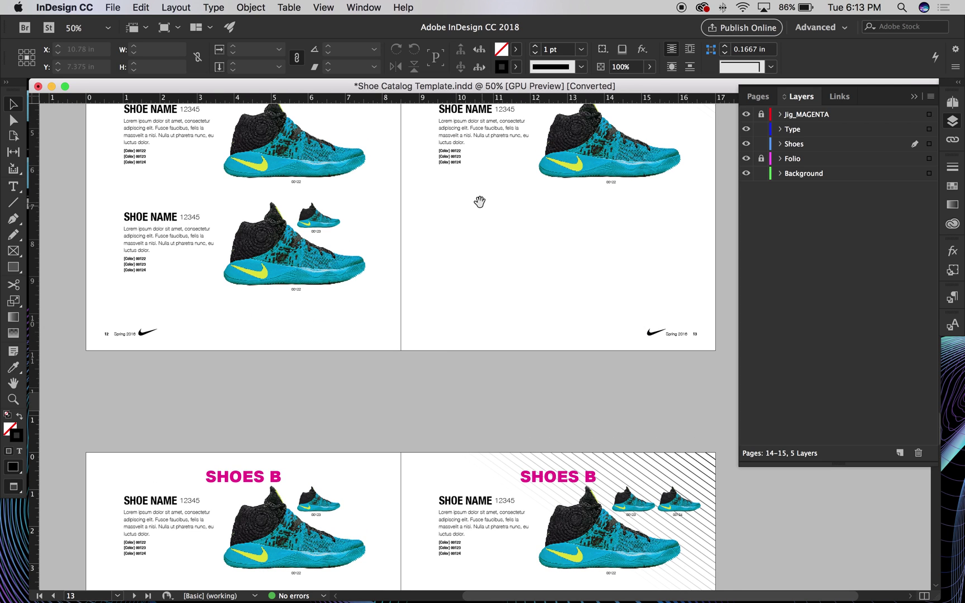
left_click_drag(480, 201, 508, 383)
left_click_drag(515, 273, 515, 354)
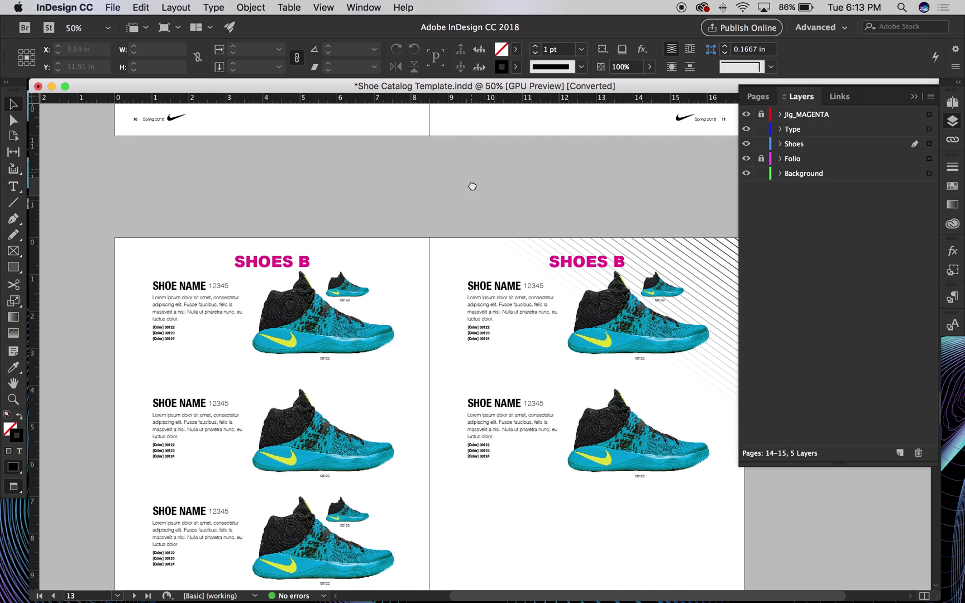
scroll(475, 235, "up", 5)
scroll(463, 279, "down", 5)
scroll(450, 273, "up", 10)
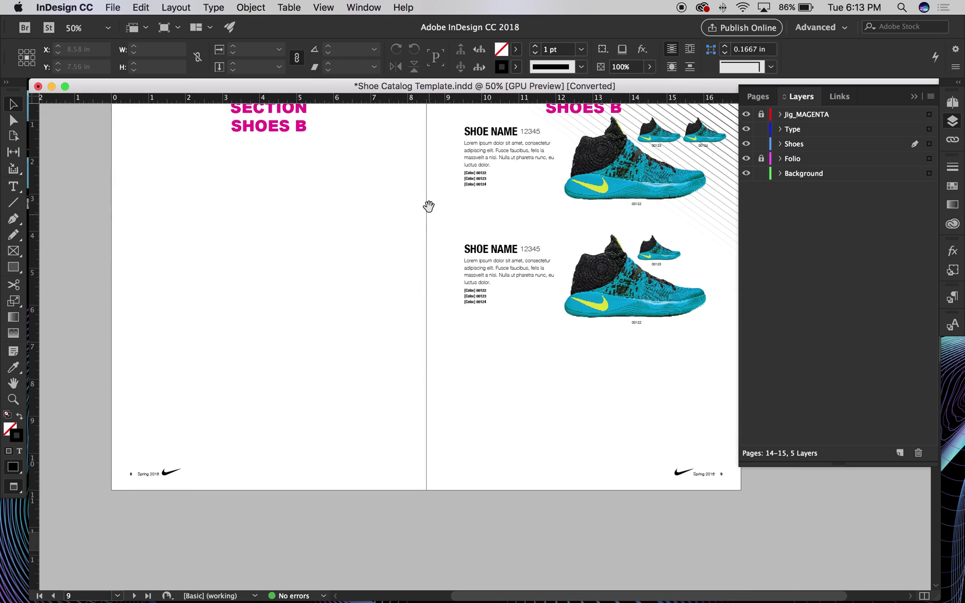
Browse back through the SHOES A spreads to the front cover and check the lifestyle spread that follows it
scroll(464, 426, "up", 15)
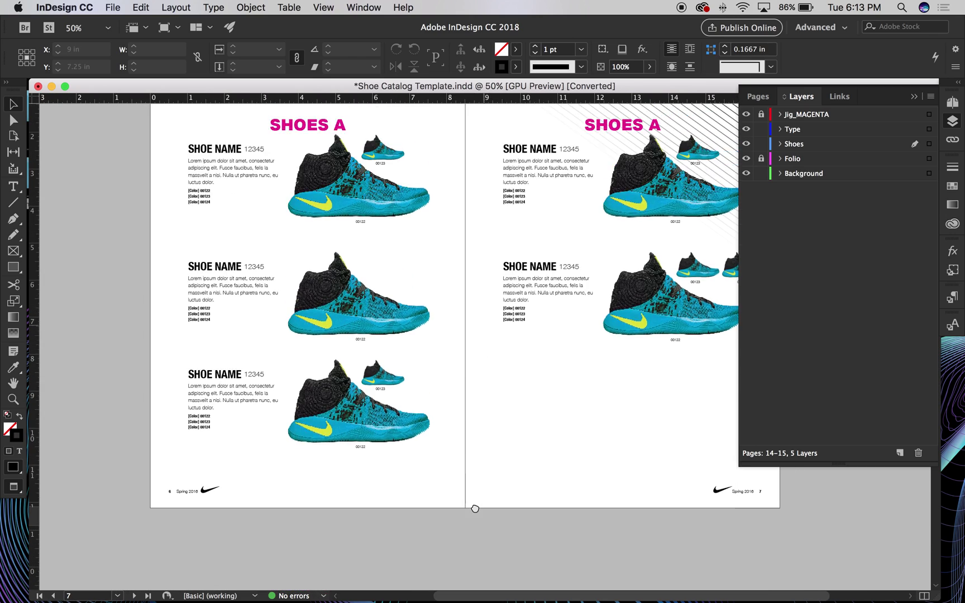
scroll(455, 479, "down", 3)
scroll(455, 478, "right", 1)
scroll(375, 434, "up", 15)
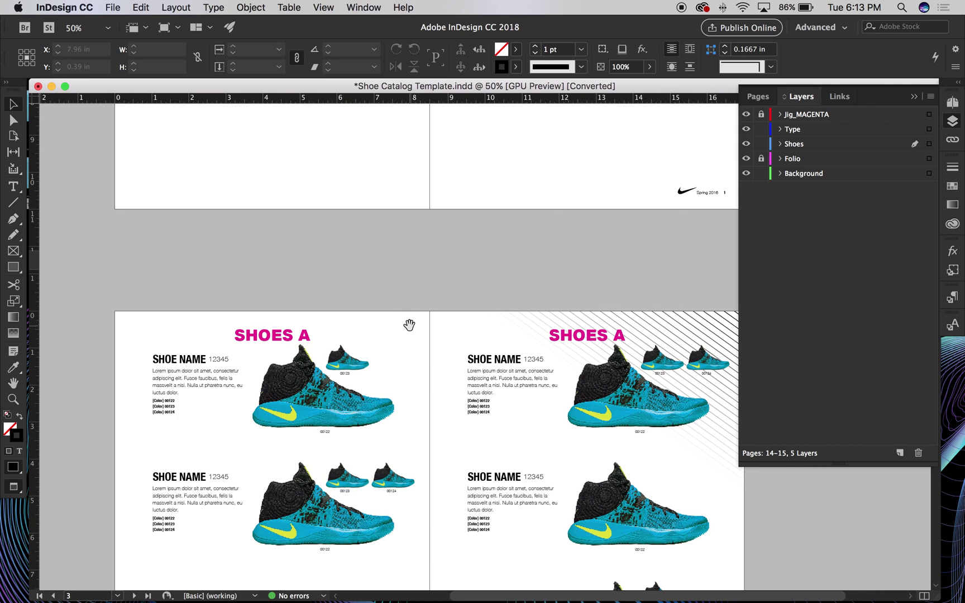
left_click_drag(409, 325, 429, 187)
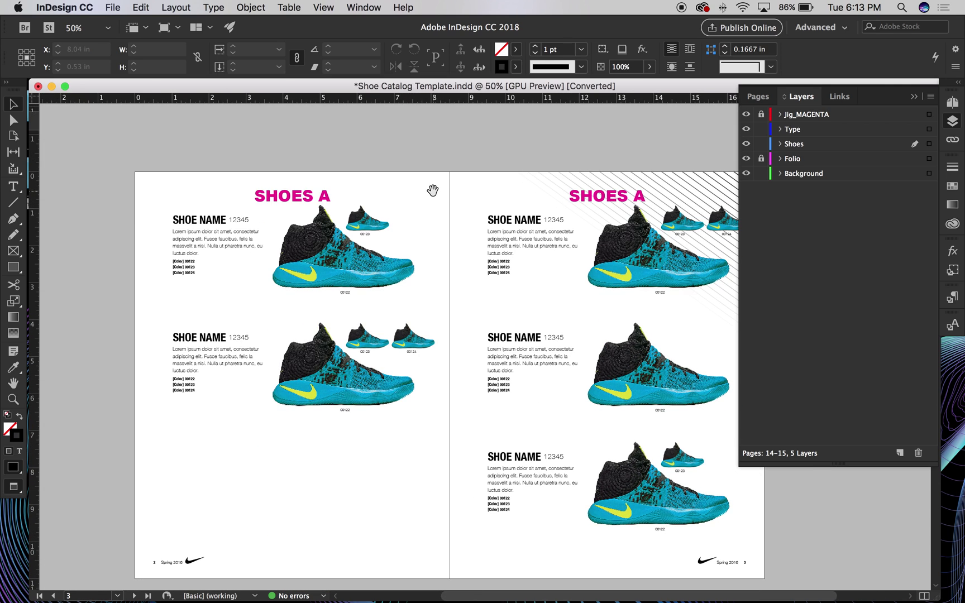
scroll(497, 150, "up", 20)
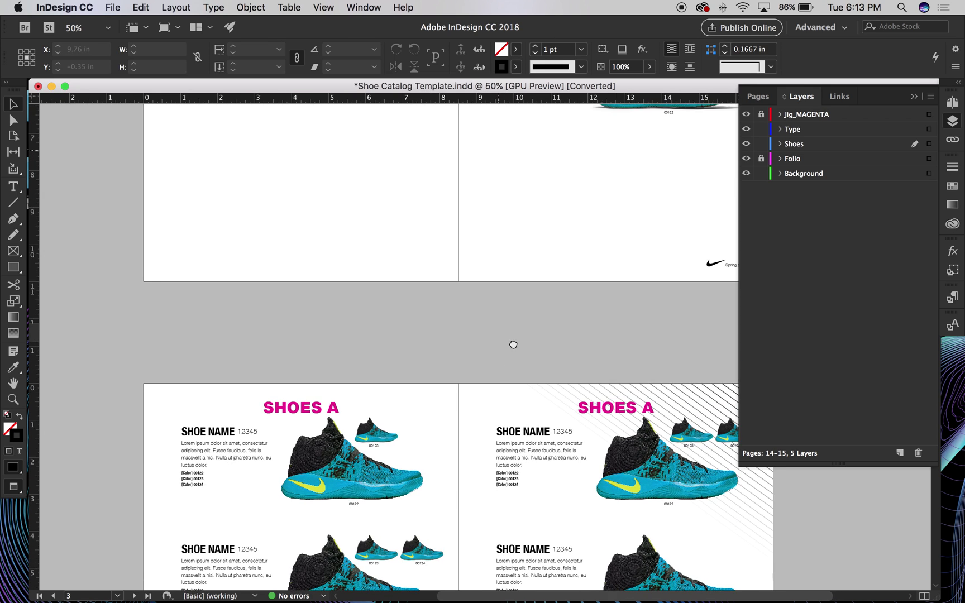
scroll(456, 434, "up", 20)
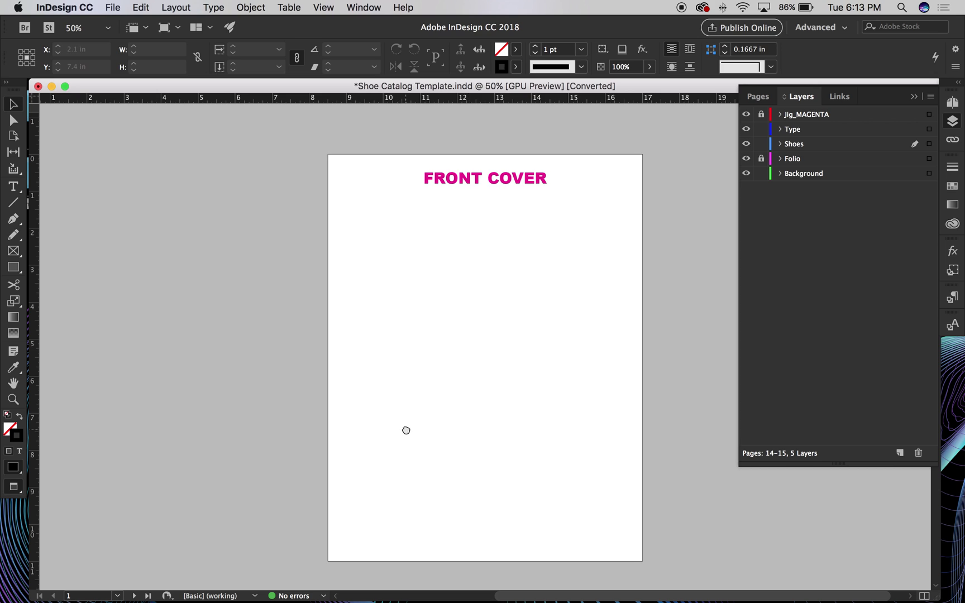
scroll(380, 432, "down", 2)
scroll(402, 425, "down", 8)
scroll(465, 358, "down", 5)
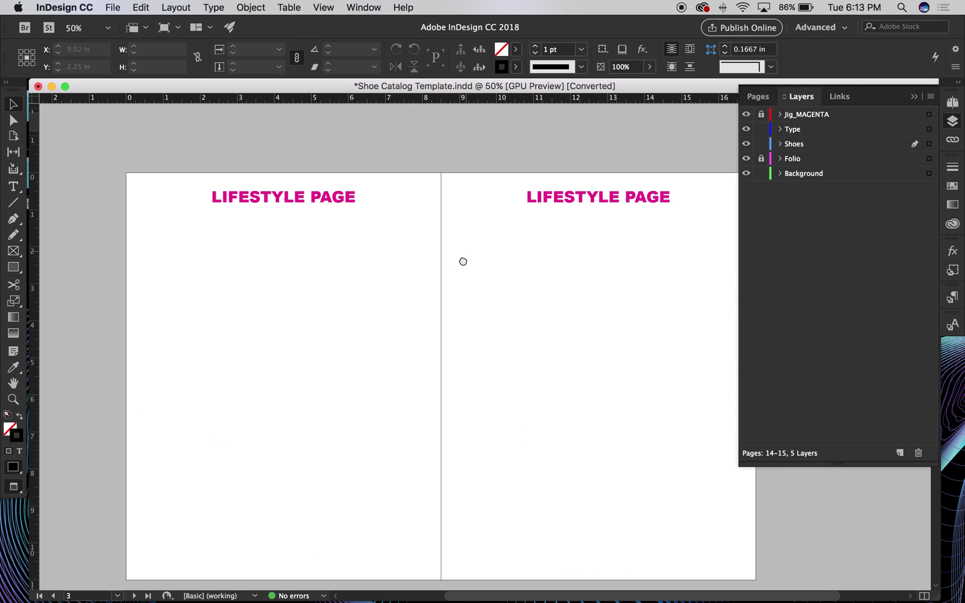
scroll(461, 261, "up", 10)
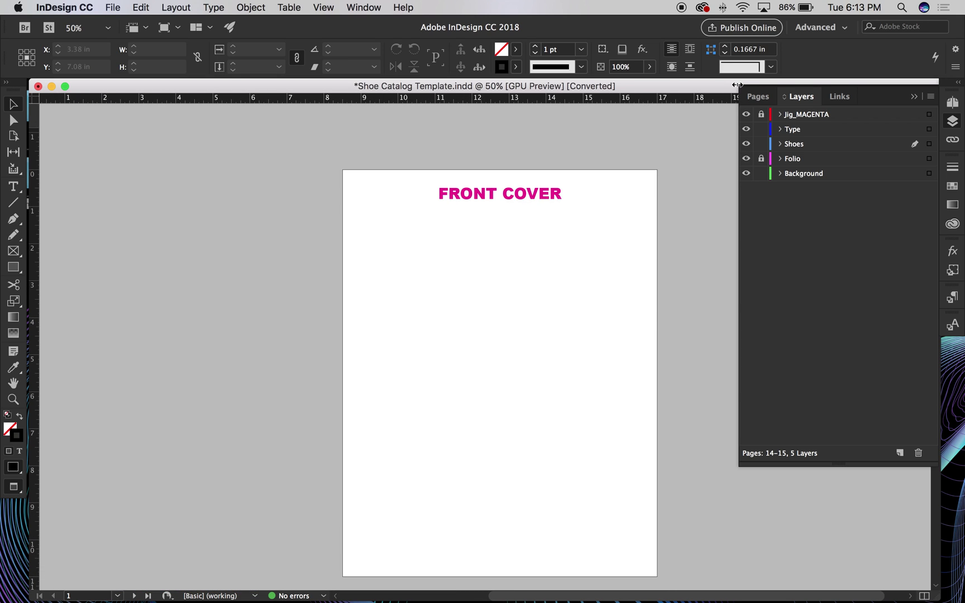
Jump to page 7 from the page thumbnails, and return to the FRONT COVER page
left_click(758, 97)
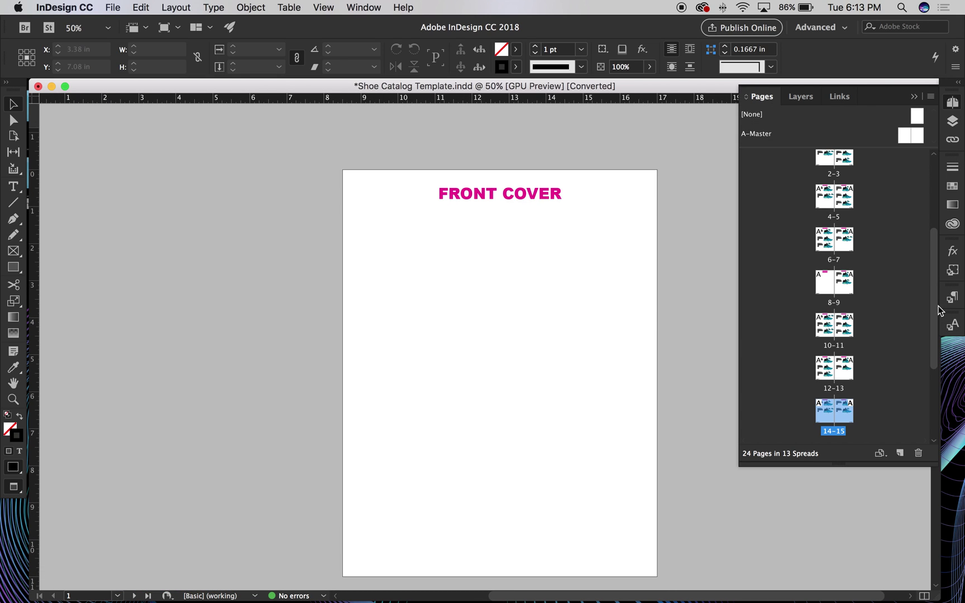
double_click(847, 245)
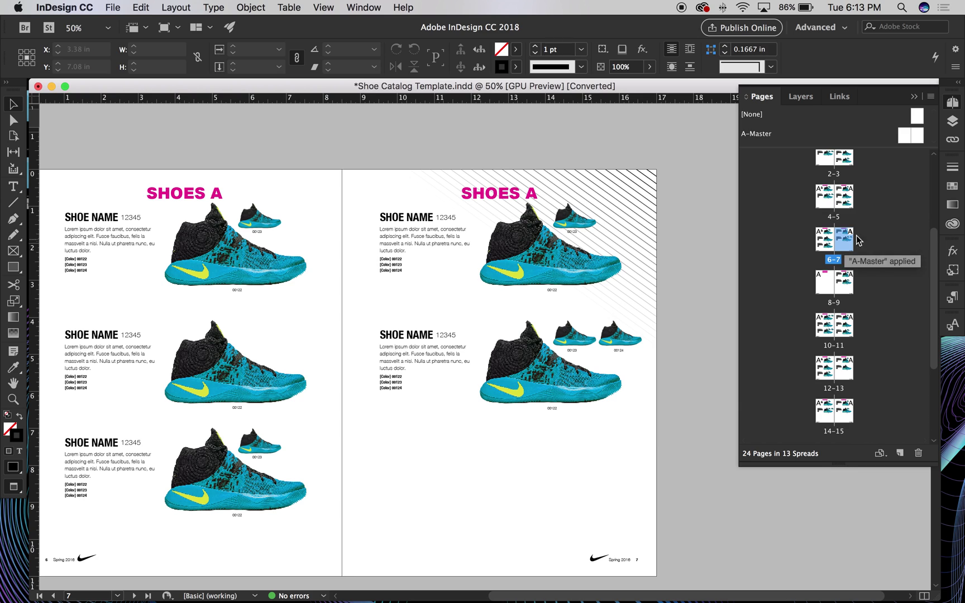
double_click(844, 161)
left_click_drag(935, 248, 934, 146)
double_click(847, 166)
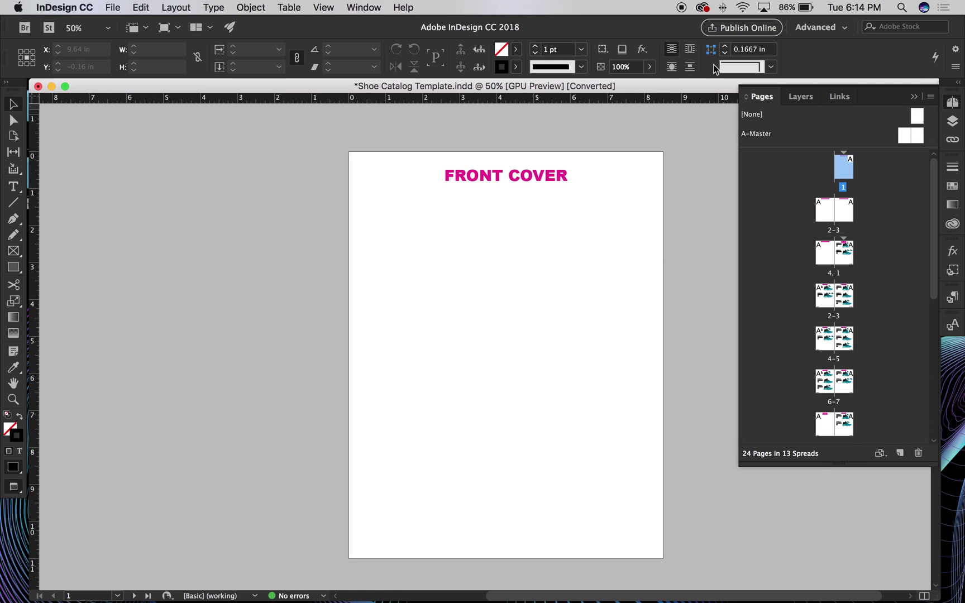
Show the layer list and review the front cover, the lifestyle spread and the SECTION SHOES A spread
left_click(802, 97)
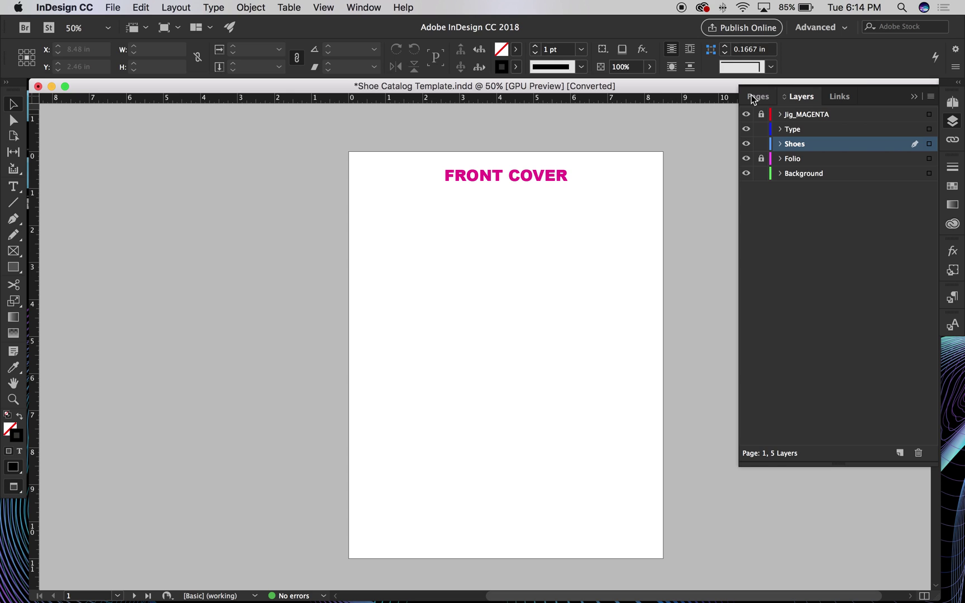
scroll(595, 362, "right", 2)
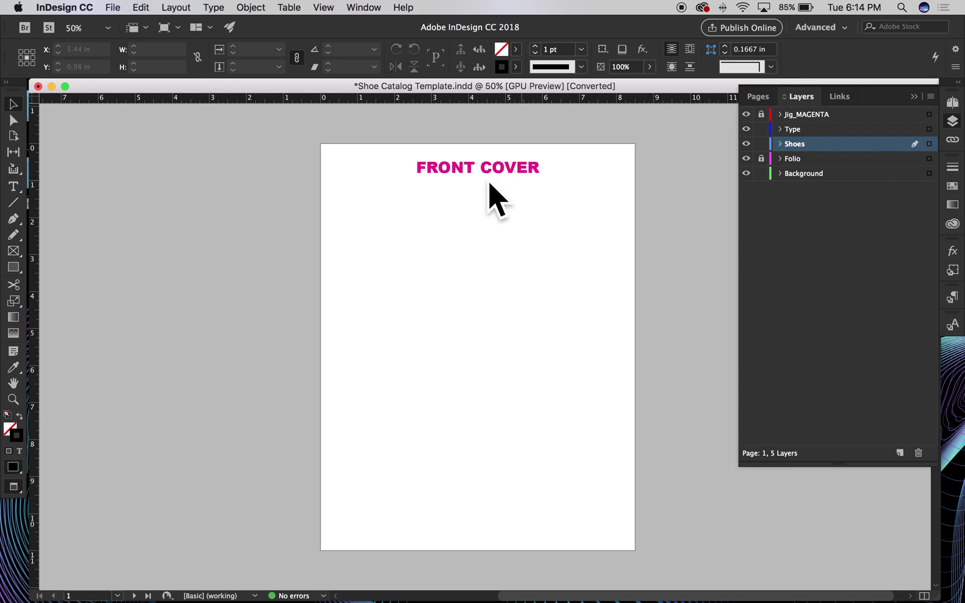
scroll(548, 186, "down", 15)
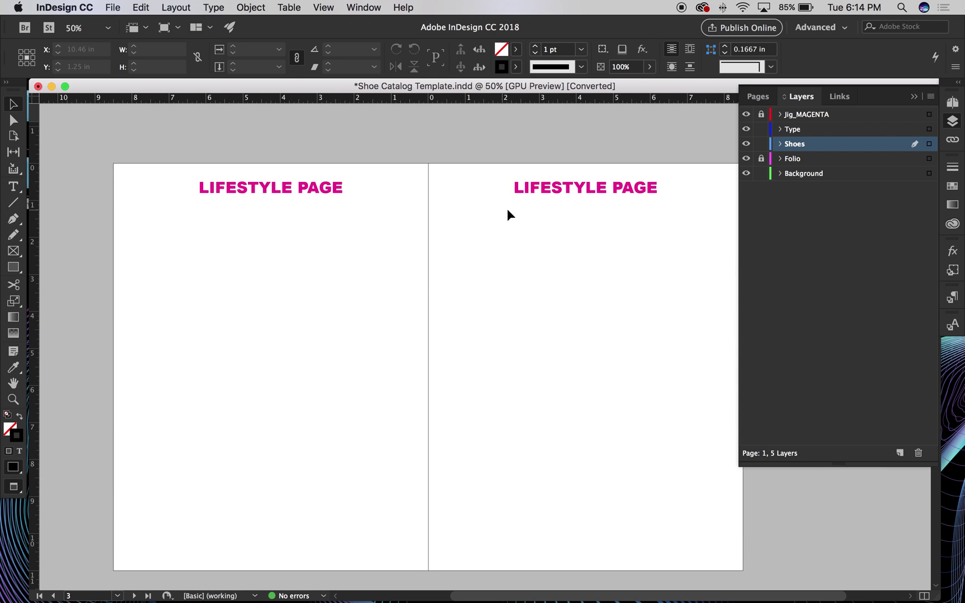
scroll(505, 171, "down", 10)
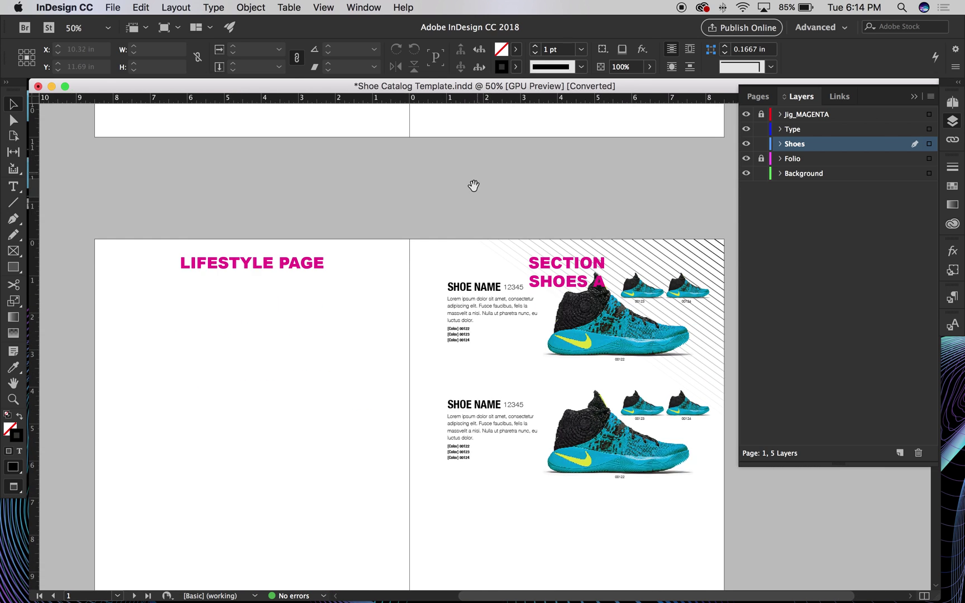
scroll(474, 185, "down", 3)
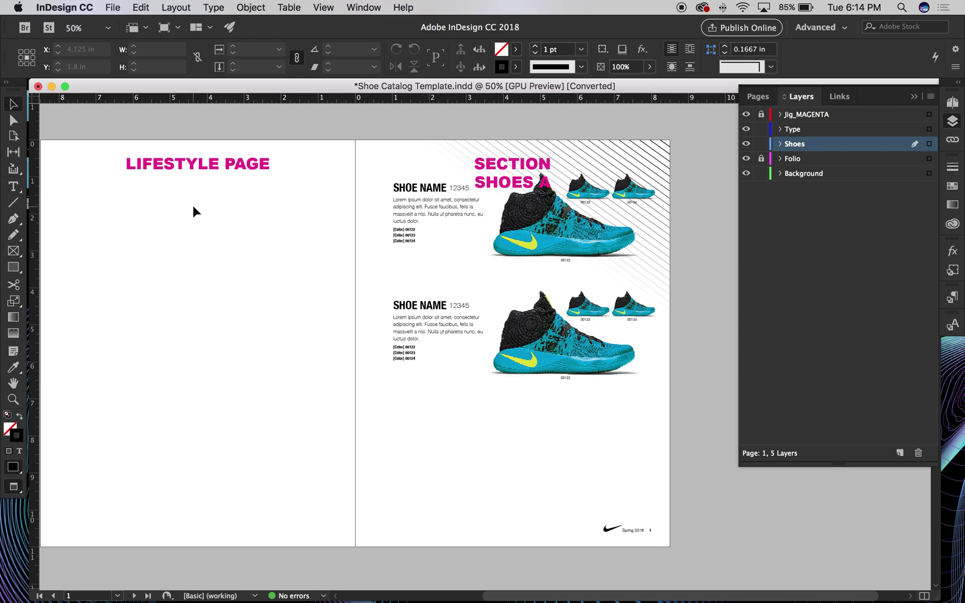
Try to select the magenta LIFESTYLE PAGE heading and look over the neighbouring spreads
left_click(207, 161)
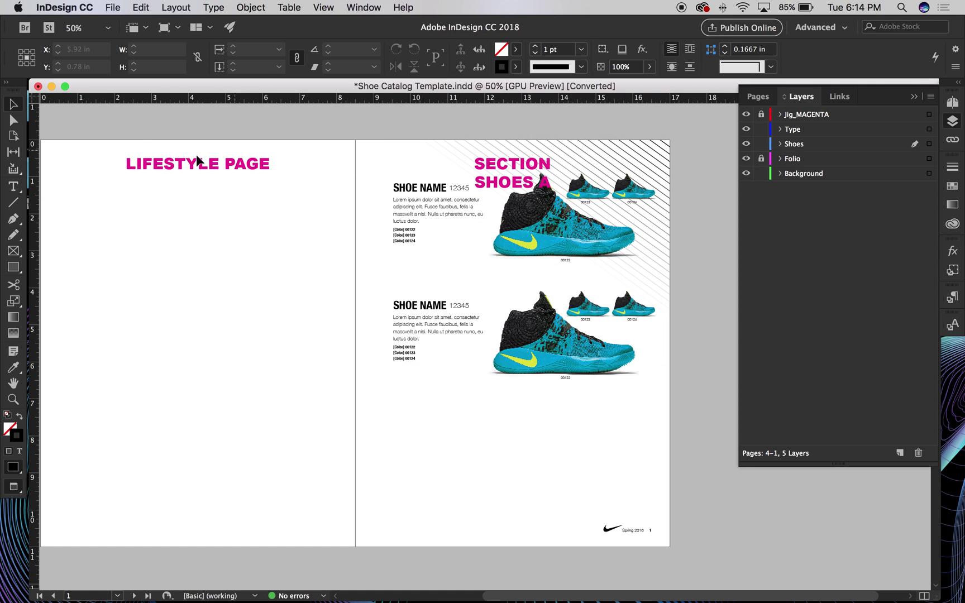
left_click_drag(553, 110, 582, 178)
left_click_drag(463, 145, 527, 407)
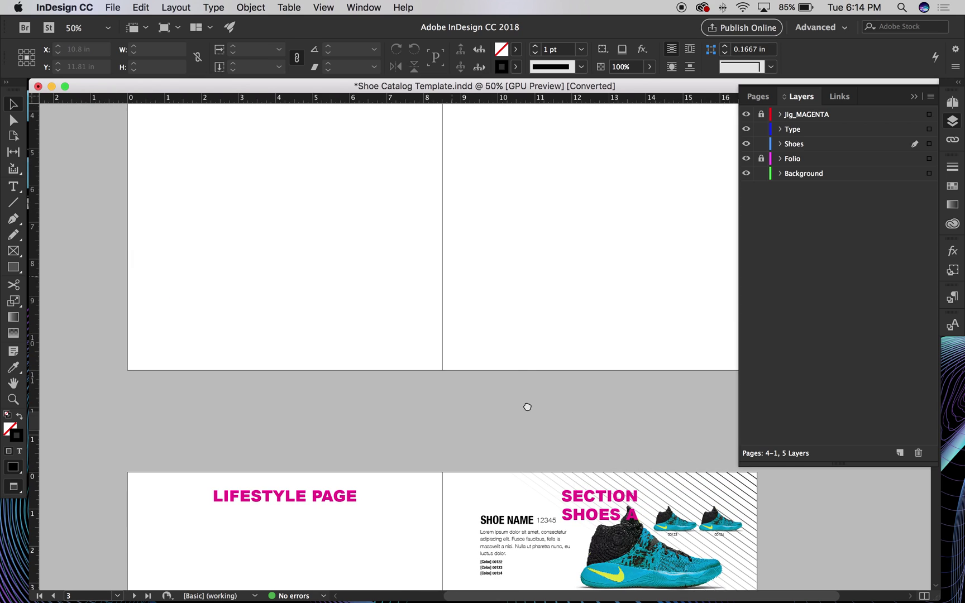
left_click_drag(517, 325, 450, 530)
left_click_drag(491, 428, 580, 122)
left_click_drag(550, 283, 395, 159)
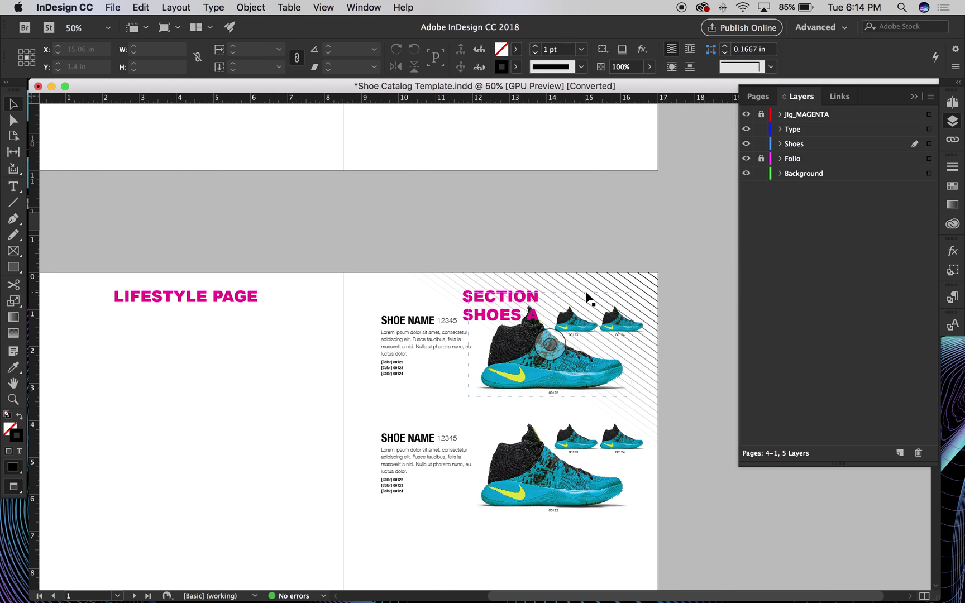
Hide the Jig_MAGENTA layer and view the SECTION SHOES A spread without its magenta labels
left_click(747, 115)
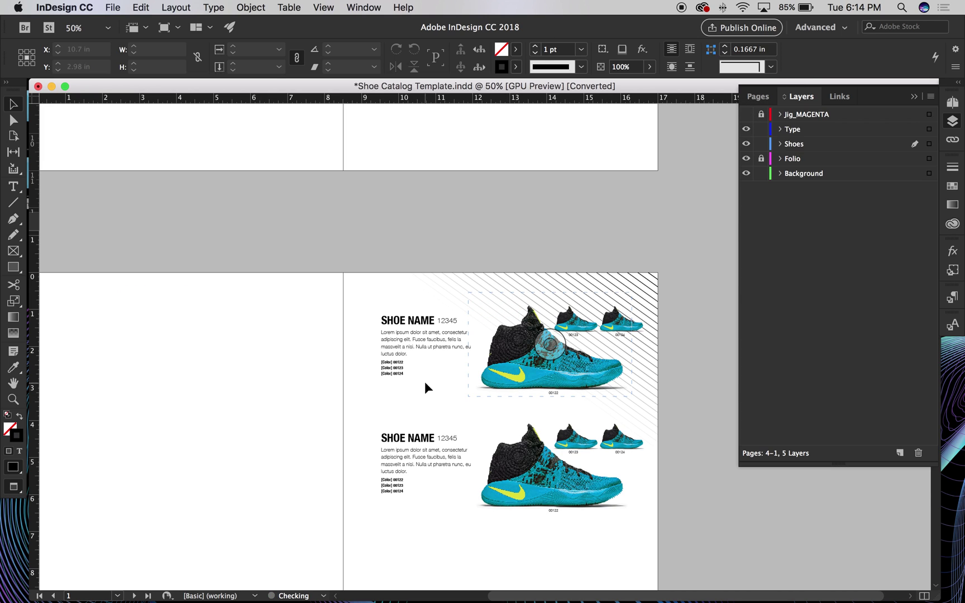
left_click_drag(507, 456, 611, 281)
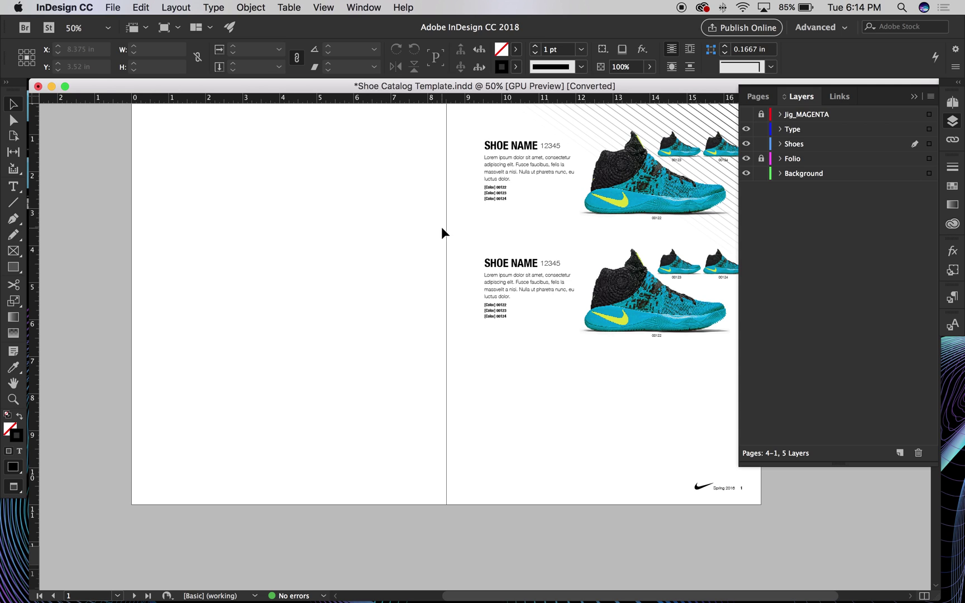
left_click_drag(620, 229, 560, 261)
Toggle the visibility of the Type and Shoes layers to check what each contains, leaving both visible
left_click(746, 129)
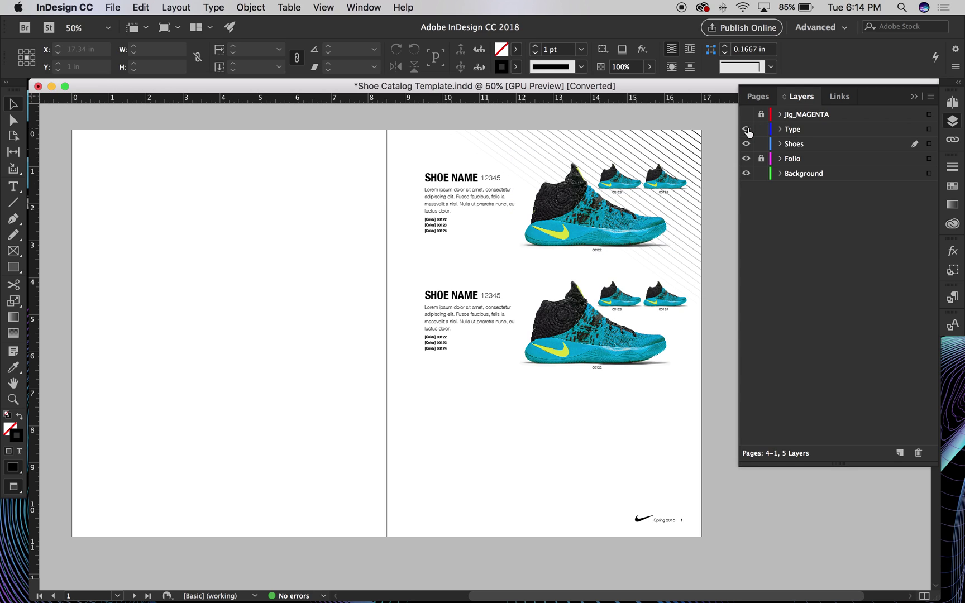
left_click(747, 129)
left_click(747, 129)
left_click(746, 129)
left_click(746, 143)
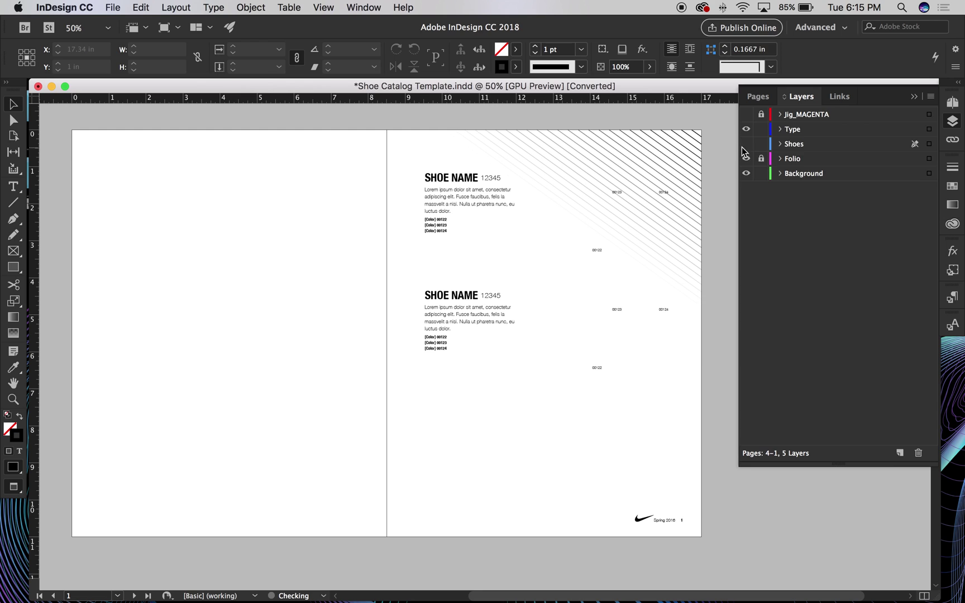
left_click(746, 129)
left_click(746, 129)
left_click(746, 144)
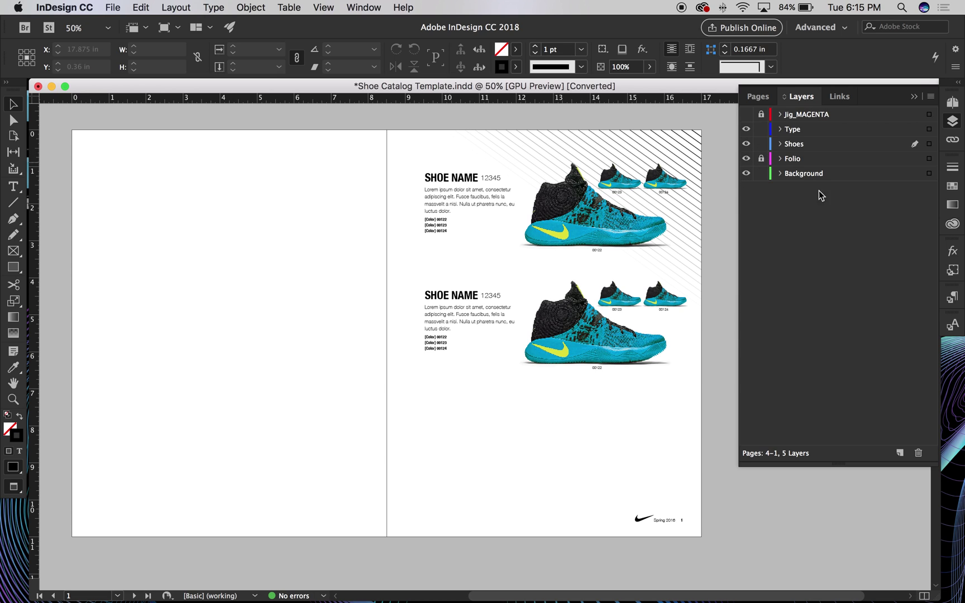
Make the Jig_MAGENTA layer visible again
left_click_drag(692, 221, 676, 343)
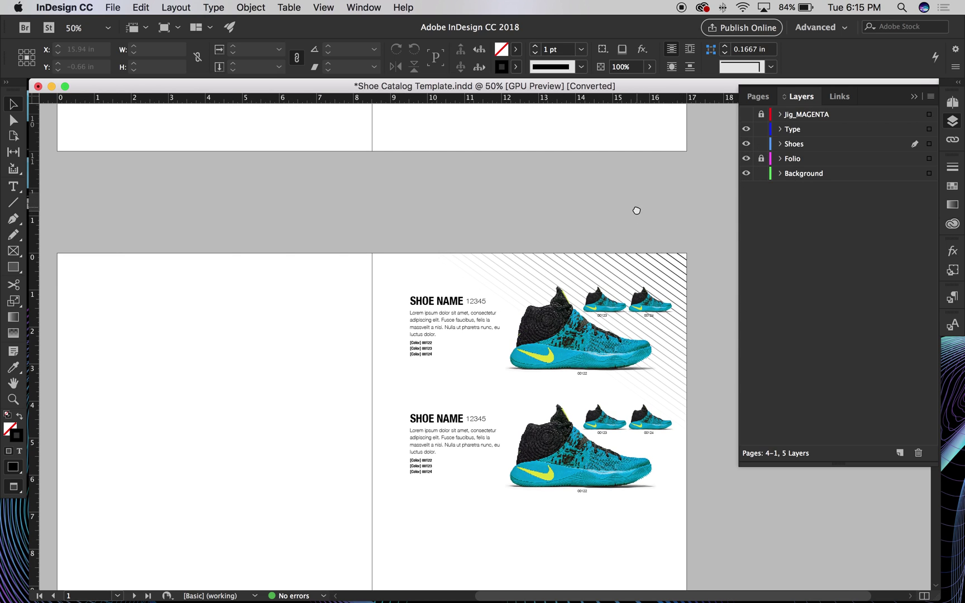
left_click_drag(635, 209, 642, 403)
left_click(747, 114)
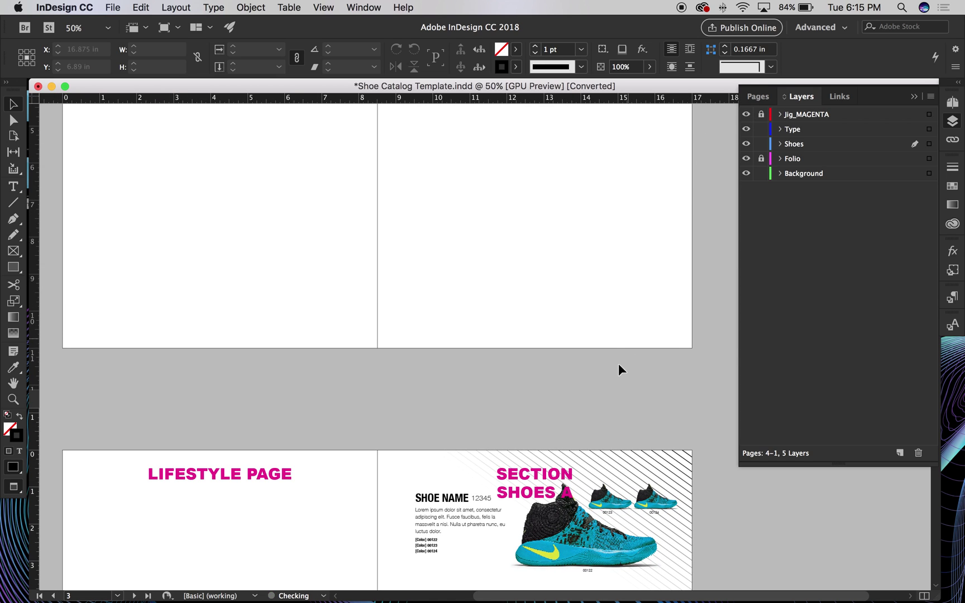
Browse past the SECTION SHOES A spread to the SHOES A spread on pages 2-3
scroll(469, 246, "down", 5)
left_click_drag(470, 230, 490, 431)
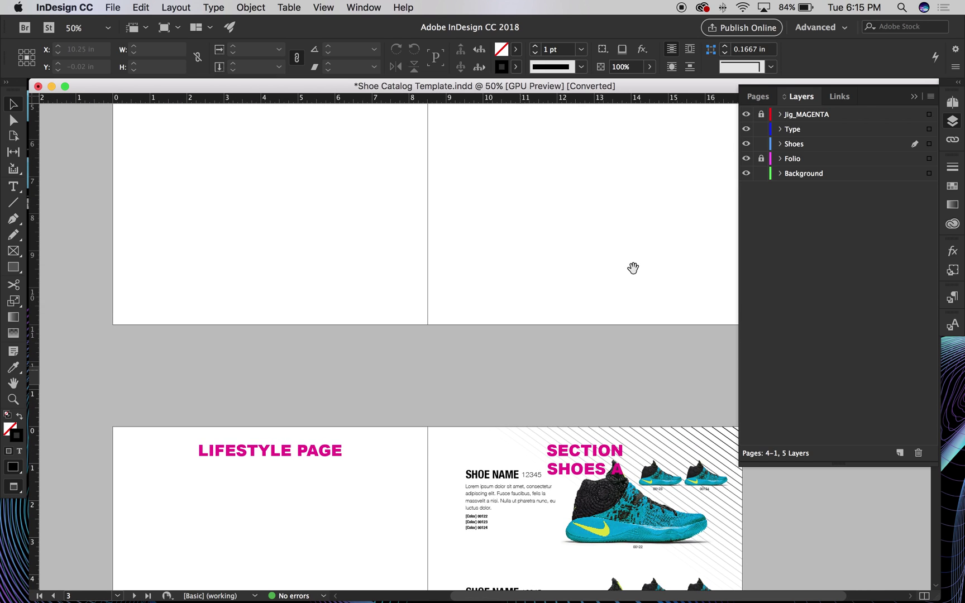
left_click_drag(558, 503, 500, 230)
scroll(501, 231, "down", 3)
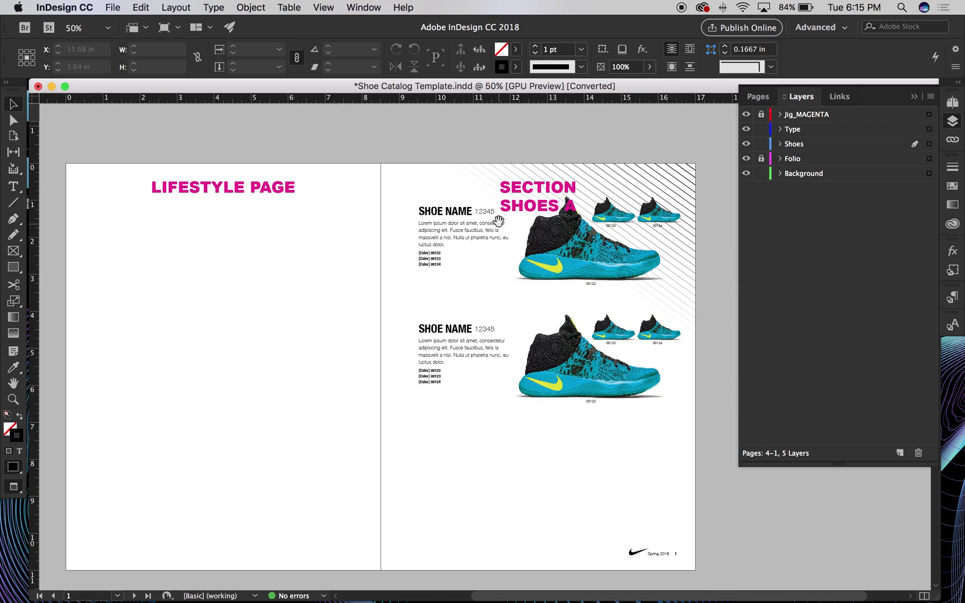
scroll(568, 427, "down", 6)
left_click_drag(576, 266, 574, 222)
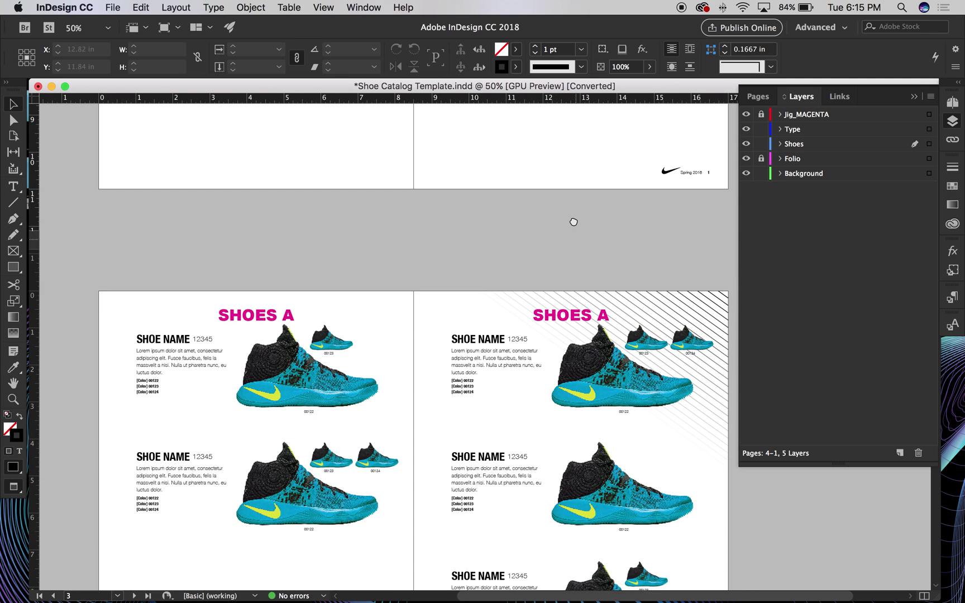
Show the link details of the upper large shoe on page 2 and enlarge the links list to show full file names
left_click(356, 390)
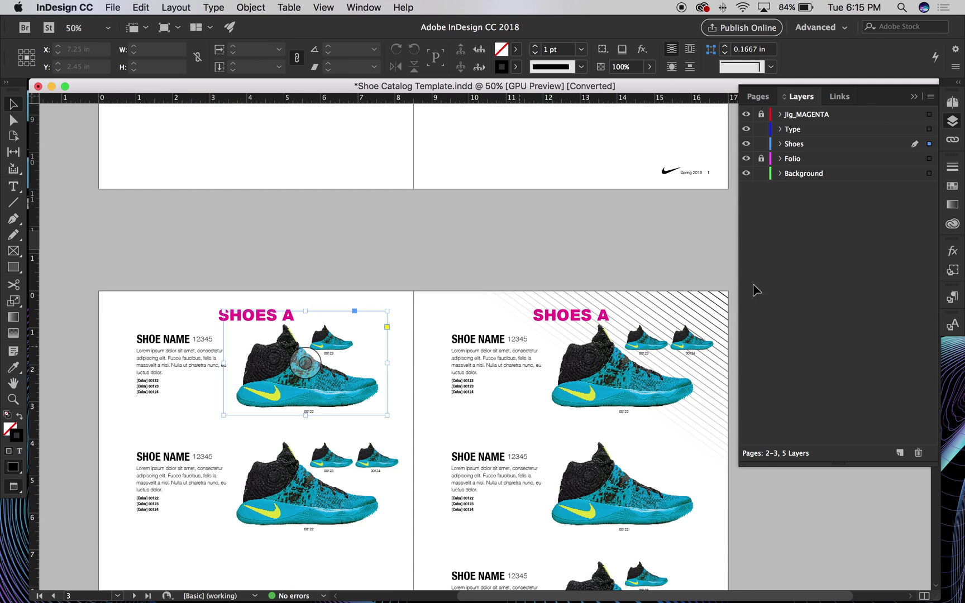
scroll(543, 216, "down", 5)
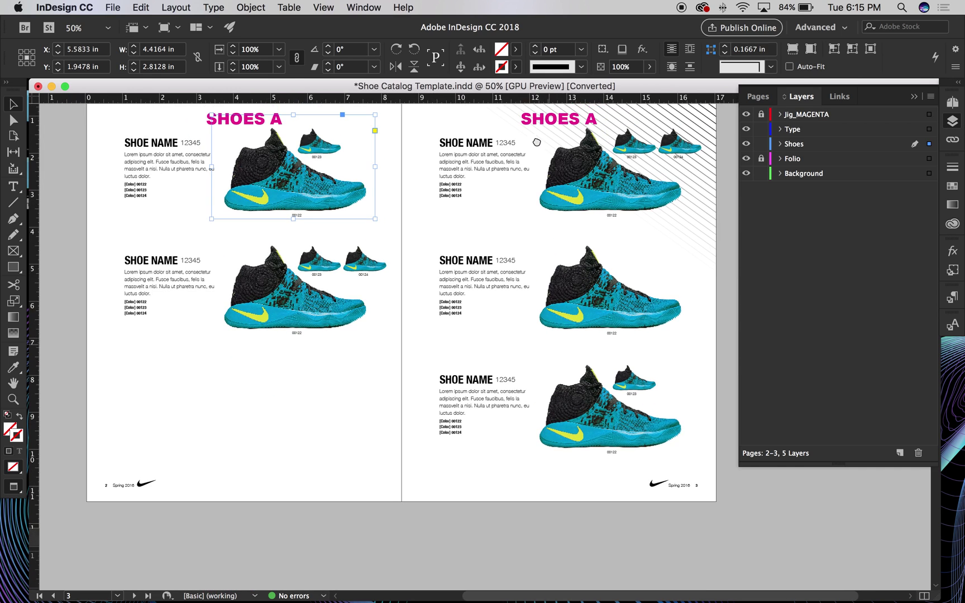
left_click(848, 97)
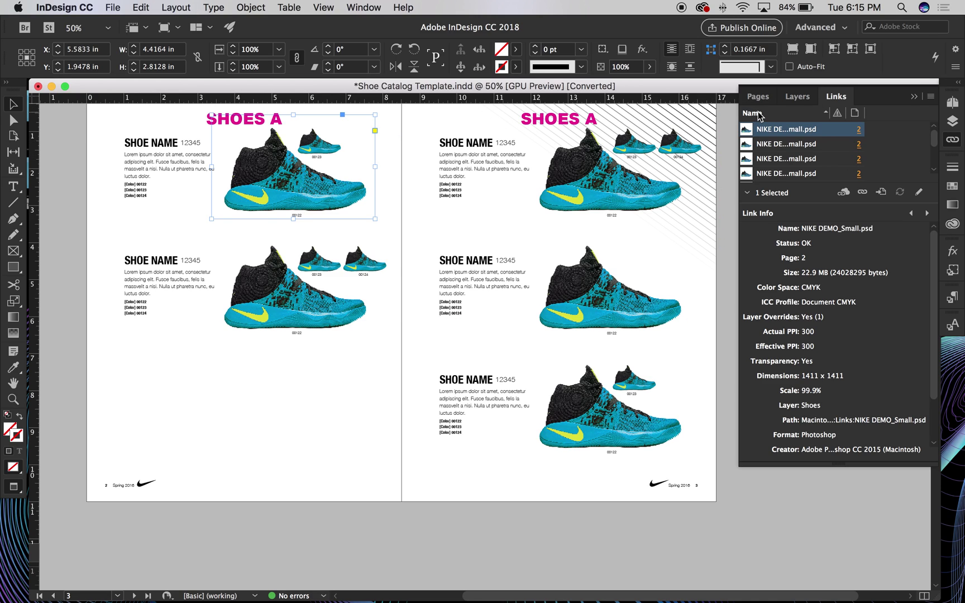
left_click_drag(766, 206, 795, 304)
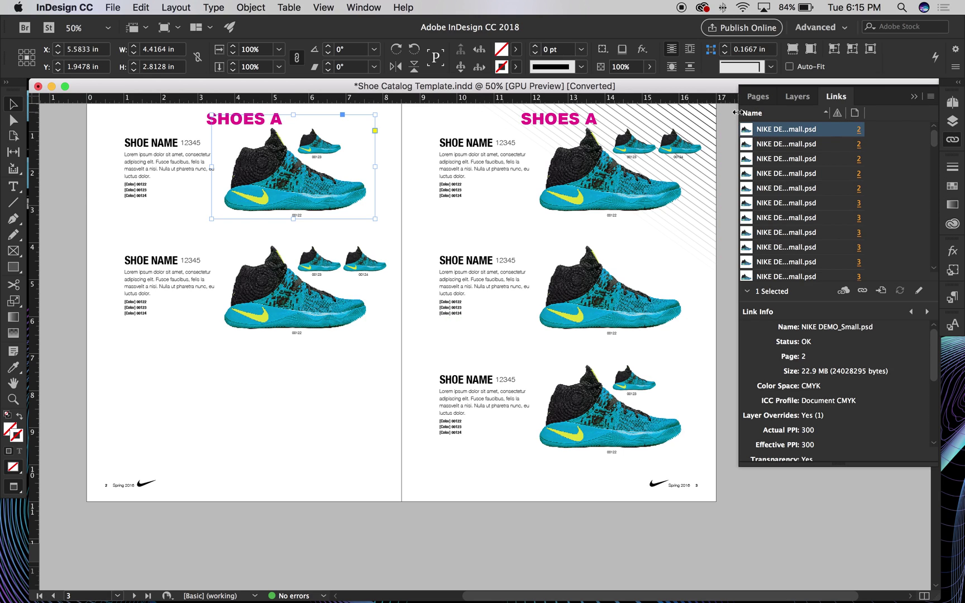
left_click_drag(739, 118, 537, 115)
left_click_drag(628, 110, 744, 111)
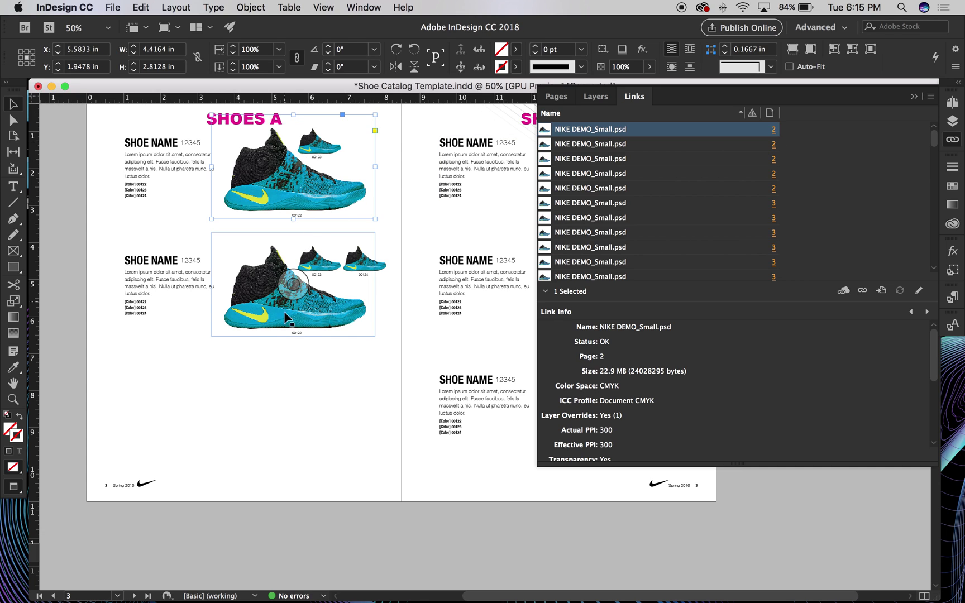
Duplicate the lower large shoe on page 2, place the copy below it, and move the copy onto page 3
left_click(347, 304)
key("super+c")
key("super+v")
left_click_drag(475, 335, 320, 389)
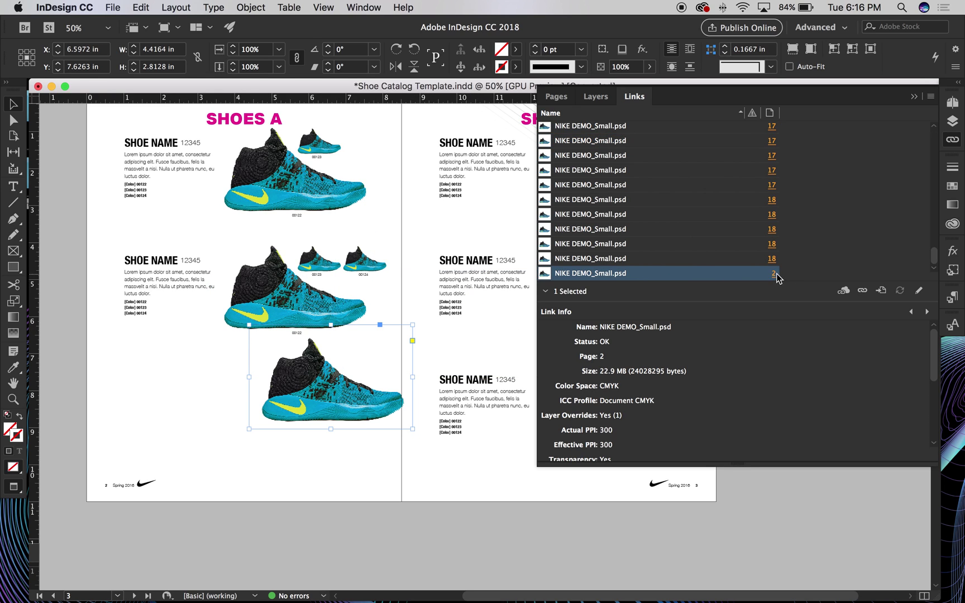
left_click_drag(264, 404, 446, 451)
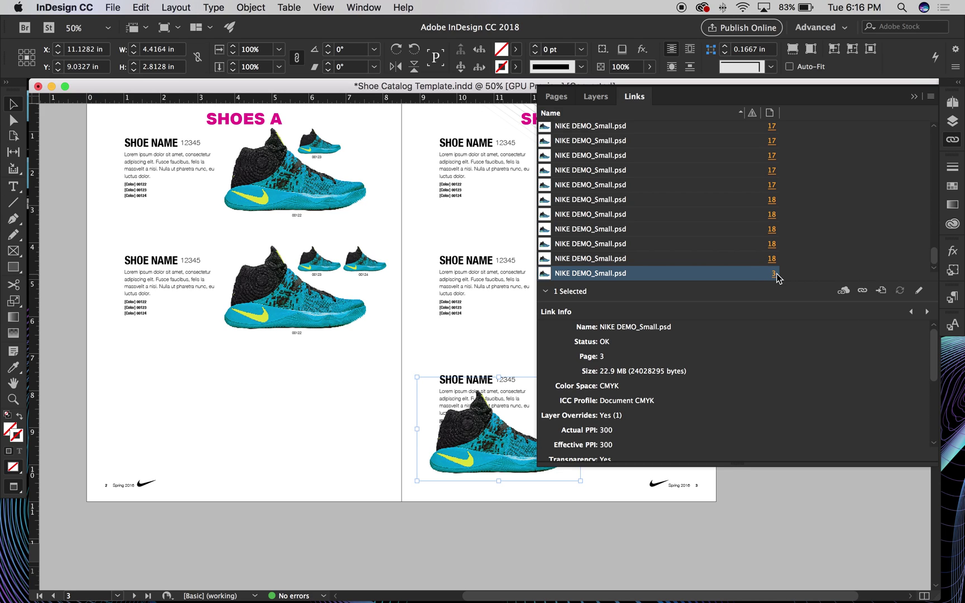
Delete the duplicated shoe image from page 3
left_click(470, 507)
left_click(464, 446)
key("Delete")
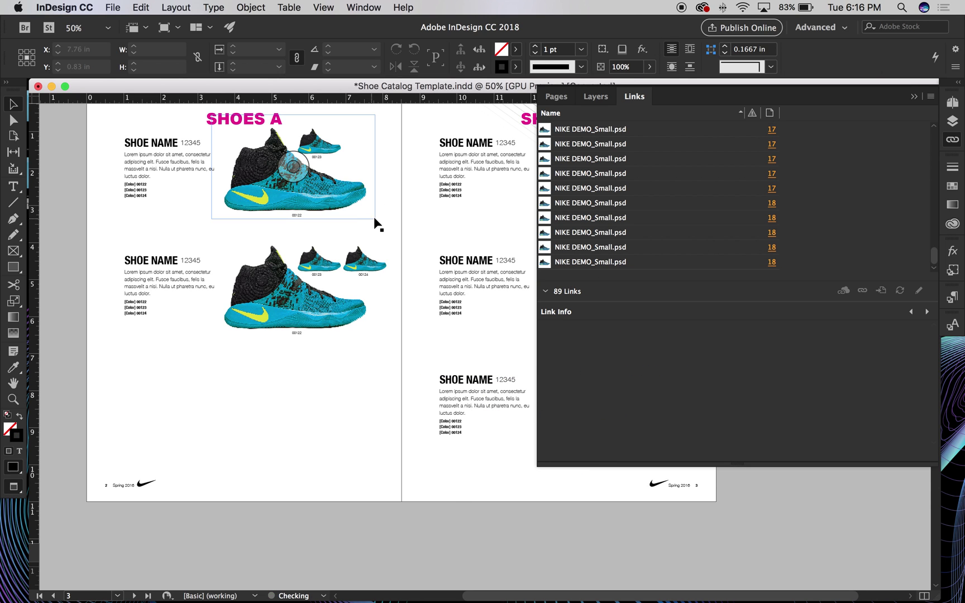
Locate a NIKE DEMO_Small.psd image on page 3 from its link entry and make the links list more compact
left_click_drag(457, 247, 367, 333)
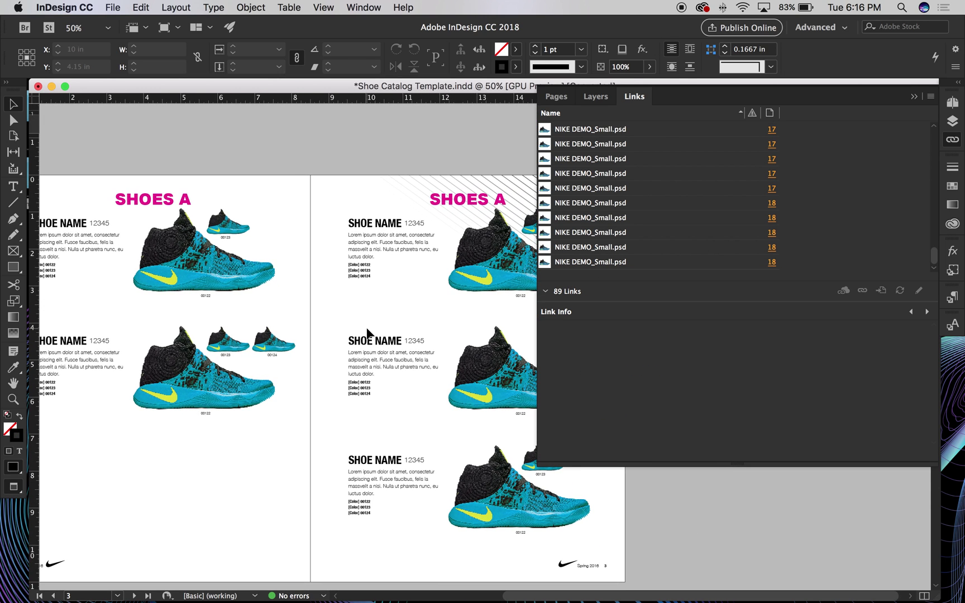
left_click_drag(375, 362, 417, 300)
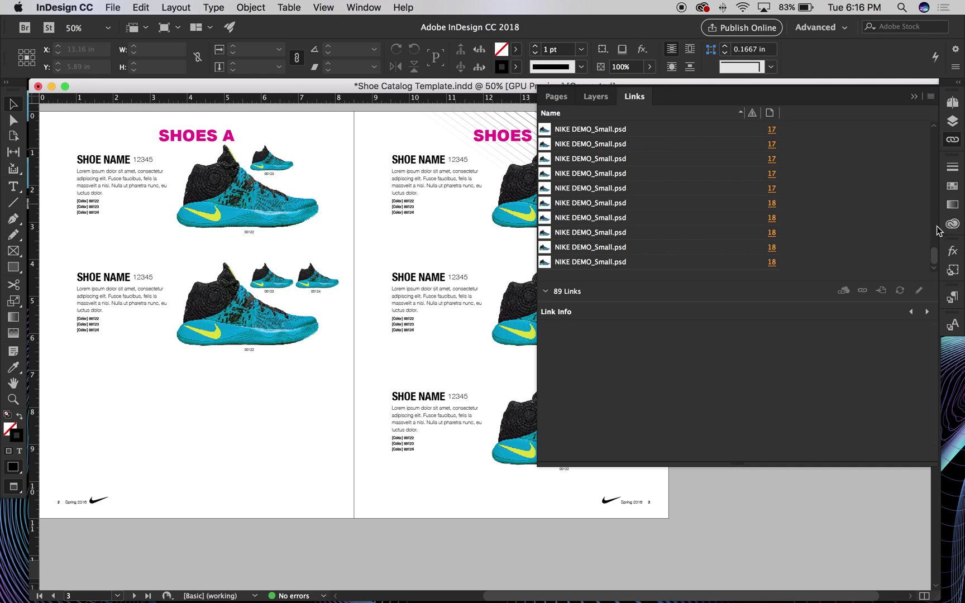
left_click_drag(938, 258, 936, 146)
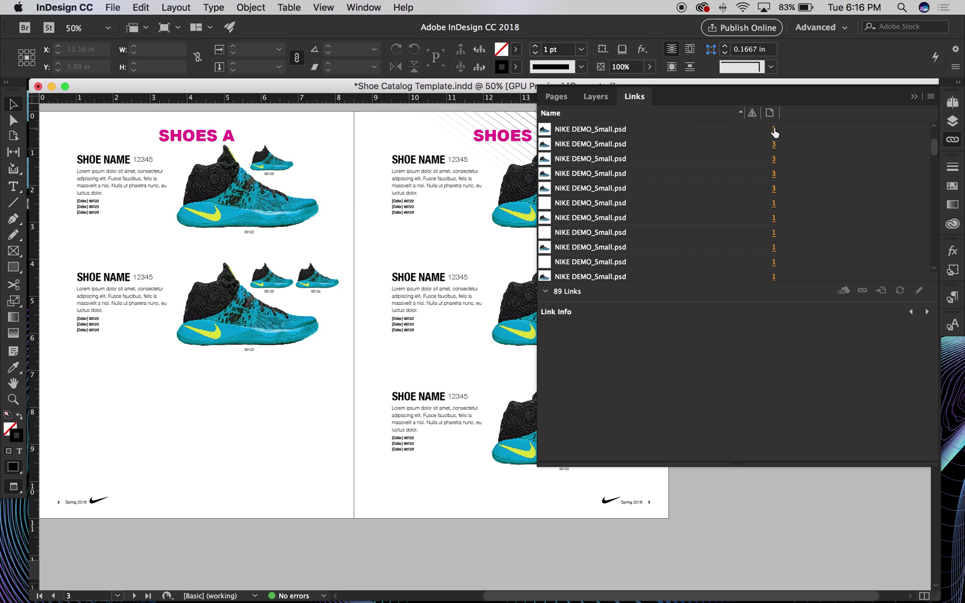
left_click_drag(743, 115, 657, 113)
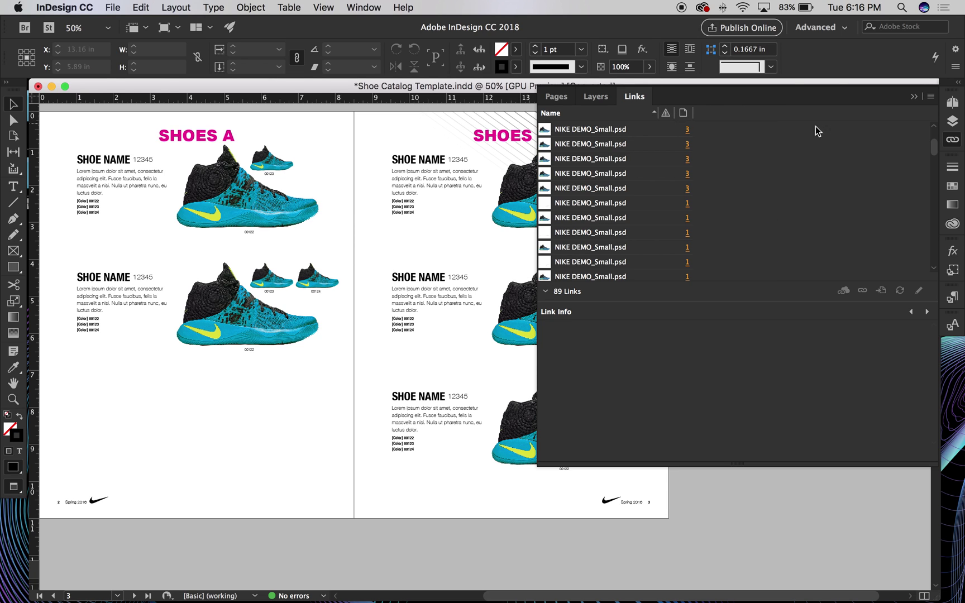
left_click(688, 174)
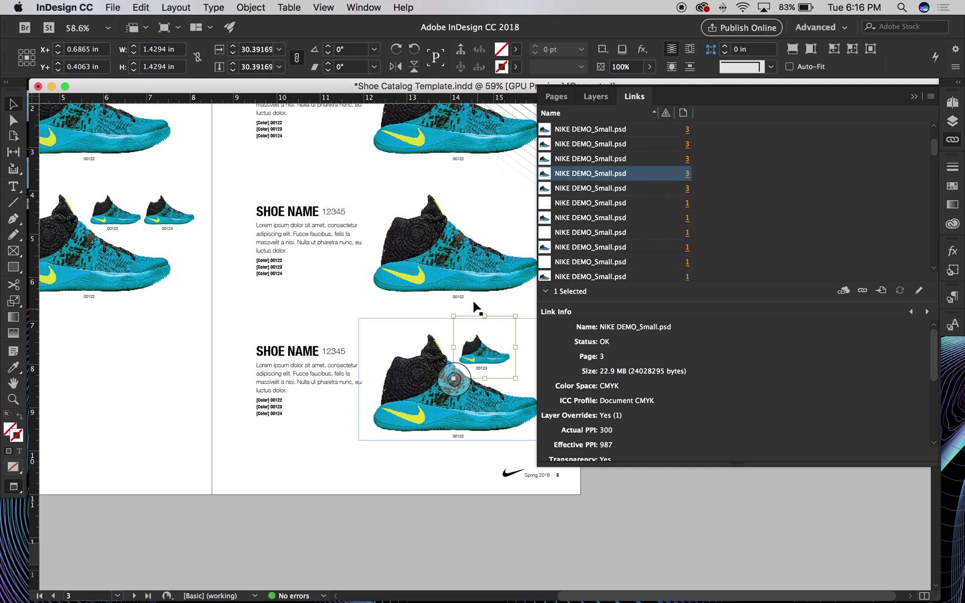
scroll(478, 307, "down", 3)
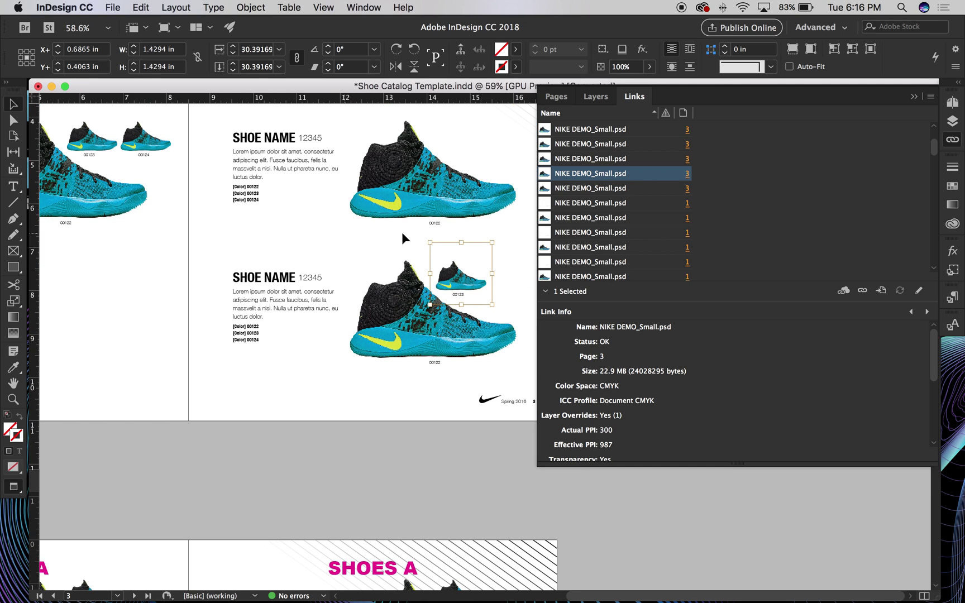
key("super+equal")
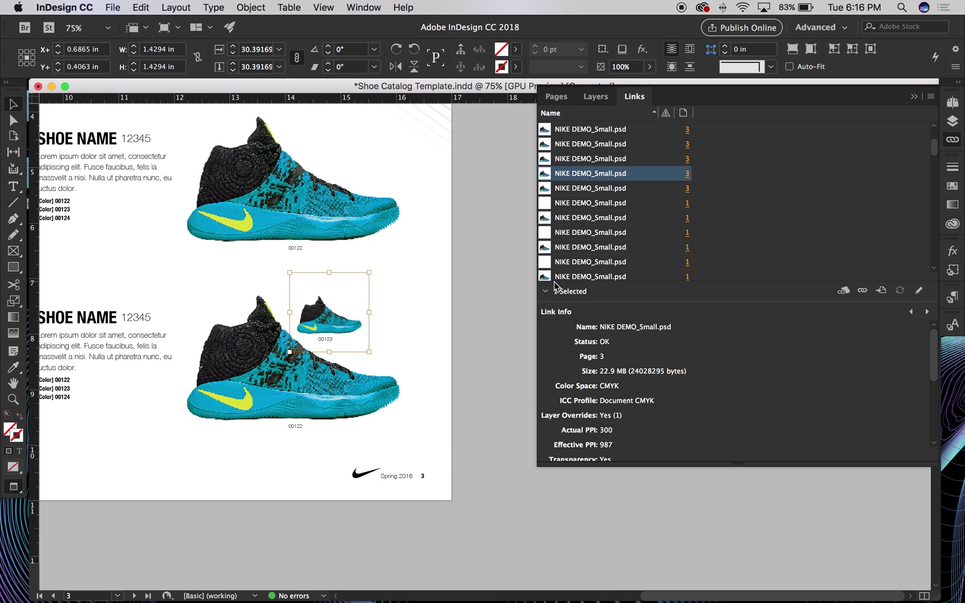
left_click_drag(535, 287, 712, 288)
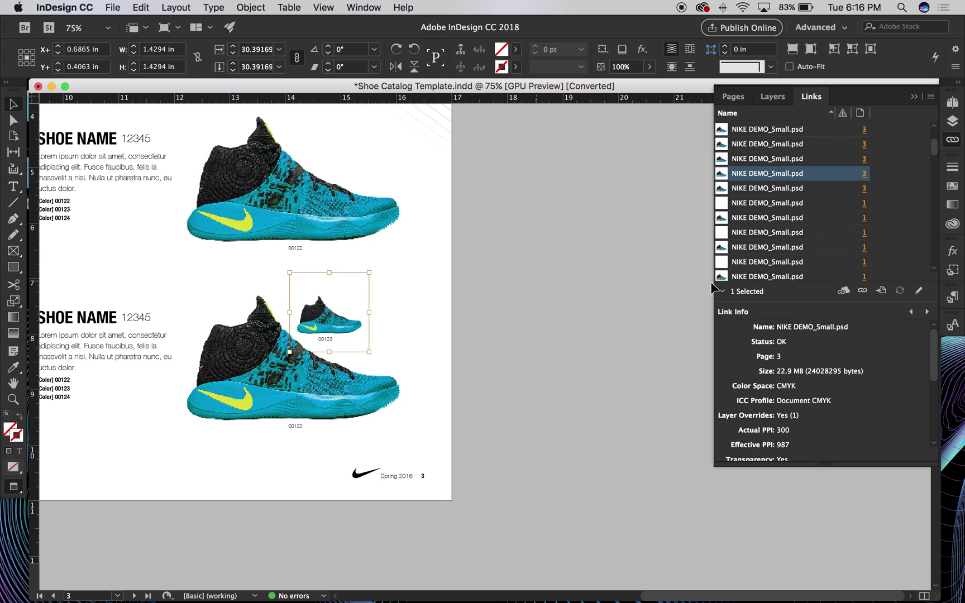
Locate the page 2 shoe image from the first entry in the links list, leaving nothing selected
left_click(471, 258)
scroll(407, 254, "up", 3)
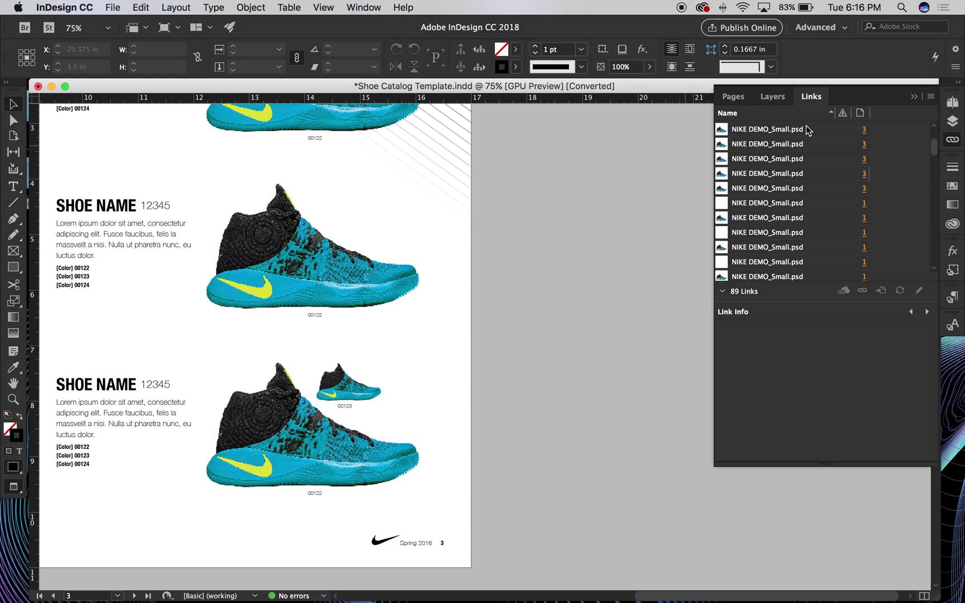
left_click_drag(936, 145, 939, 121)
left_click(865, 130)
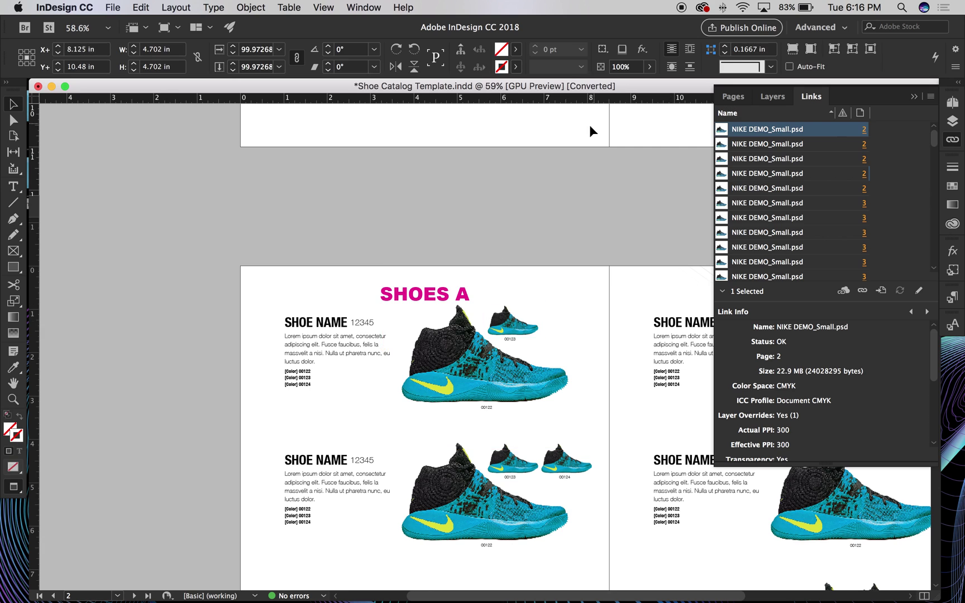
left_click(647, 168)
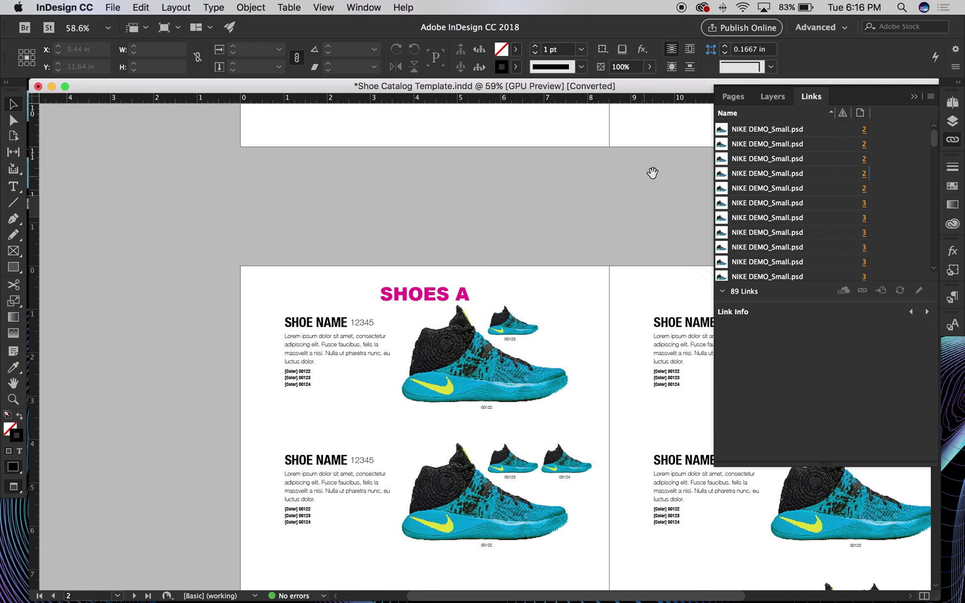
View the shoe entries on page 1 and check the document's layers before returning to the links list
left_click_drag(653, 173, 261, 419)
left_click_drag(405, 190, 377, 367)
left_click_drag(361, 161, 361, 7)
left_click_drag(355, 192, 358, 293)
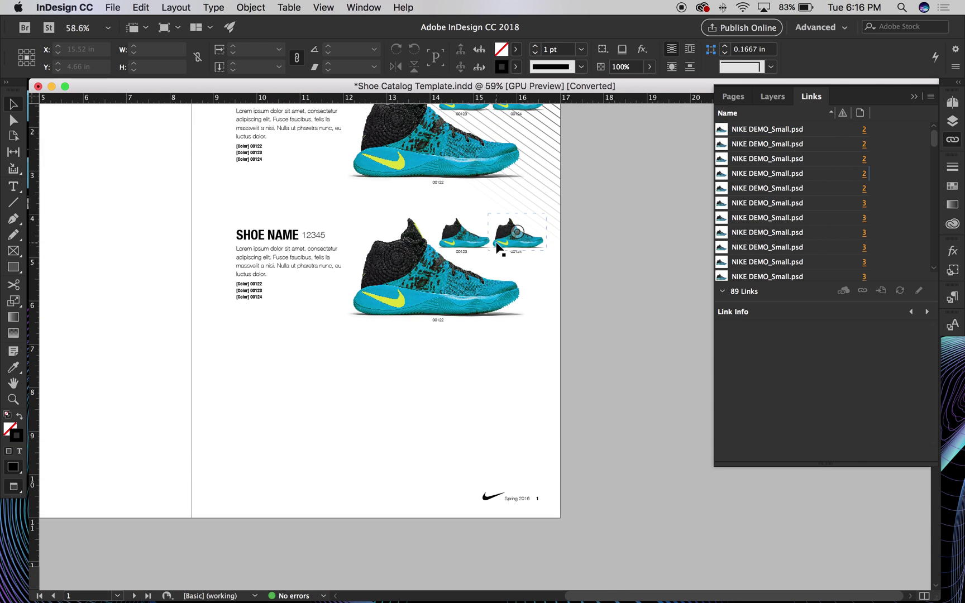
left_click(773, 97)
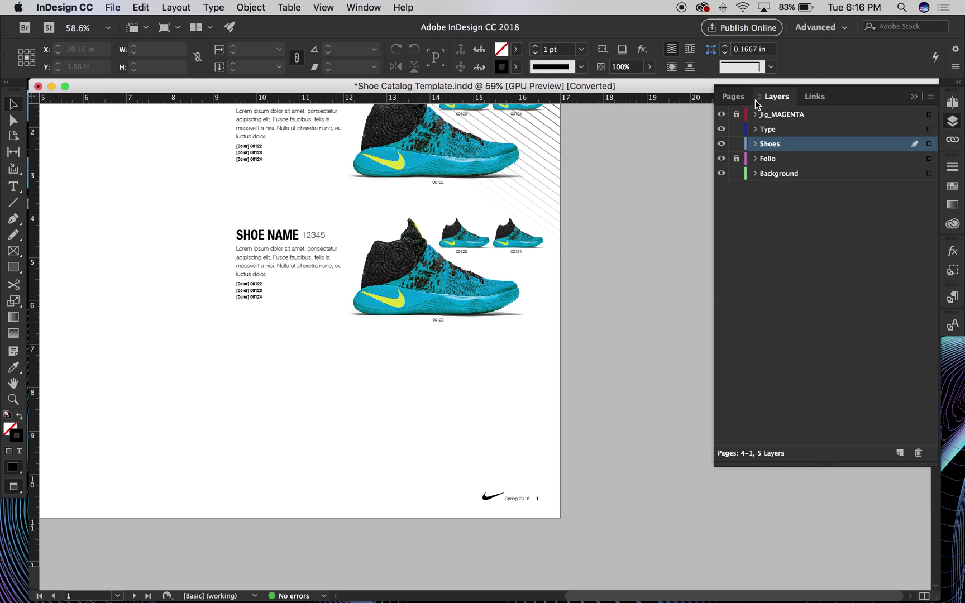
left_click(813, 97)
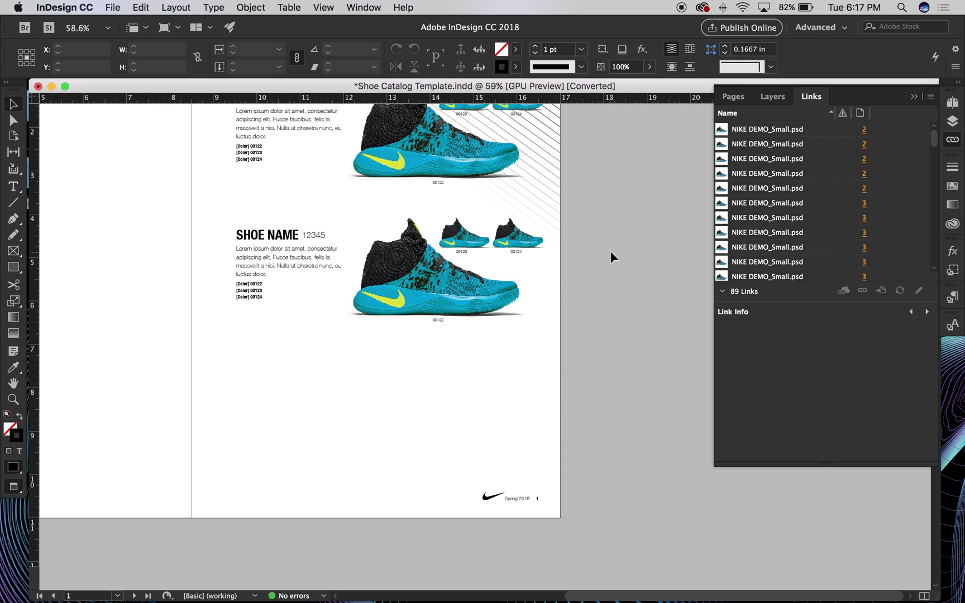
scroll(571, 239, "up", 5)
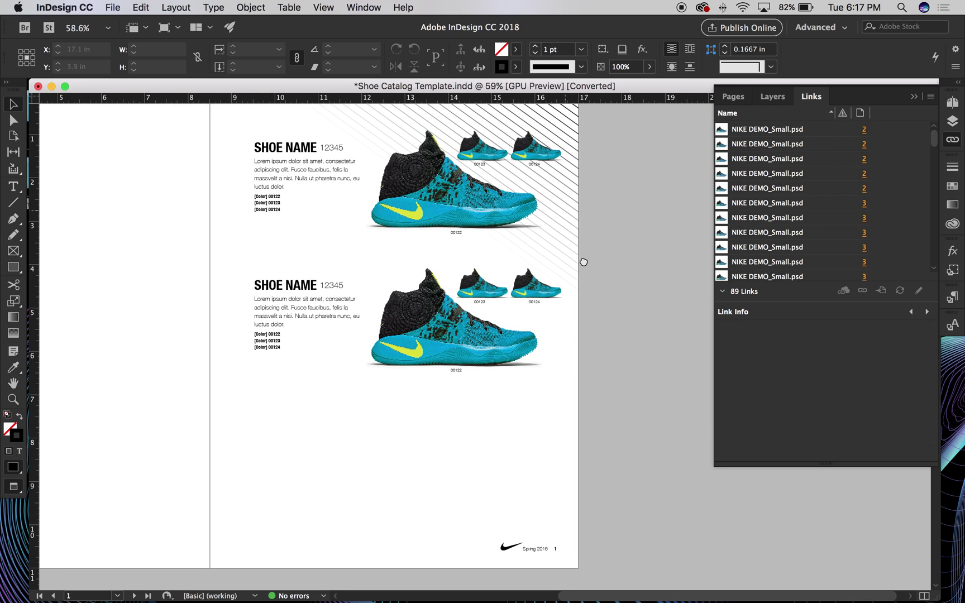
scroll(653, 241, "right", 2)
scroll(652, 242, "down", 1)
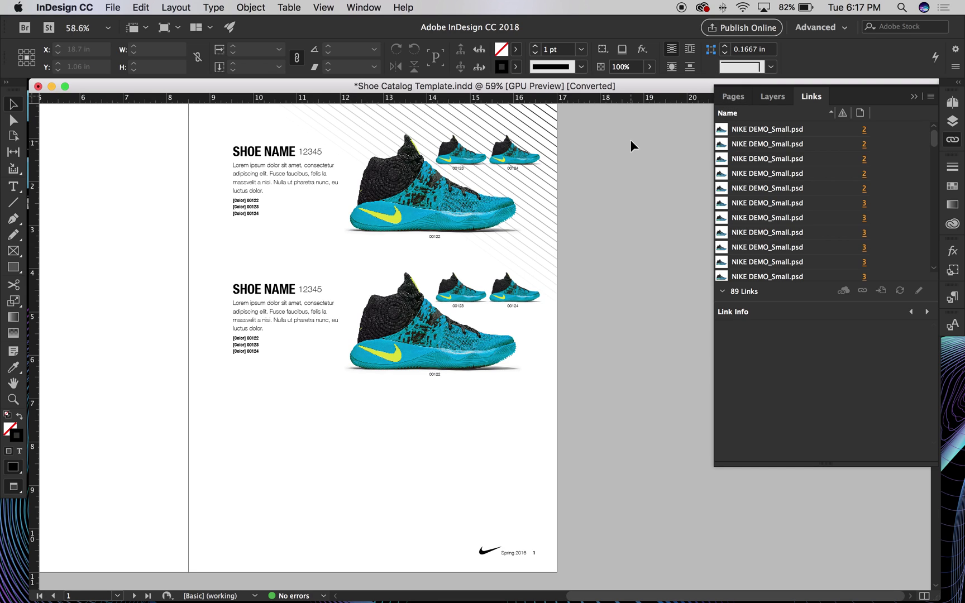
Inspect the links behind the upper and lower large shoes on page 1 and view the available link commands
left_click(496, 227)
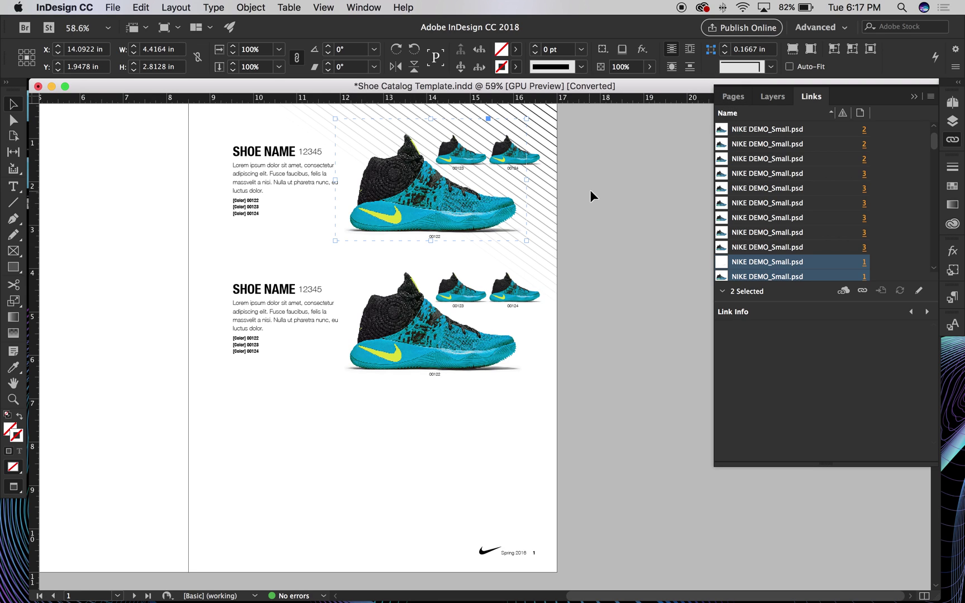
left_click(622, 190)
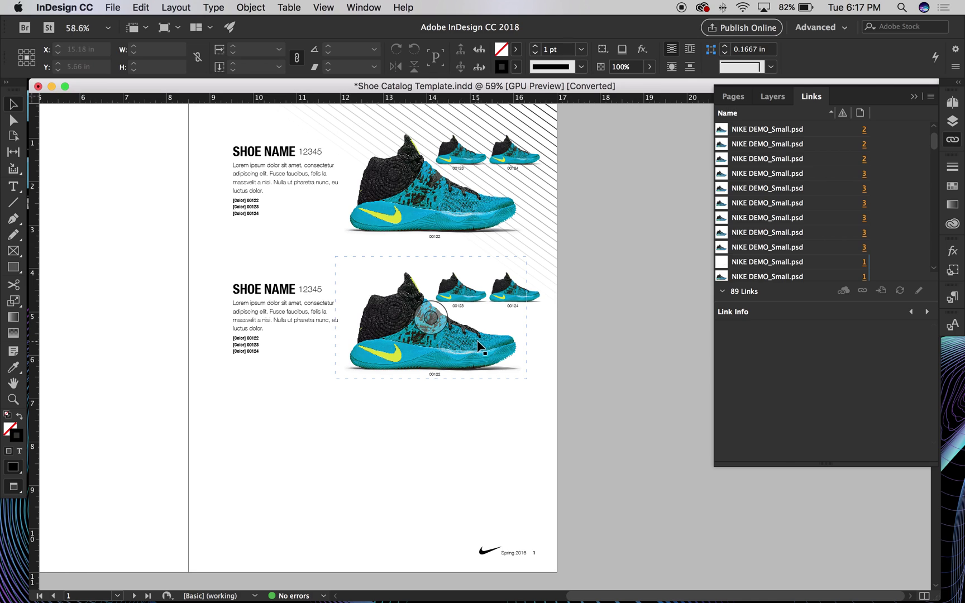
left_click(464, 332)
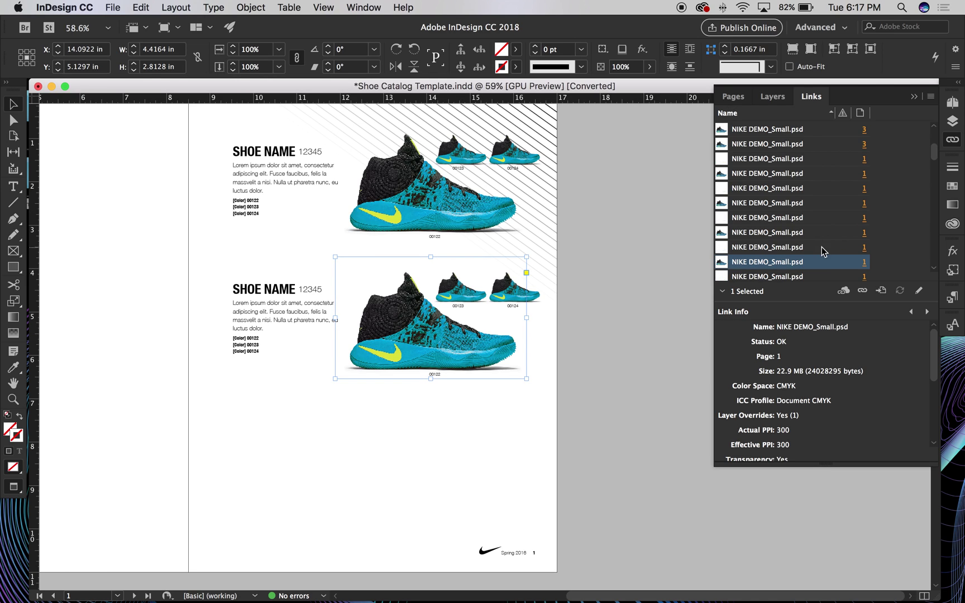
left_click(930, 99)
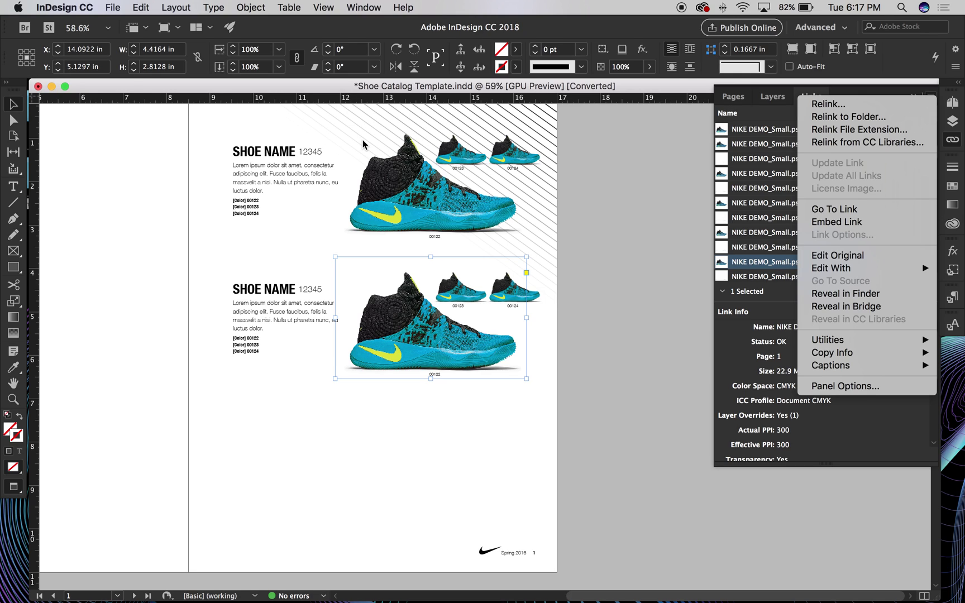
left_click(686, 187)
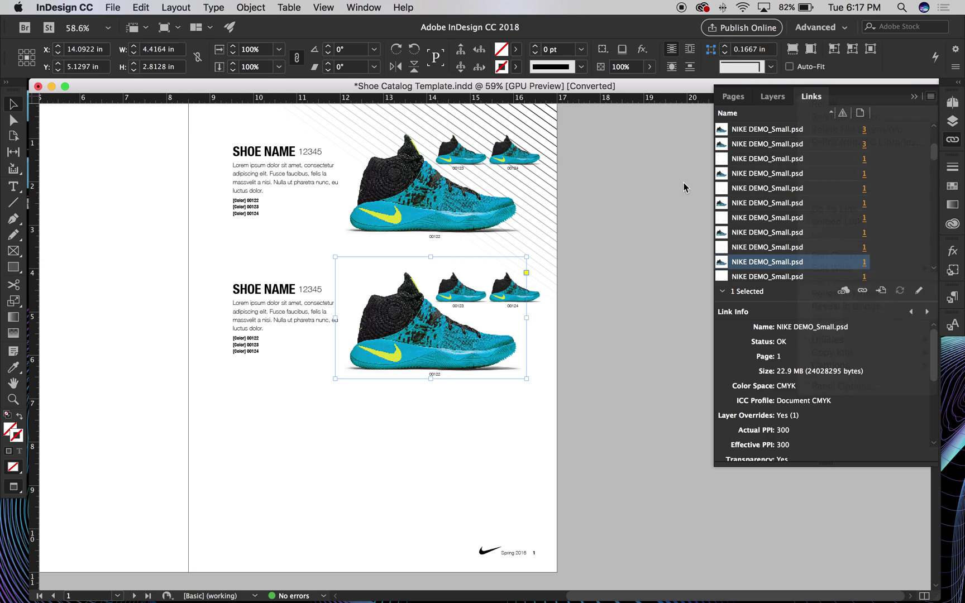
Widen the links list and select the lower large shoe group on page 1, viewed at 100%, to check its links
left_click_drag(715, 126, 644, 124)
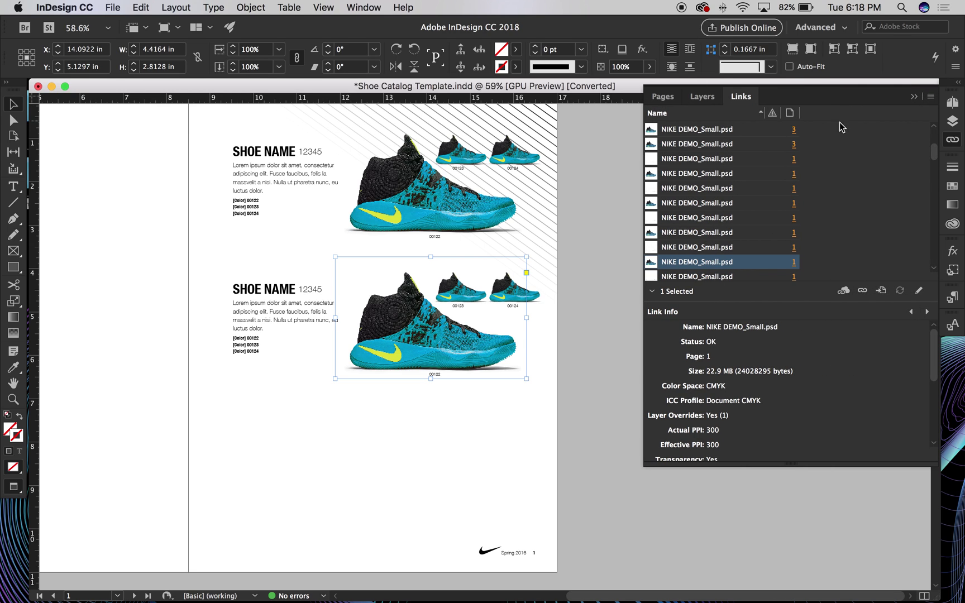
left_click(575, 297)
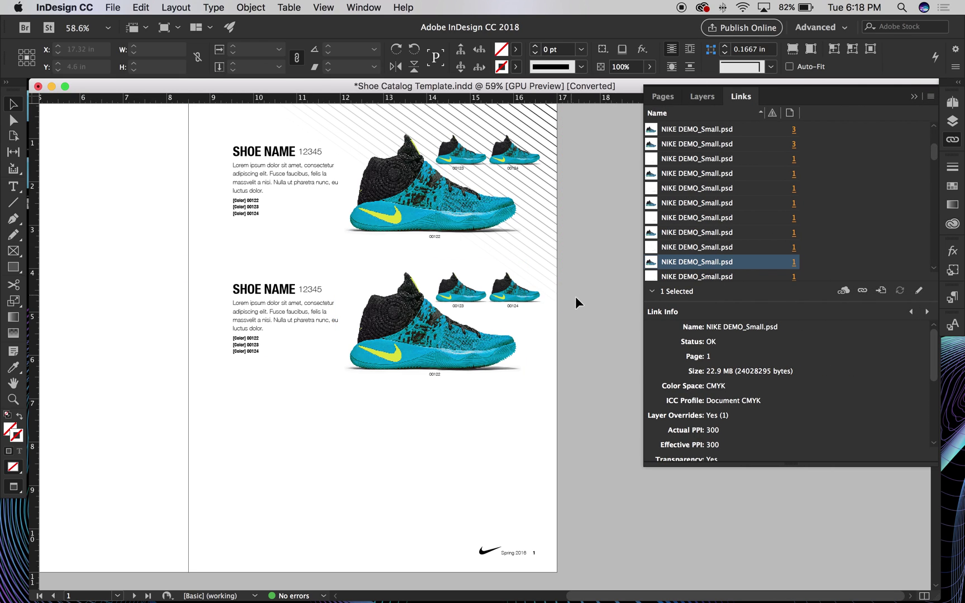
left_click(463, 343)
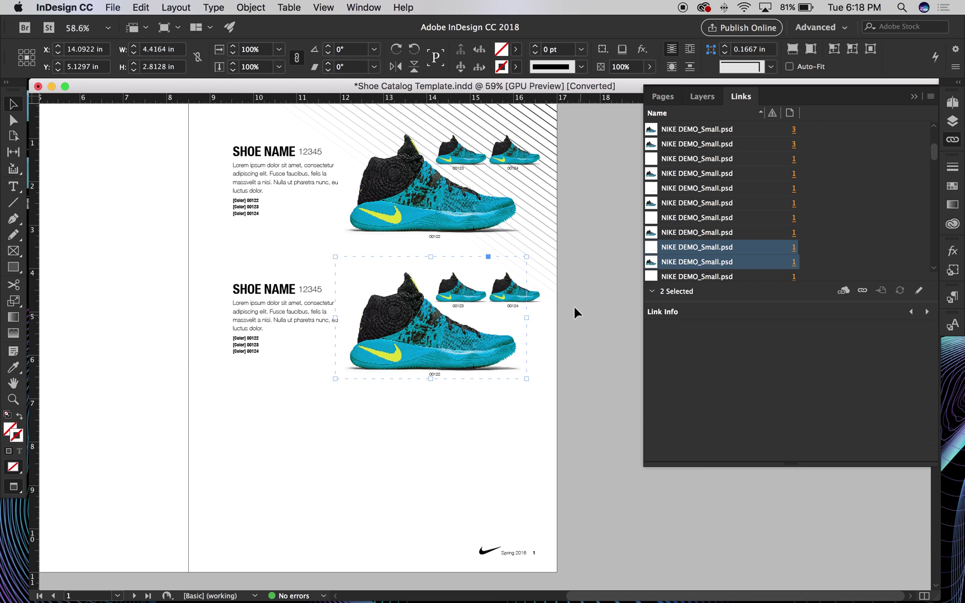
key("super+equal")
key("super+equal")
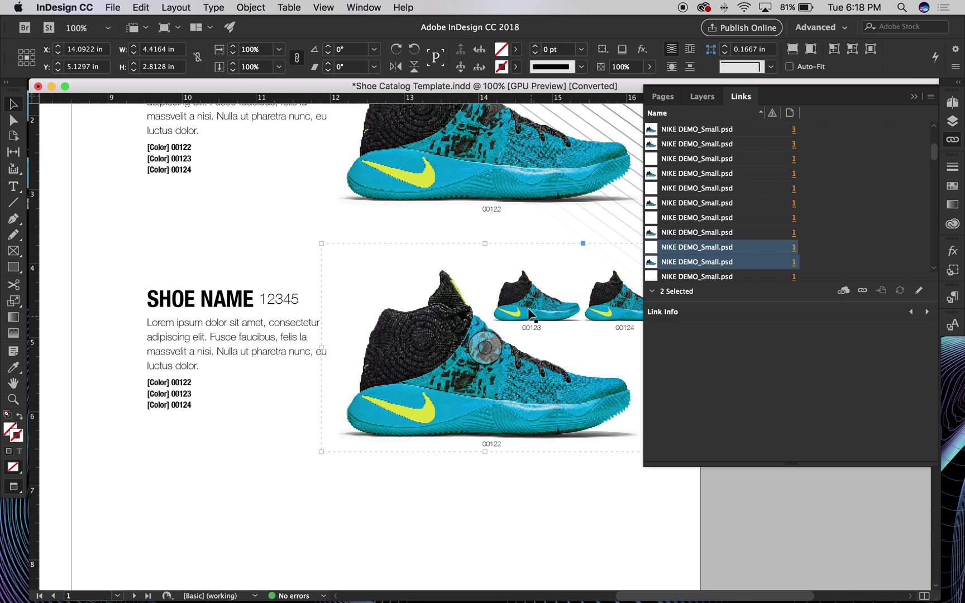
Move the lower large shoe on page 1 off its separate shadow image to about X 13.6 in, Y 4.26 in
left_click_drag(384, 225, 344, 217)
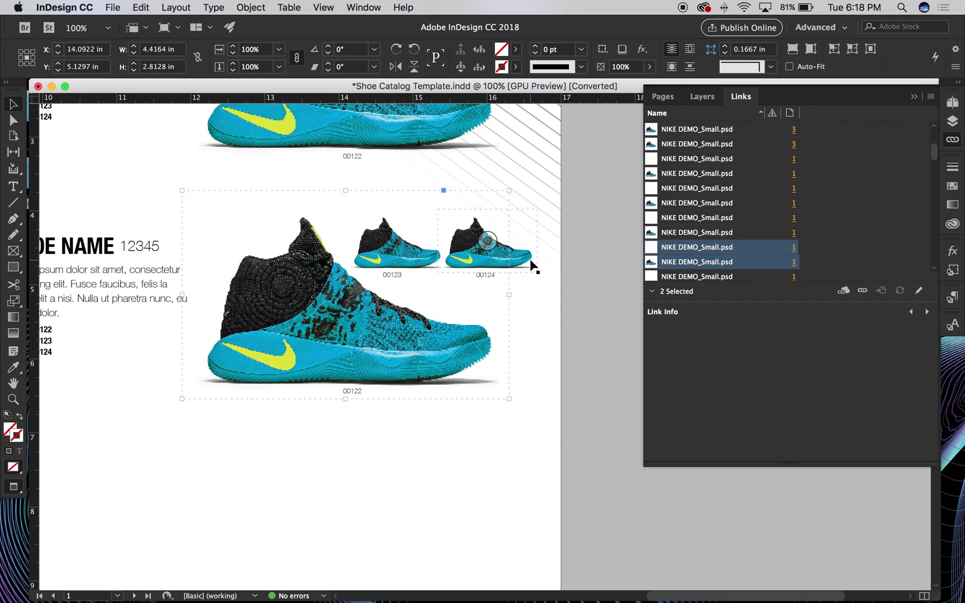
left_click(583, 208)
left_click_drag(481, 341, 445, 277)
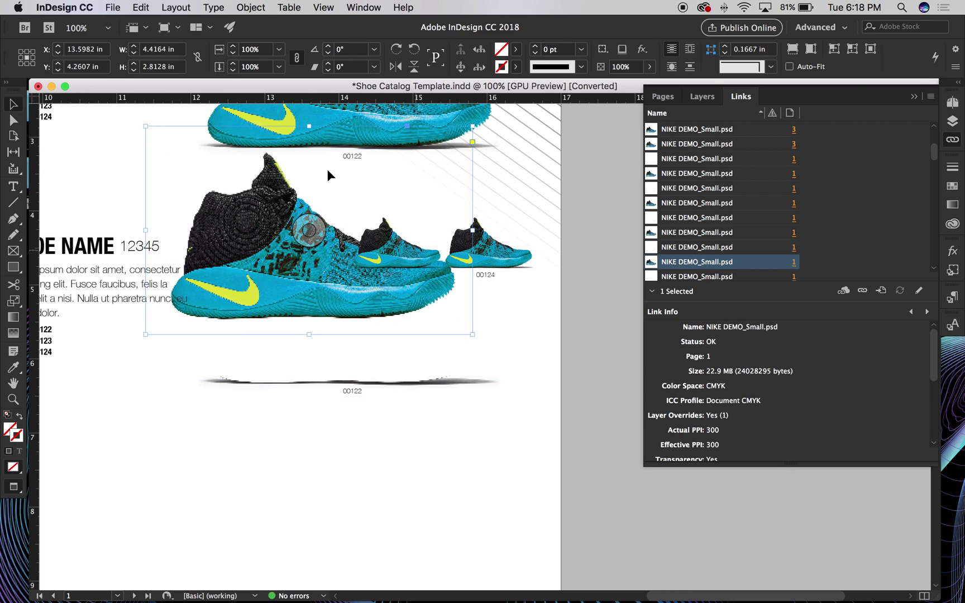
Try moving the lower large shoe off its shadow image to about X 13.89 in, Y 4.38 in, and undo the moves
key("super+z")
left_click_drag(480, 344, 465, 312)
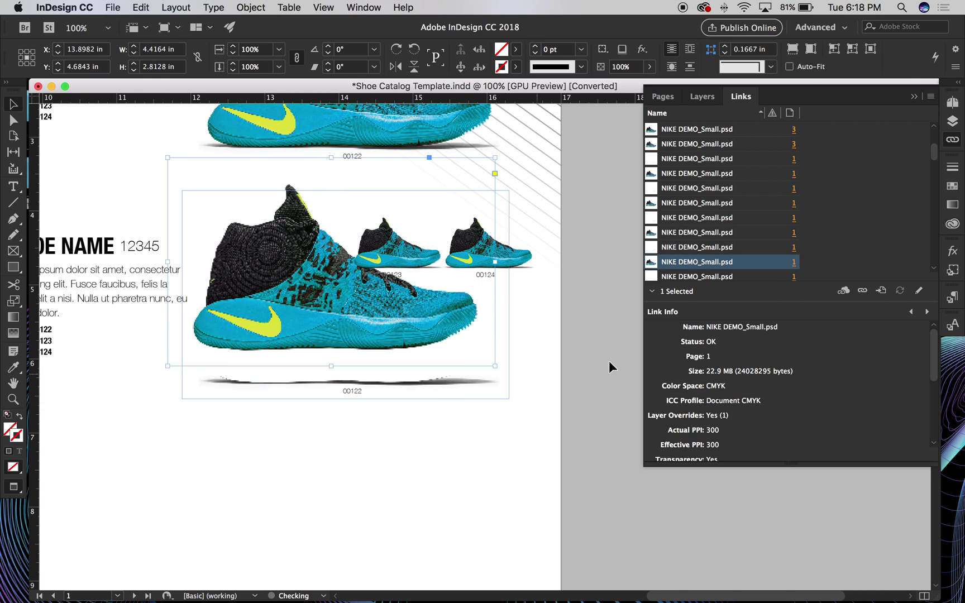
key("super+z")
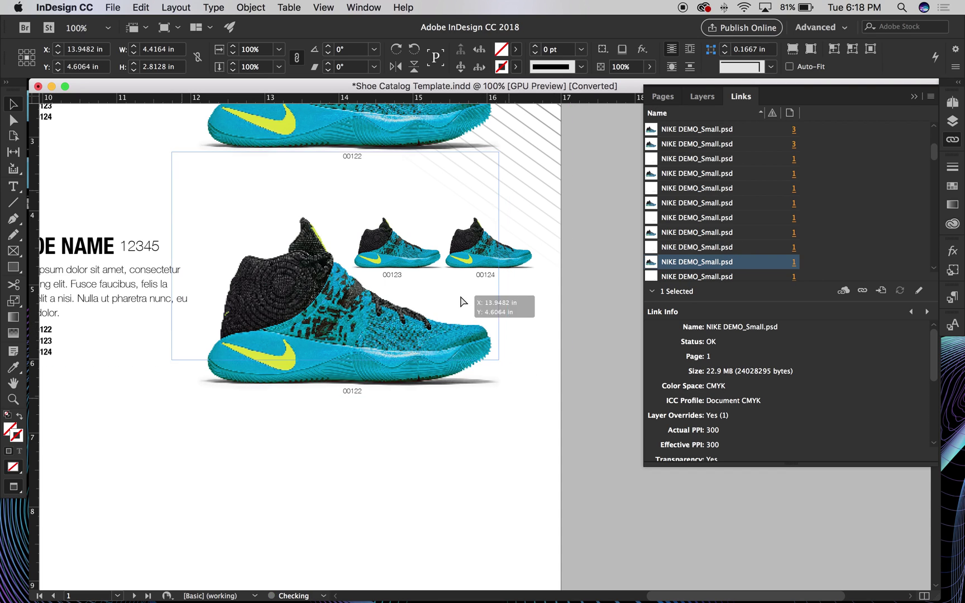
left_click_drag(492, 398, 477, 343)
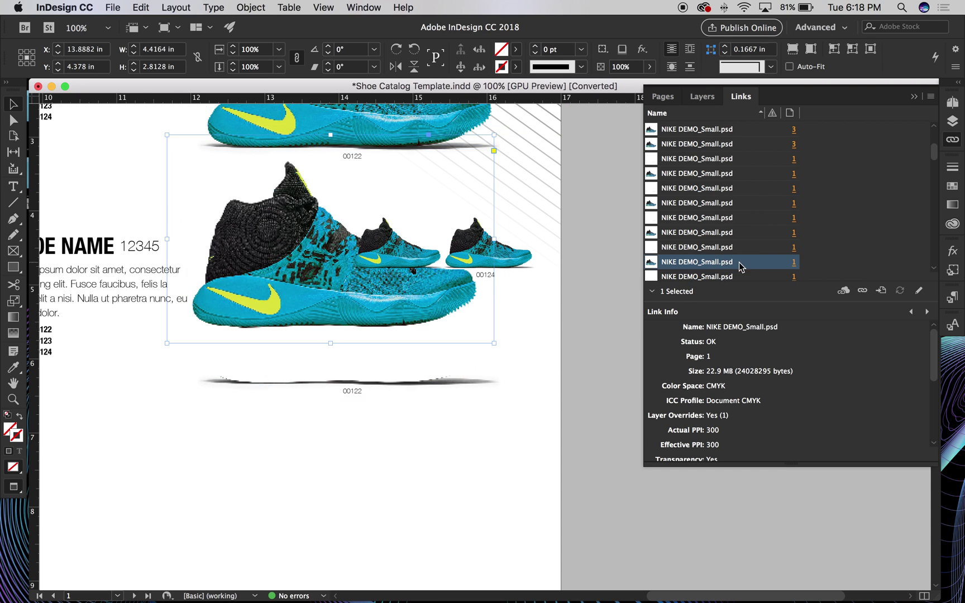
key("super+z")
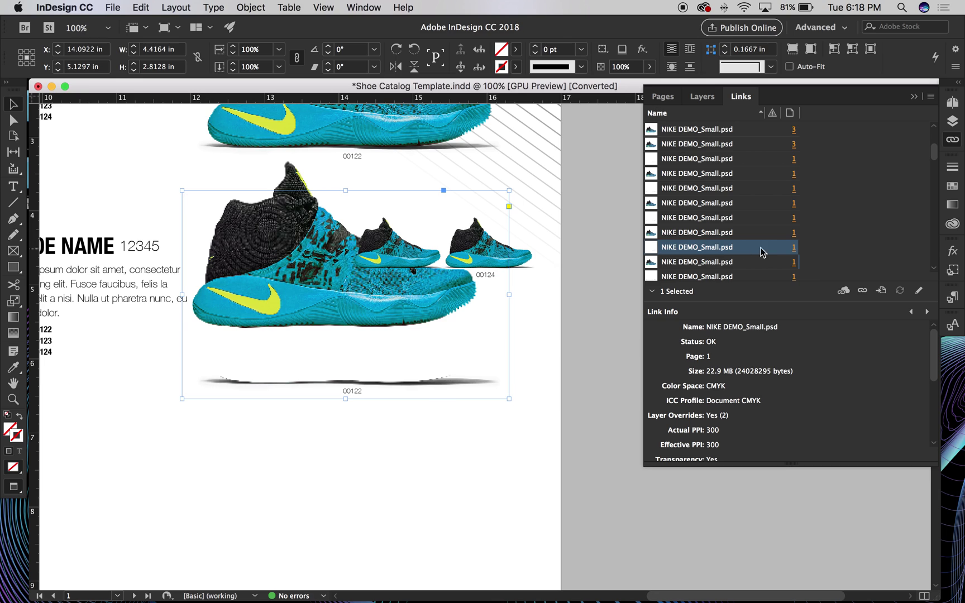
key("super+z")
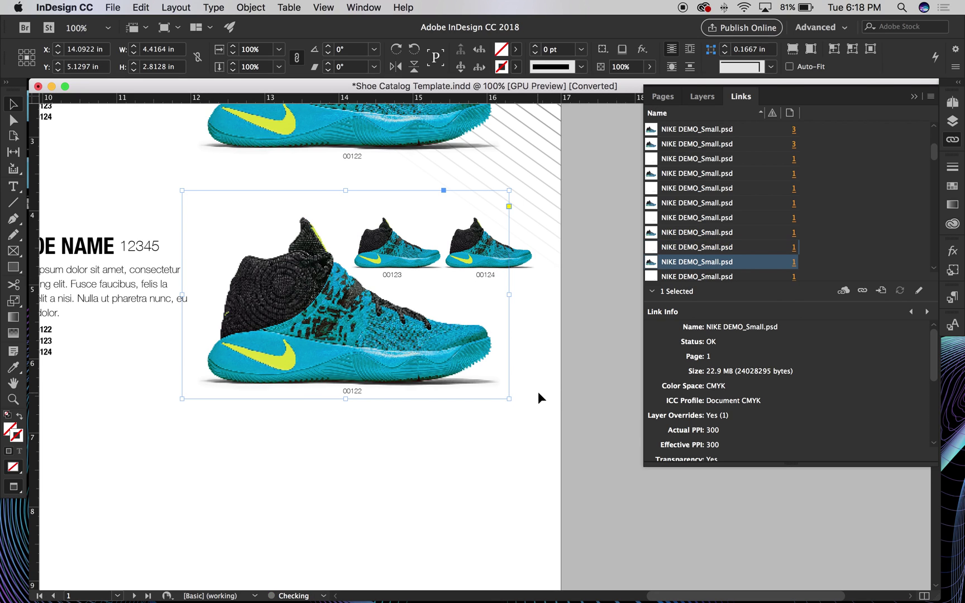
Delete the separate lower large shoe image, keeping the shadow image, and open the shadow image's object layer options in an enlarged dialog
key("super+z")
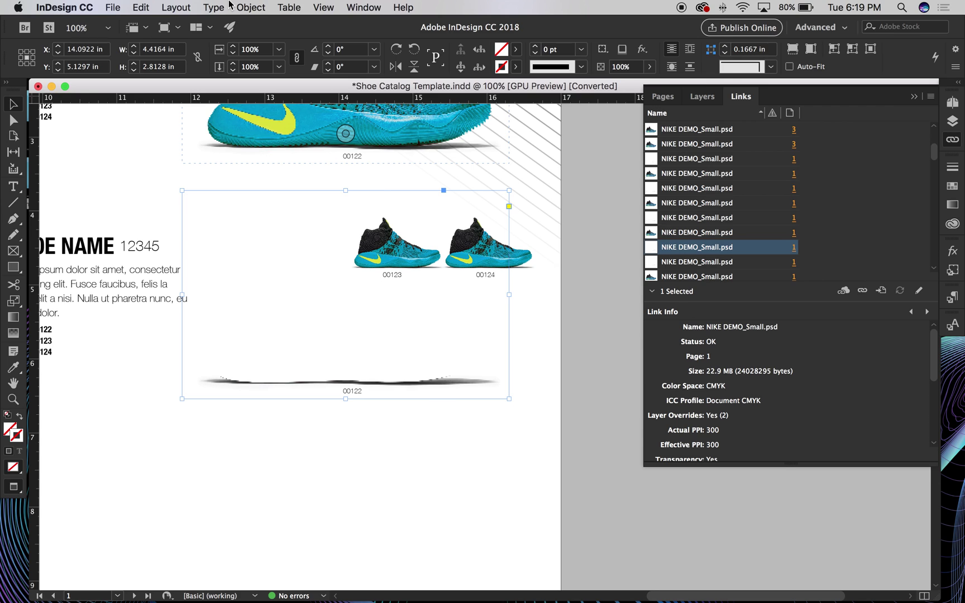
left_click(228, 6)
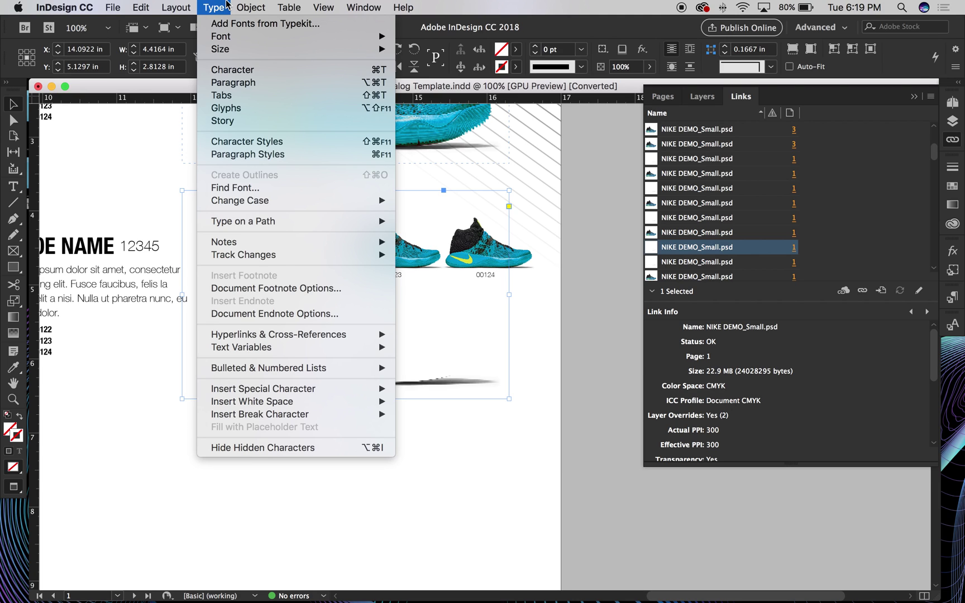
mouse_move(237, 5)
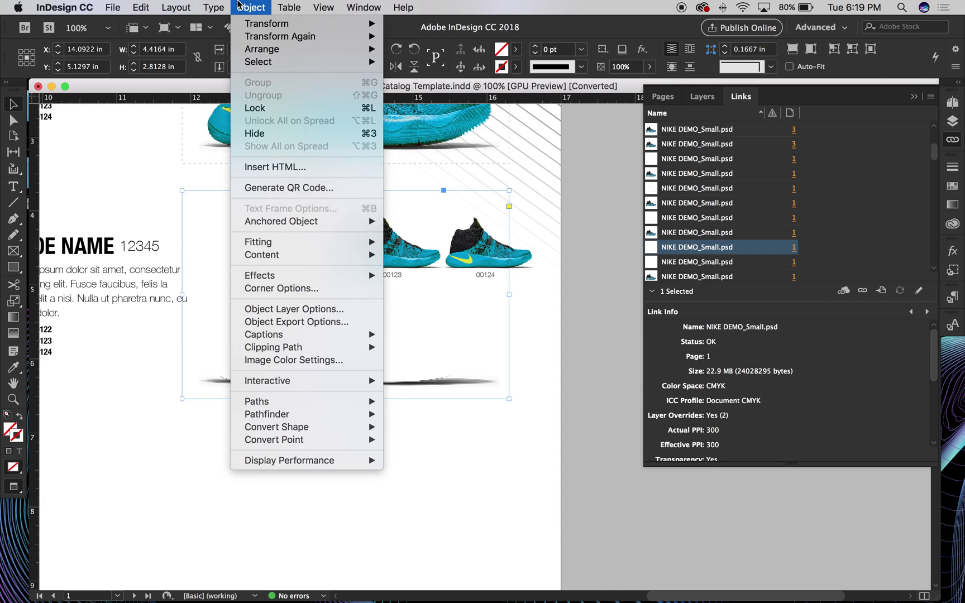
mouse_move(179, 6)
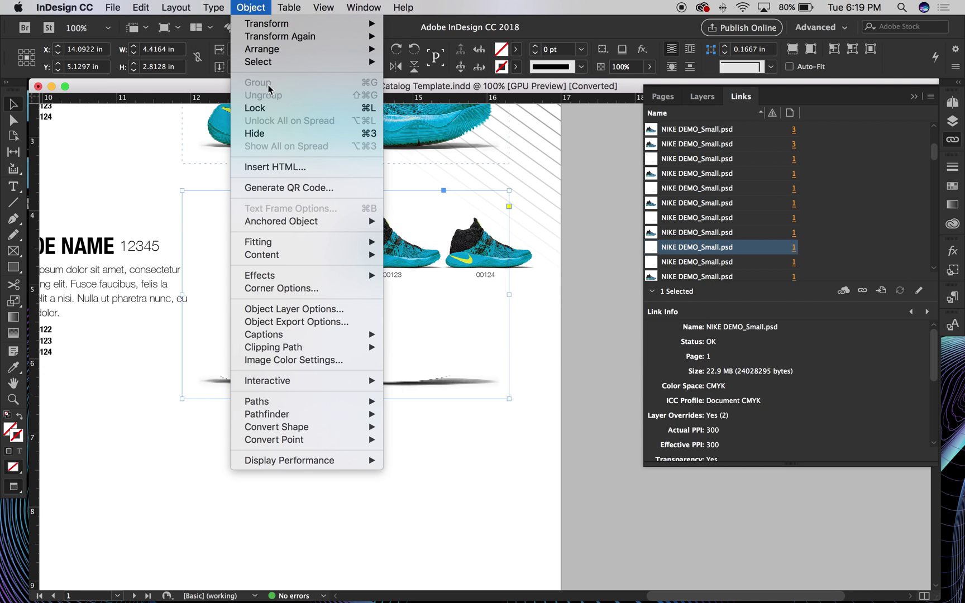
left_click(292, 309)
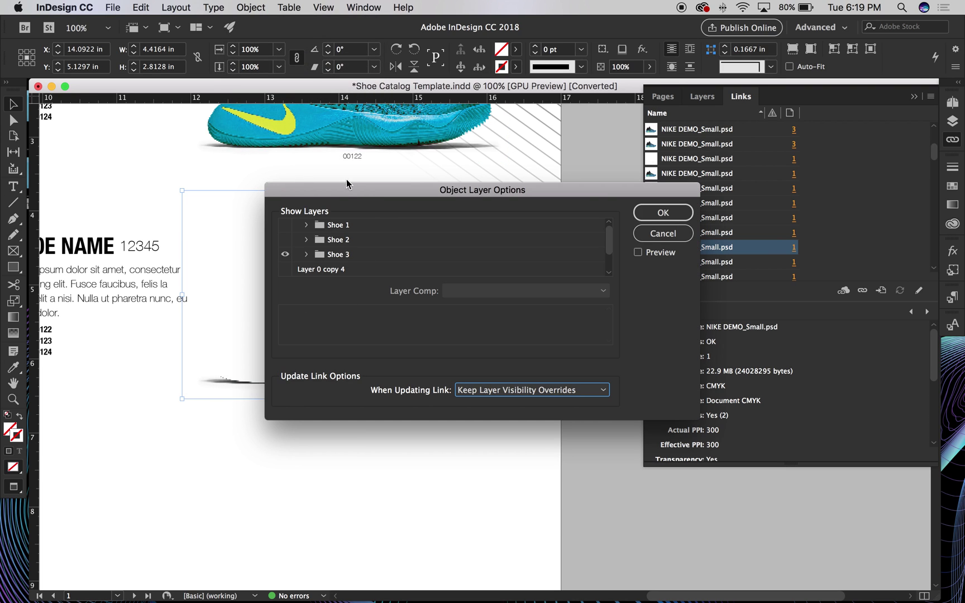
left_click_drag(347, 185, 607, 184)
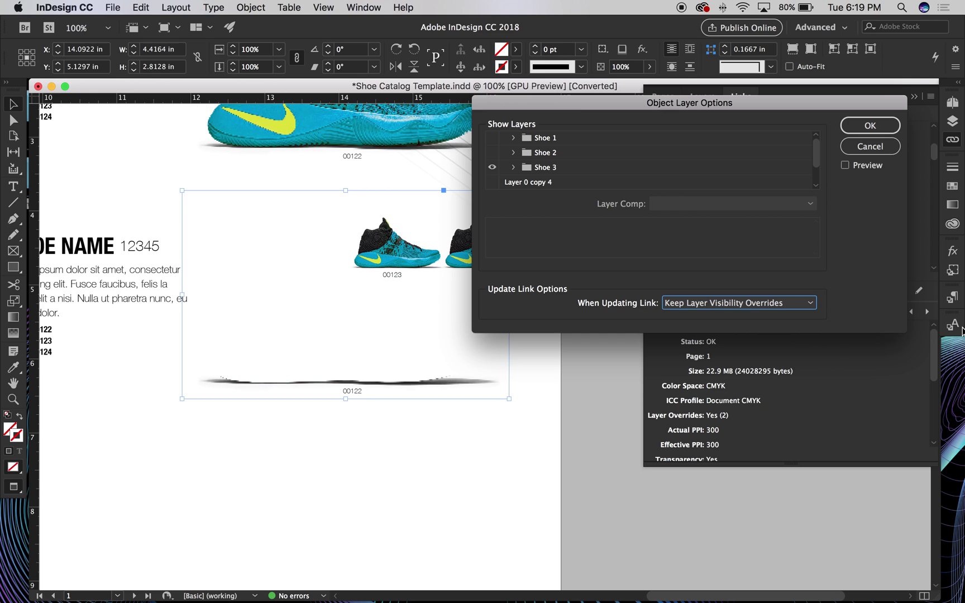
left_click_drag(906, 332, 888, 431)
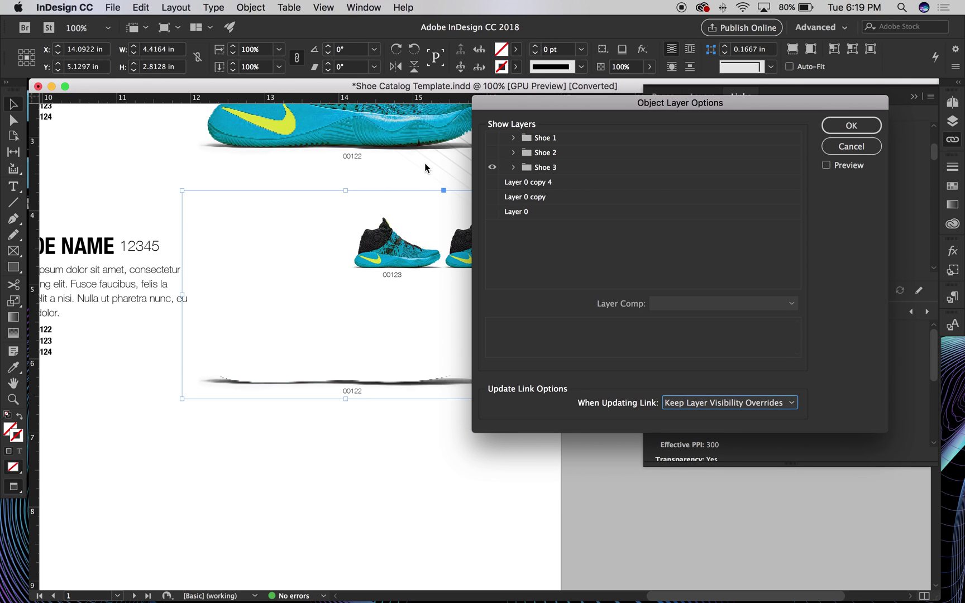
Check the layers inside the Shoe 1 and Shoe 3 groups, and show Shoe 2 instead of Shoe 3 with Preview on
left_click(514, 138)
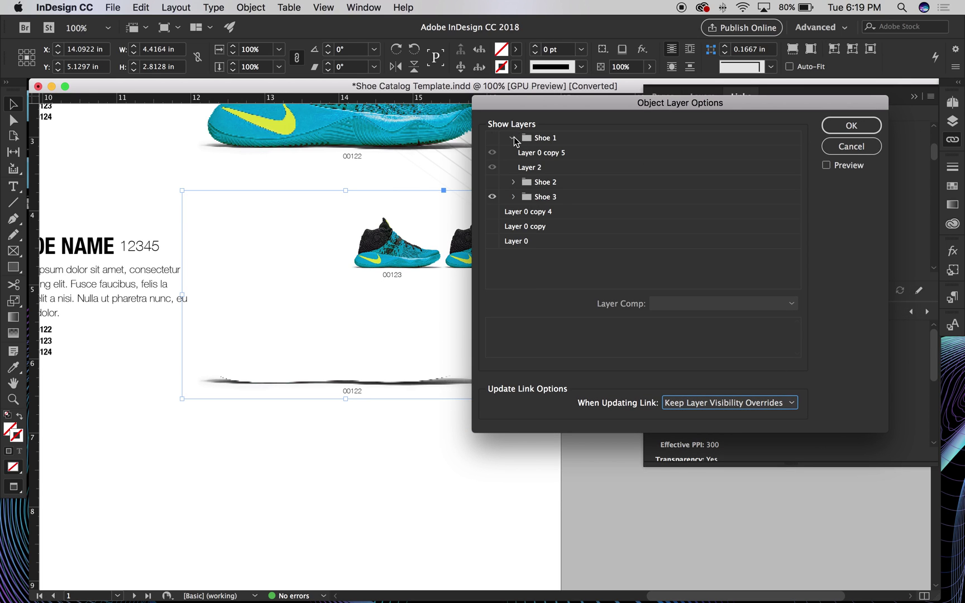
left_click(514, 138)
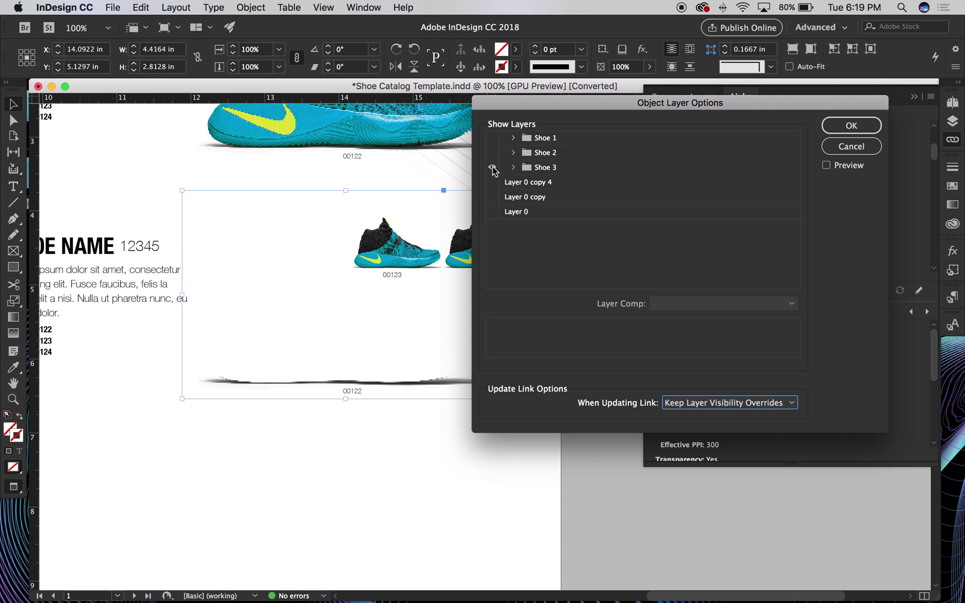
left_click(523, 169)
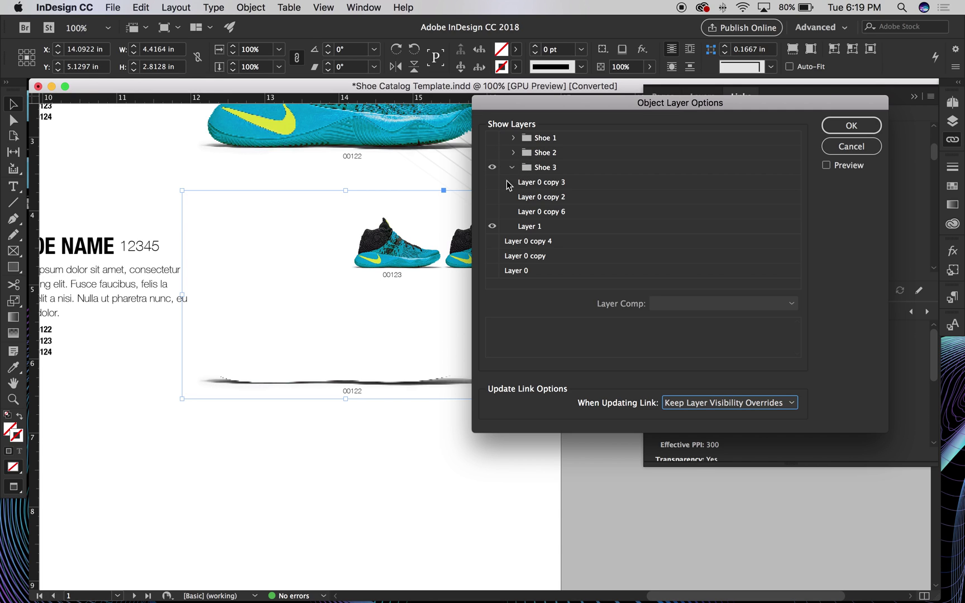
left_click(492, 153)
left_click(492, 168)
left_click(513, 167)
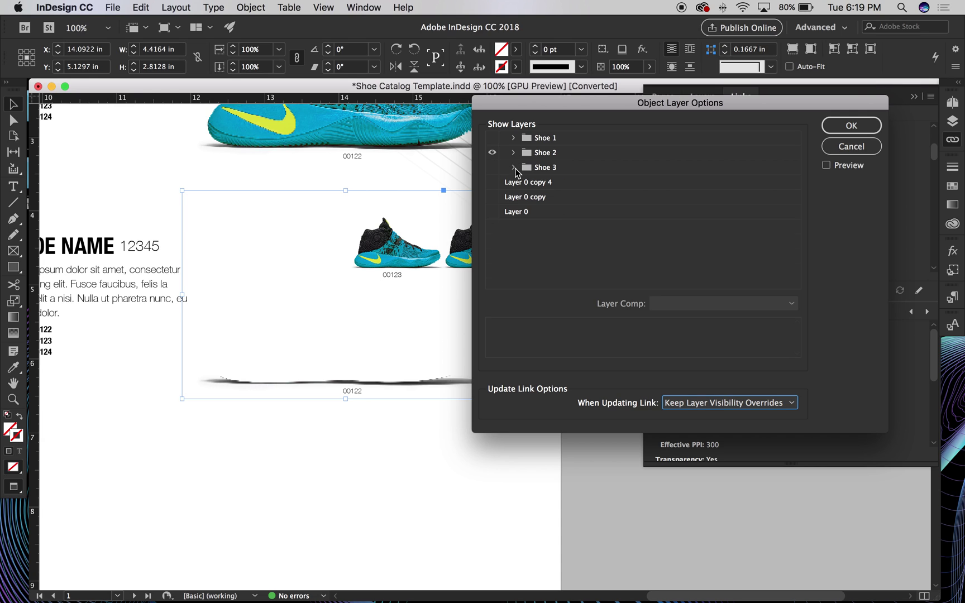
left_click(826, 166)
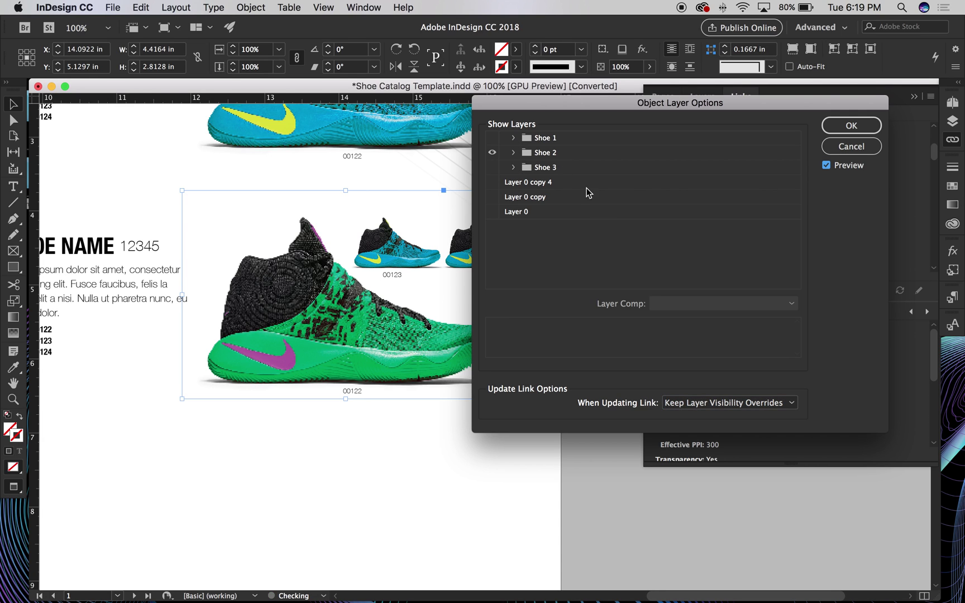
Preview the Shoe 1 and Shoe 2 groups one at a time in the lower large shoe image and cancel the layer changes
left_click(492, 138)
left_click(492, 138)
left_click(492, 153)
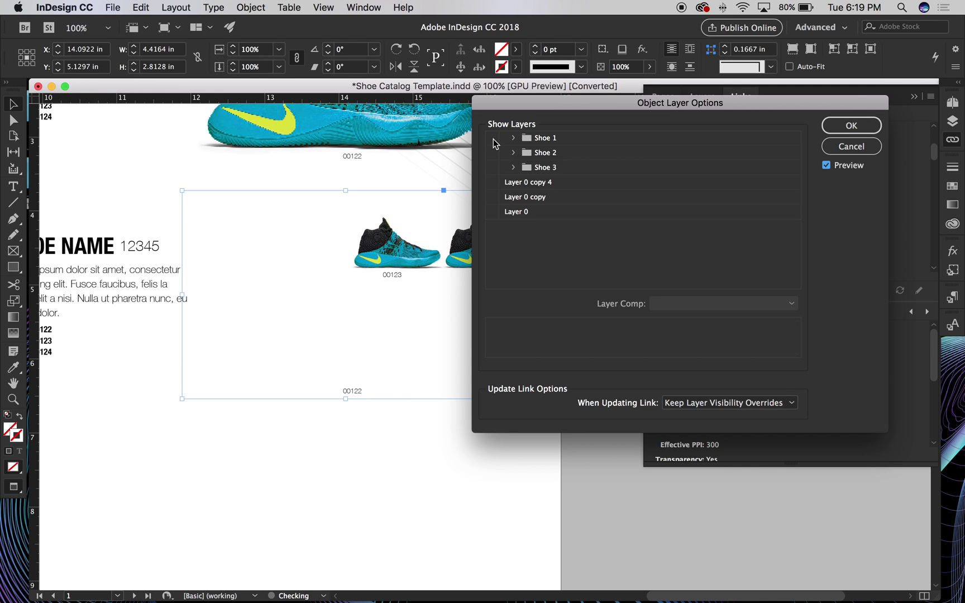
left_click(493, 139)
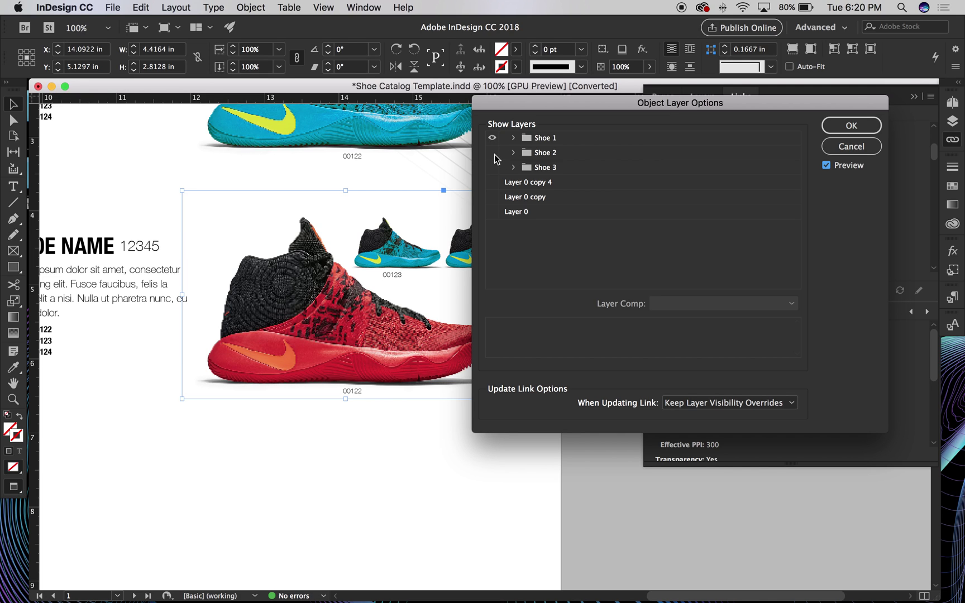
left_click(492, 138)
left_click(492, 153)
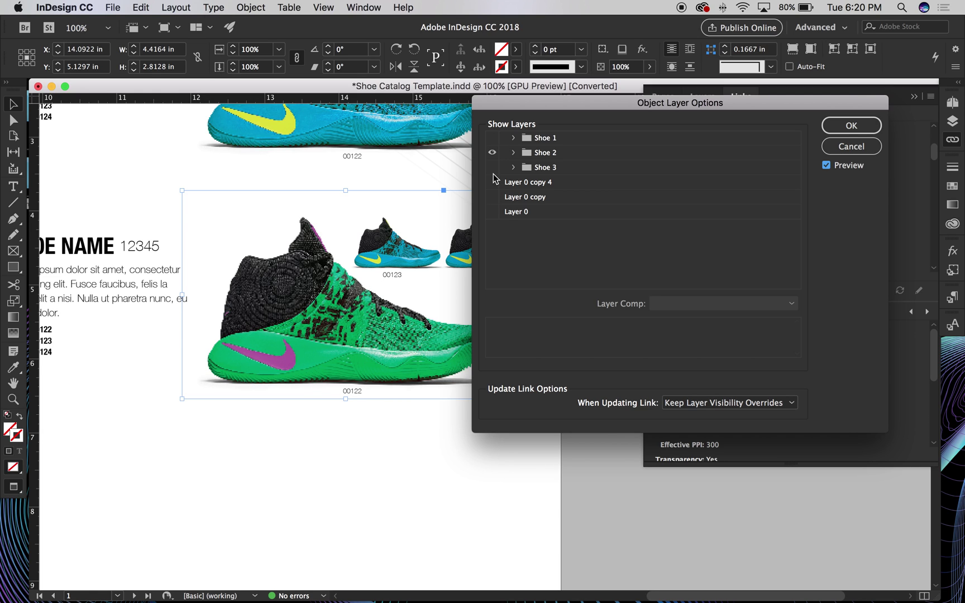
left_click(852, 146)
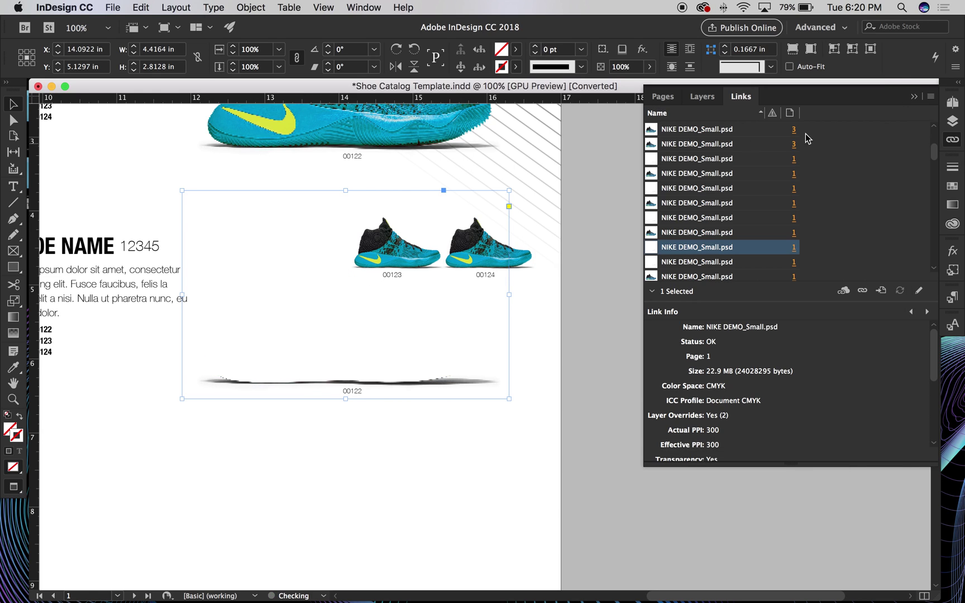
Apply object layer options to the lower large shadow image so the Shoe 2 group is shown instead of Shoe 3
left_click(598, 252)
left_click(460, 378)
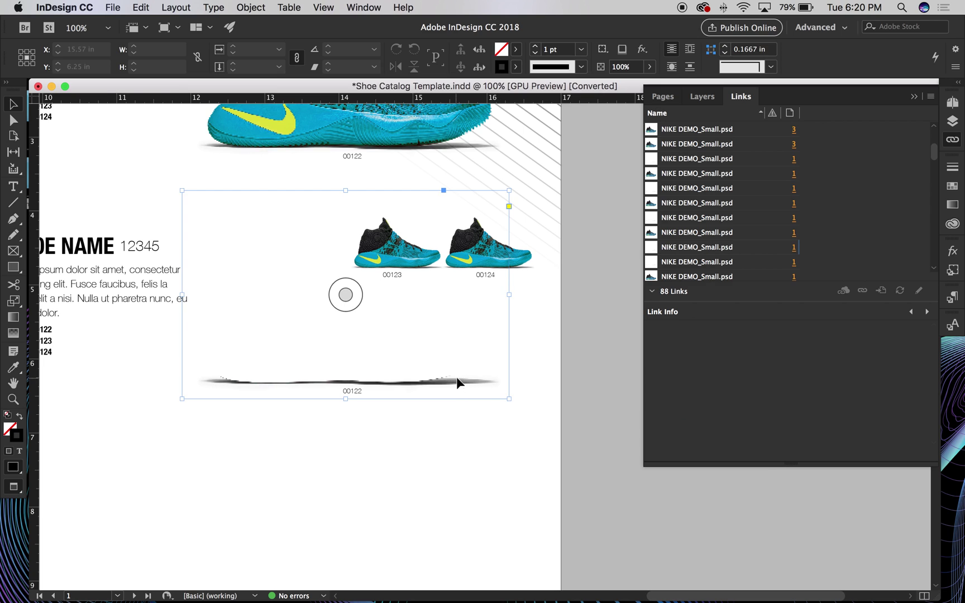
left_click(246, 5)
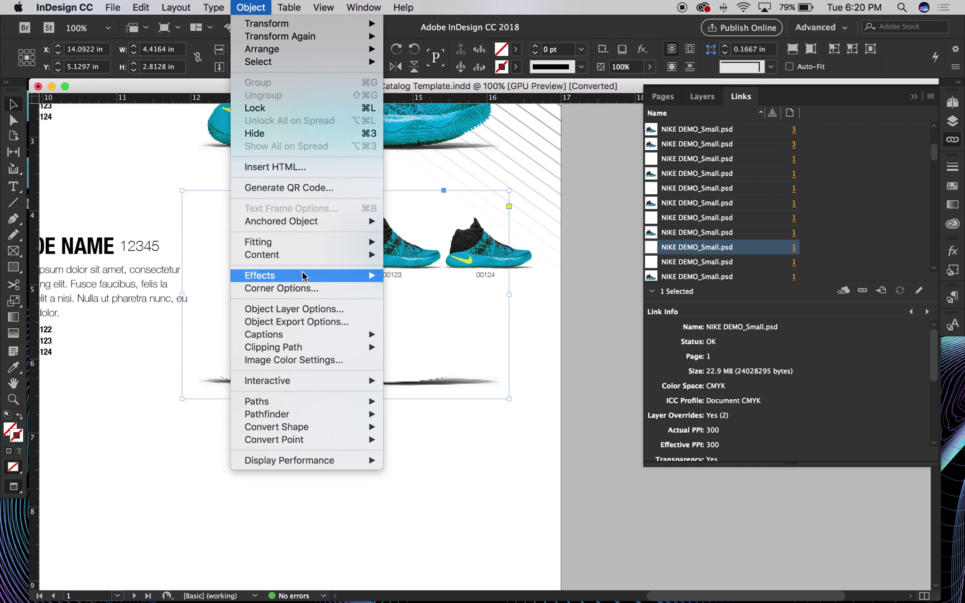
left_click(331, 308)
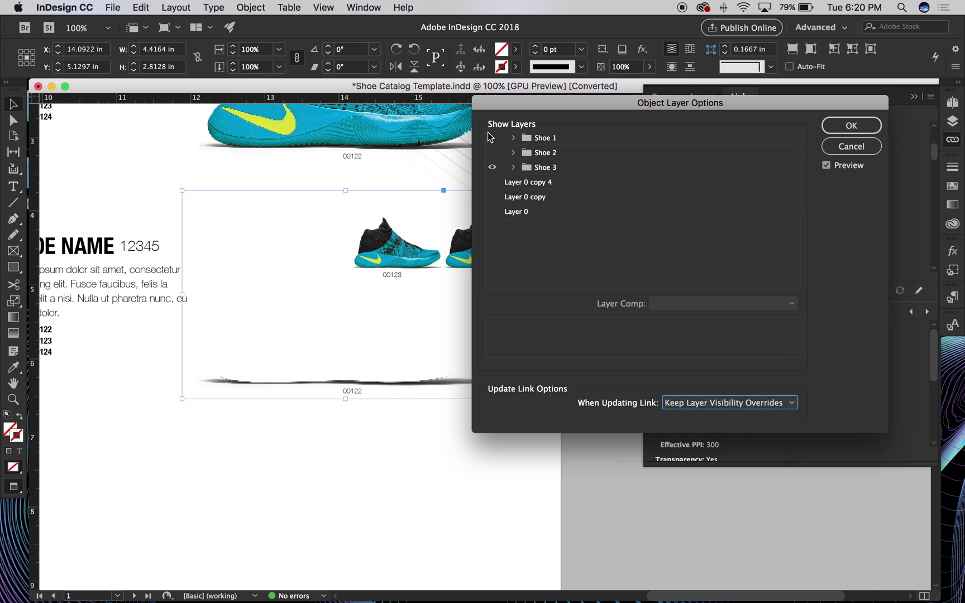
left_click(495, 168)
left_click(494, 164)
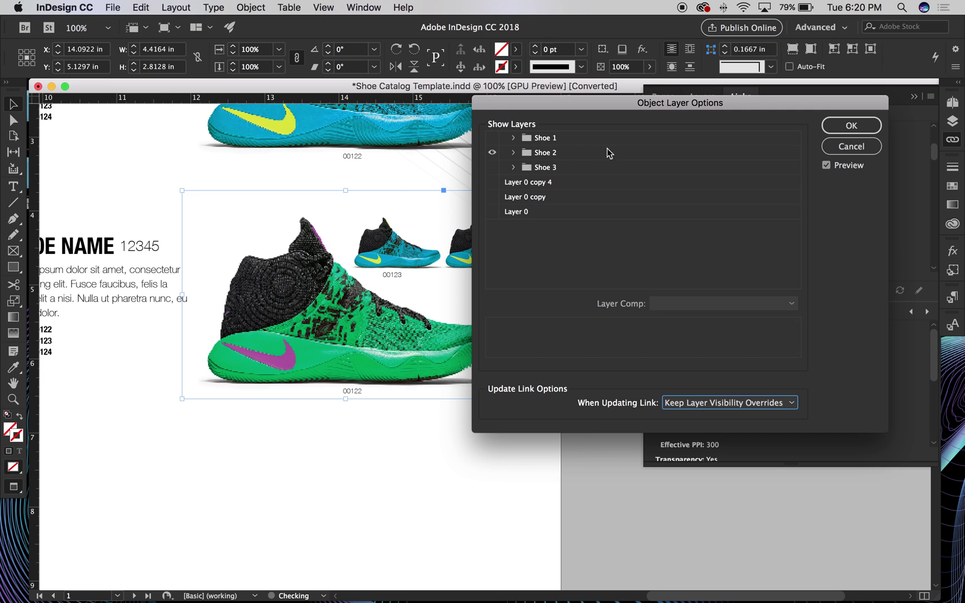
key("Return")
left_click(552, 489)
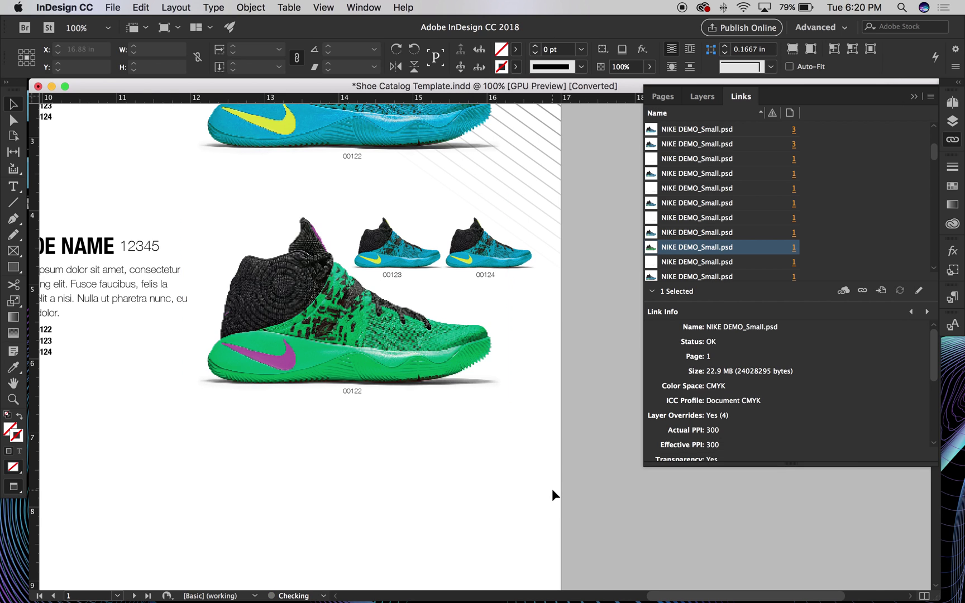
Apply object layer options to the lower entry's 00123 thumbnail so the Shoe 1 group is shown instead of Shoe 3
key("super+minus")
left_click_drag(588, 321, 547, 349)
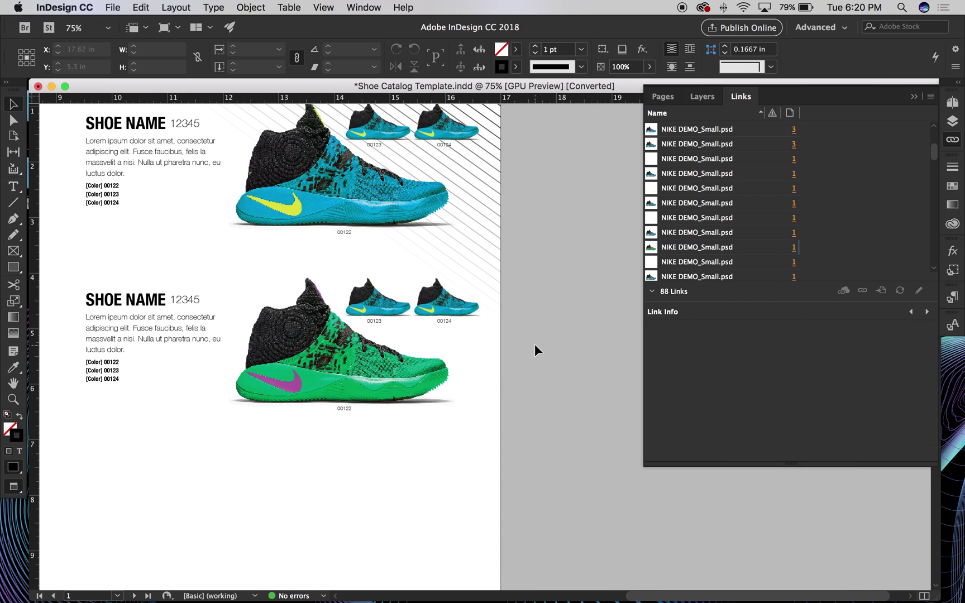
left_click(396, 287)
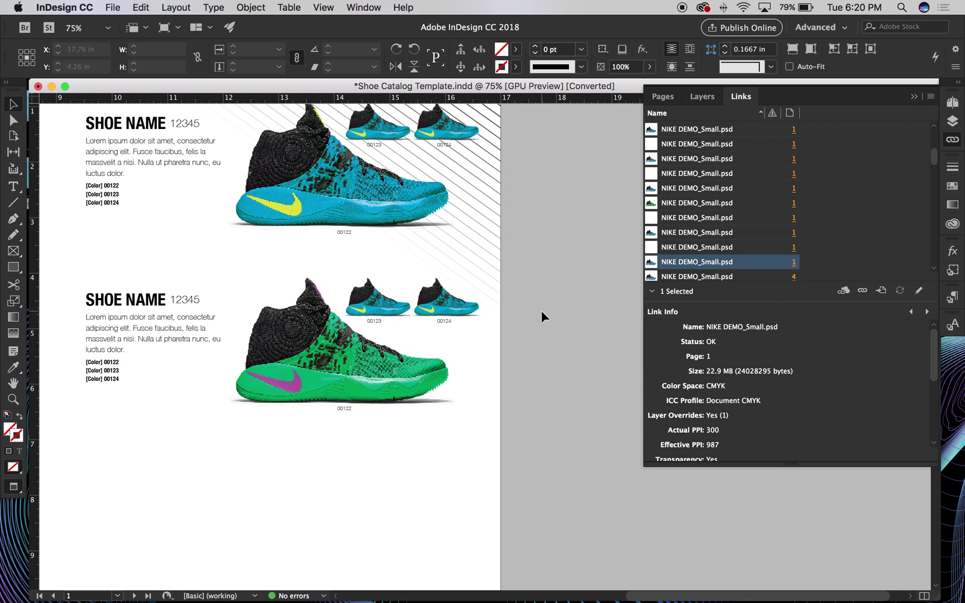
left_click(543, 304)
left_click(389, 302)
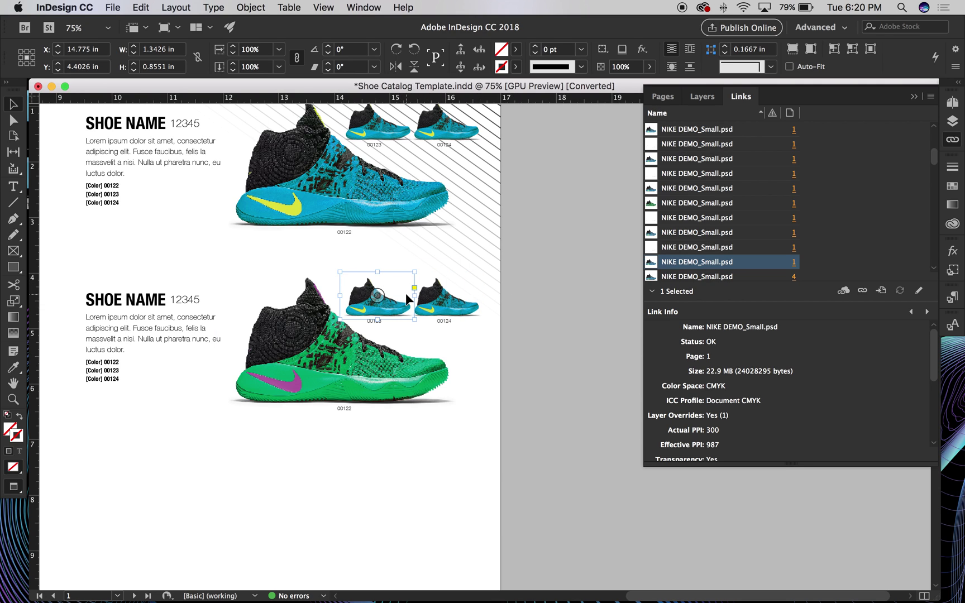
left_click(249, 8)
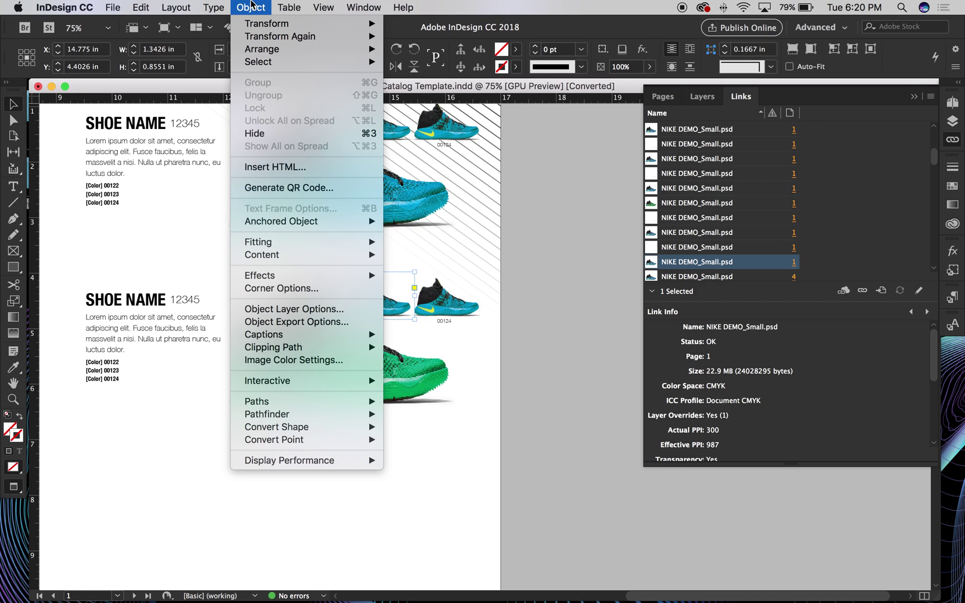
left_click(287, 311)
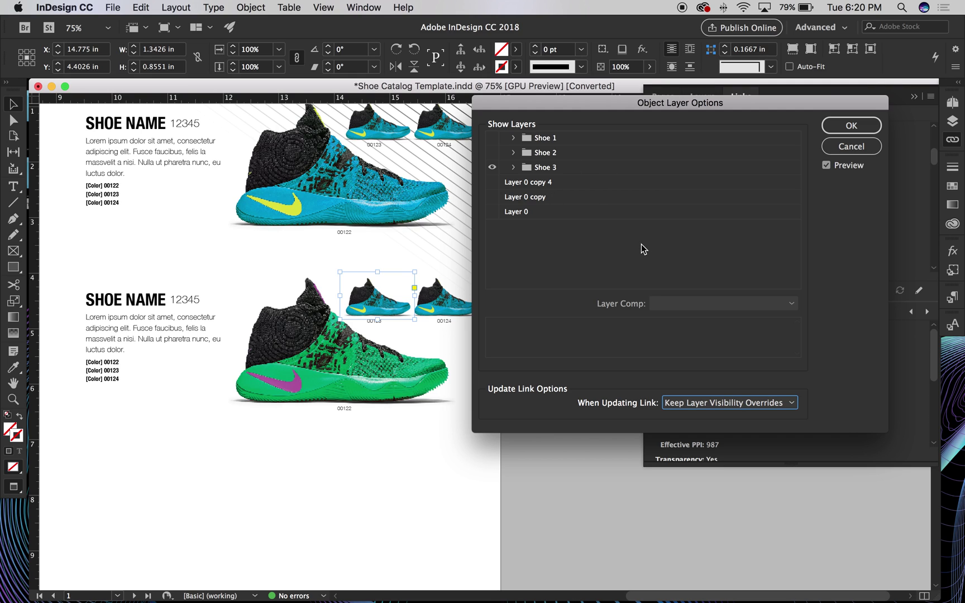
left_click(494, 139)
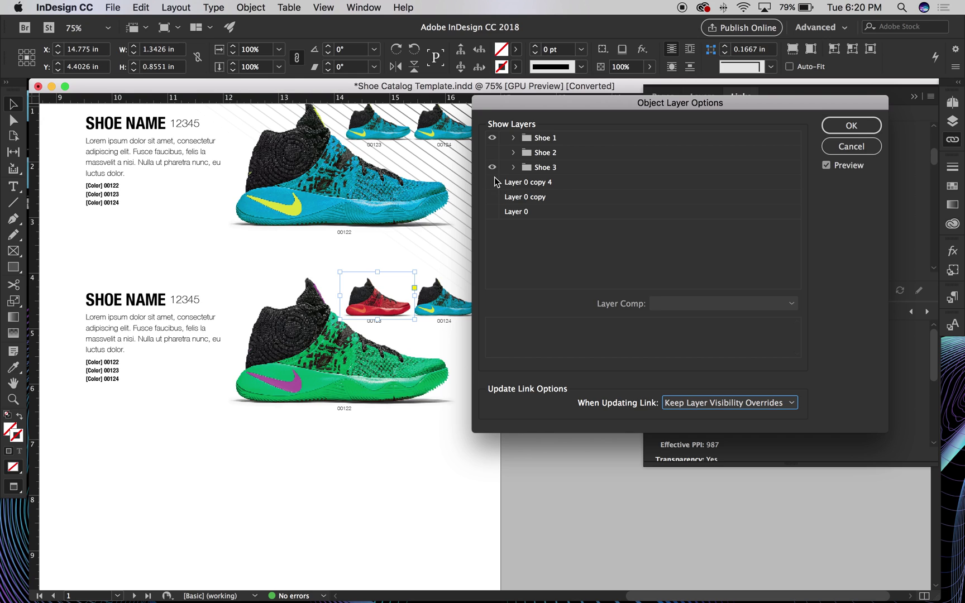
left_click_drag(627, 118, 547, 138)
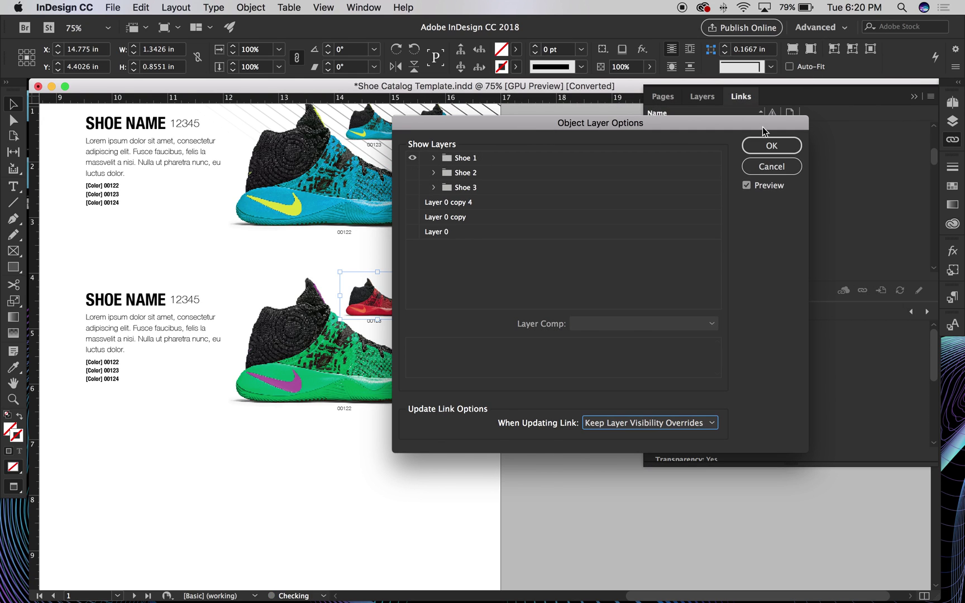
left_click(785, 145)
left_click(556, 408)
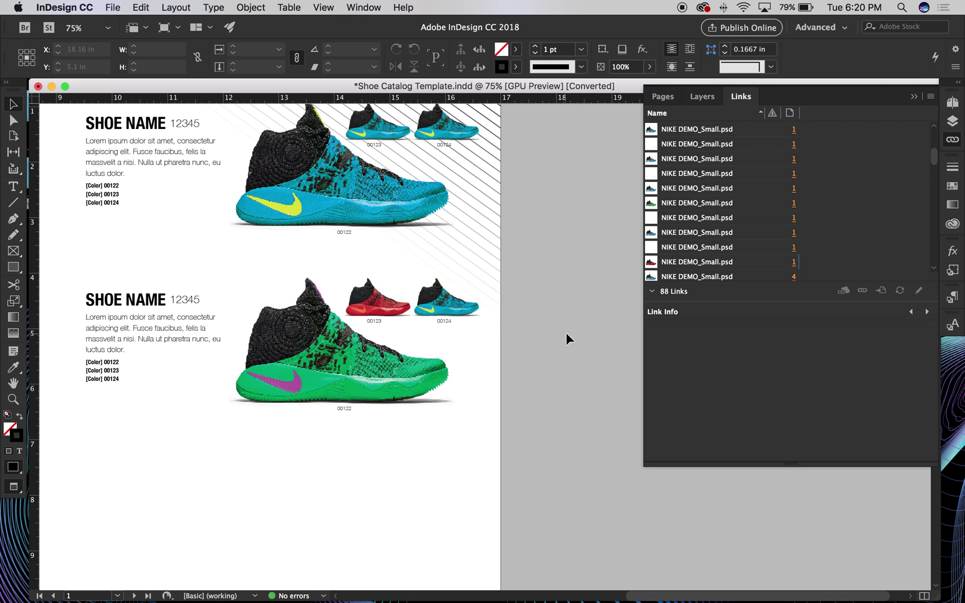
key("super+minus")
key("super+1")
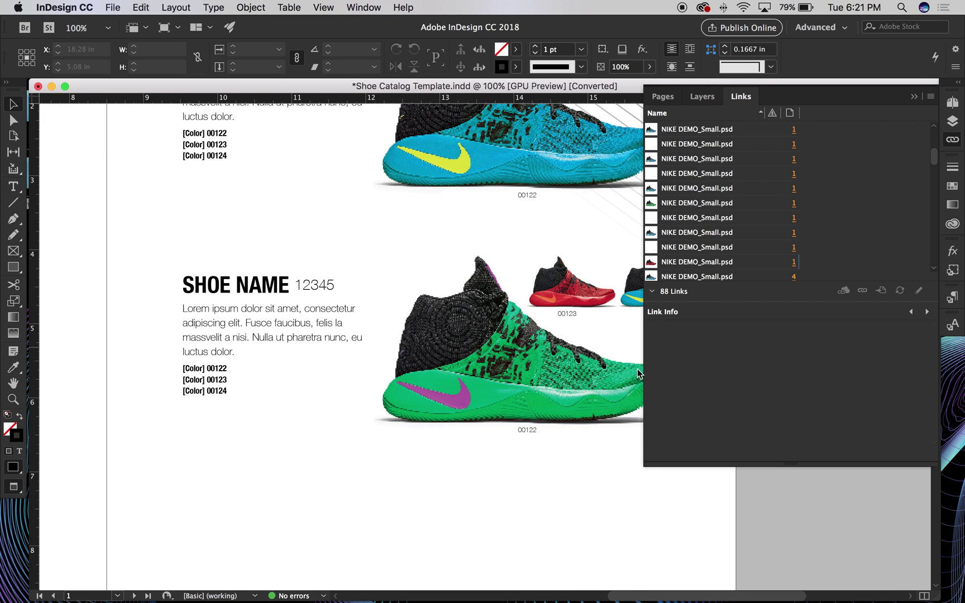
Show the full link information for the lower entry's large green shoe image
scroll(637, 369, "right", 5)
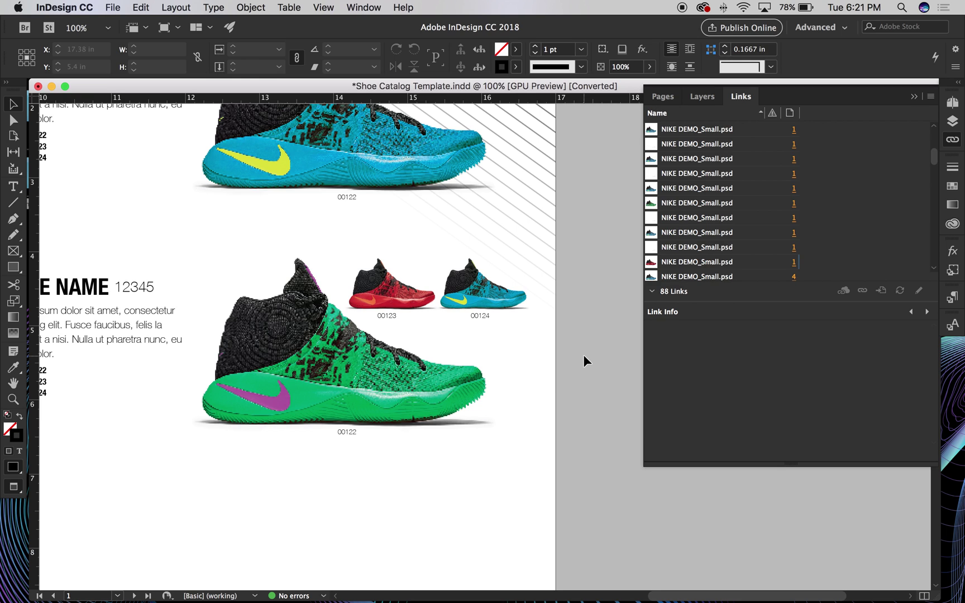
key("super+minus")
key("super+minus")
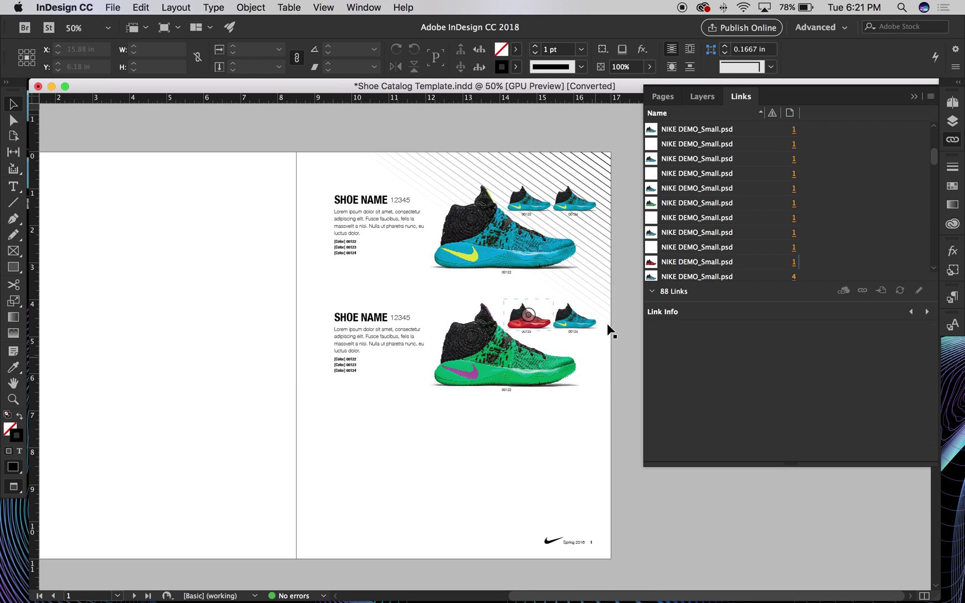
scroll(455, 334, "up", 2)
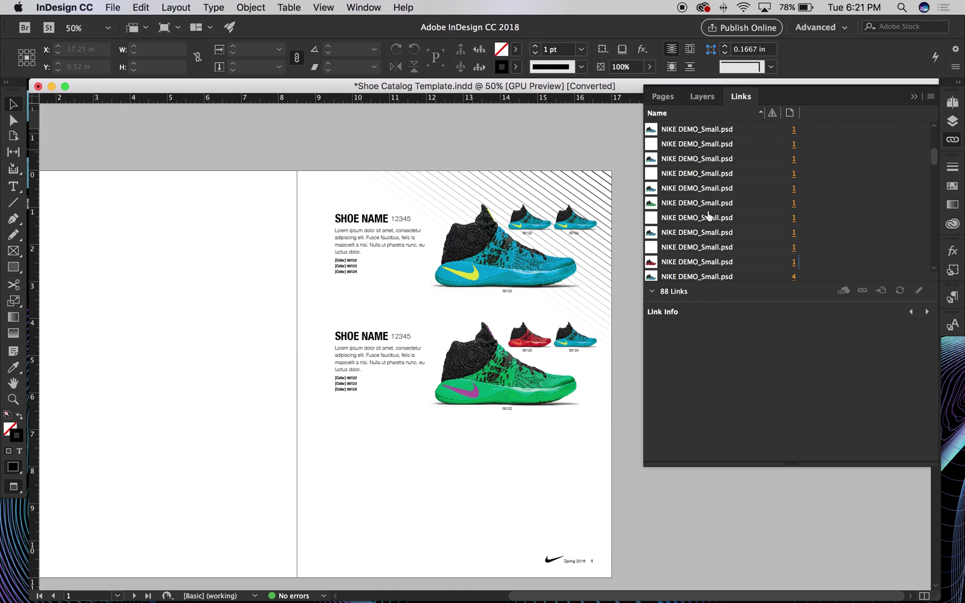
left_click(561, 391)
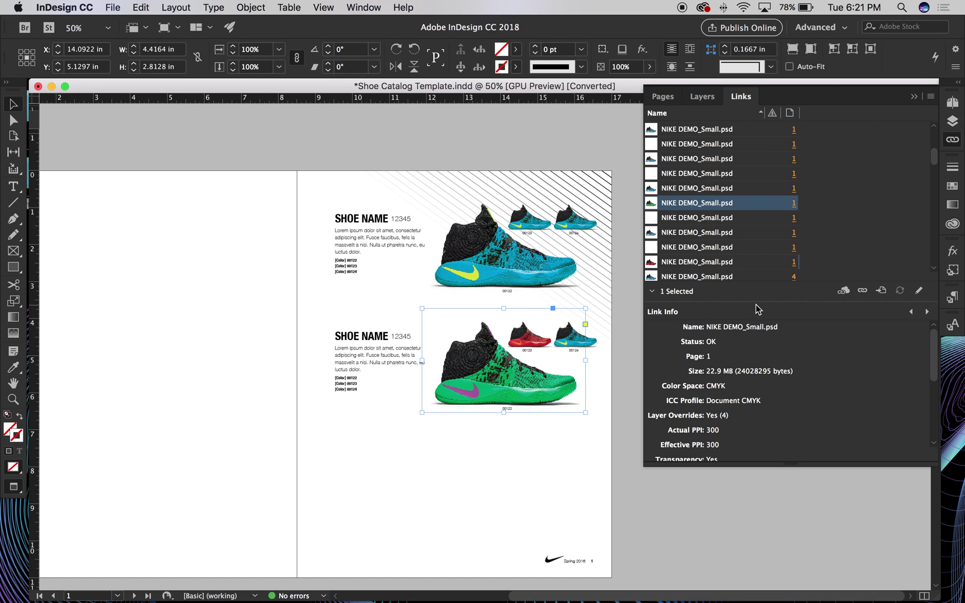
left_click_drag(762, 304, 779, 217)
left_click_drag(836, 467, 837, 553)
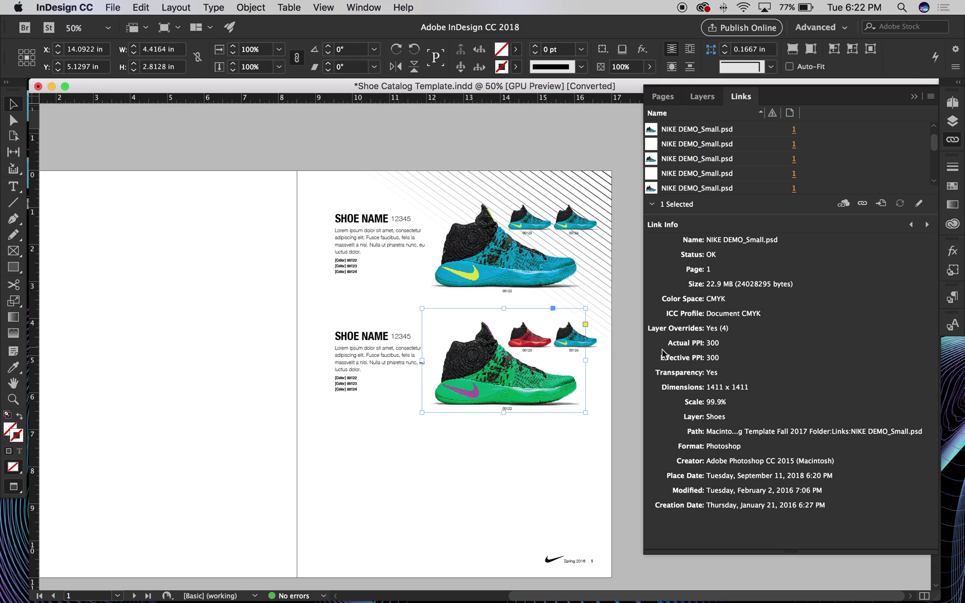
Check the horizontal and vertical scale of the green shoe image inside its frame
left_click(496, 363)
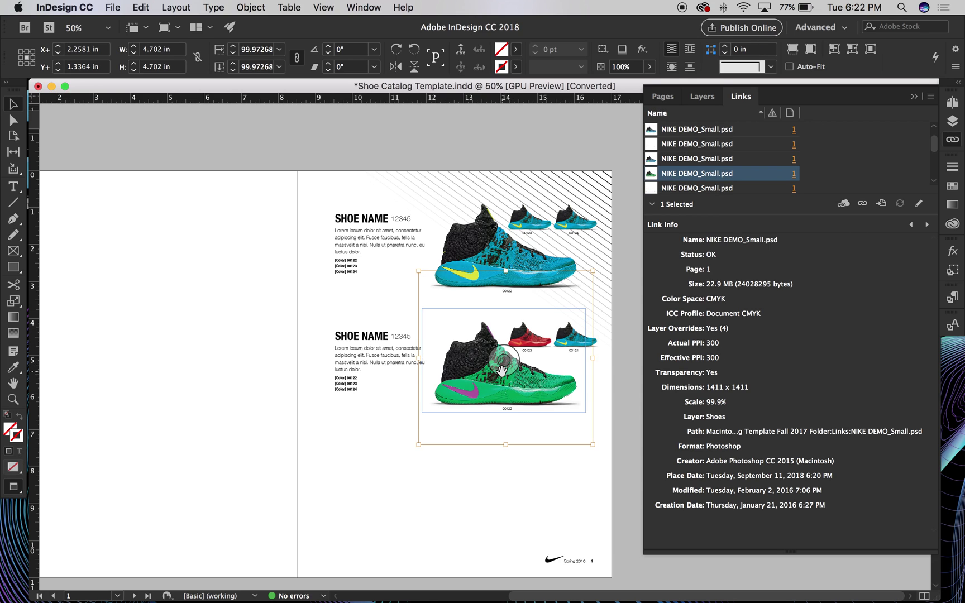
left_click_drag(256, 53, 238, 51)
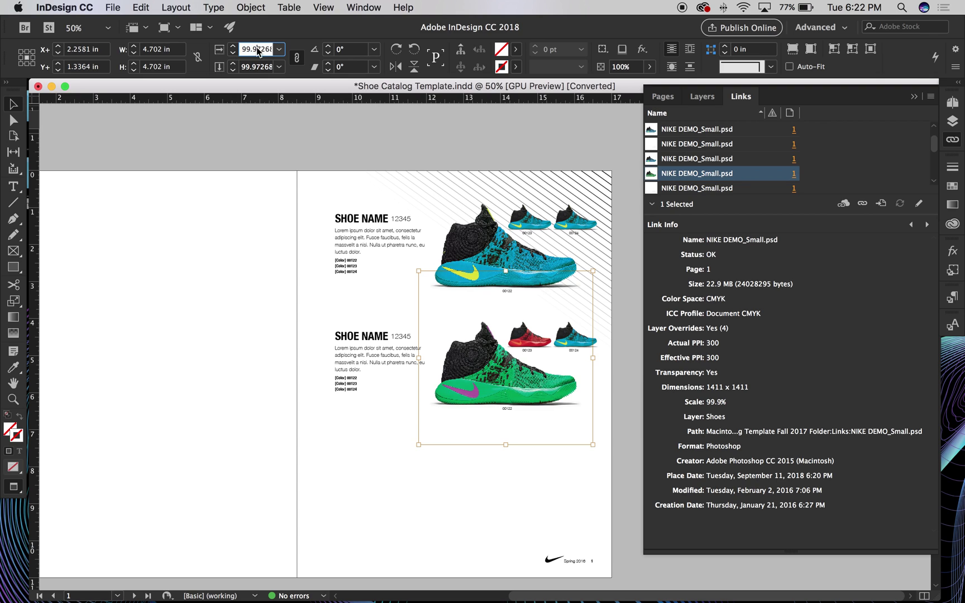
left_click_drag(263, 67, 244, 66)
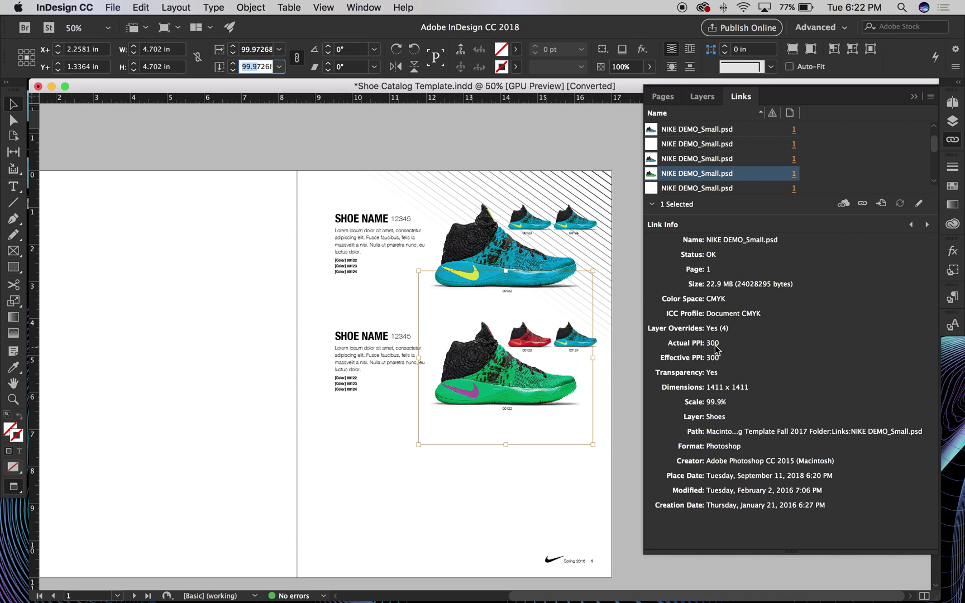
left_click(576, 498)
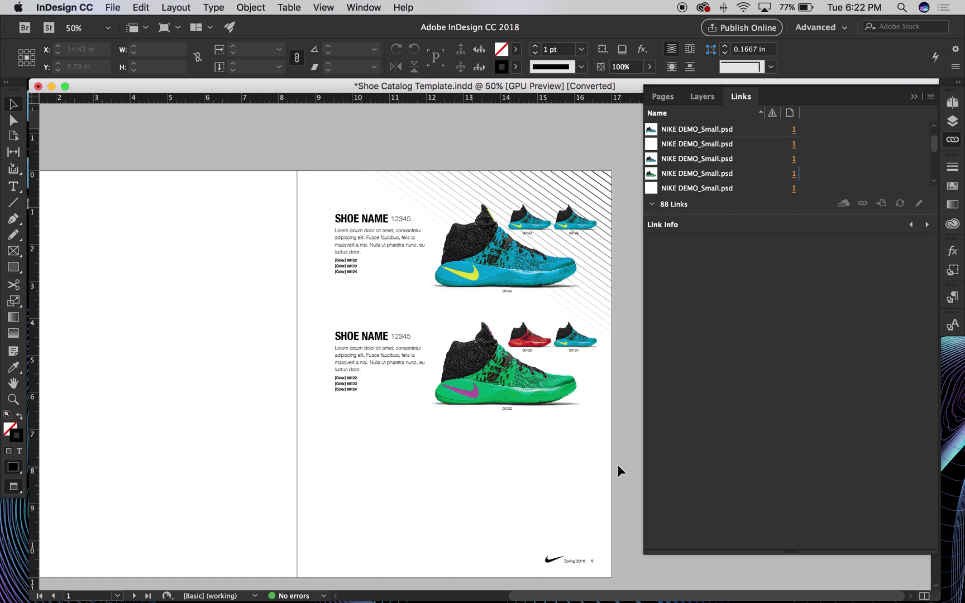
Scale the lower large green shoe image up proportionally, with its frame about 8.61 in wide and 5.48 in high
left_click(514, 356)
left_click(514, 355)
left_click_drag(541, 313, 567, 272)
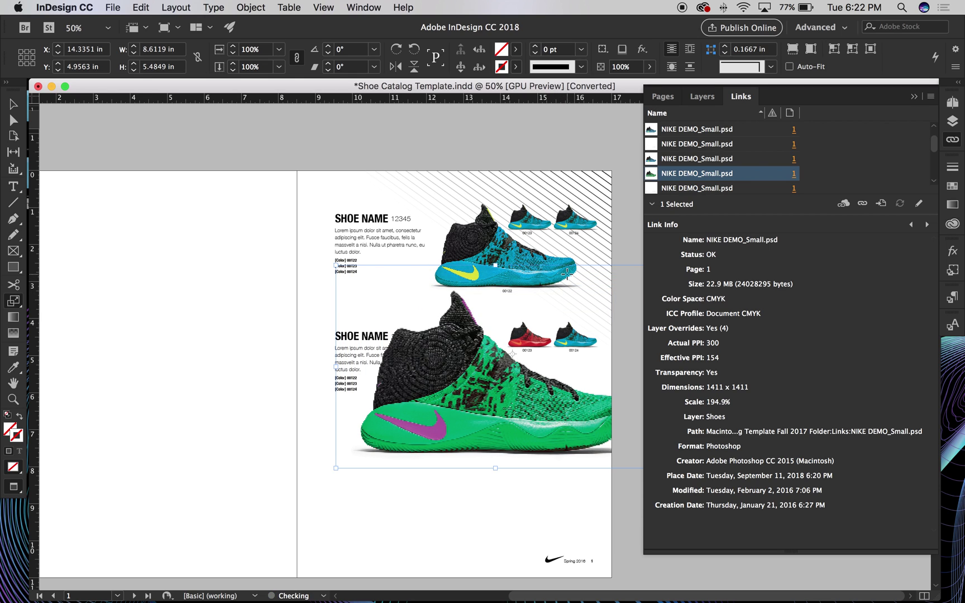
key("v")
key("super+shift+a")
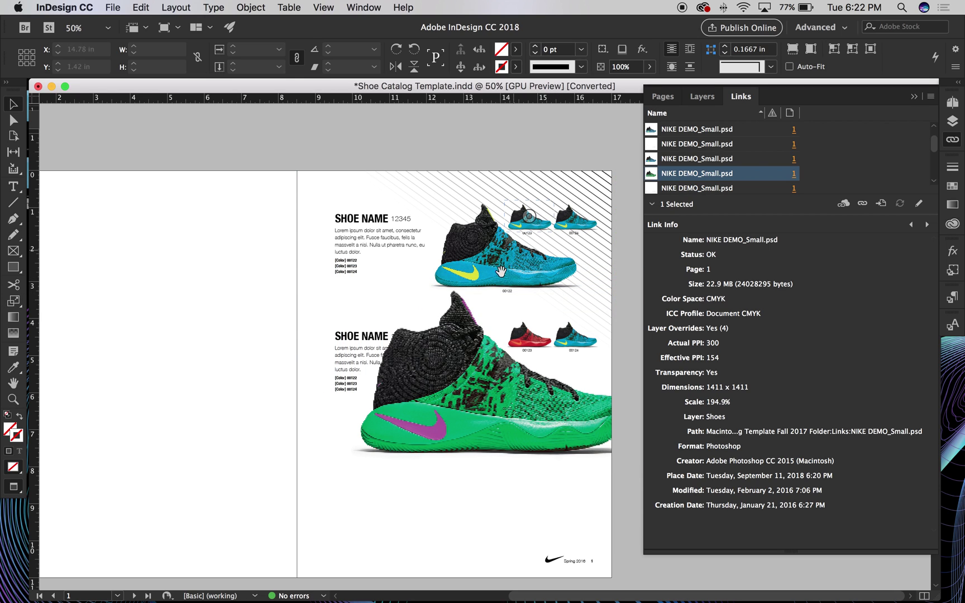
Check the scale and effective PPI of the enlarged green shoe image
left_click(497, 373)
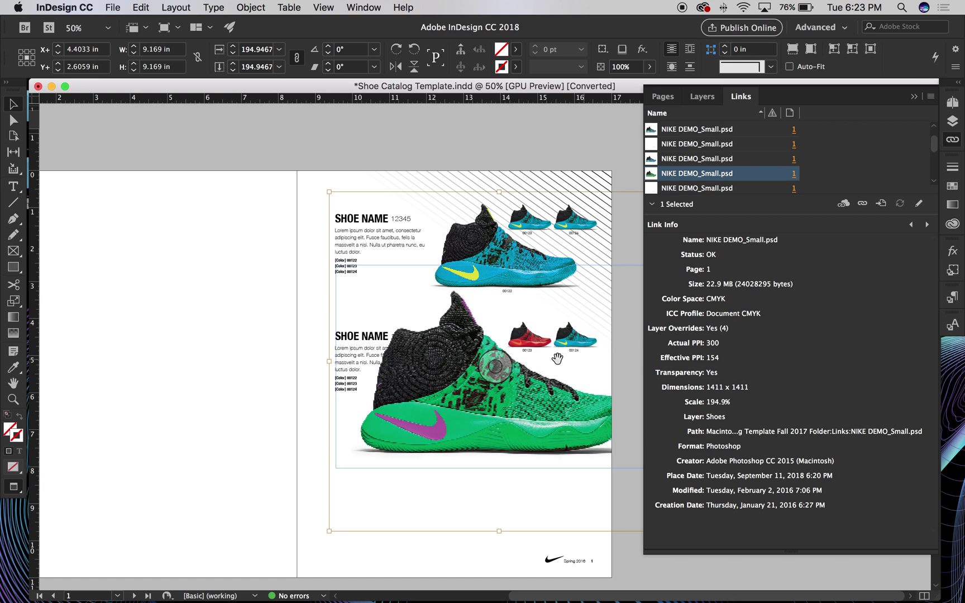
left_click(626, 533)
left_click(497, 367)
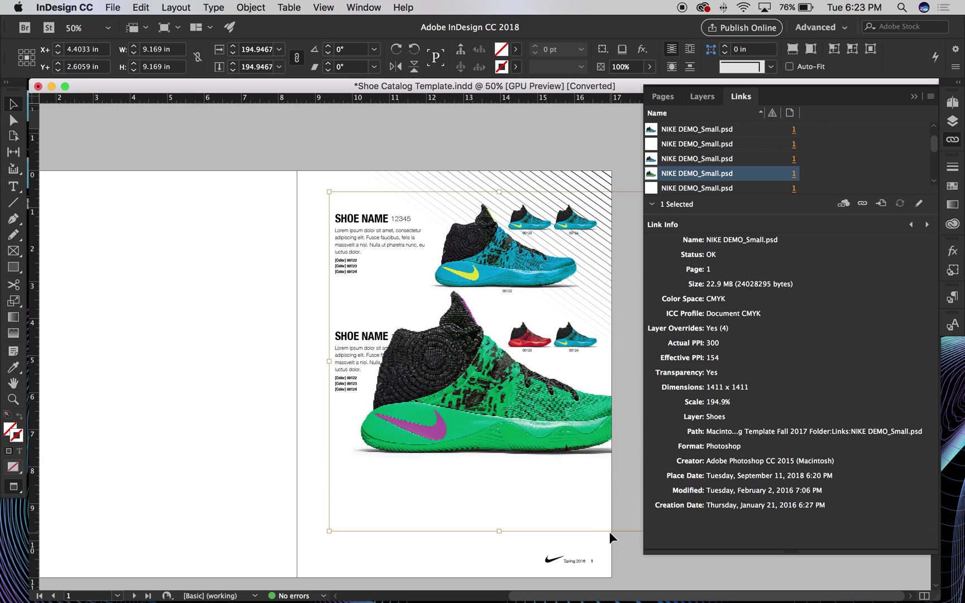
left_click(341, 375)
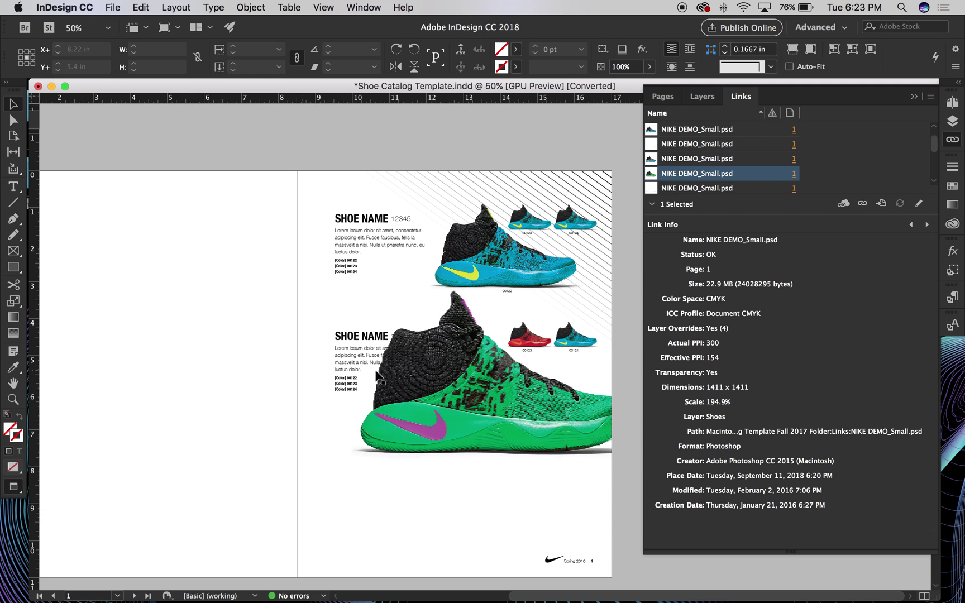
Move the enlarged green shoe image from the product page onto the blank left page of the spread
left_click_drag(589, 419, 217, 376)
left_click_drag(301, 409, 532, 360)
left_click_drag(393, 328, 458, 451)
Scale the green shoe image up to about 10.33 by 6.58 in and reposition it across the lower part of the spread
key("s")
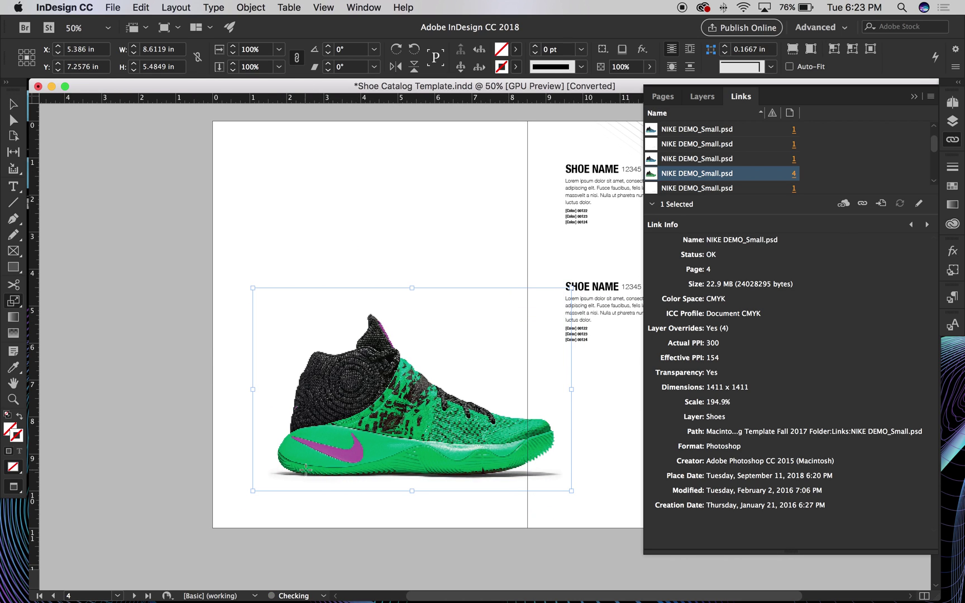
left_click_drag(533, 262, 576, 220)
key("v")
left_click_drag(488, 397, 512, 410)
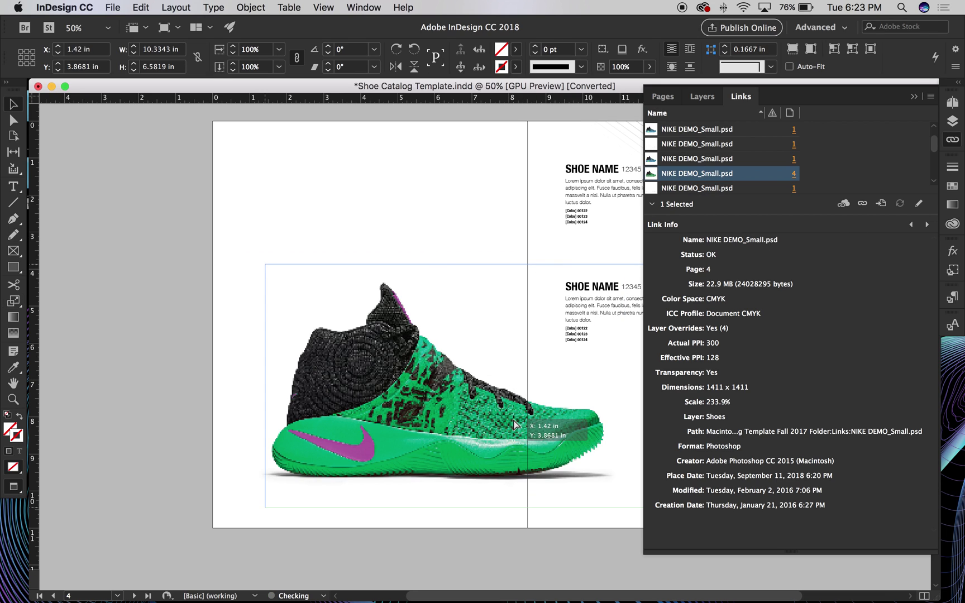
Copy the upper entry's SHOE NAME text into a new text frame near the top of the left page
double_click(592, 169)
left_click_drag(619, 169, 539, 170)
key("super+c")
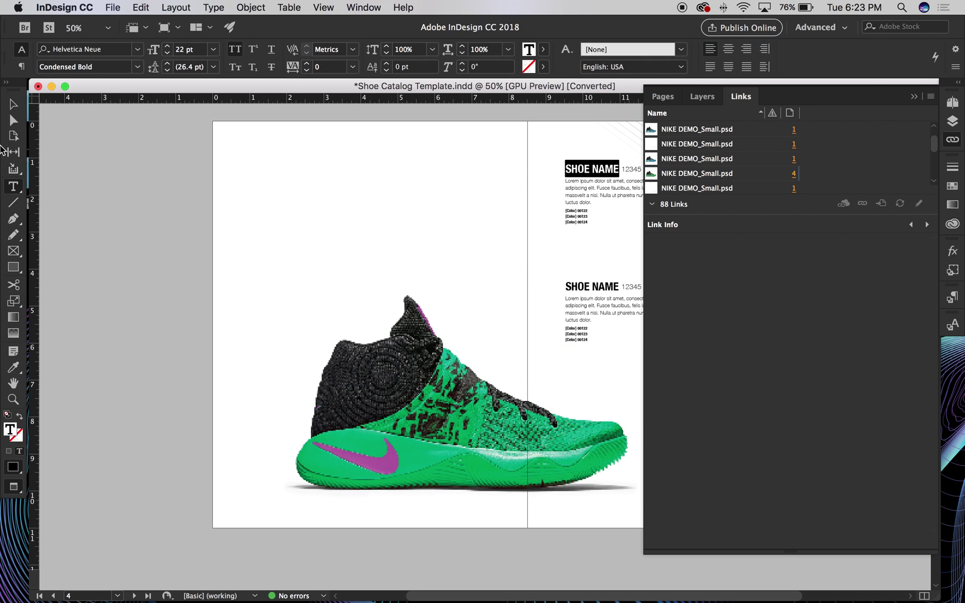
left_click(12, 105)
left_click(228, 217)
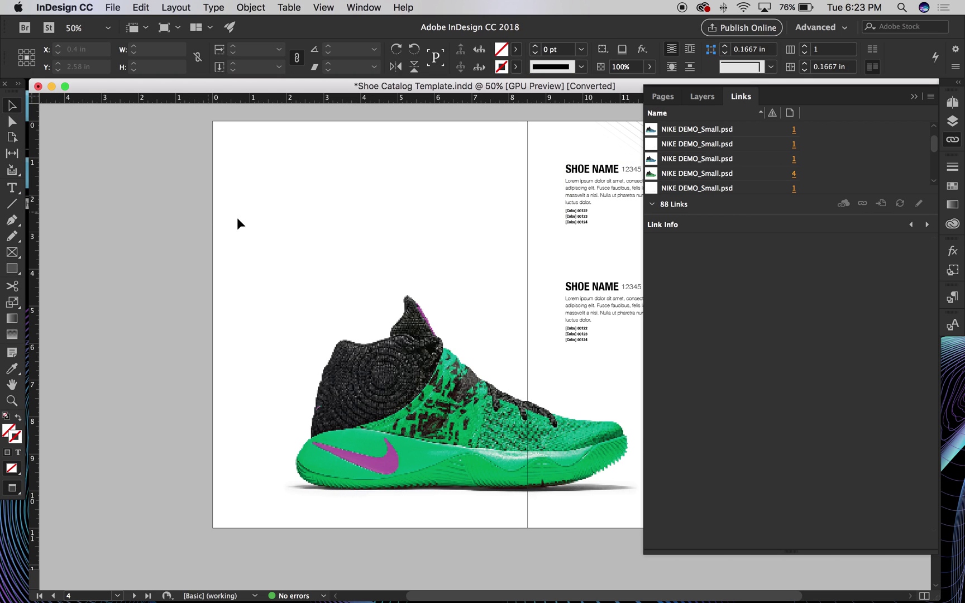
key("super+v")
left_click_drag(481, 306, 152, 181)
Replace the copied text on the left page with MEN'S SHOES
double_click(287, 178)
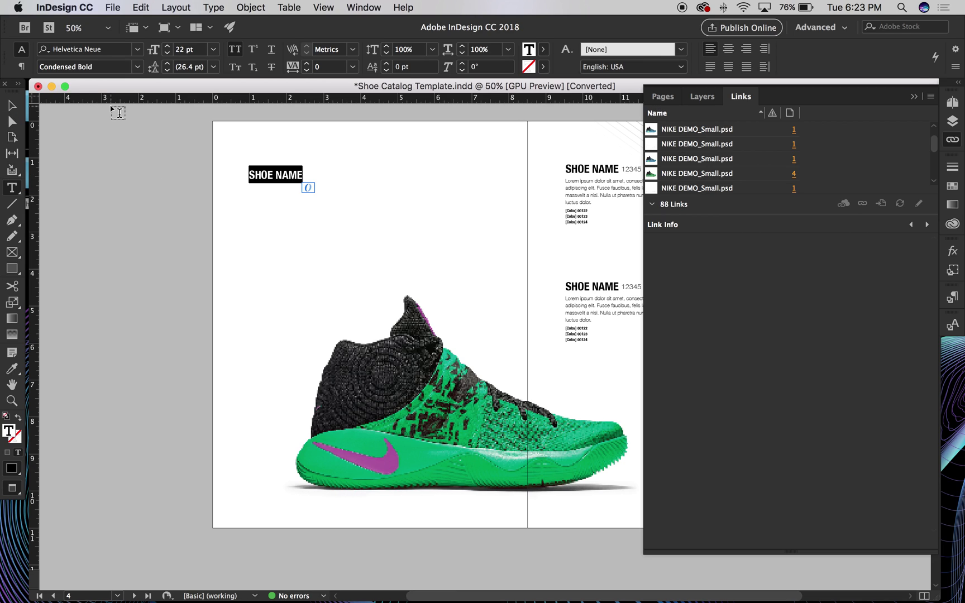
type("MENS SHOES")
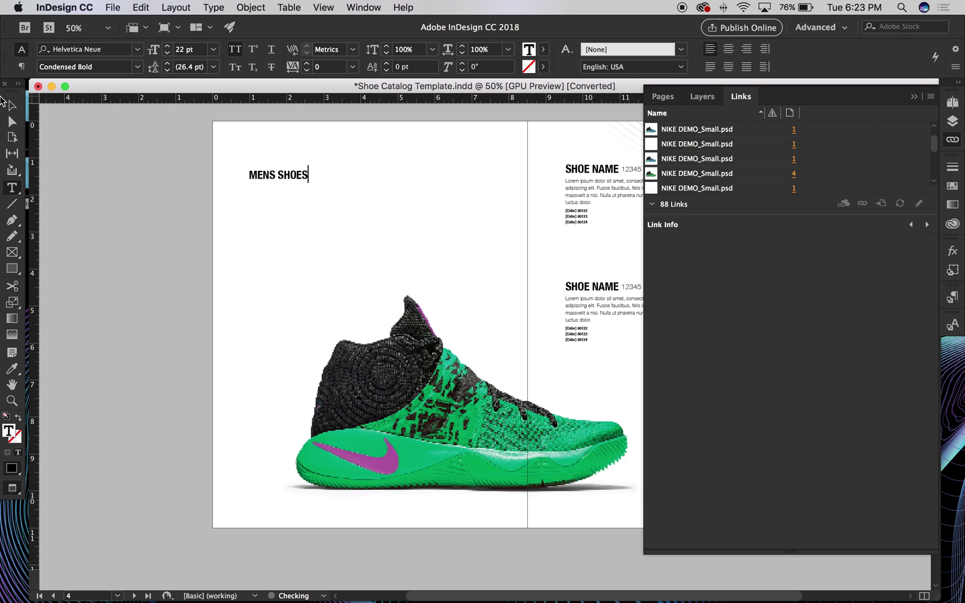
left_click(269, 174)
type("'")
left_click(11, 105)
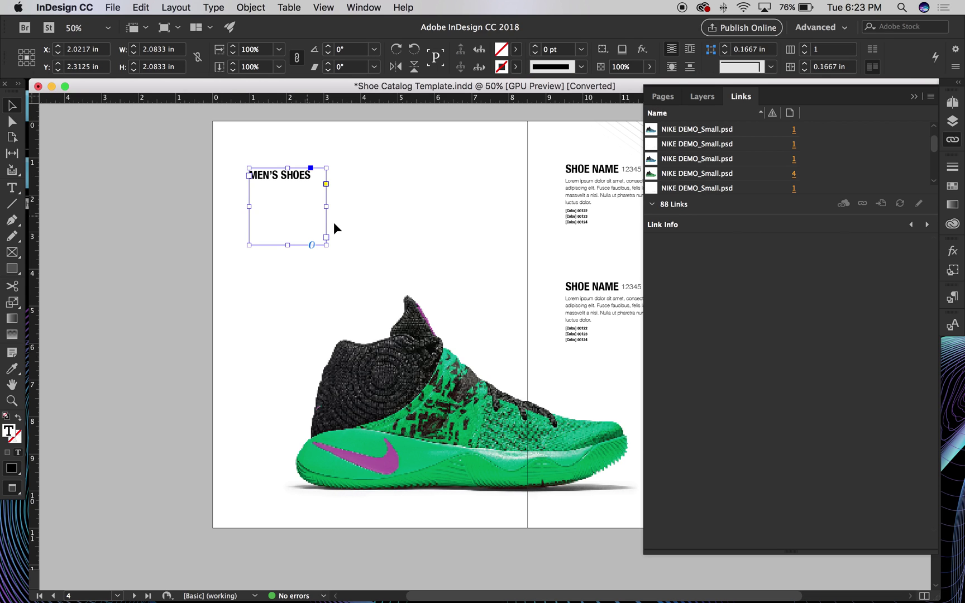
Enlarge the MEN'S SHOES frame and scale it with its text into a large page heading
left_click_drag(328, 247, 545, 367)
key("s")
left_click_drag(461, 291, 528, 344)
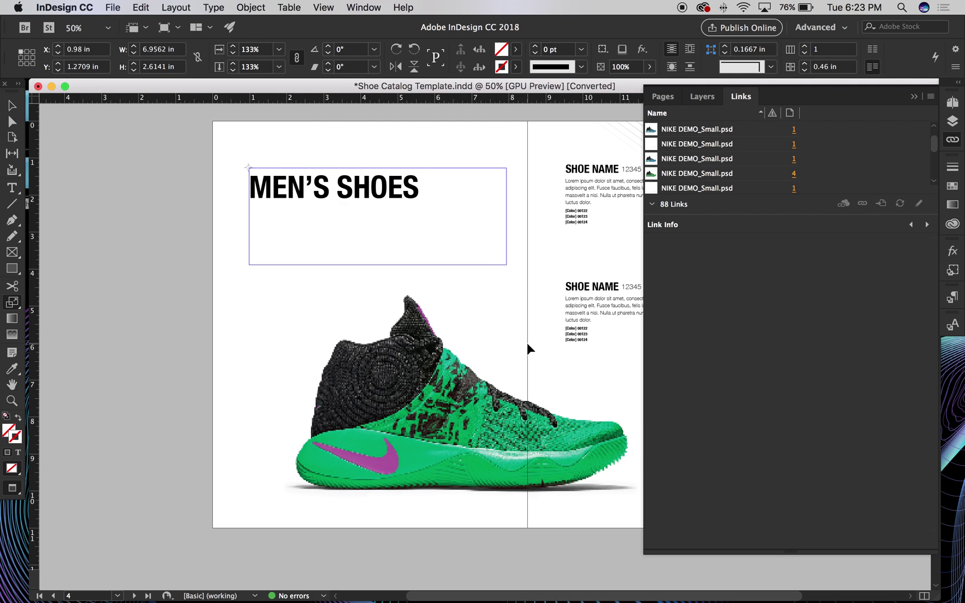
left_click(12, 105)
left_click(126, 220)
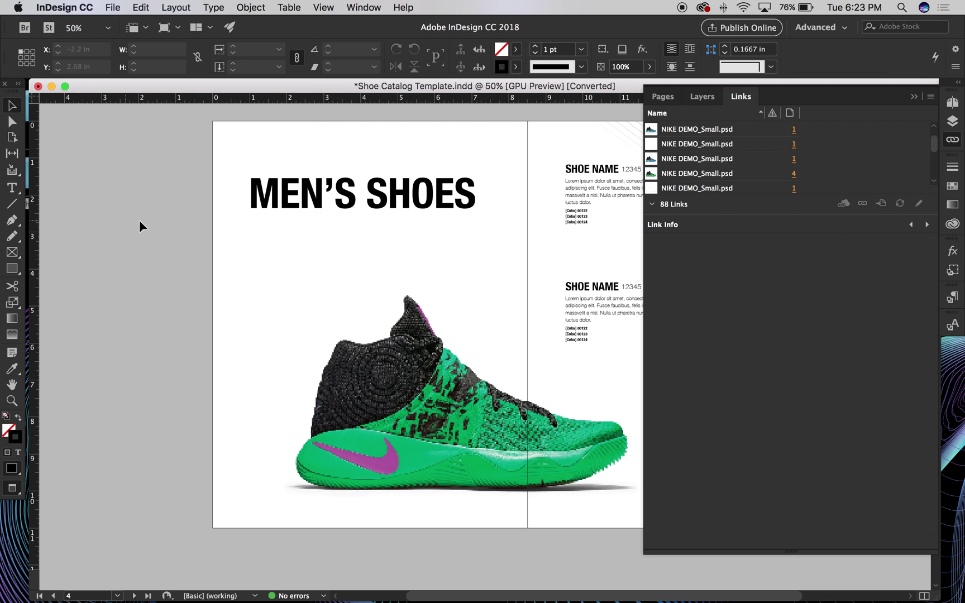
Move the MEN'S SHOES heading slightly down and right, closer to the green shoe
key("super+minus")
scroll(231, 257, "down", 1)
left_click_drag(425, 252, 433, 272)
left_click(364, 243)
scroll(245, 221, "down", 1)
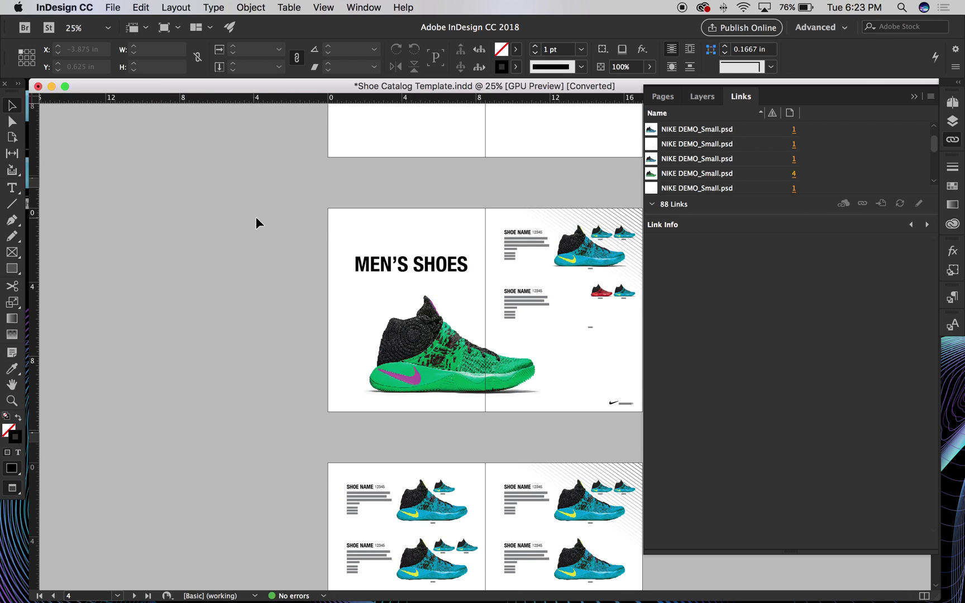
Draw a bar about 7.04 by 0.33 in beneath the MEN'S SHOES heading, and swap fill and stroke for a solid black fill
key("m")
left_click_drag(646, 263, 877, 261)
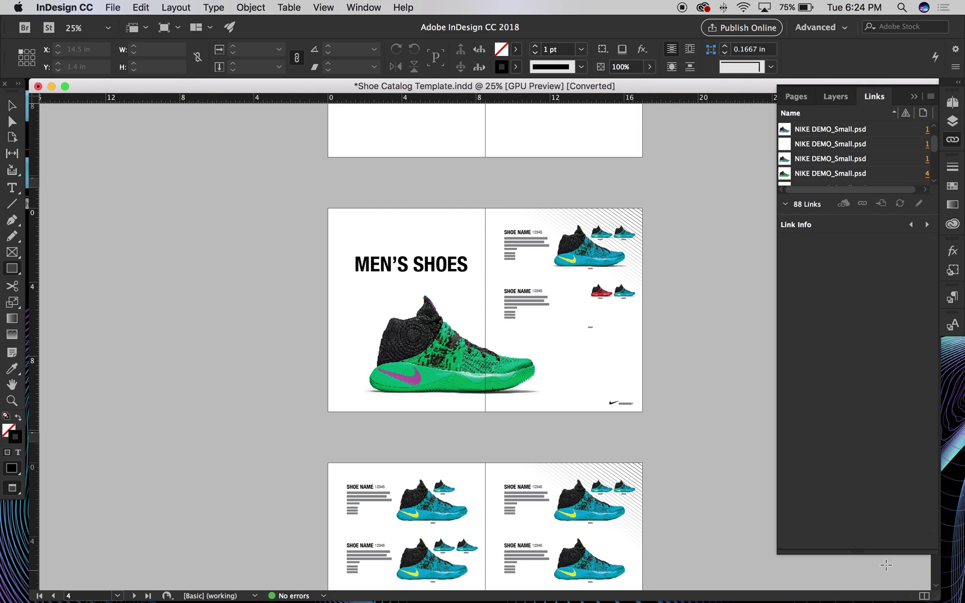
left_click_drag(880, 553, 872, 262)
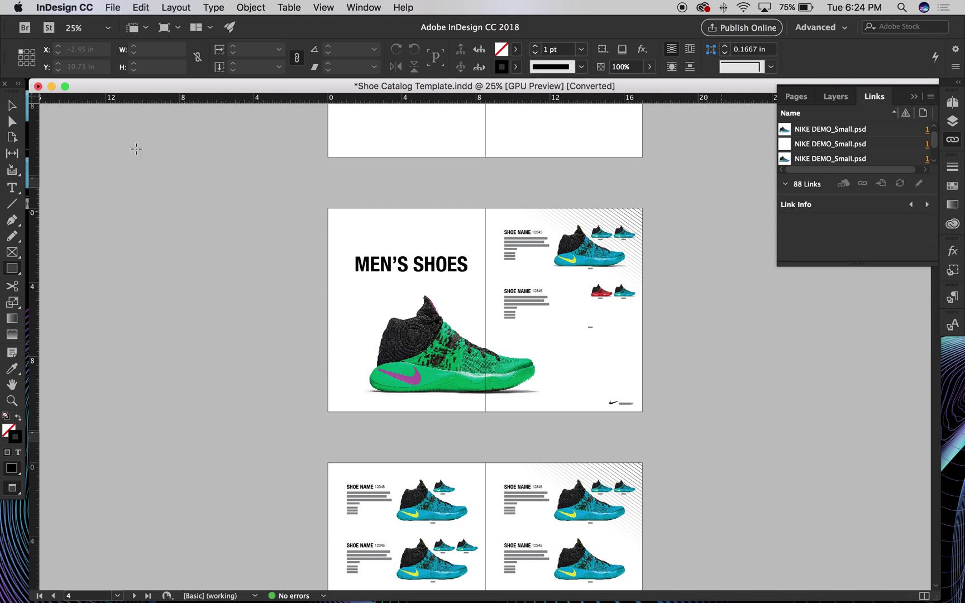
left_click_drag(355, 278, 485, 283)
key("v")
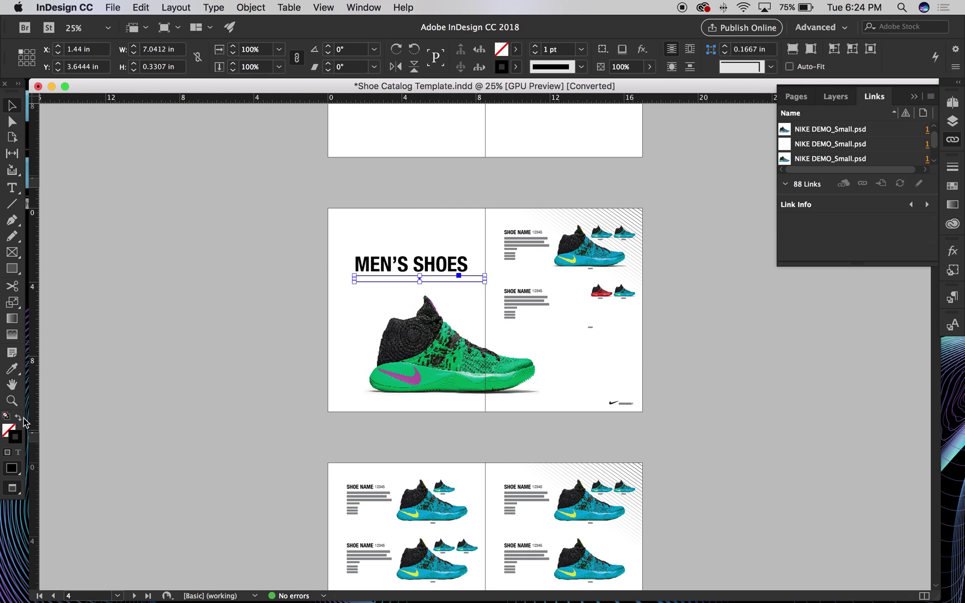
left_click(19, 418)
left_click(192, 367)
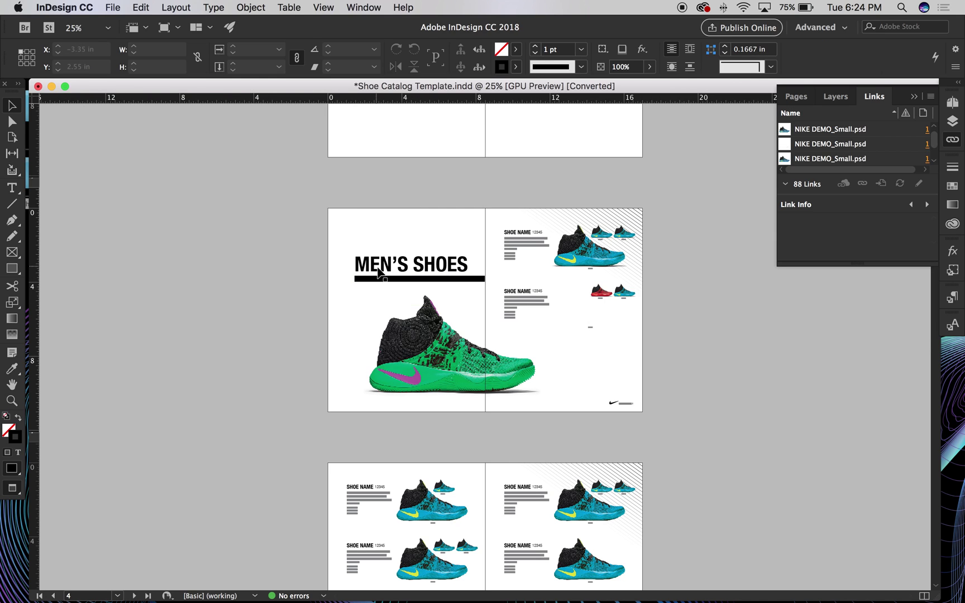
Move the large green shoe about 1 in to the left beneath the MEN'S SHOES heading
key("super+equal")
left_click_drag(597, 360, 651, 317)
left_click(478, 418)
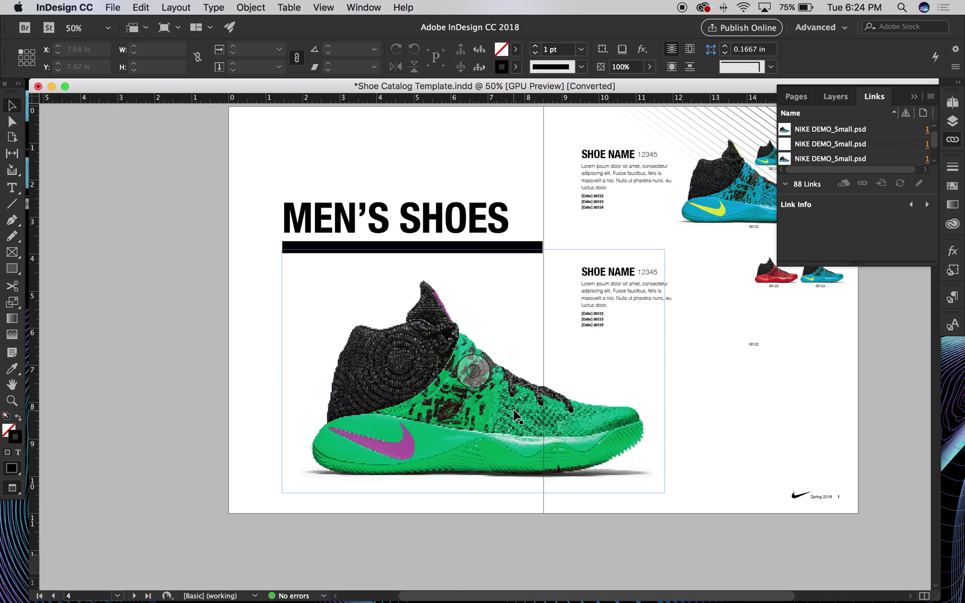
left_click_drag(478, 417, 439, 420)
left_click_drag(758, 282, 638, 302)
key("super+z")
left_click(745, 401)
left_click_drag(739, 402, 673, 403)
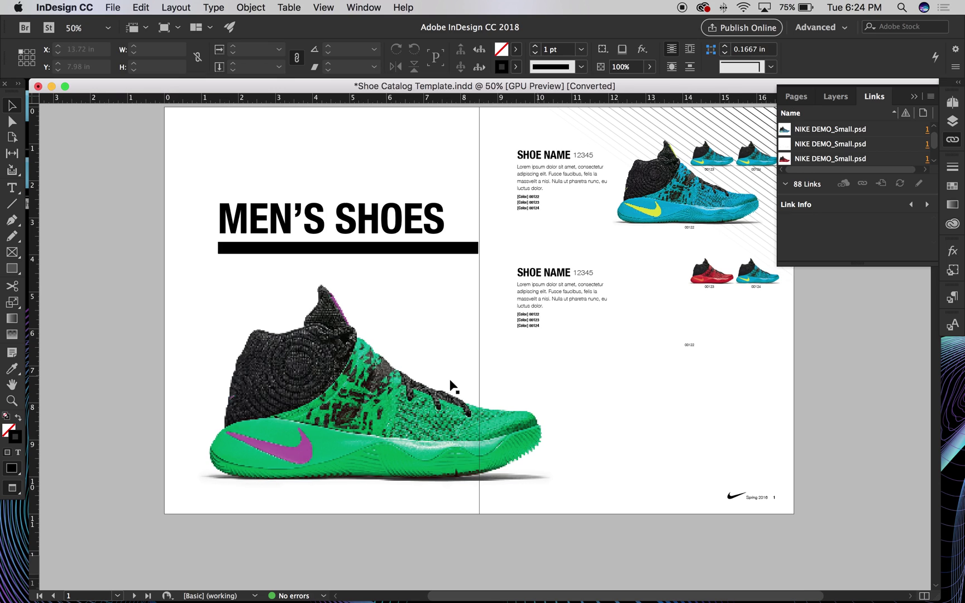
Enlarge the link information area and show the details of the large green shoe image
left_click(374, 366)
left_click_drag(855, 264, 883, 484)
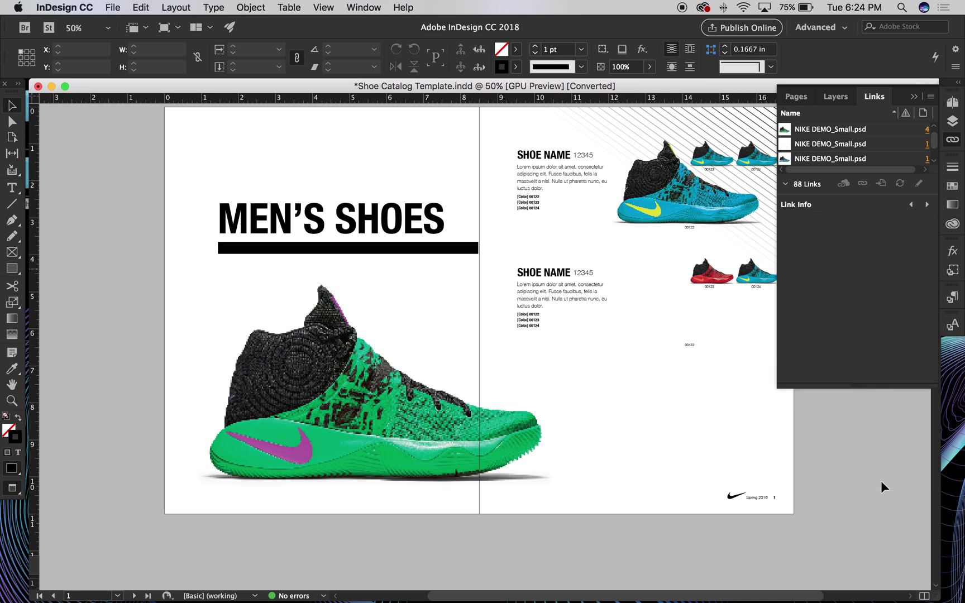
left_click(360, 401)
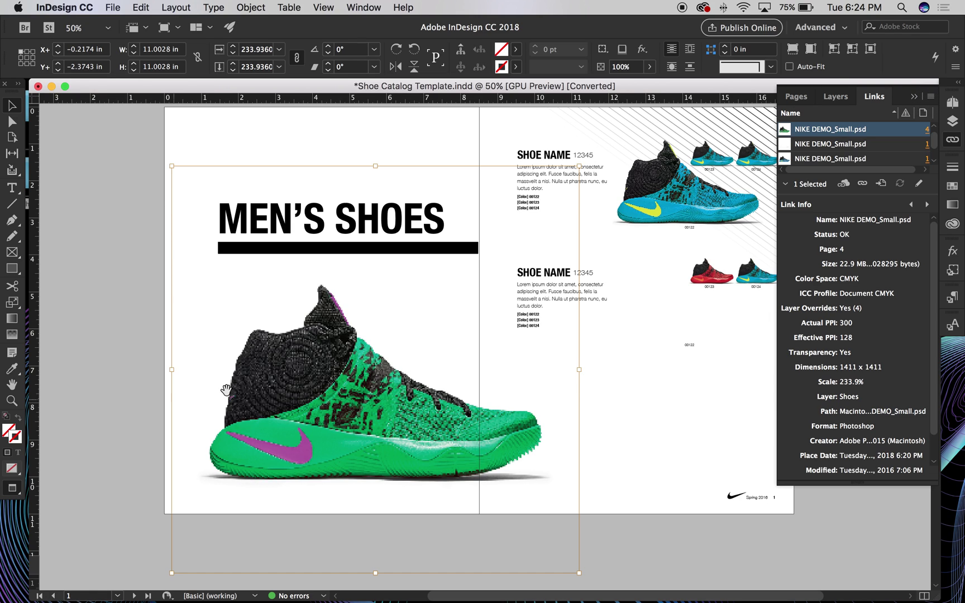
Reveal the green shoe's linked file in Finder and duplicate NIKE DEMO_Small.psd in the Links folder
left_click(930, 98)
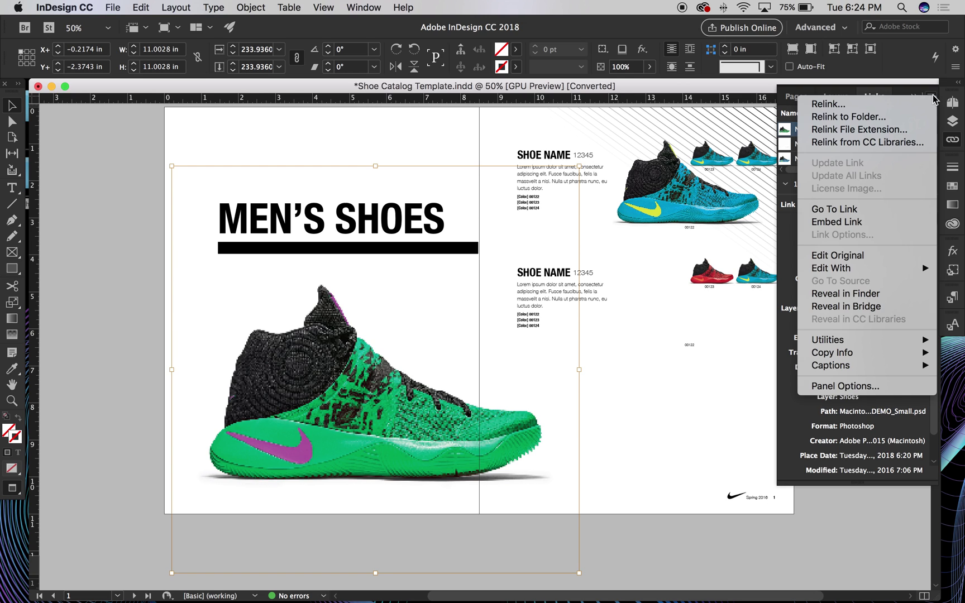
left_click(846, 294)
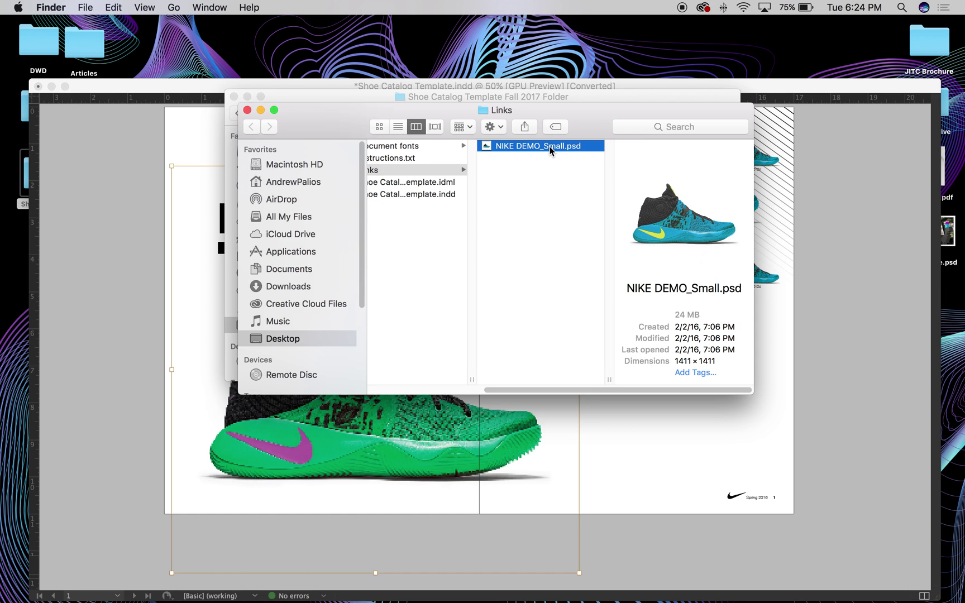
key("super+d")
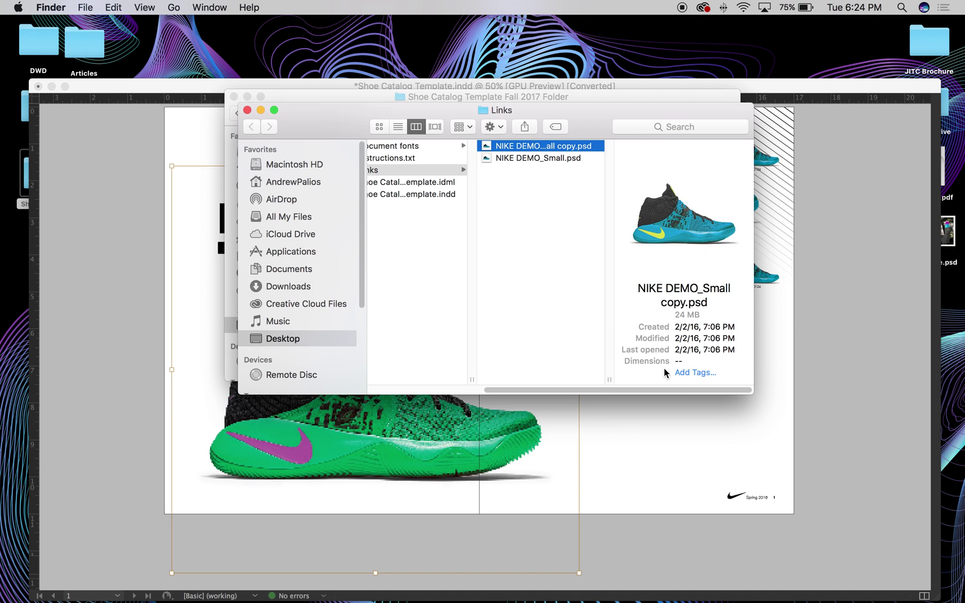
Rename the duplicated Photoshop file in the Links folder as NIKE DEMO_BIG.psd and open it in Photoshop
left_click_drag(609, 380, 691, 380)
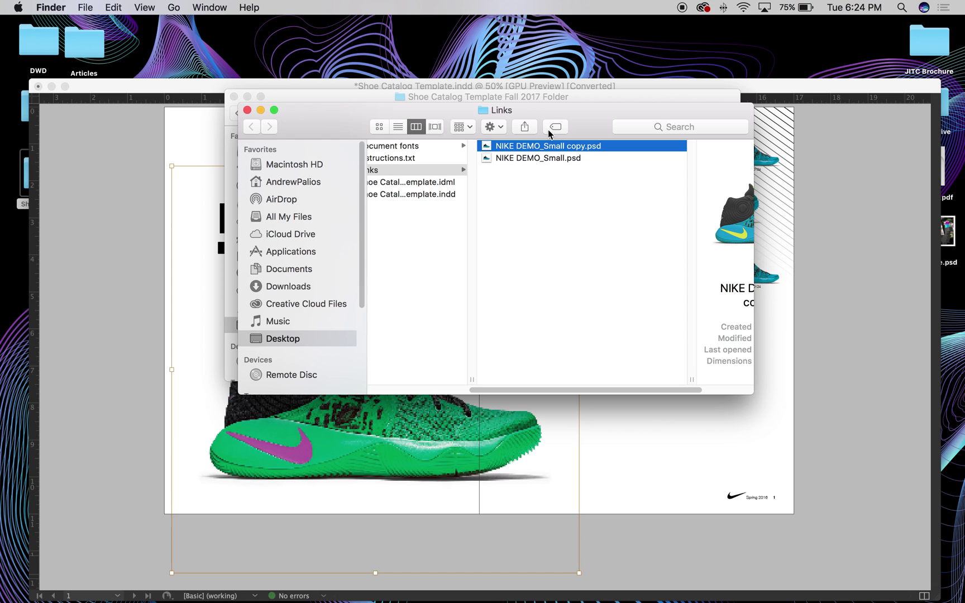
key("Return")
left_click_drag(543, 145, 582, 146)
type("BIG")
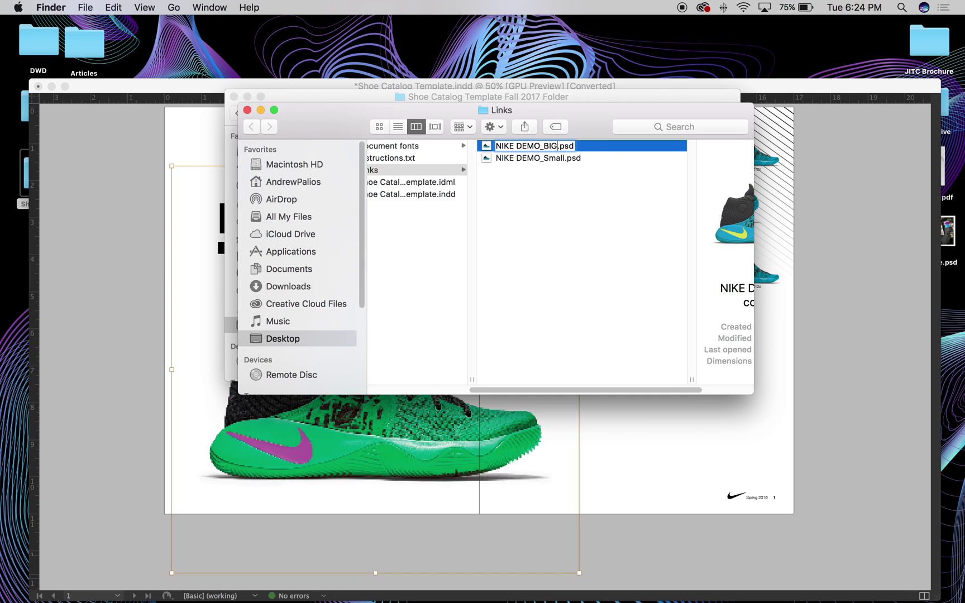
left_click(614, 196)
left_click(545, 145)
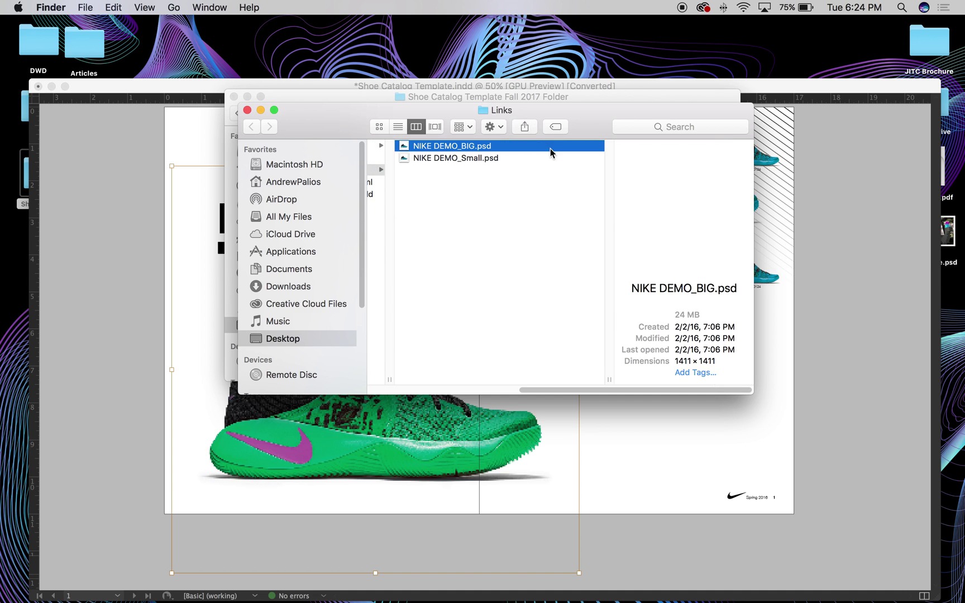
left_click_drag(475, 148, 306, 594)
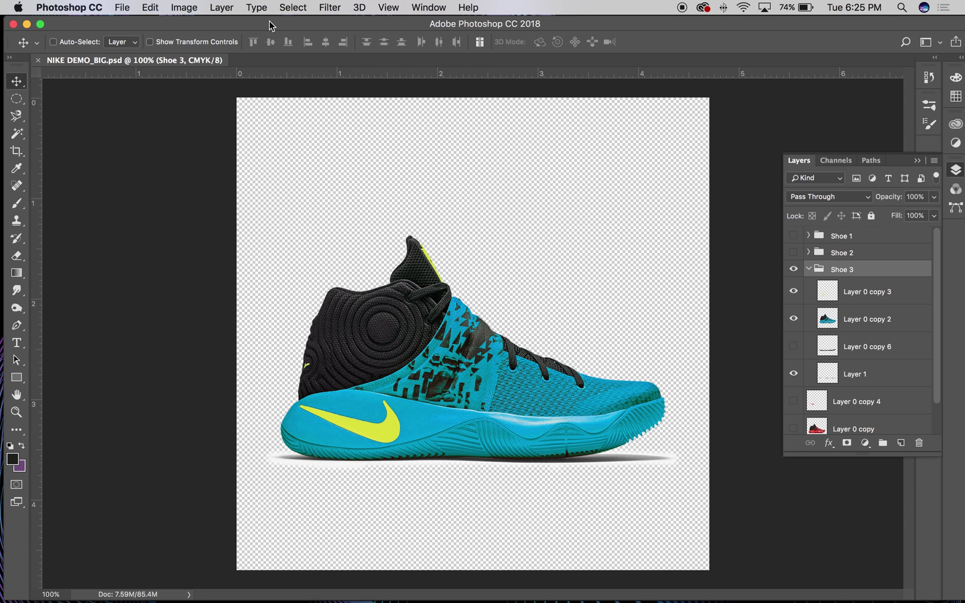
Switch back to InDesign and copy the width value of the large green shoe image
left_click_drag(276, 21, 467, 51)
left_click(122, 226)
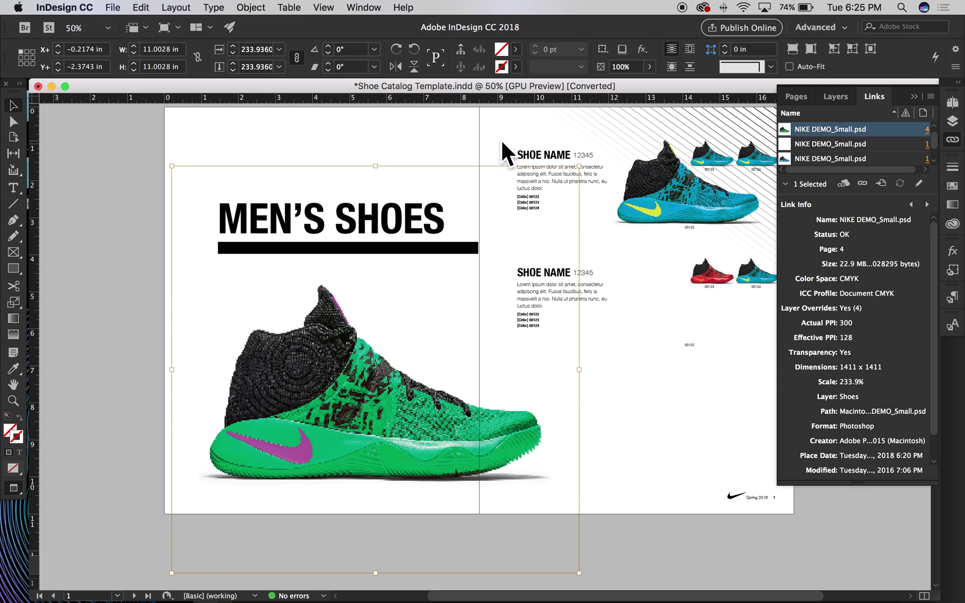
mouse_move(471, 89)
left_mouse_down()
mouse_move(509, 413)
mouse_move(464, 82)
mouse_move(506, 190)
mouse_move(465, 96)
left_mouse_up()
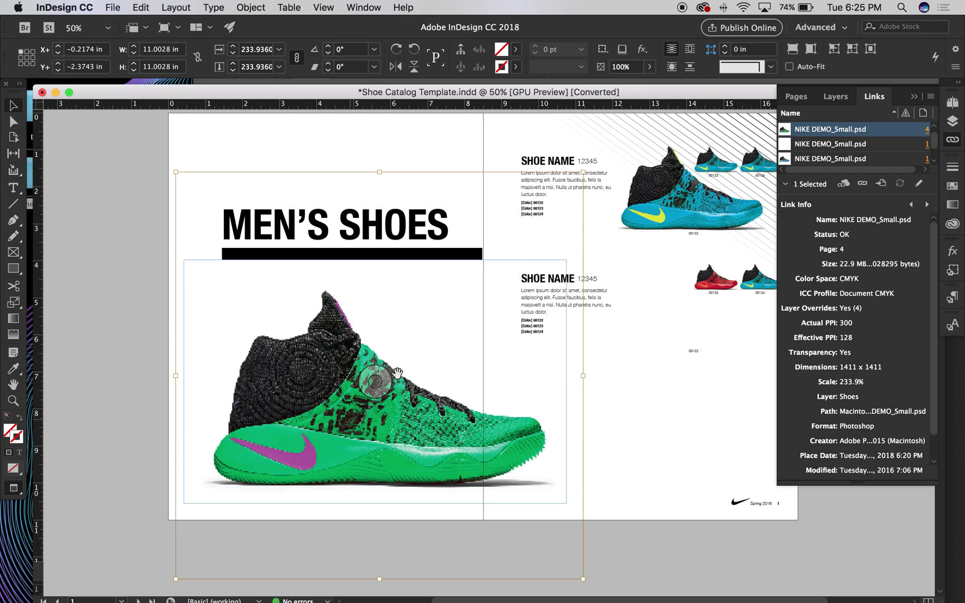
mouse_move(260, 49)
left_mouse_down()
mouse_move(228, 47)
mouse_move(277, 48)
left_mouse_up()
left_click(255, 49)
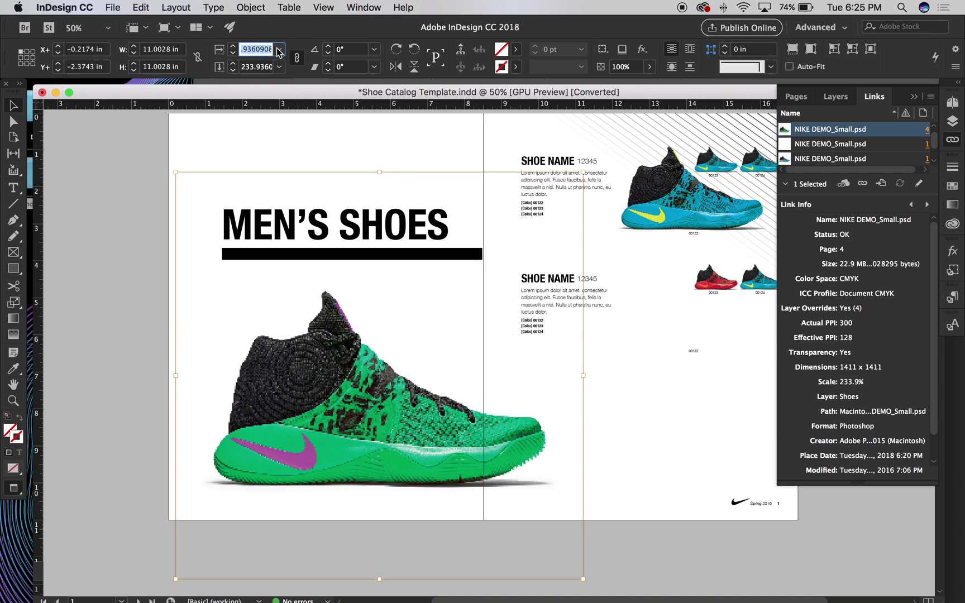
left_click(279, 49)
left_click(263, 45)
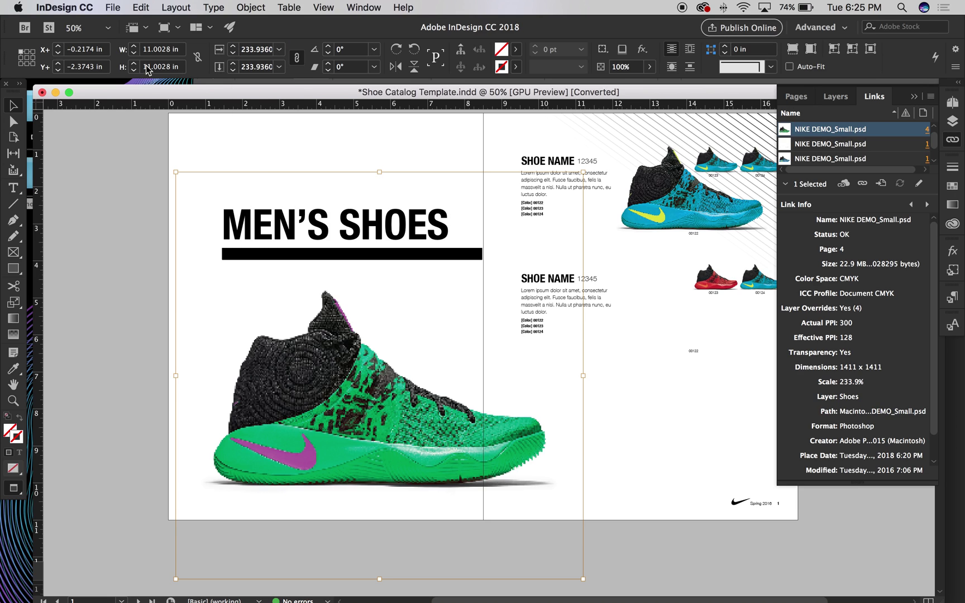
left_click_drag(172, 54, 142, 54)
key("super+c")
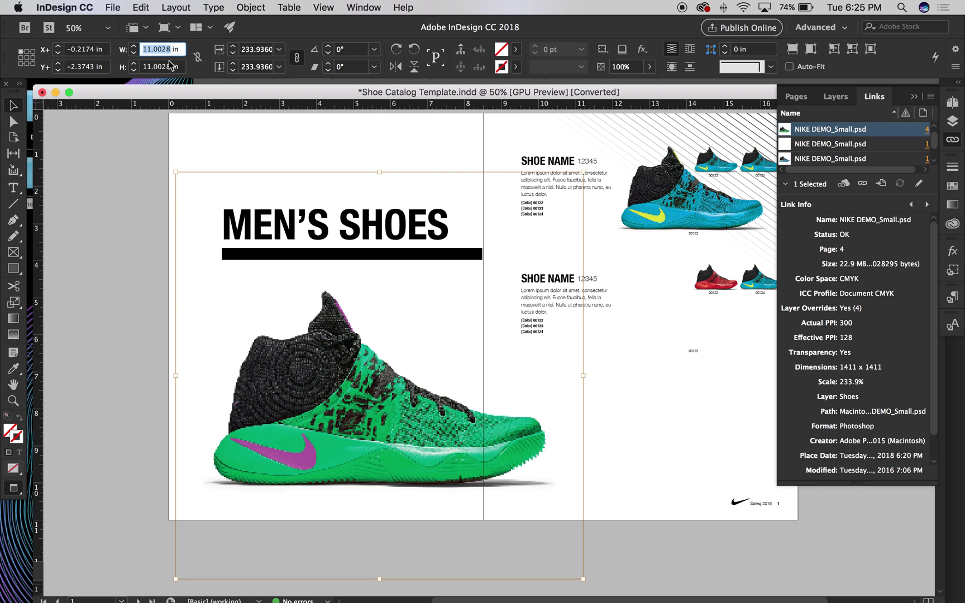
In Photoshop, resize NIKE DEMO_BIG.psd to the copied width of 11.0028 inches with resampling off
left_click(55, 92)
left_click(540, 54)
left_click_drag(541, 52, 353, 21)
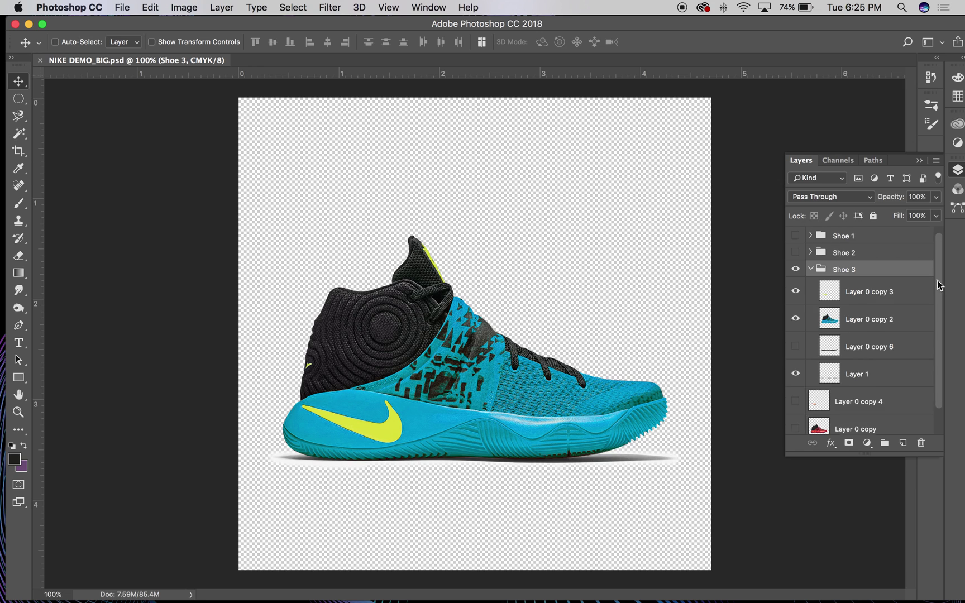
left_click_drag(937, 282, 938, 295)
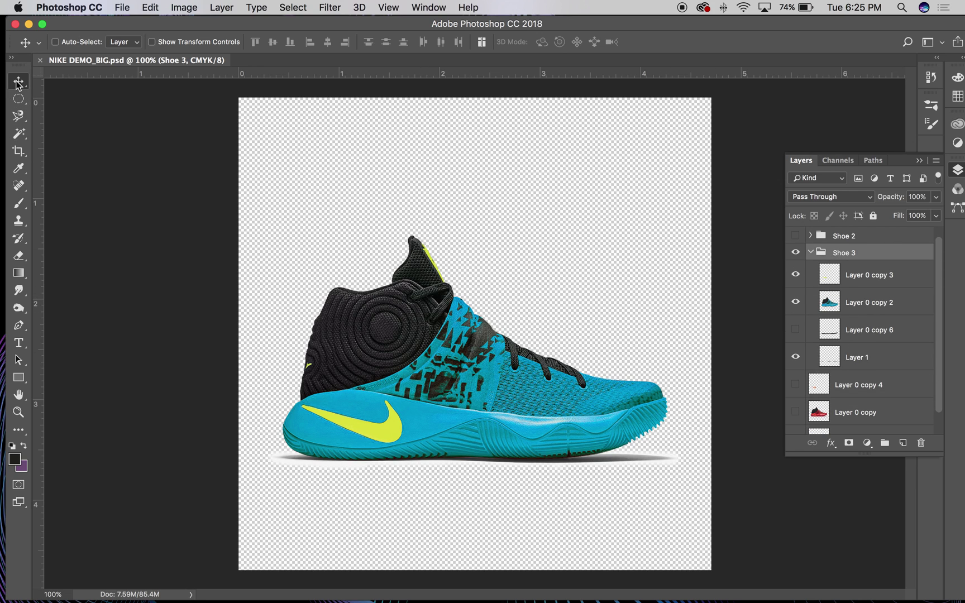
left_click(201, 6)
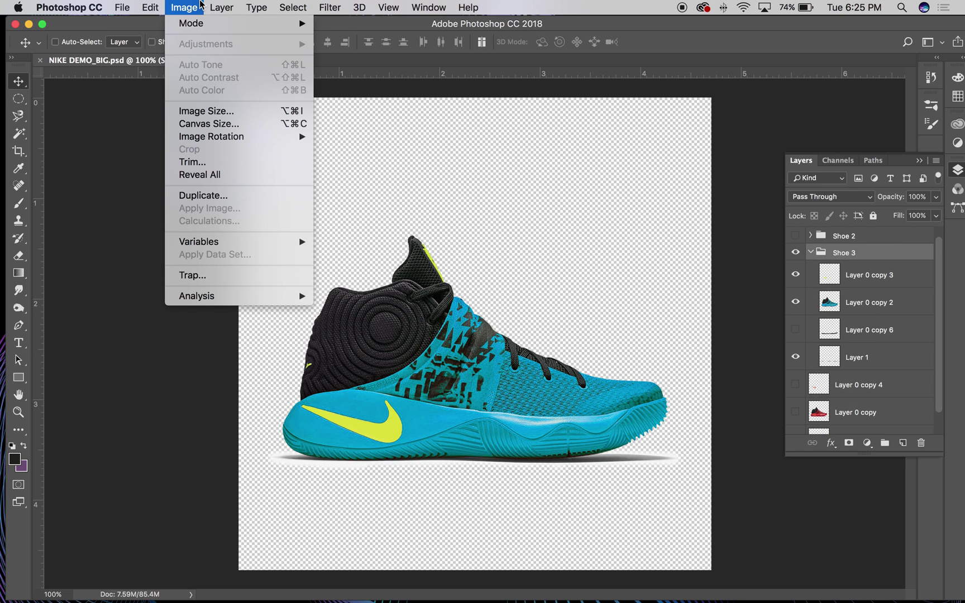
left_click(206, 111)
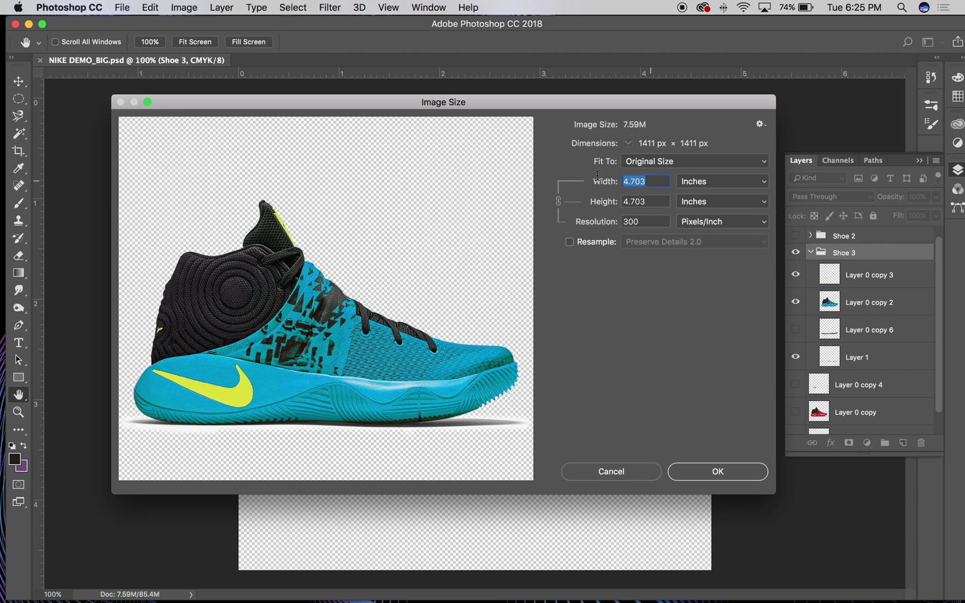
key("super+v")
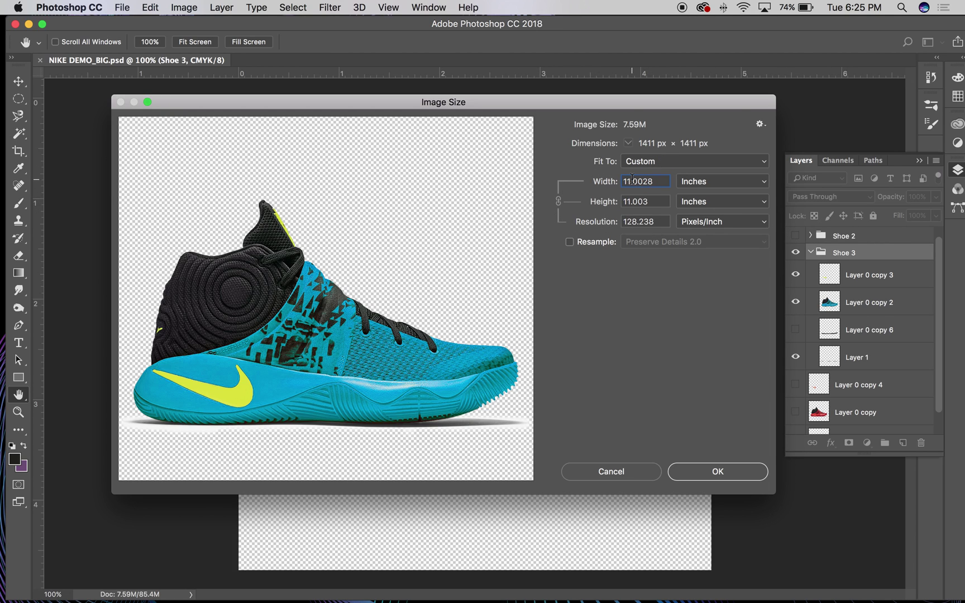
triple_click(653, 179)
left_click(721, 473)
Reopen the image size settings, turn on resampling with a resolution of 300 pixels/inch, and inspect the shoe's detail in the preview
left_click(150, 7)
mouse_move(184, 7)
left_click(204, 110)
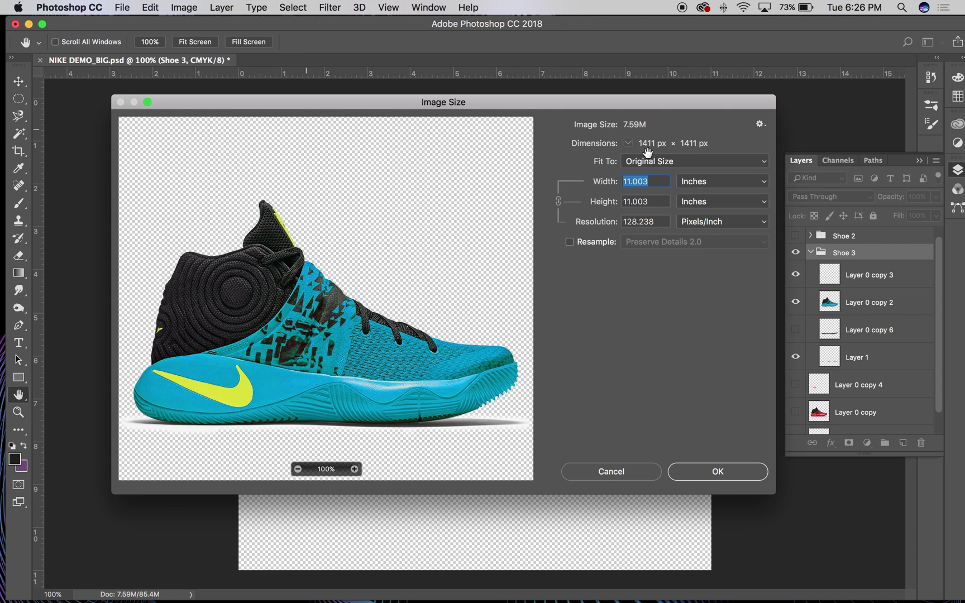
left_click(569, 242)
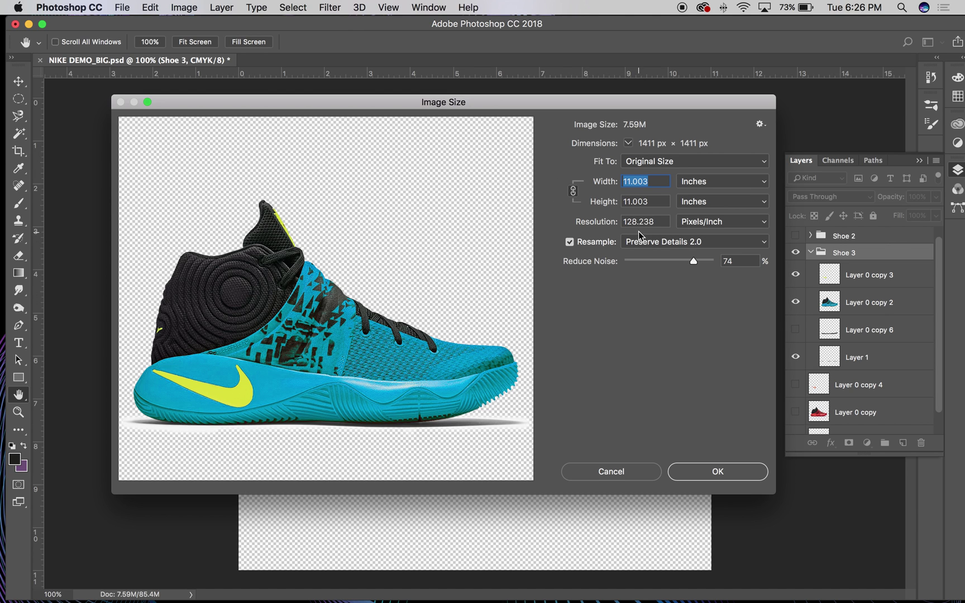
left_click(656, 221)
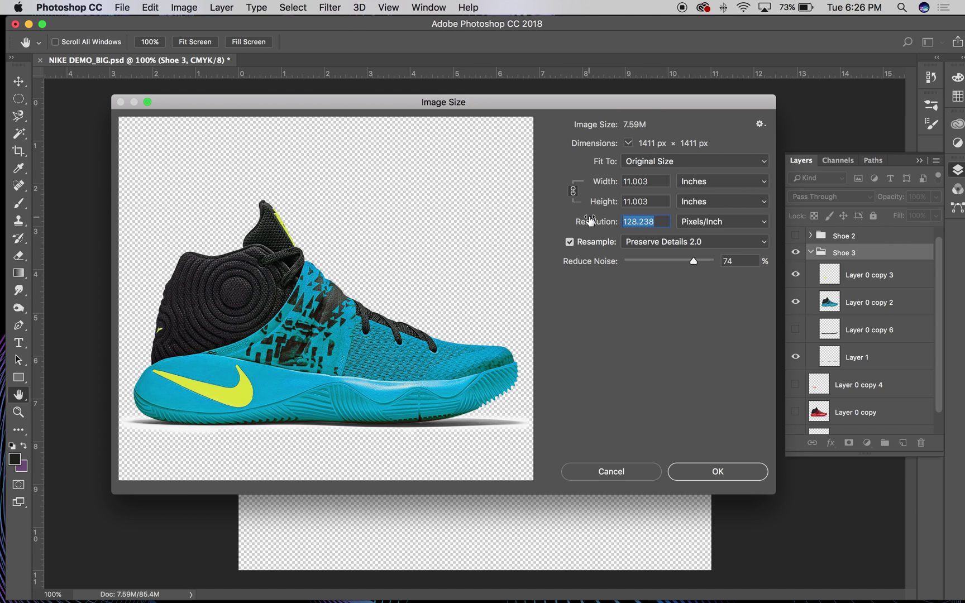
type("300")
left_click_drag(377, 304, 418, 291)
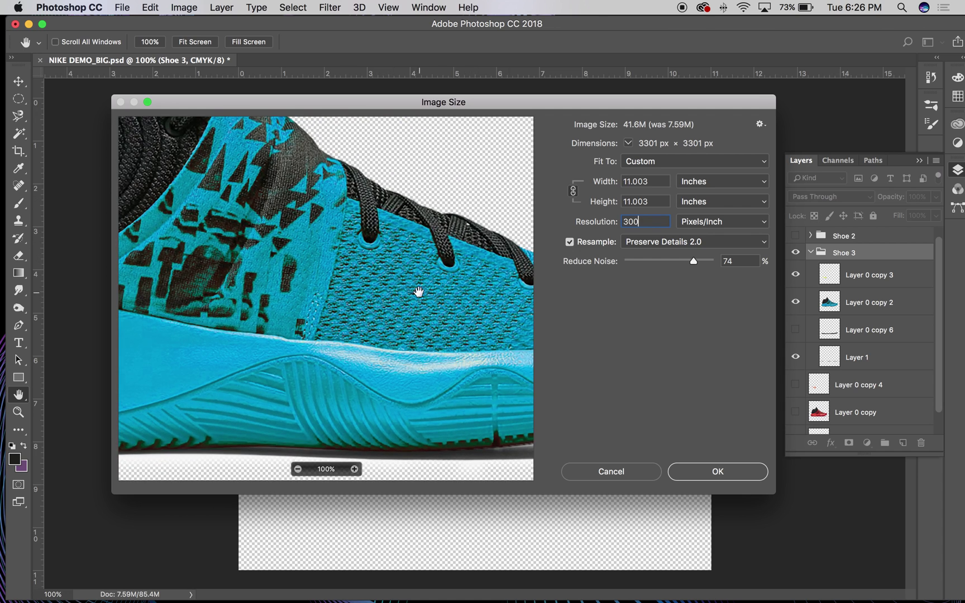
left_click_drag(382, 221, 363, 244)
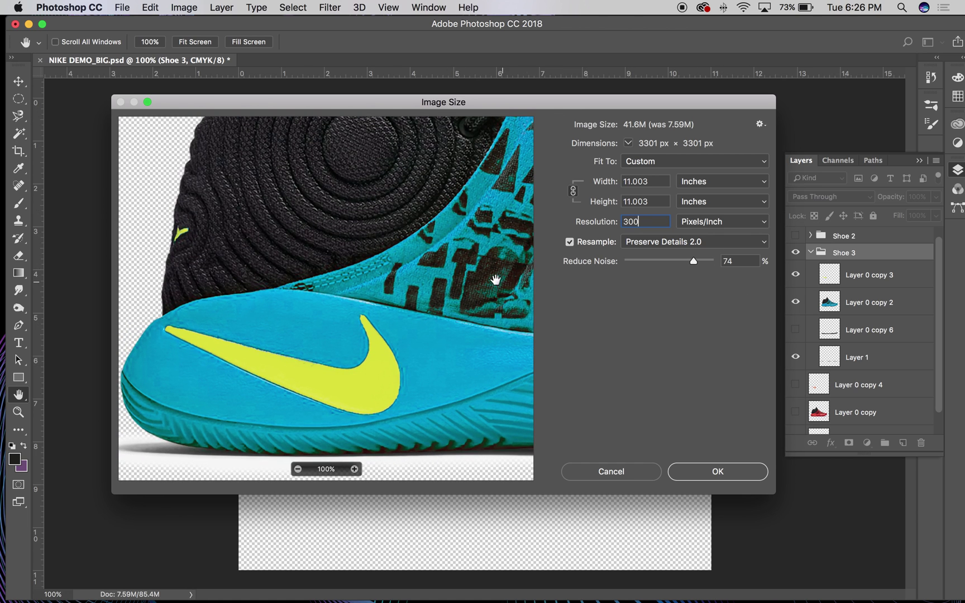
left_click_drag(379, 281, 370, 285)
Choose Bicubic Smoother (enlargement) as the resampling method, check the preview, and apply the new image size
left_click(719, 248)
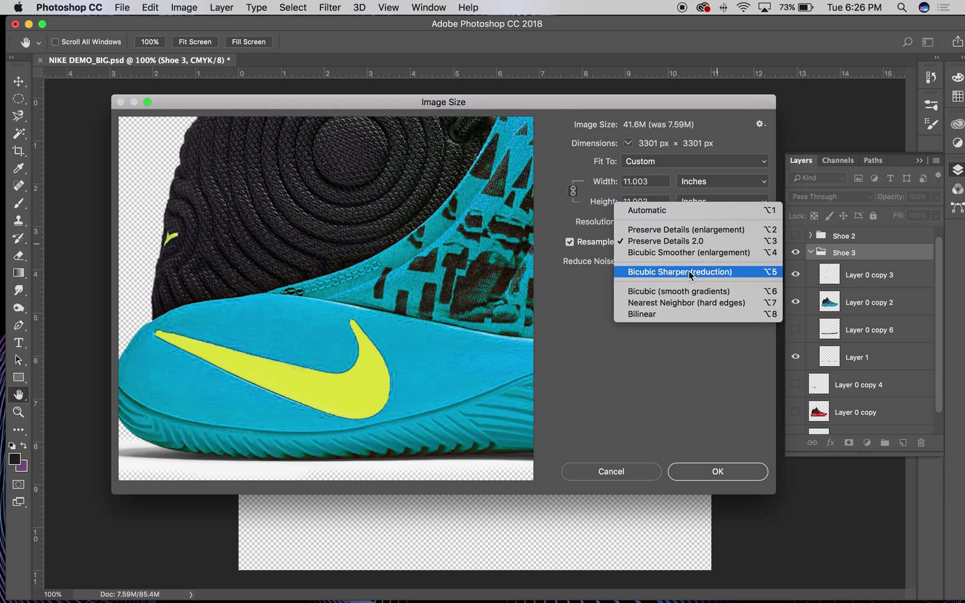
left_click(679, 253)
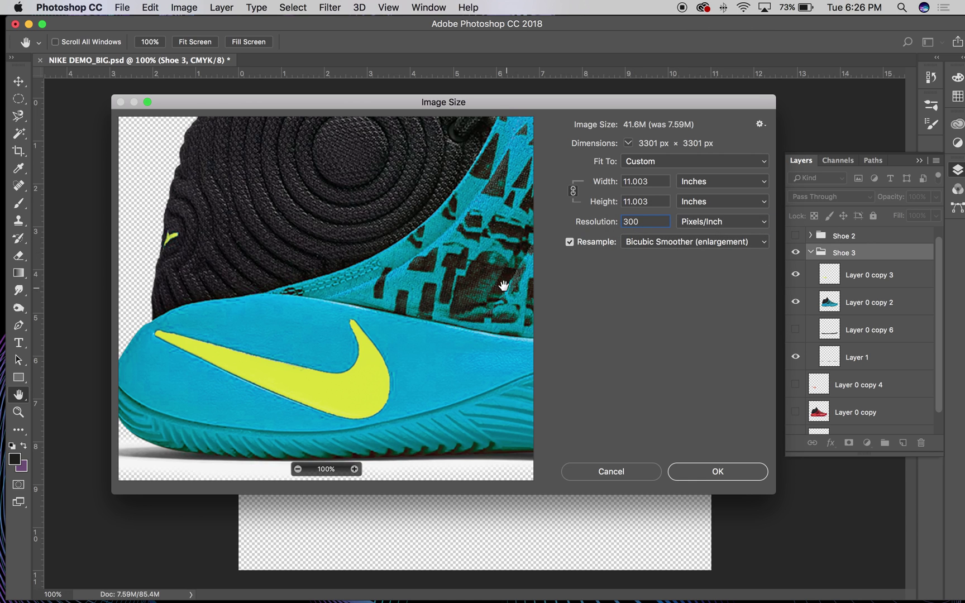
left_click_drag(494, 280, 438, 268)
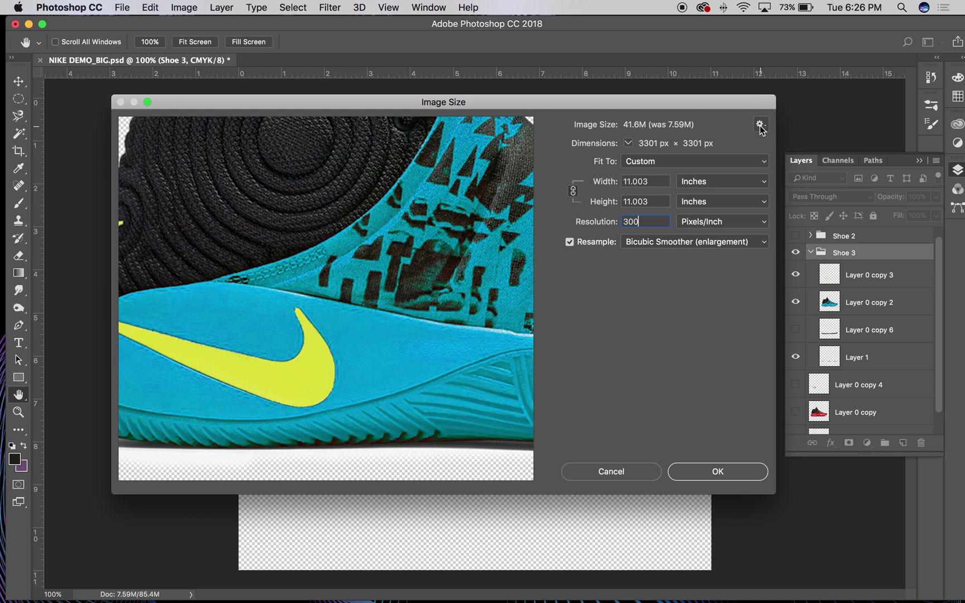
left_click_drag(449, 232, 295, 274)
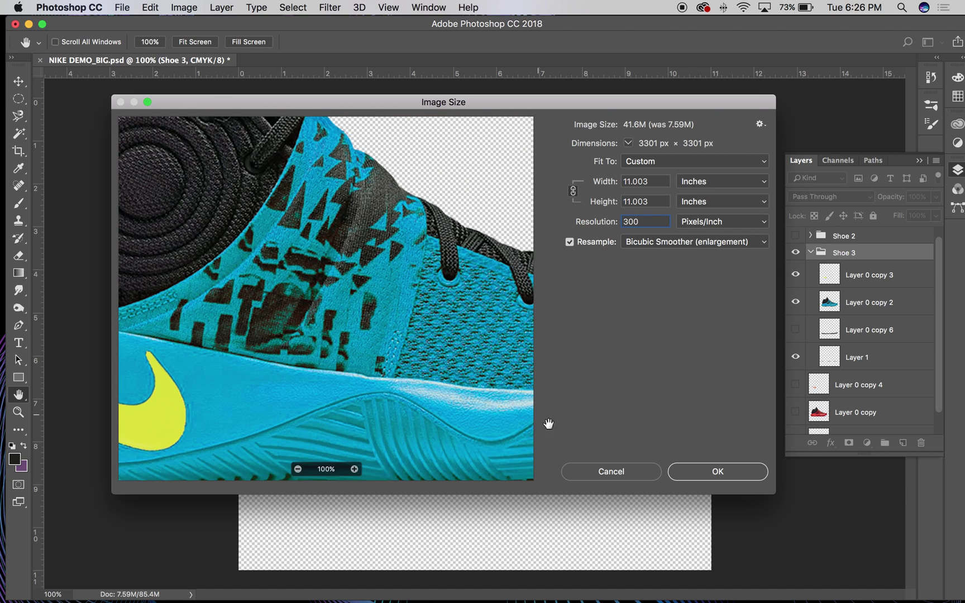
left_click(720, 469)
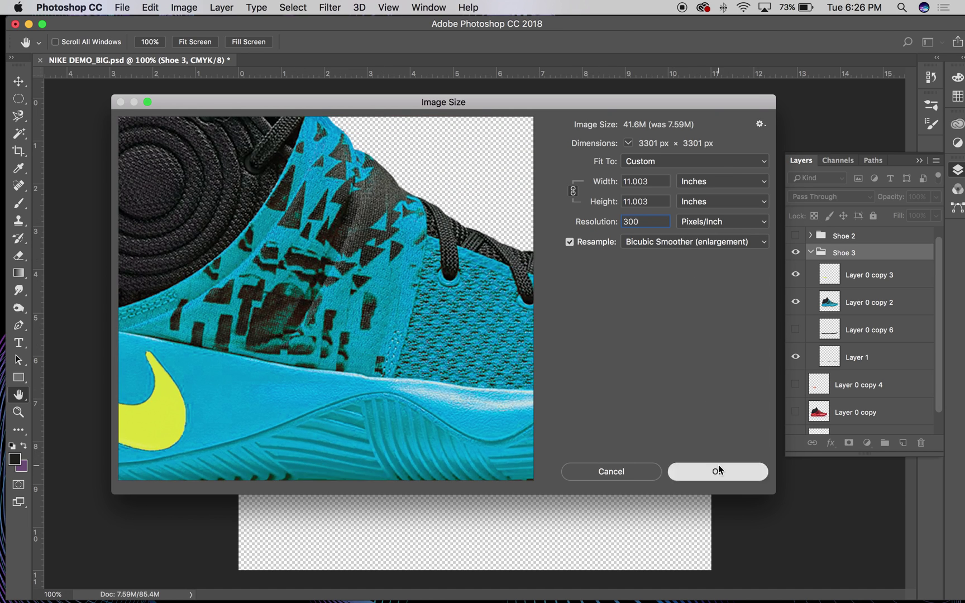
key("v")
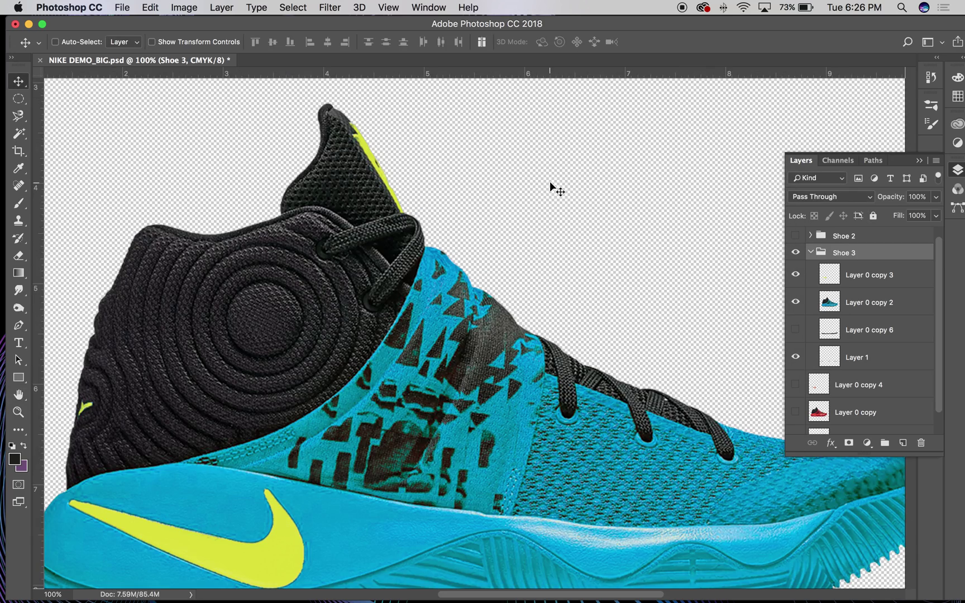
key("super+minus")
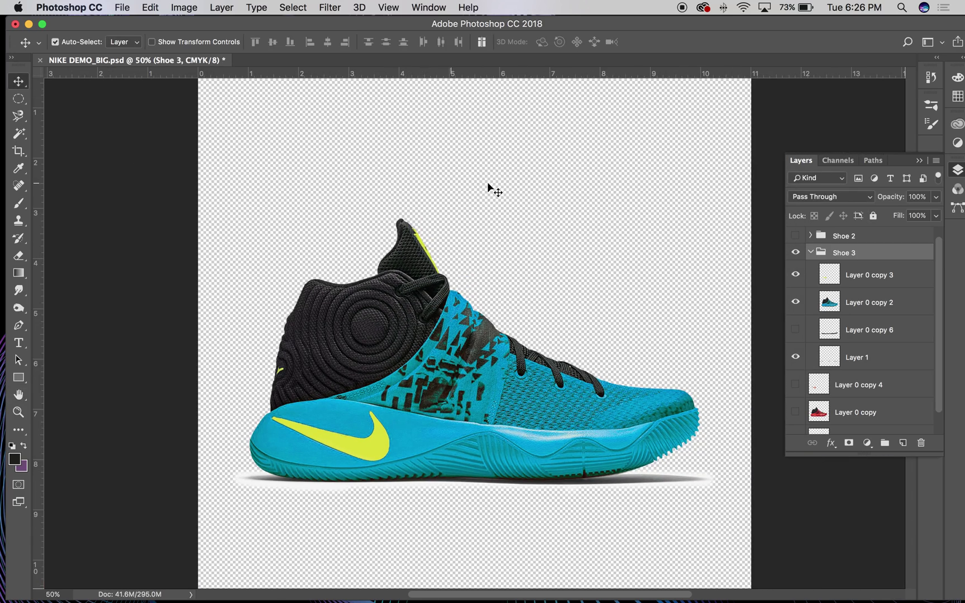
Save and close NIKE DEMO_BIG.psd, and return to the shoe catalog in InDesign
key("super+s")
left_click(41, 60)
left_click(16, 24)
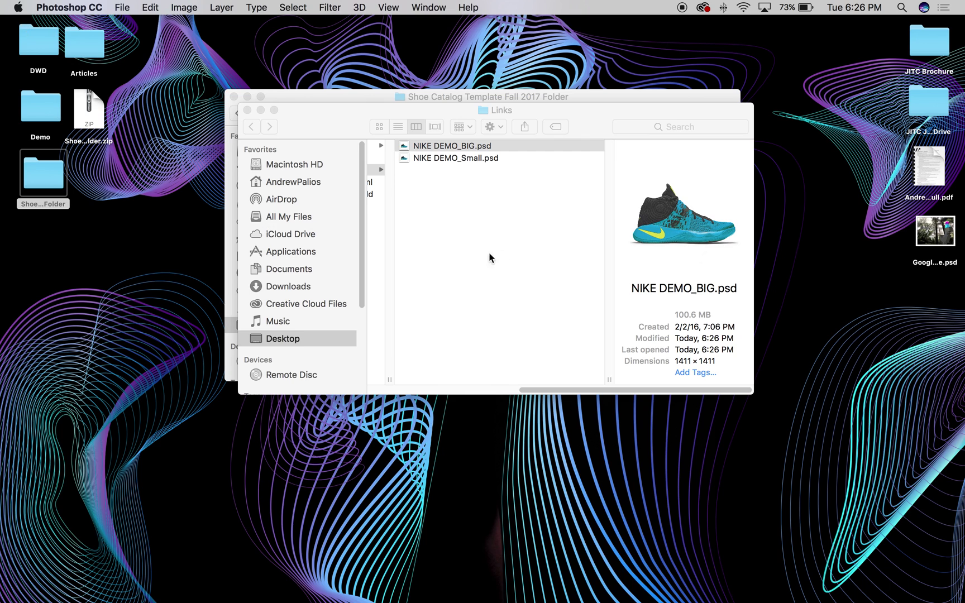
left_click(538, 319)
left_click(869, 593)
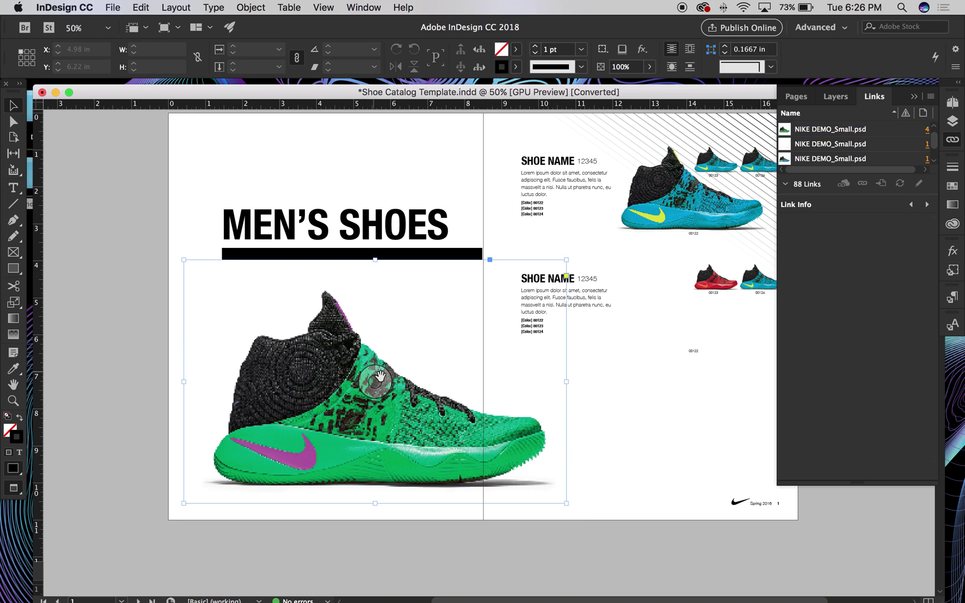
Relink the large green shoe image to NIKE DEMO_BIG.psd in the catalog folder's Links subfolder
left_click(380, 376)
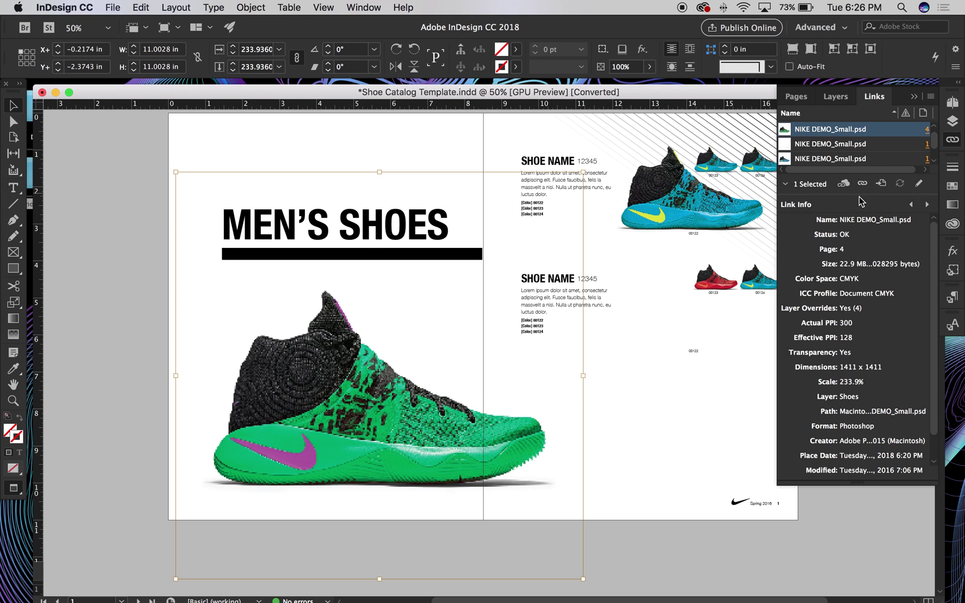
left_click_drag(860, 200, 865, 285)
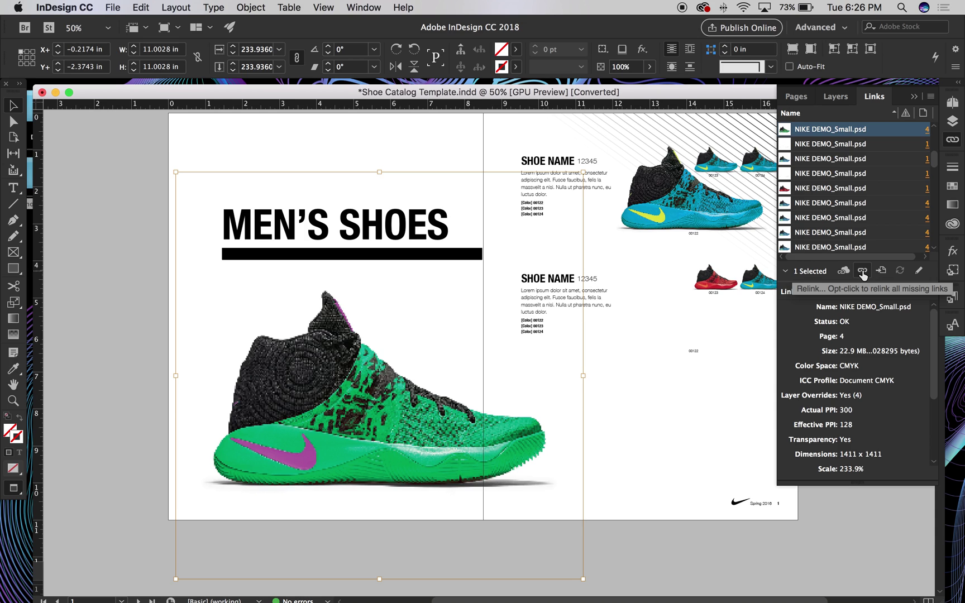
left_click(863, 272)
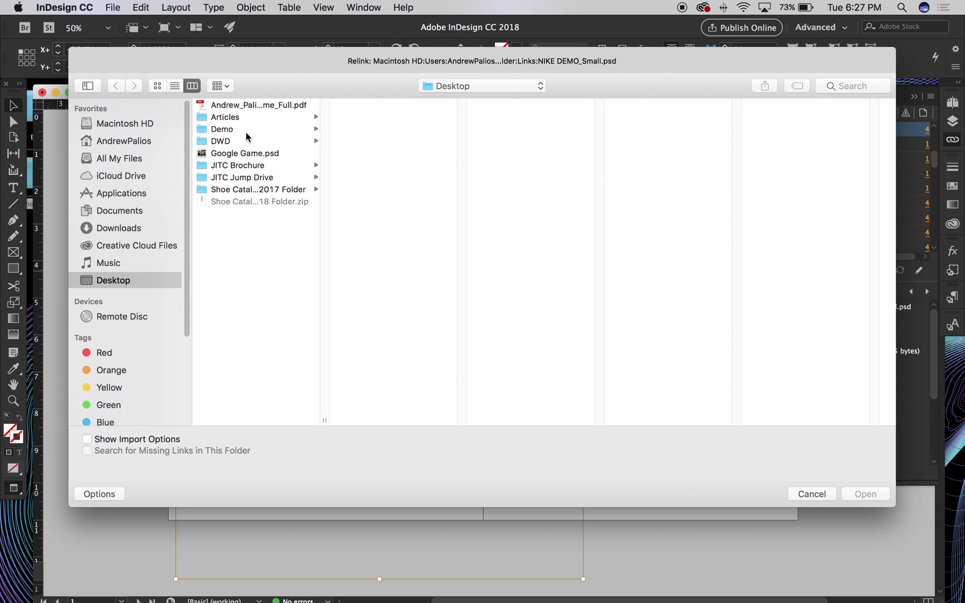
left_click(247, 129)
left_click(255, 177)
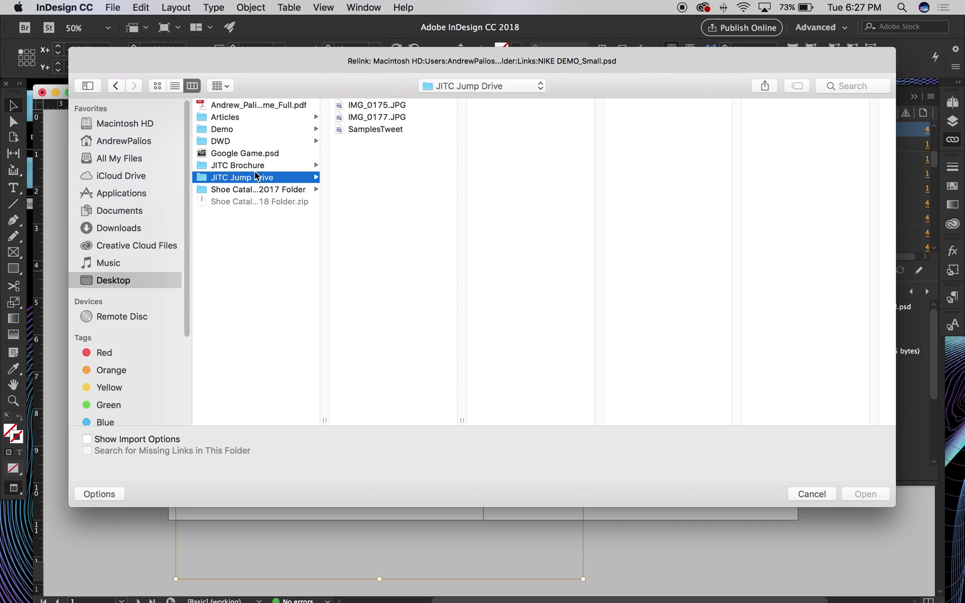
left_click(259, 190)
left_click(405, 118)
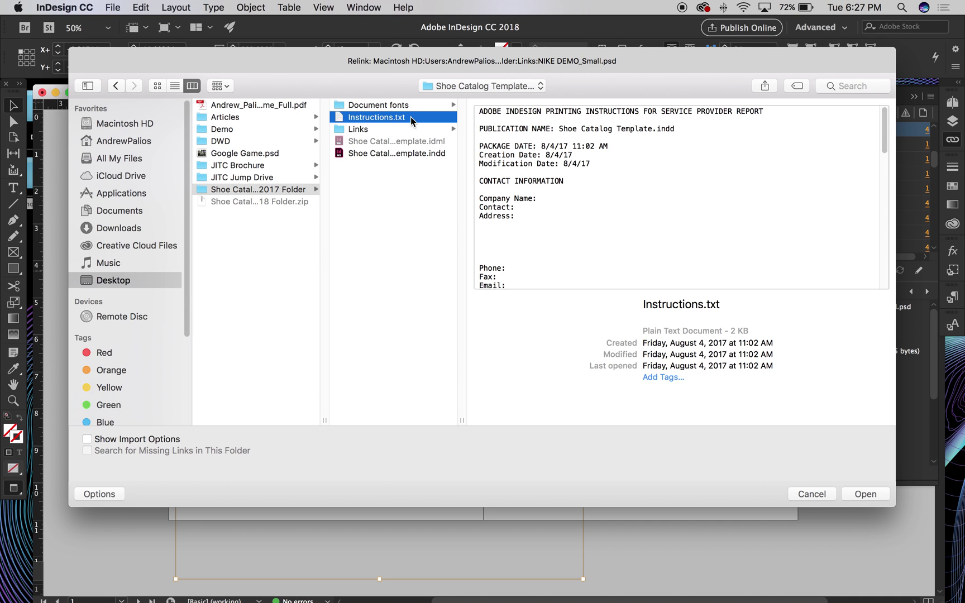
left_click(420, 133)
left_click(537, 107)
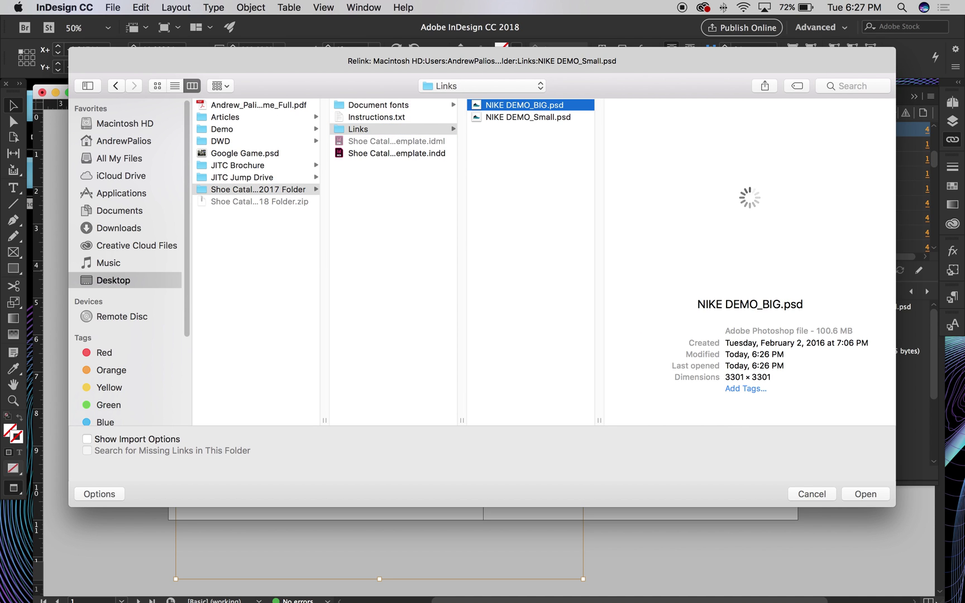
left_click(866, 494)
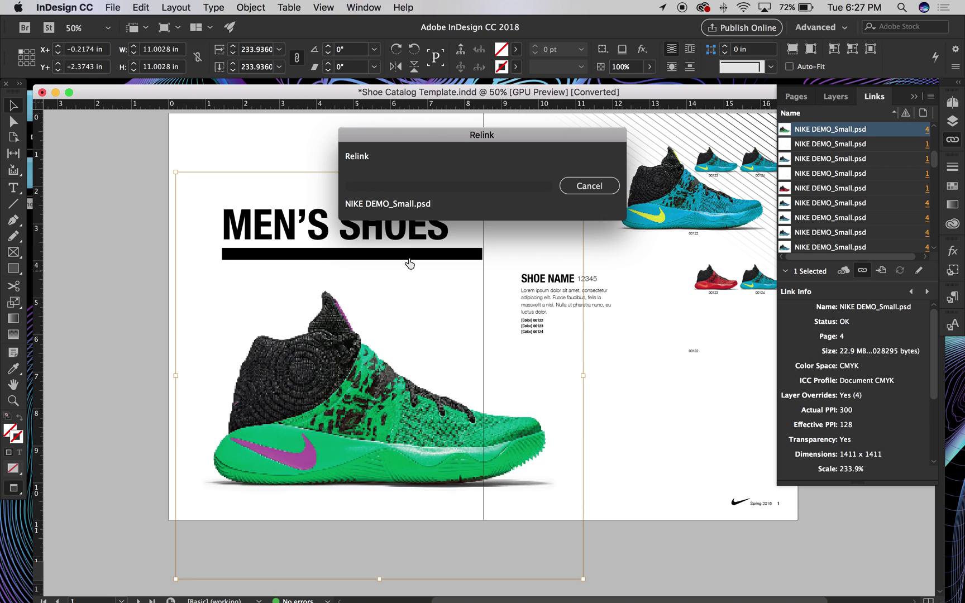
Select the relinked green shoe image and check its file details, effective resolution and scale against its containing frame
left_click(658, 188)
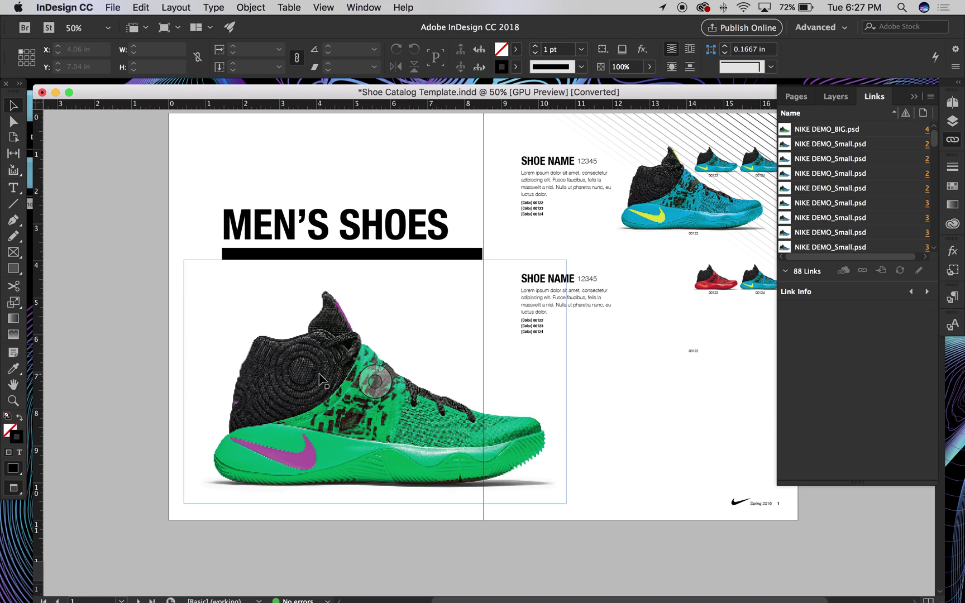
left_click(375, 378)
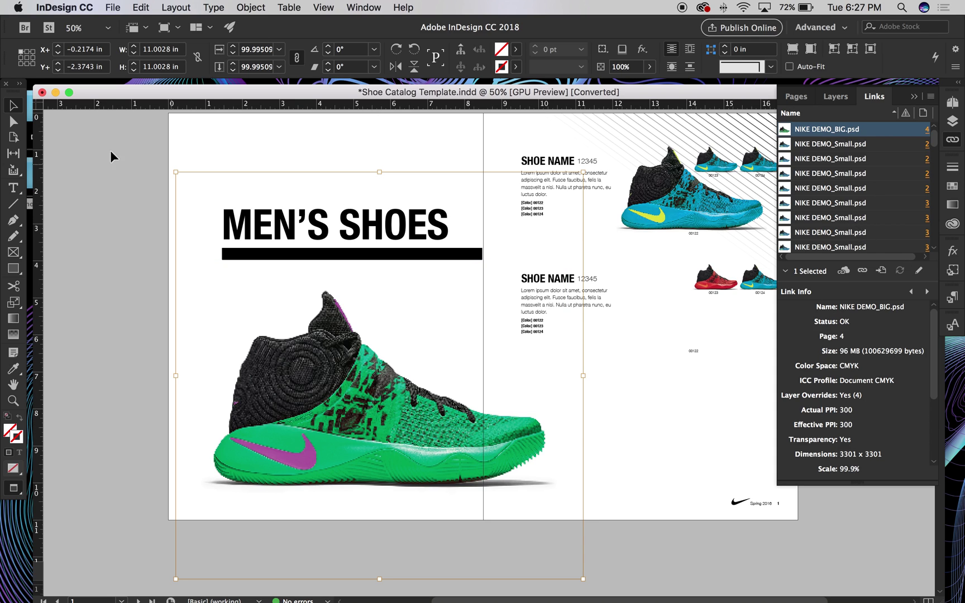
left_click(122, 121)
left_click(285, 299)
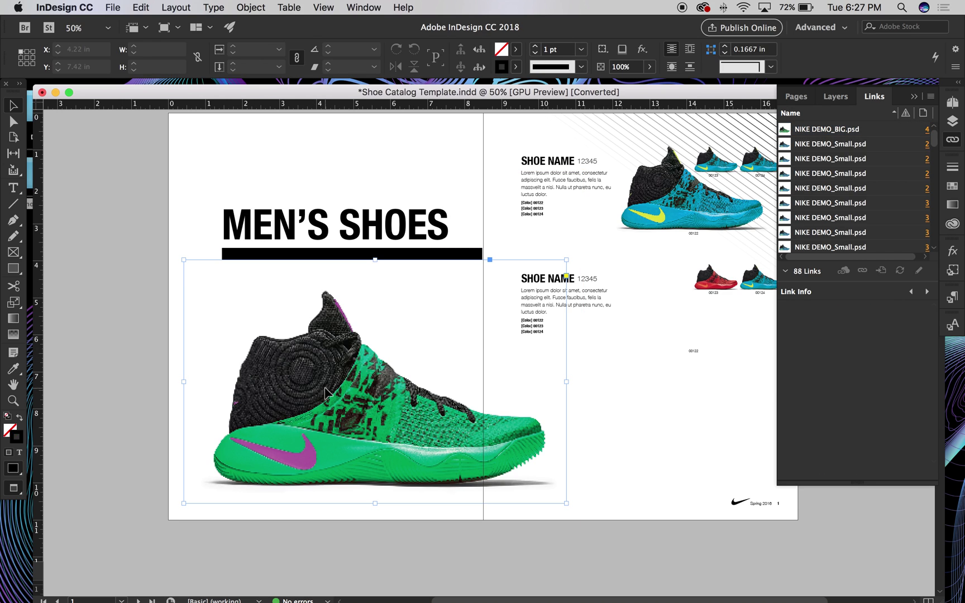
left_click(375, 382)
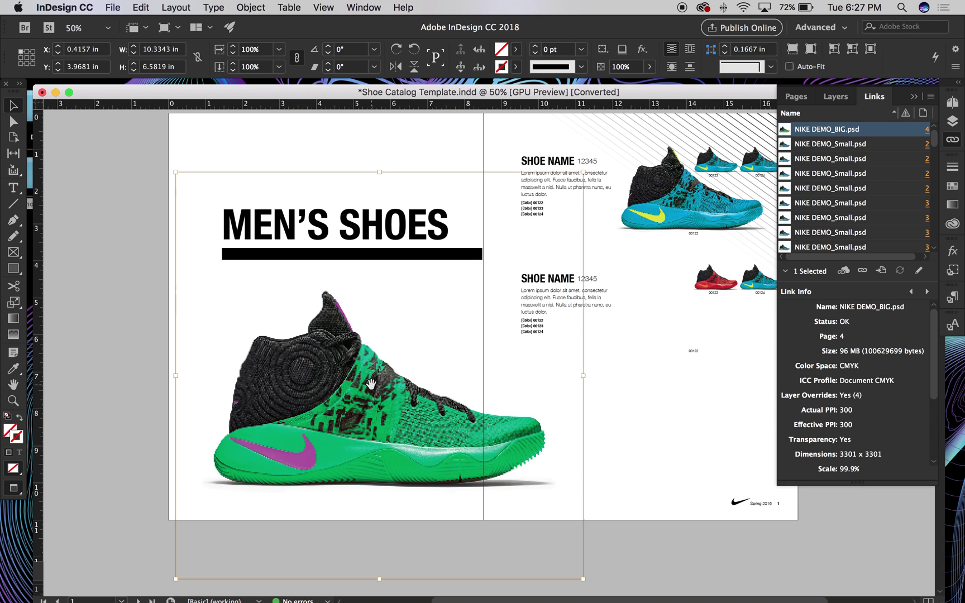
double_click(267, 52)
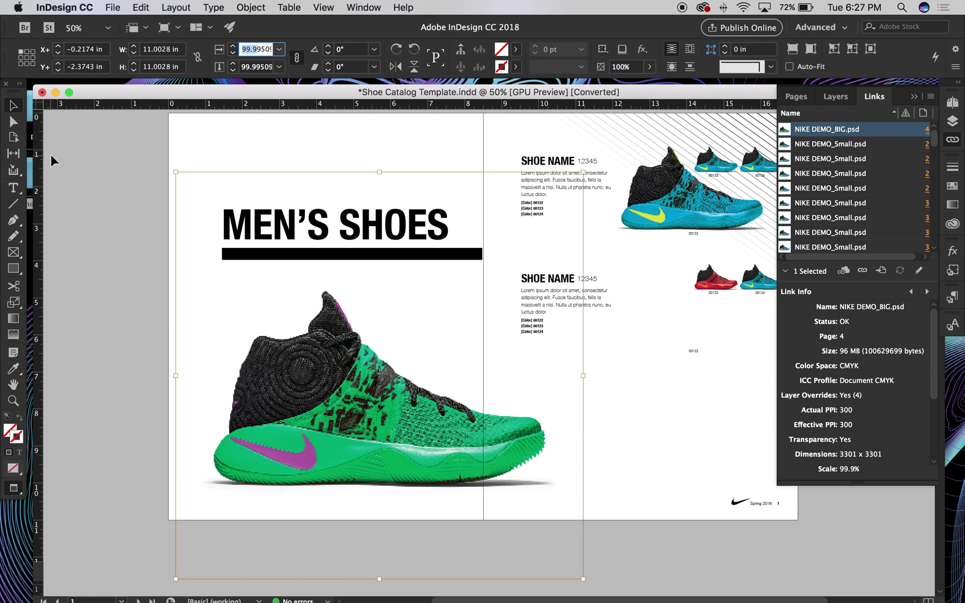
left_click(68, 162)
Zoom in on the large green shoe image and switch the display performance to High Quality Display
left_click_drag(269, 309, 370, 366)
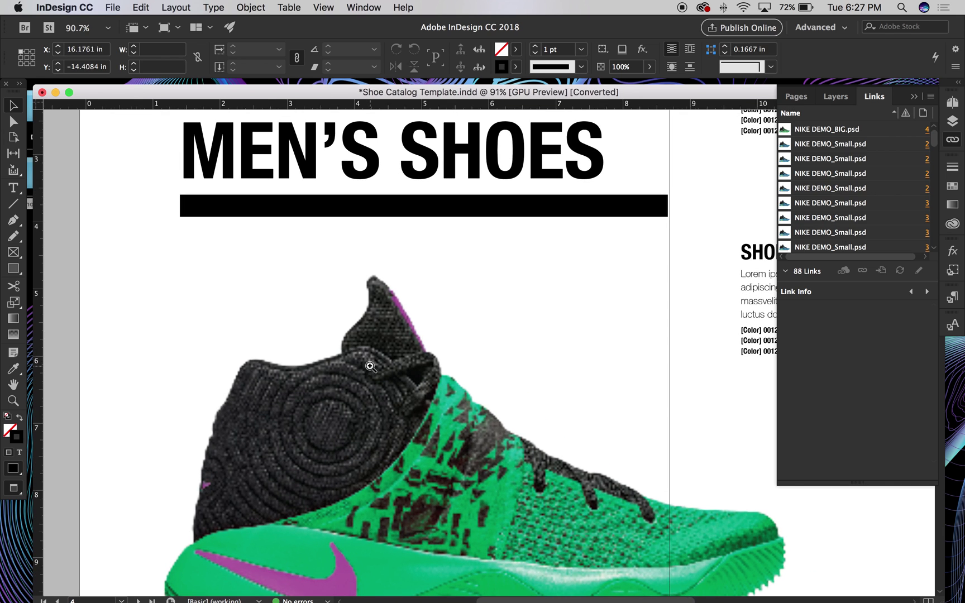
left_click_drag(558, 465, 511, 392)
left_click(484, 403)
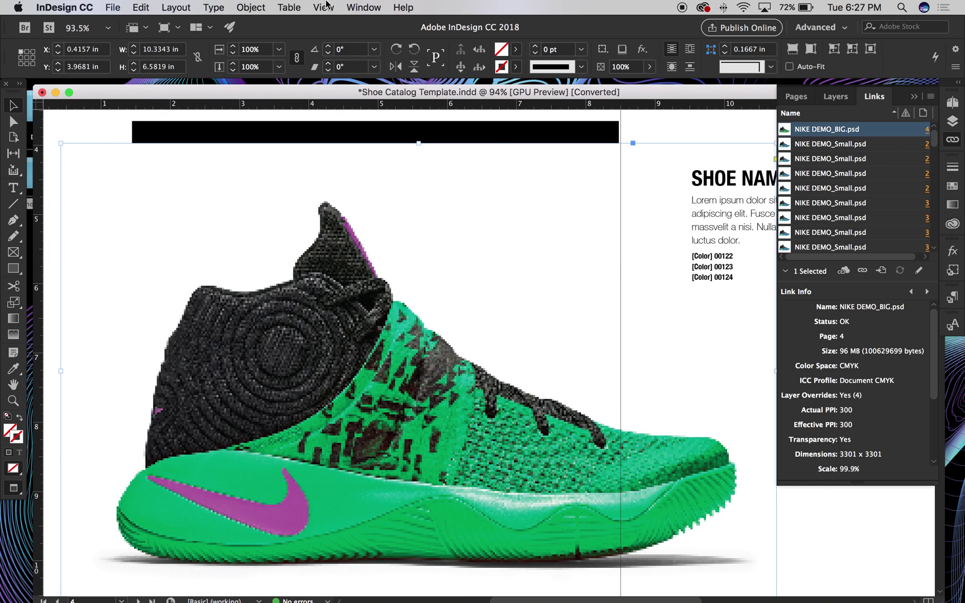
left_click(325, 7)
mouse_move(425, 229)
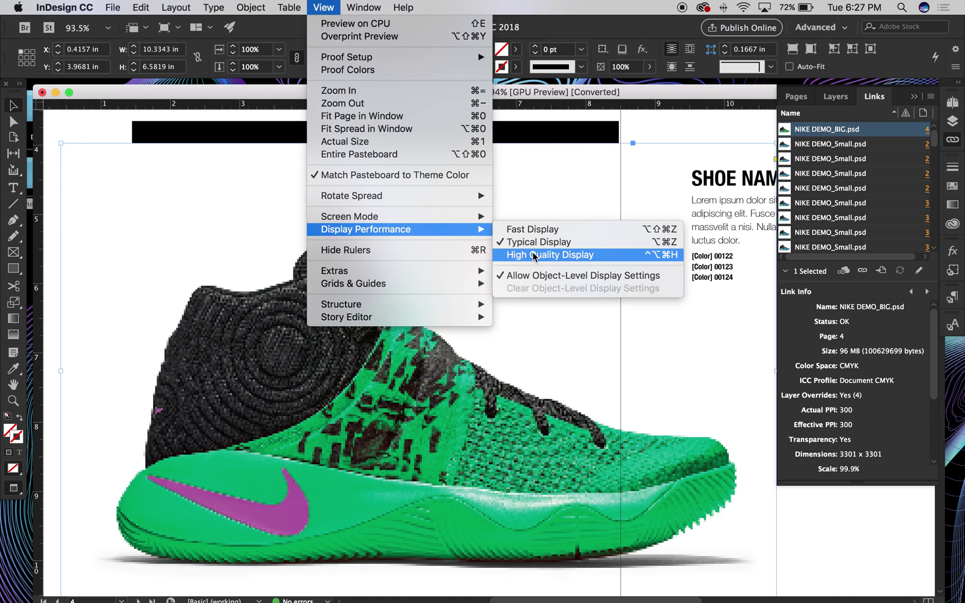
left_click(534, 255)
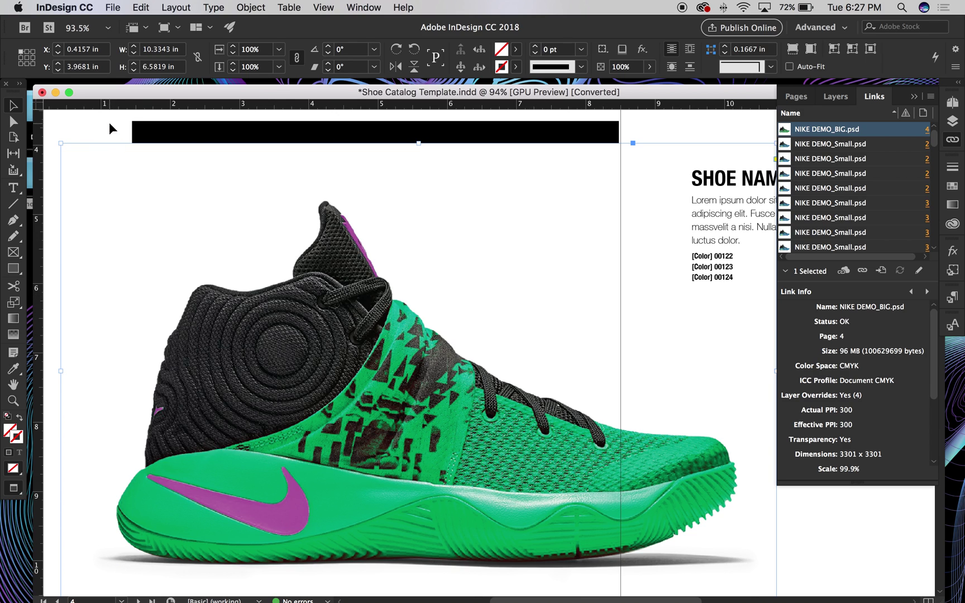
Set the display performance back to Typical Display
left_click(262, 7)
mouse_move(324, 7)
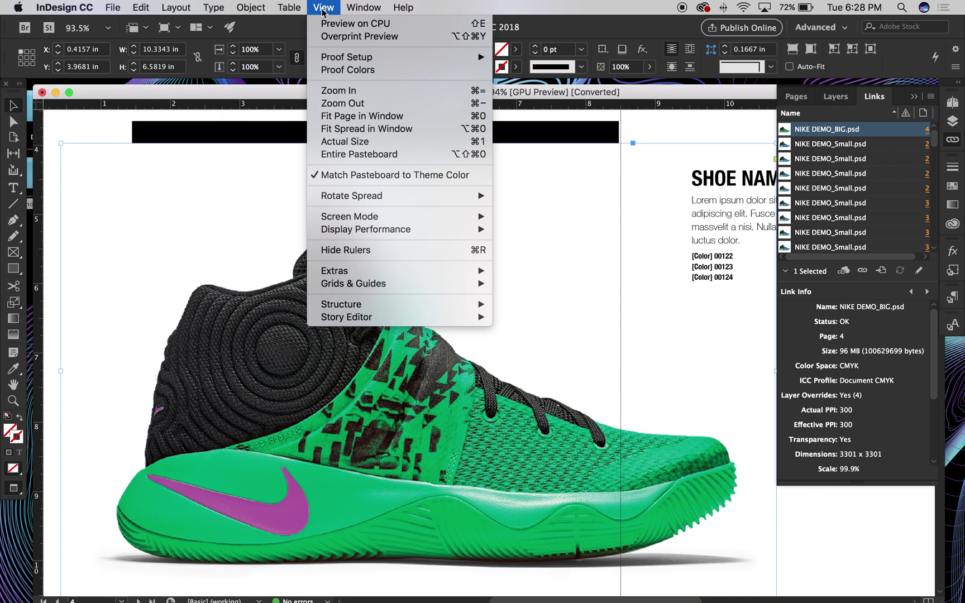
mouse_move(388, 230)
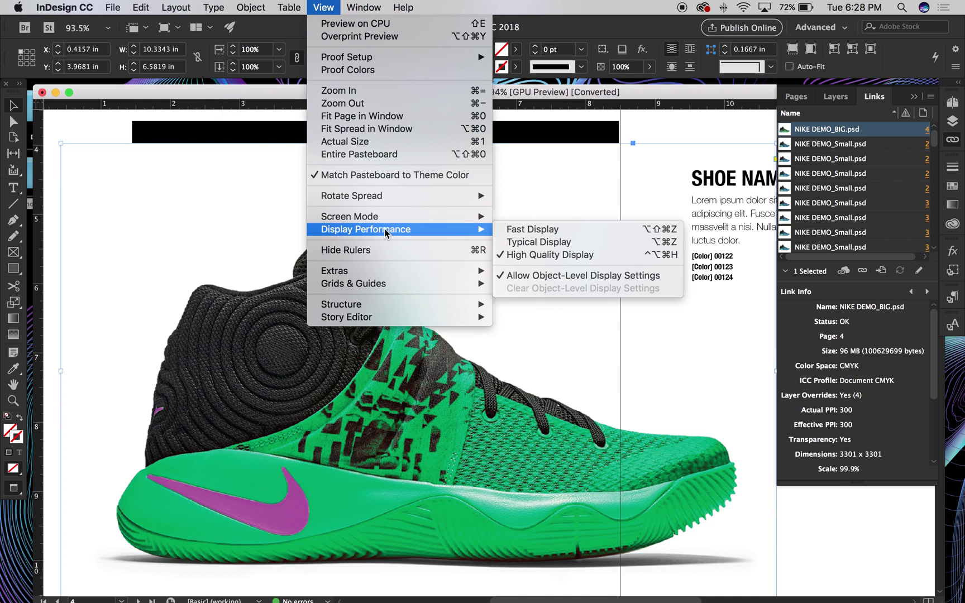
left_click(542, 244)
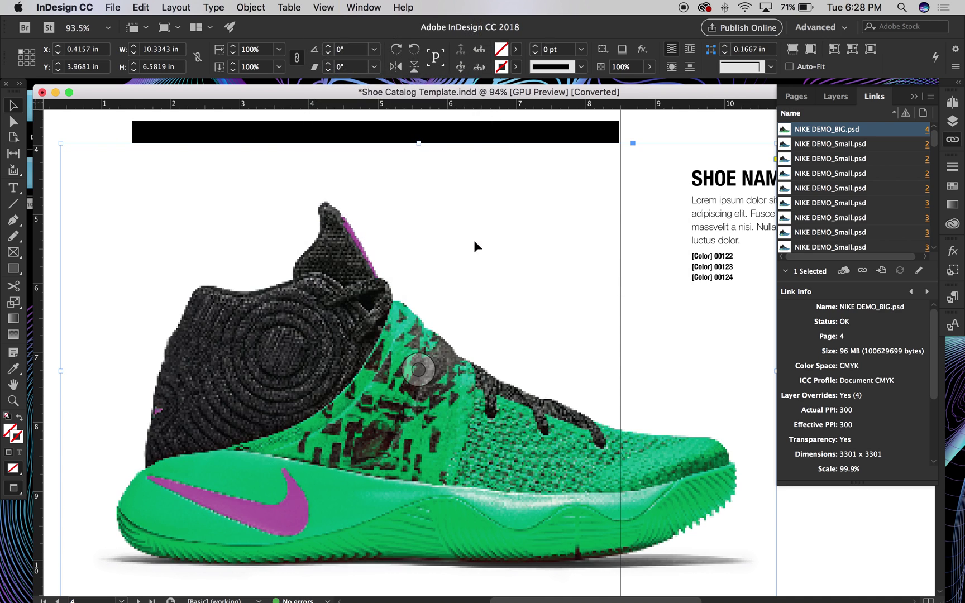
Zoom out, deselect the shoe image, and look through the catalog spreads following the Men's Shoes page
key("super+minus")
key("super+minus")
key("super+minus")
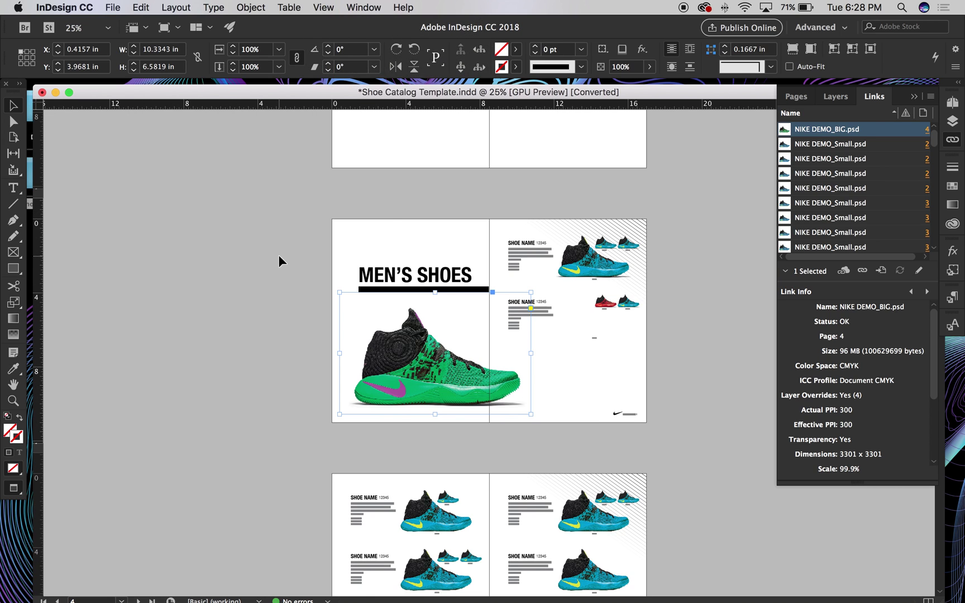
left_click(279, 255)
left_click_drag(315, 221, 316, 219)
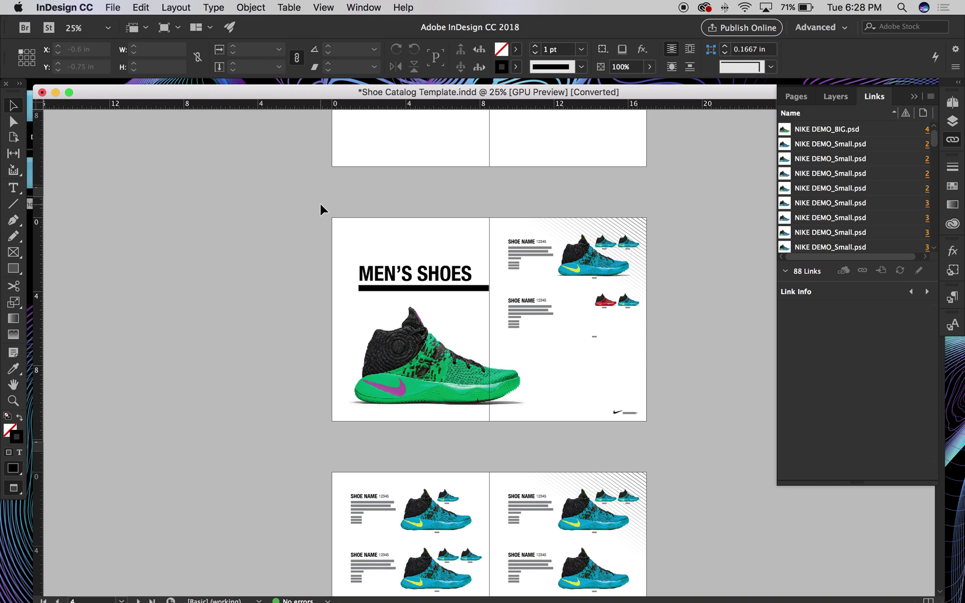
scroll(515, 364, "down", 10)
scroll(515, 364, "down", 15)
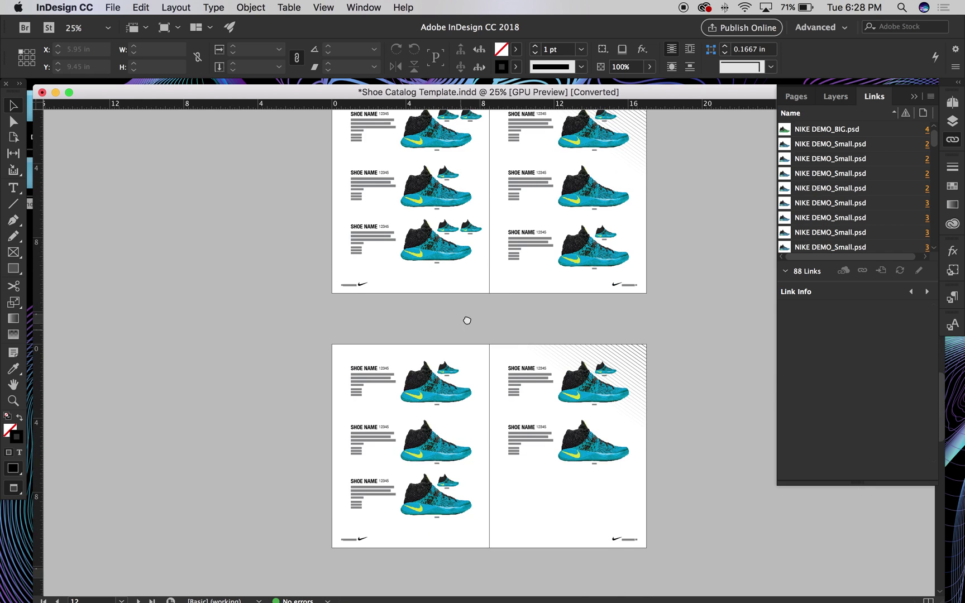
scroll(467, 320, "down", 8)
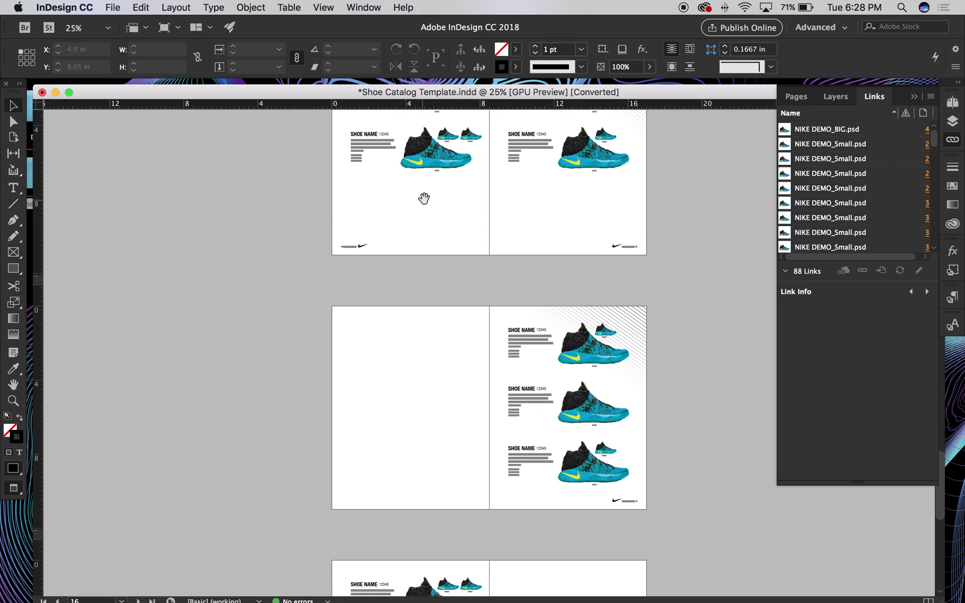
scroll(424, 198, "up", 4)
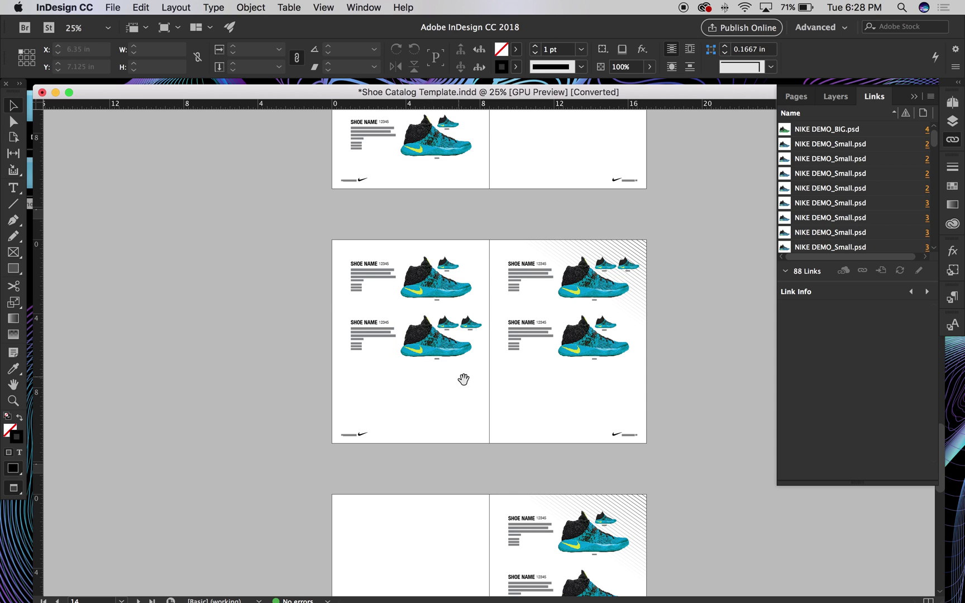
scroll(444, 391, "up", 5)
scroll(420, 360, "up", 10)
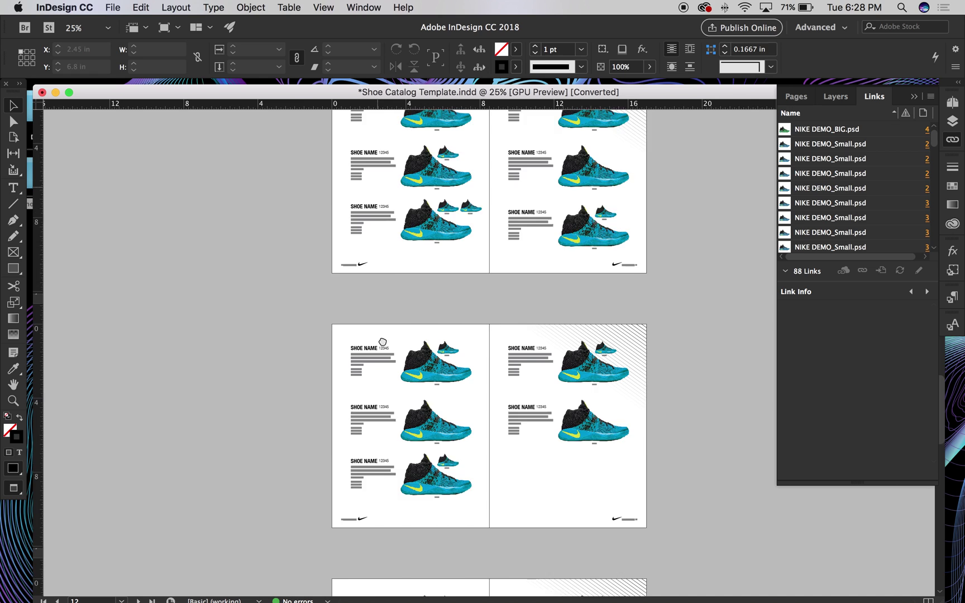
scroll(393, 158, "up", 12)
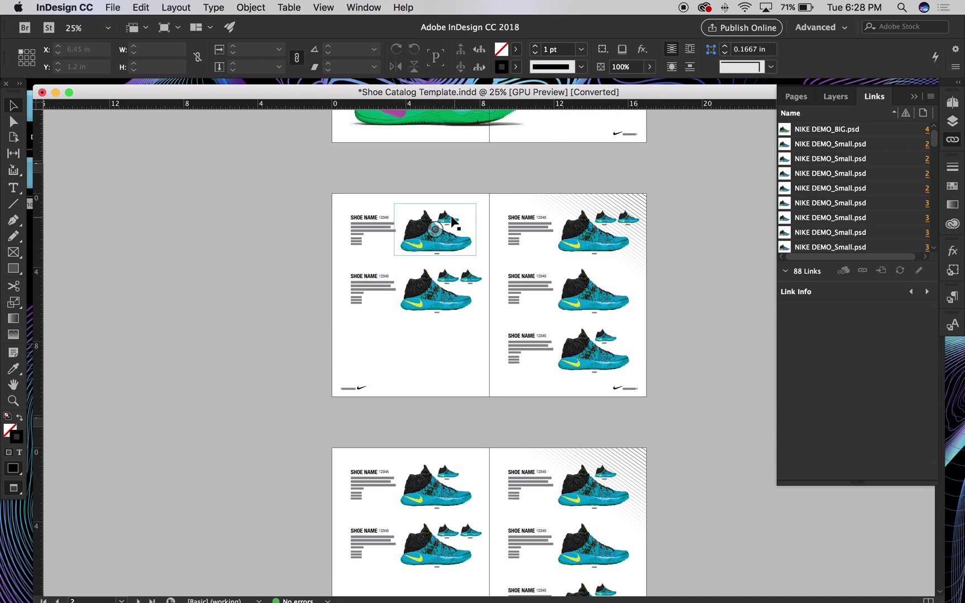
Reposition the document window, bring up the page thumbnails, and widen their display area
left_click_drag(590, 93, 584, 86)
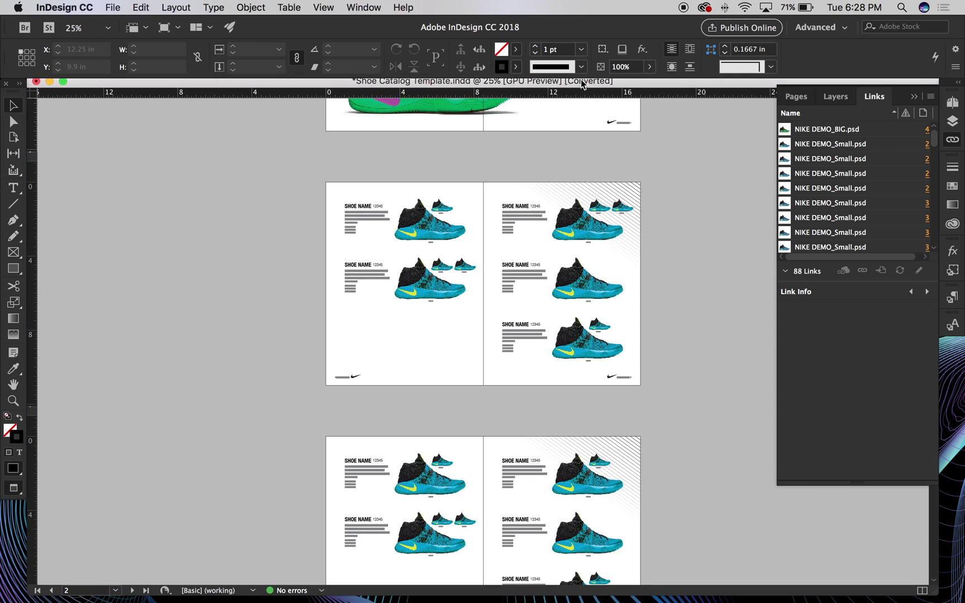
left_click(810, 97)
left_click_drag(776, 195, 663, 196)
key("alt+Page_Down")
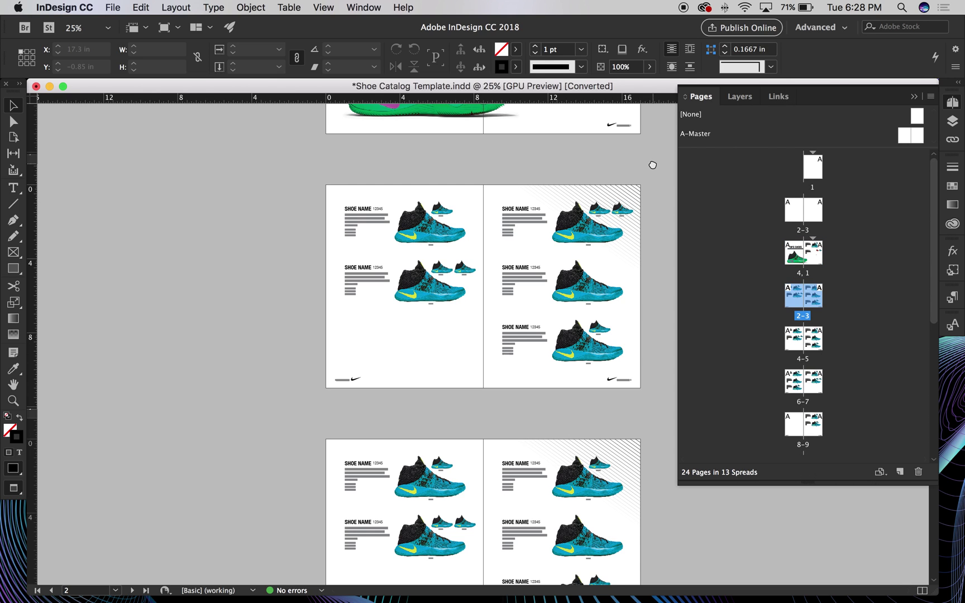
Enlarge the master page area above the page thumbnails, select the A-Master spread, and look over the page thumbnails
scroll(558, 469, "up", 2)
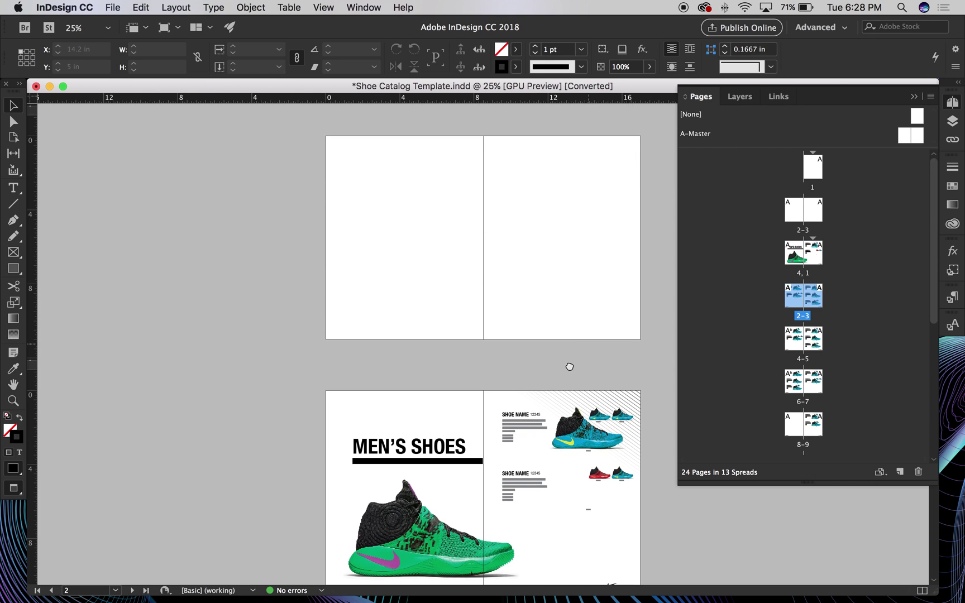
scroll(569, 367, "down", 5)
left_click_drag(546, 412, 692, 504)
scroll(692, 504, "right", 3)
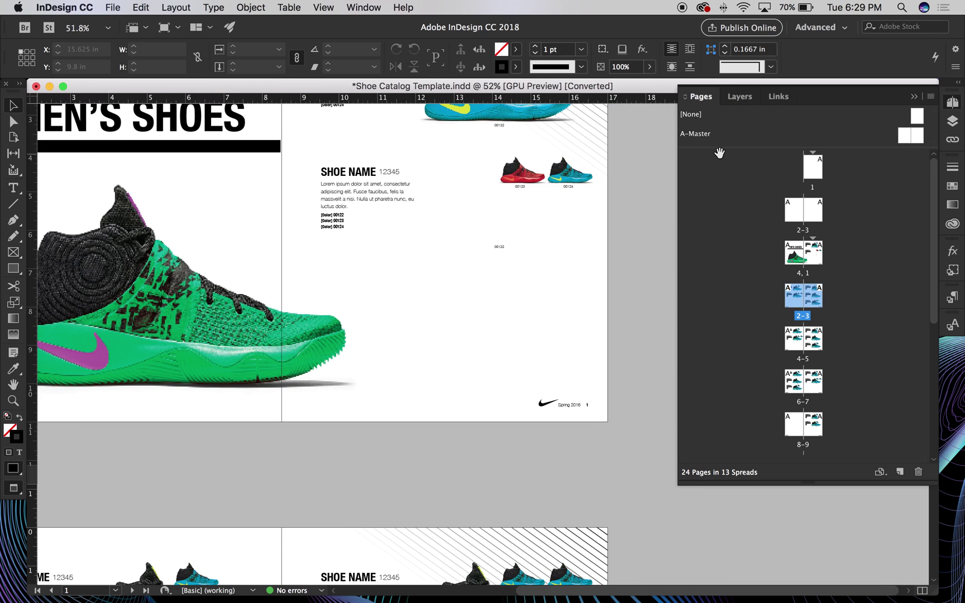
left_click_drag(720, 151, 726, 204)
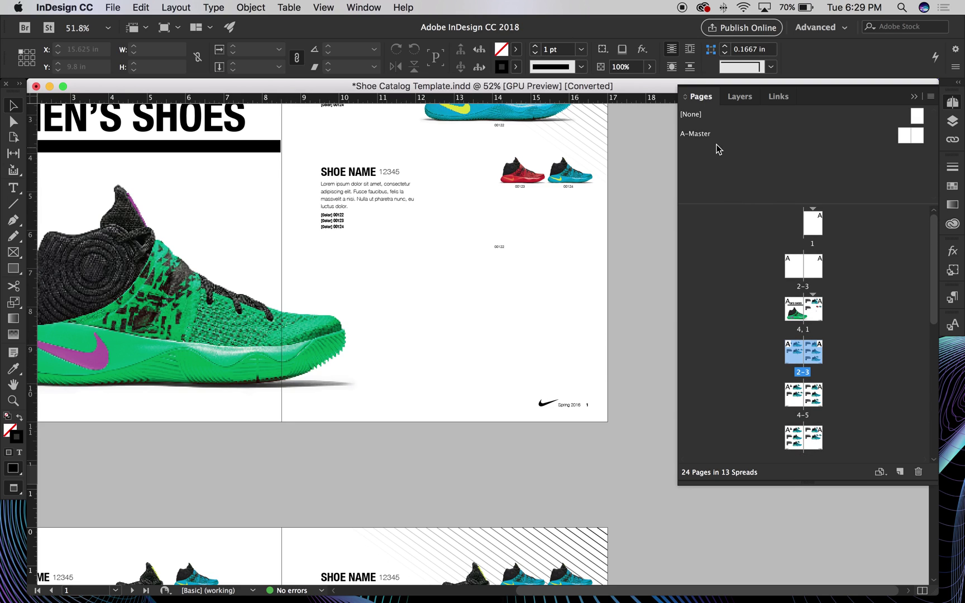
left_click(698, 137)
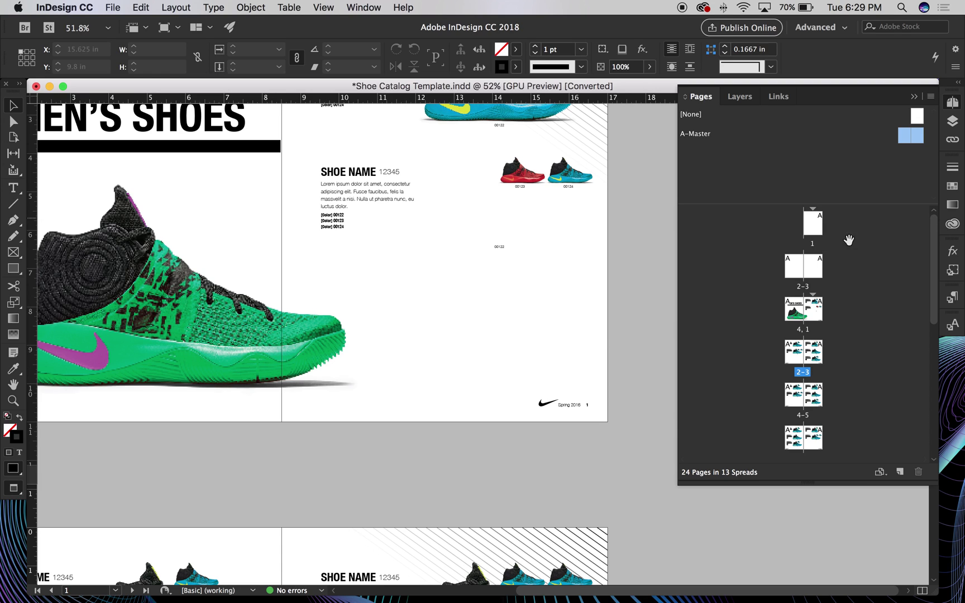
scroll(941, 257, "down", 3)
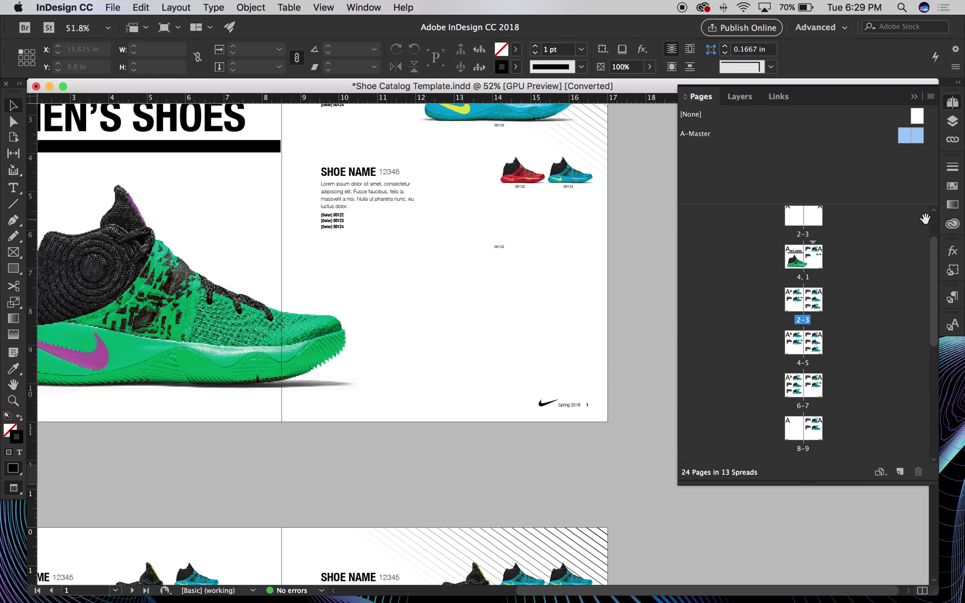
scroll(931, 257, "down", 2)
scroll(931, 257, "up", 3)
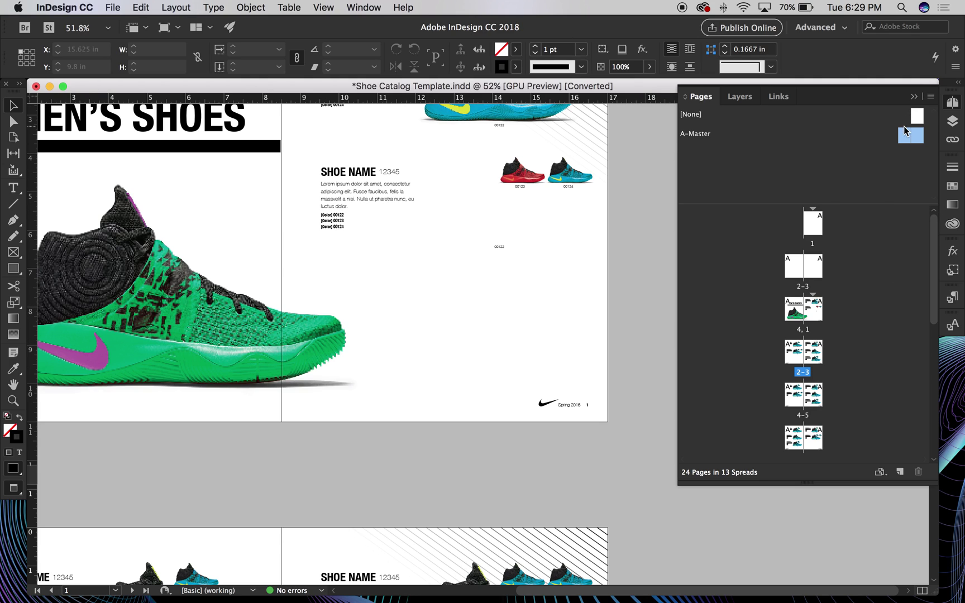
Open the A-Master spread and inspect its two pages
double_click(913, 136)
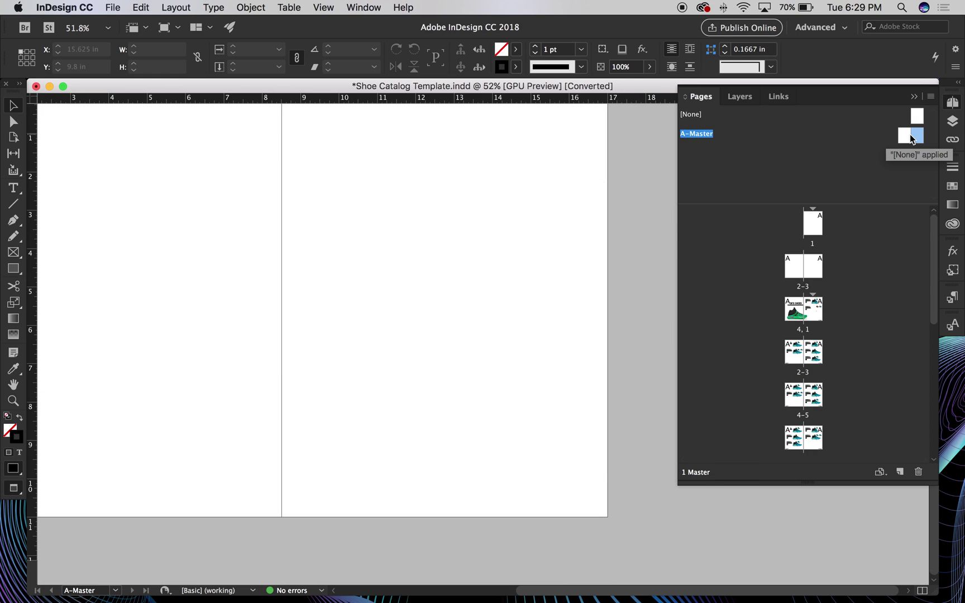
left_click_drag(604, 240, 653, 250)
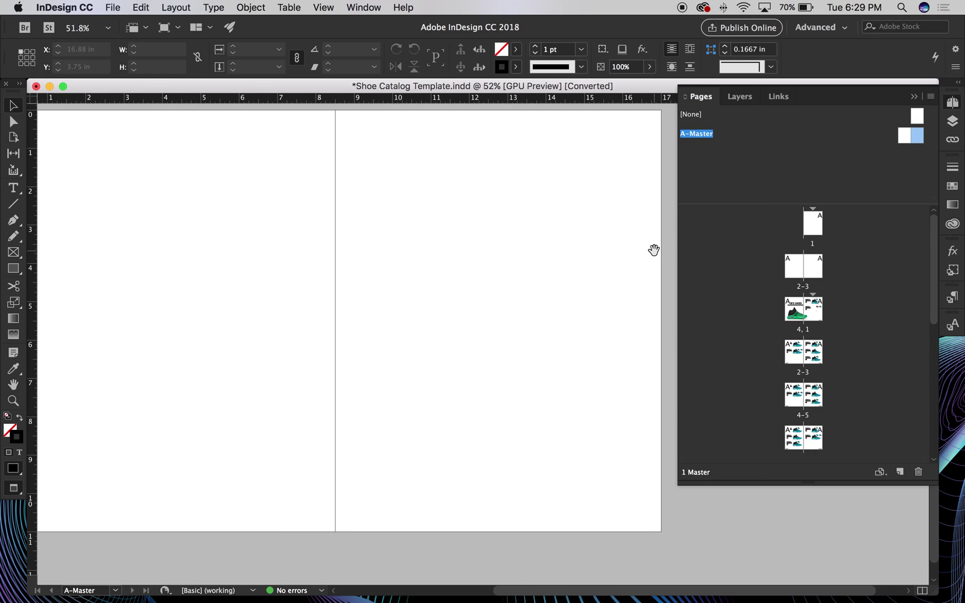
key("super+minus")
left_click_drag(321, 241, 418, 259)
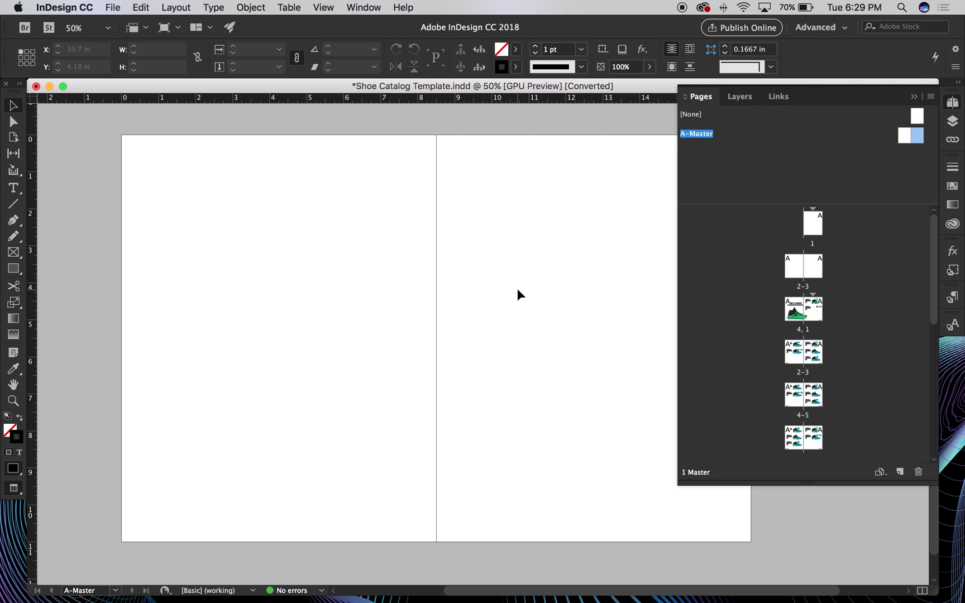
scroll(531, 291, "right", 5)
scroll(531, 291, "down", 2)
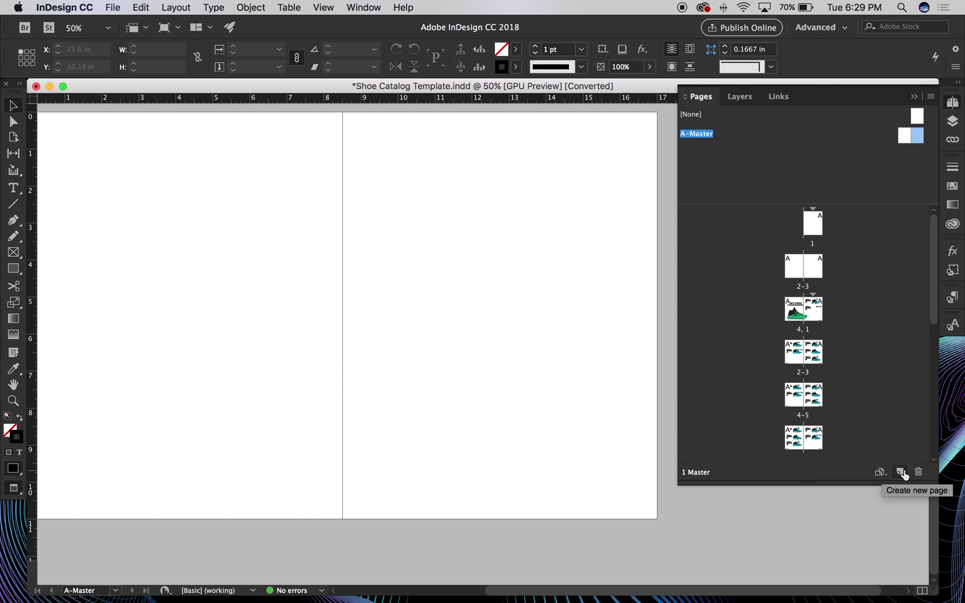
Create a new blank two-page B-Master spread and bring it into view
left_click(901, 473)
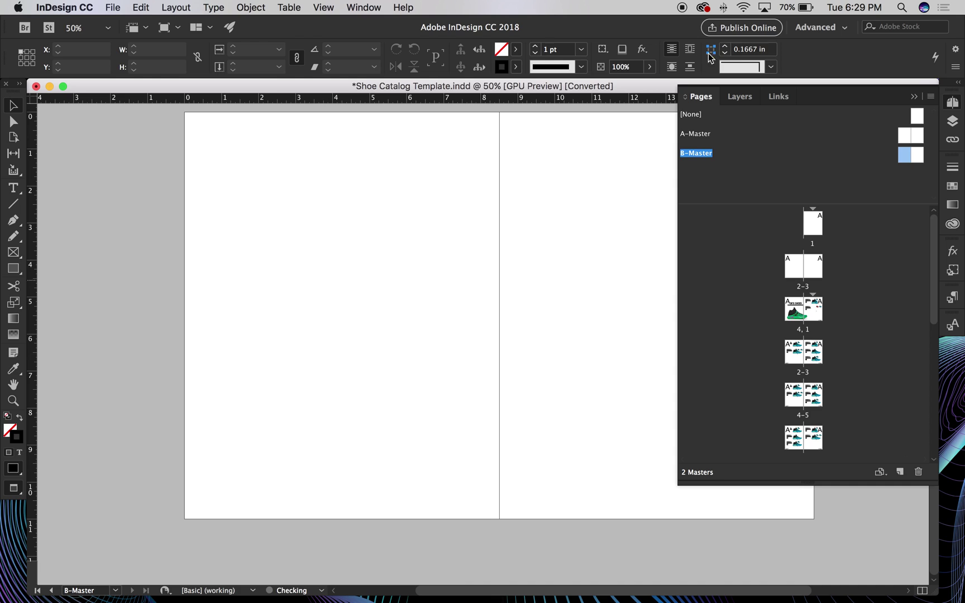
scroll(602, 251, "right", 5)
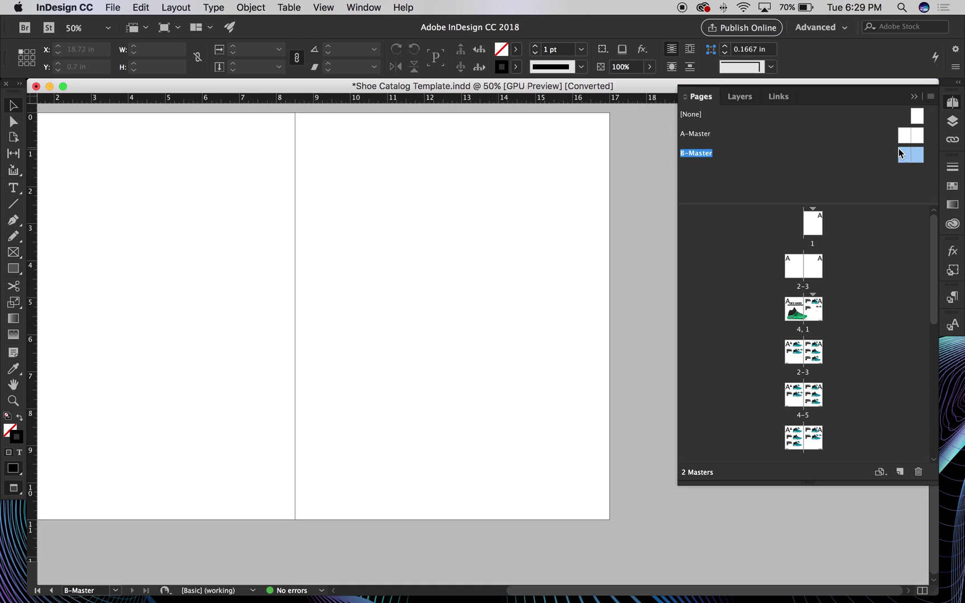
right_click(704, 159)
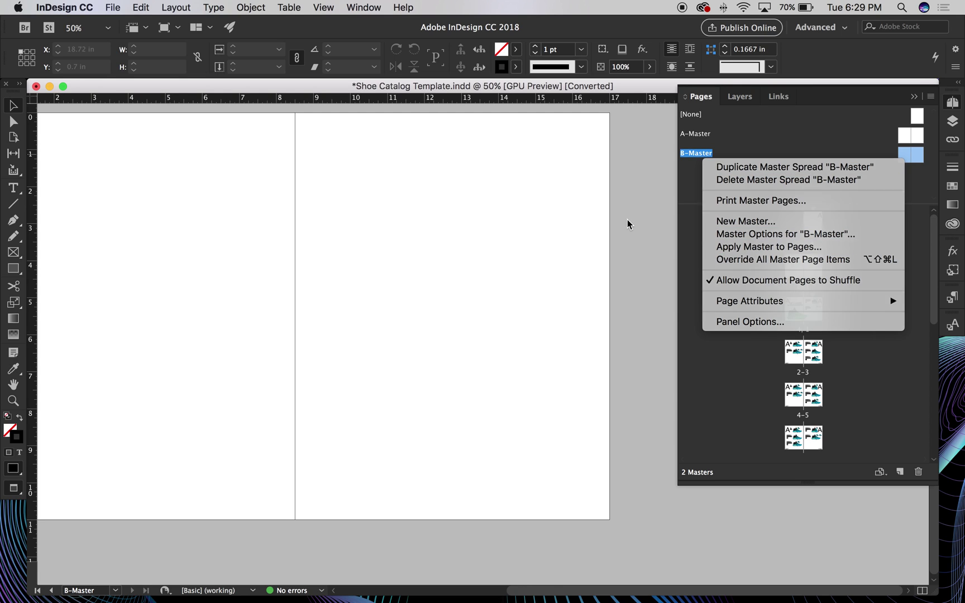
left_click(553, 232)
left_click_drag(271, 228, 427, 230)
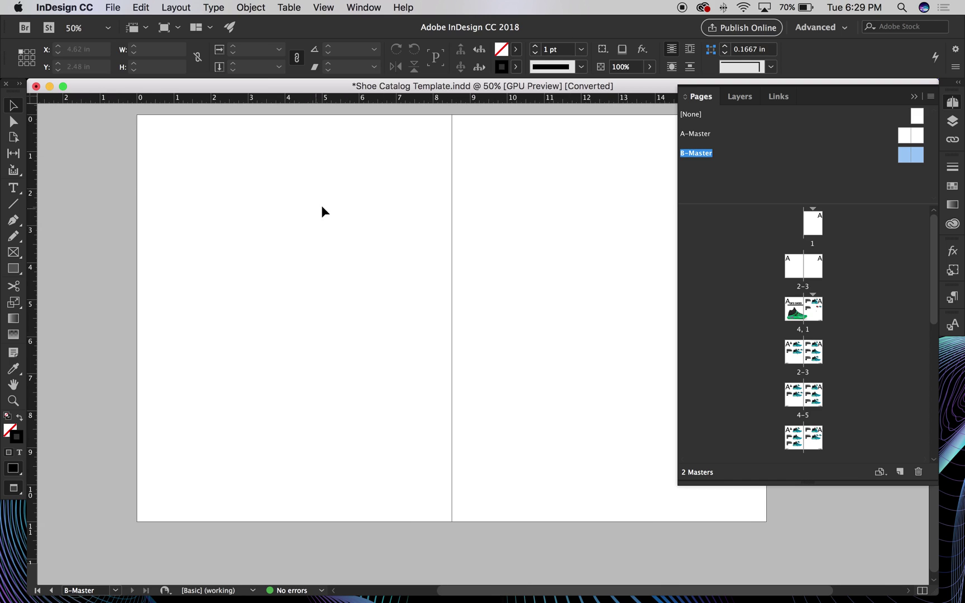
Draw a text frame about 3.08 by 0.61 in near the lower outer corner of B-Master's left page and place the text cursor inside
left_click(14, 269)
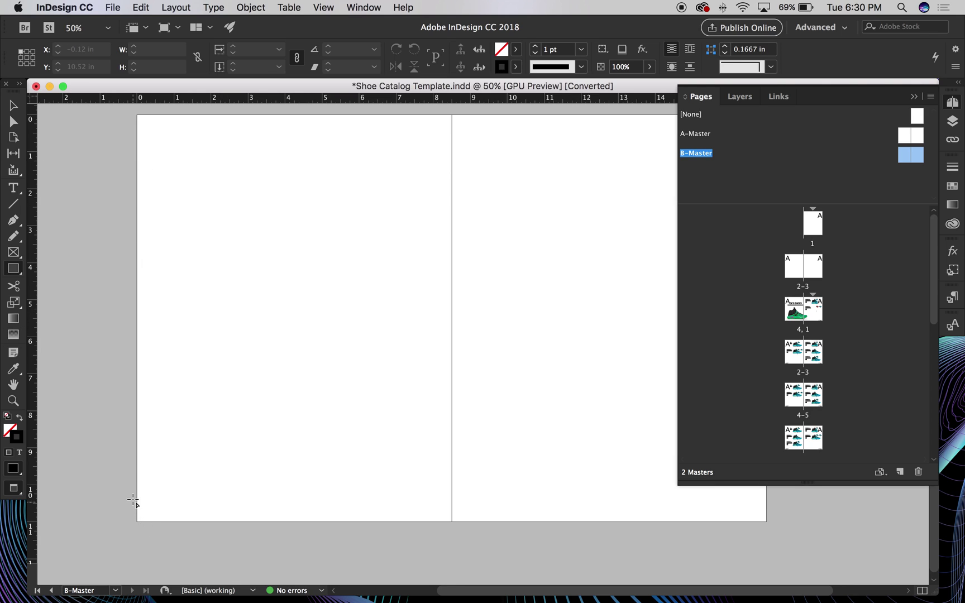
left_click(13, 106)
left_click(14, 188)
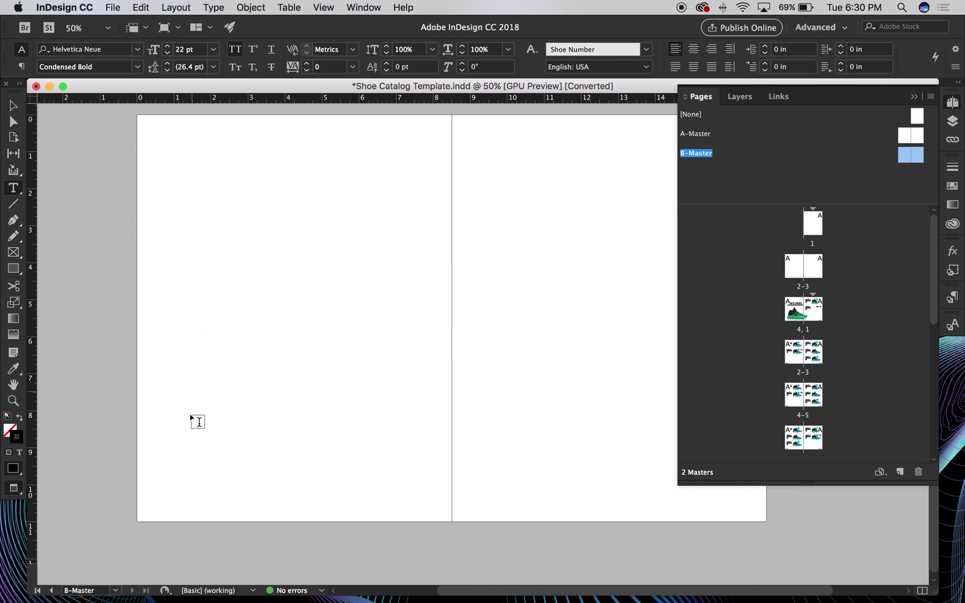
left_click_drag(155, 475, 267, 496)
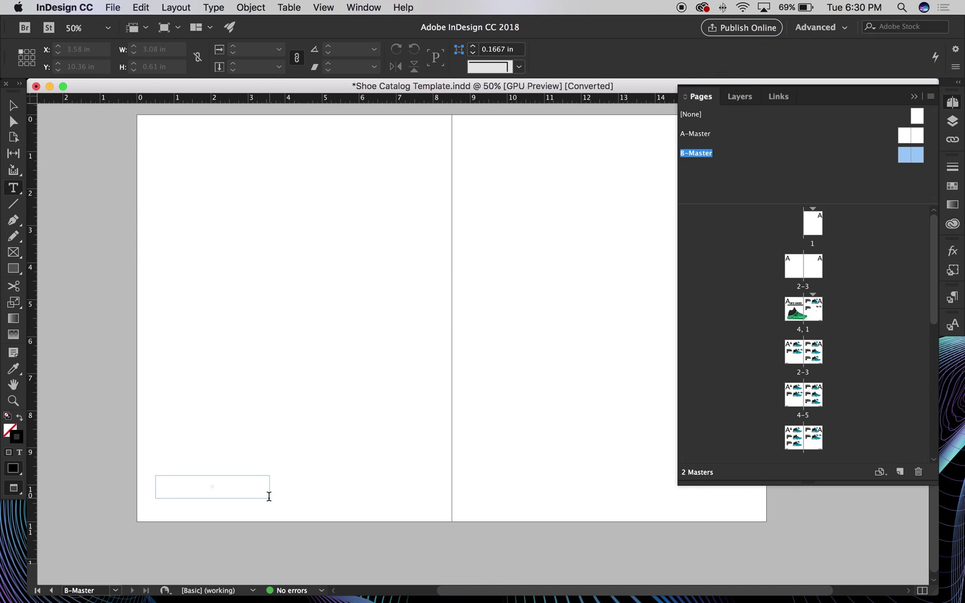
left_click(13, 106)
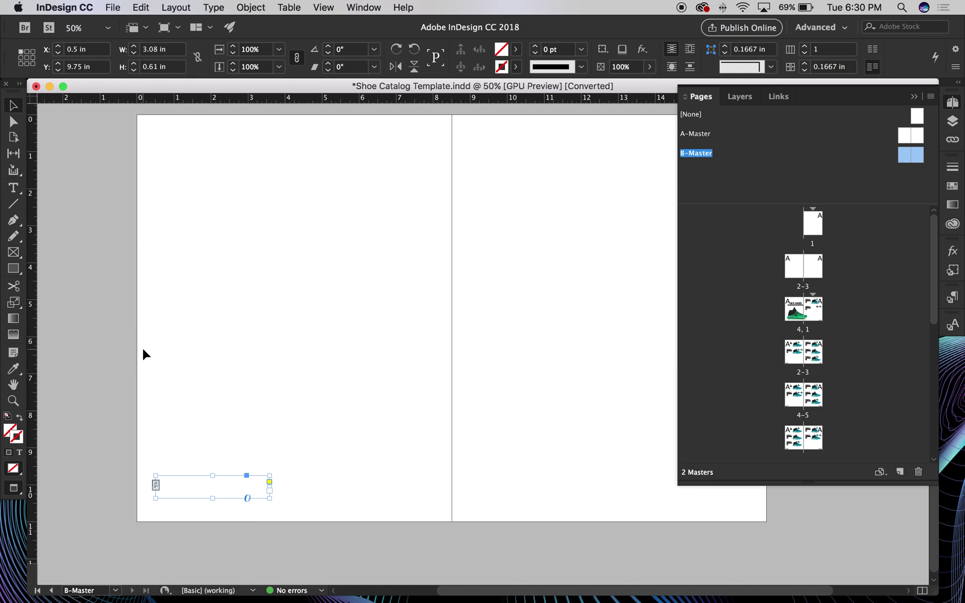
key("shift+p")
key("s")
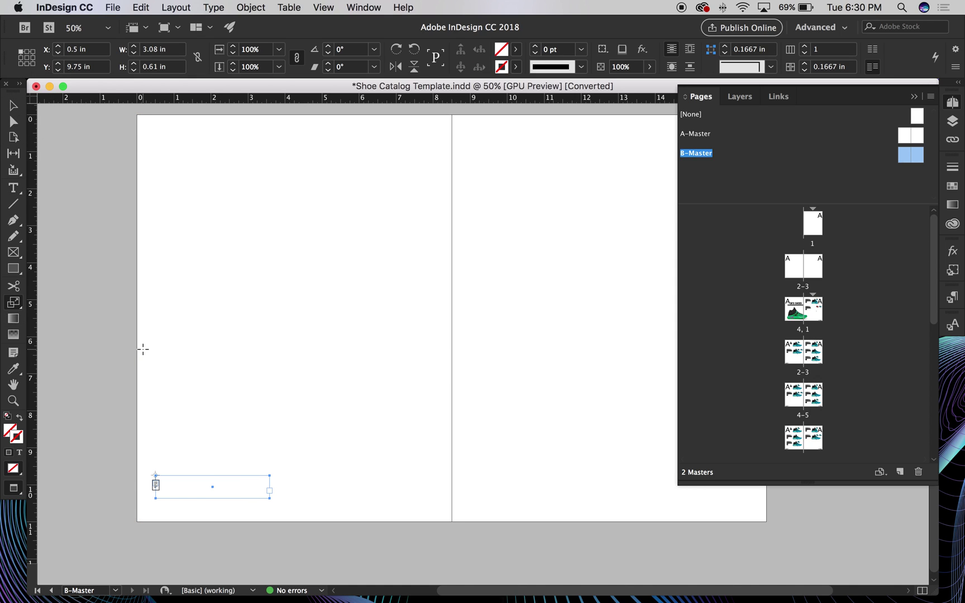
left_click(14, 188)
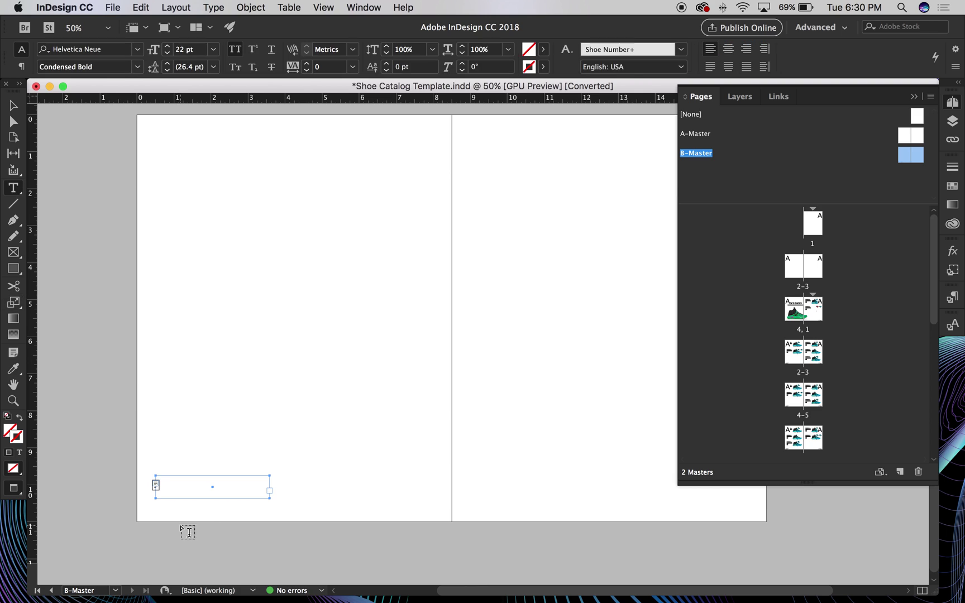
left_click(187, 487)
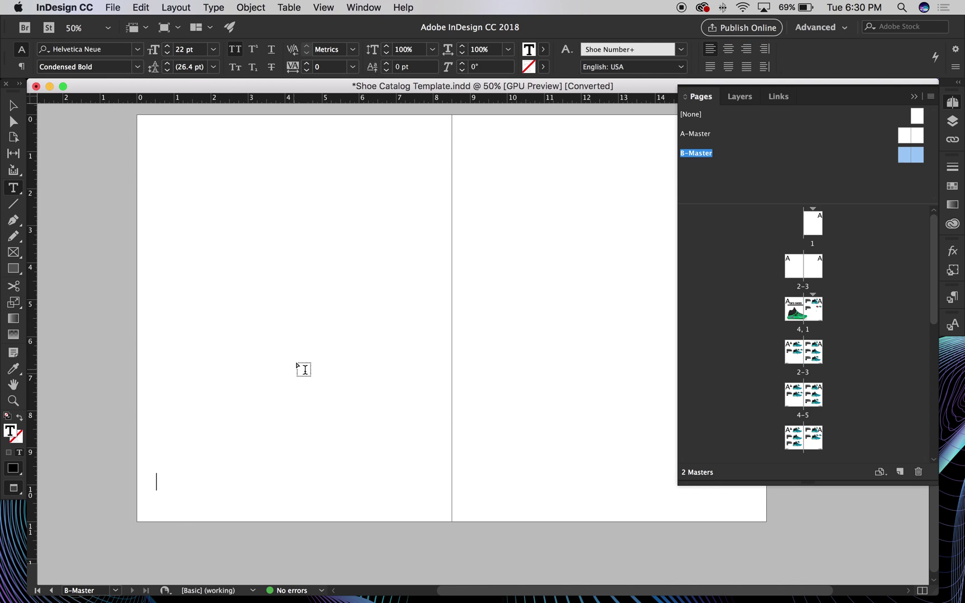
Set the text size to 8 pt and enter PAGE in the left page's text frame
left_click(190, 49)
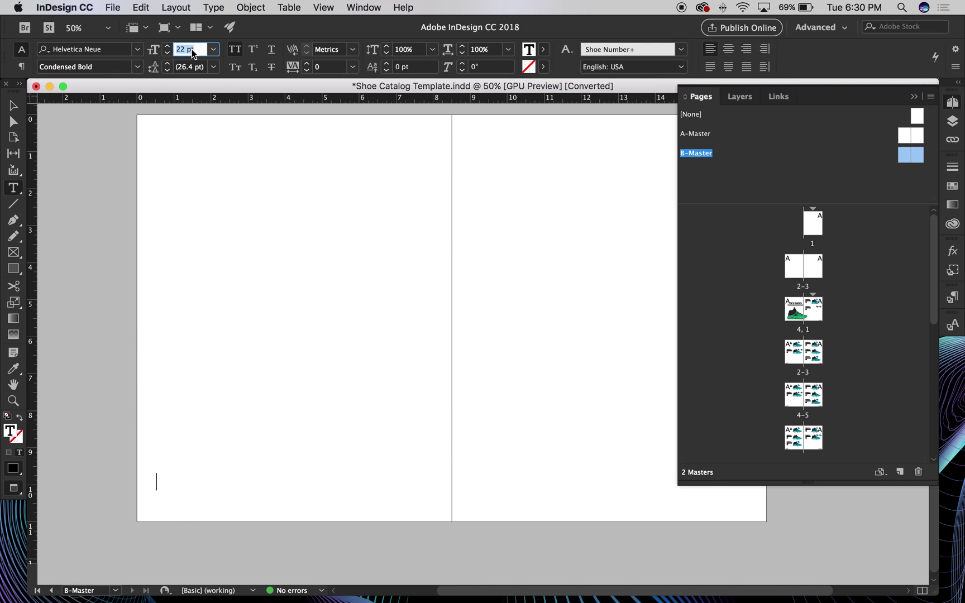
type("12")
key("Return")
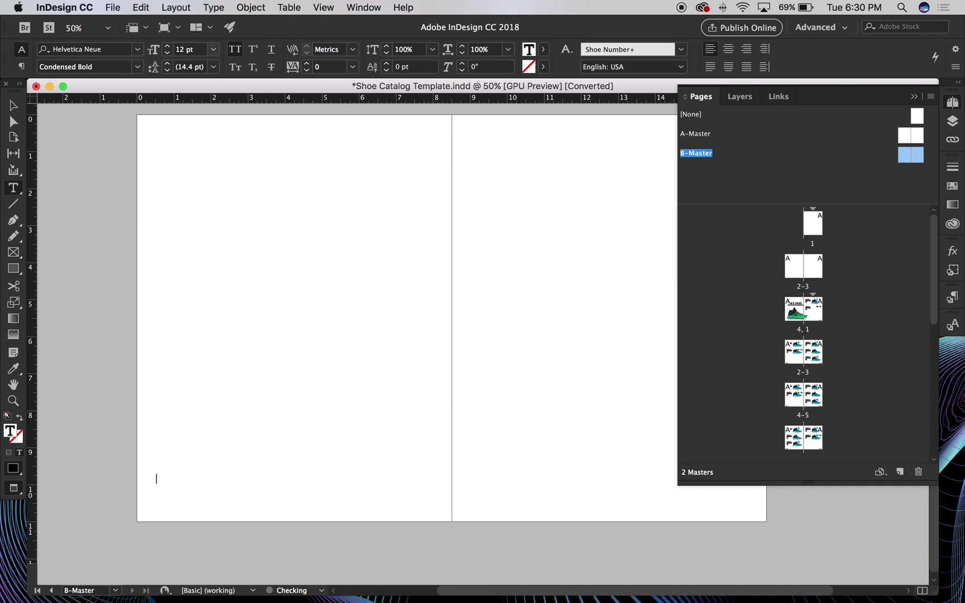
double_click(196, 52)
type("8")
key("Return")
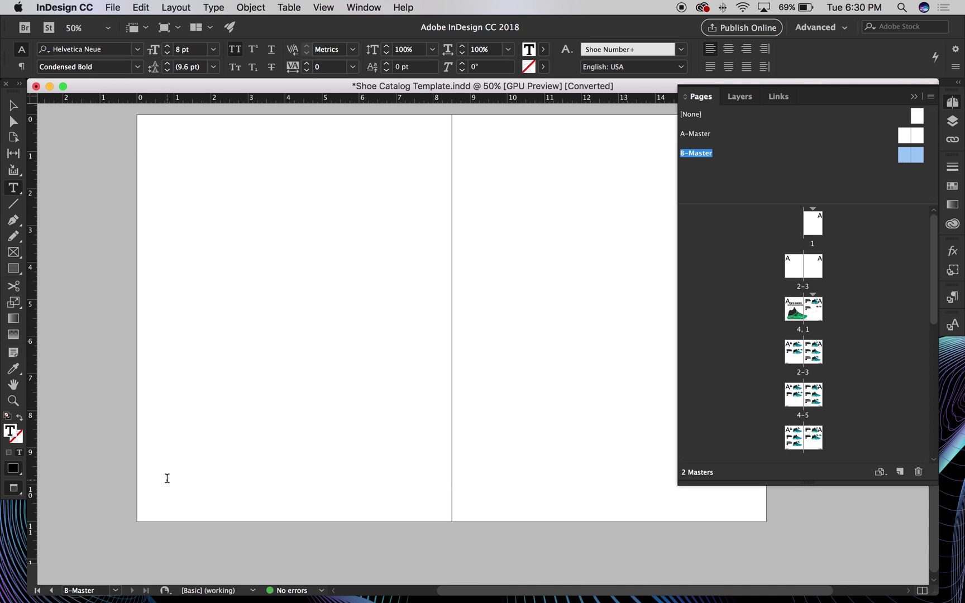
key("alt+shift+super+n")
key("super+1")
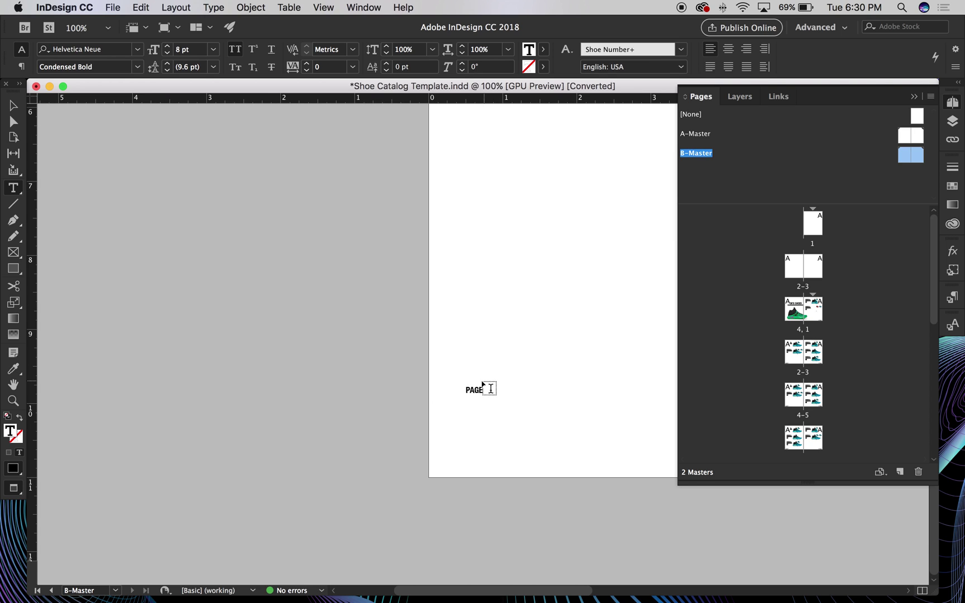
Enlarge the word PAGE to 14 pt
double_click(469, 386)
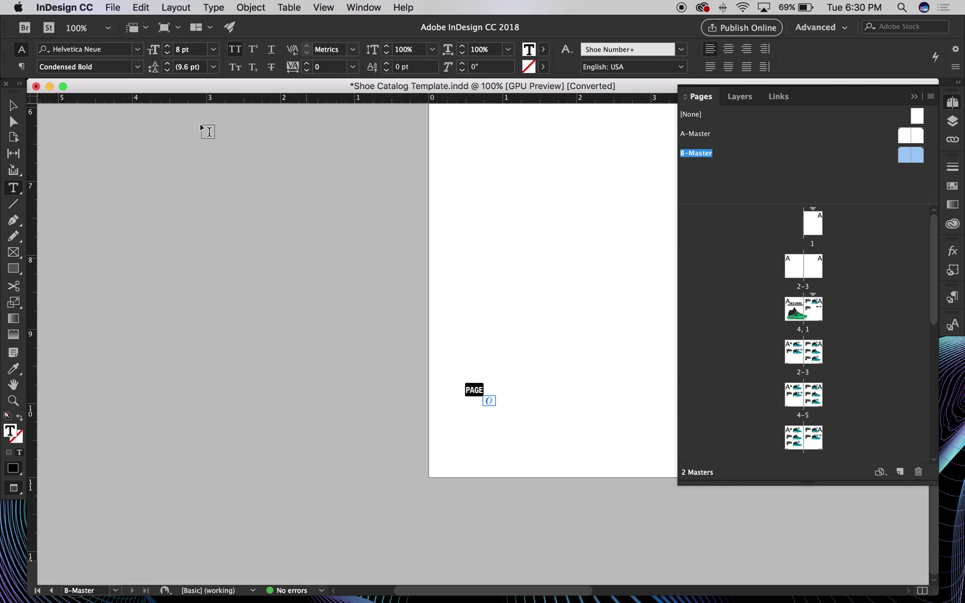
left_click(189, 50)
type("12")
key("Return")
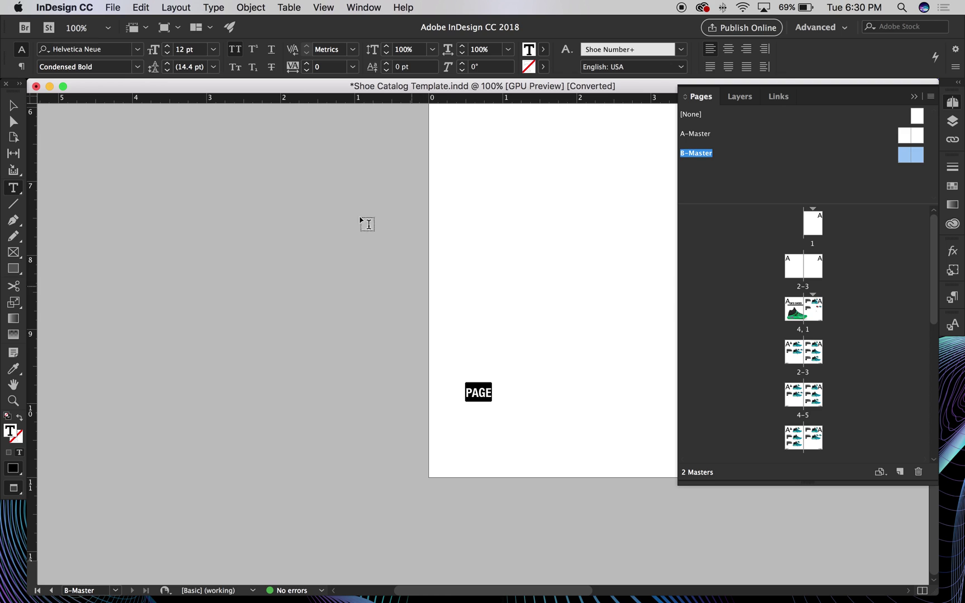
key("super+shift+period")
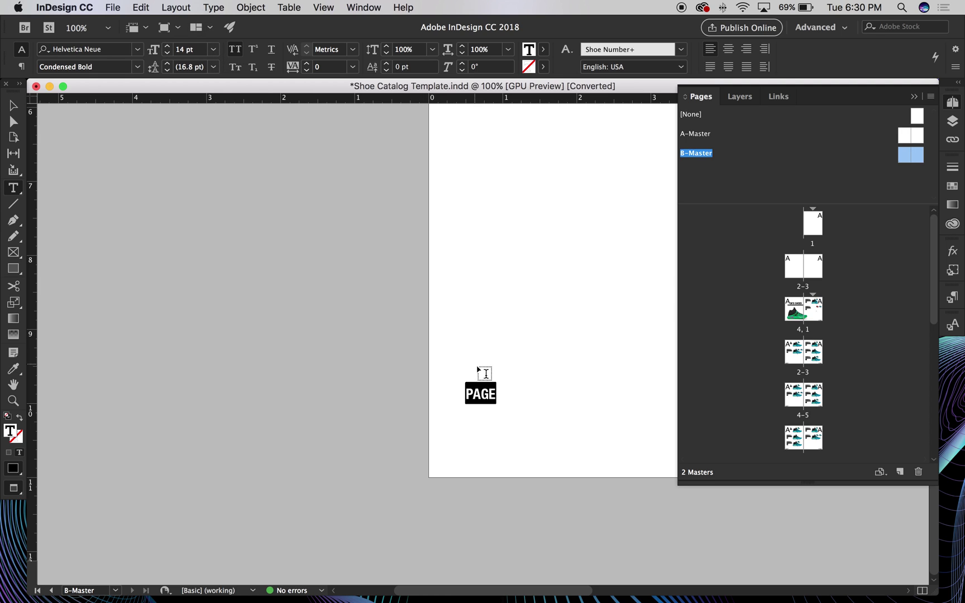
left_click(499, 394)
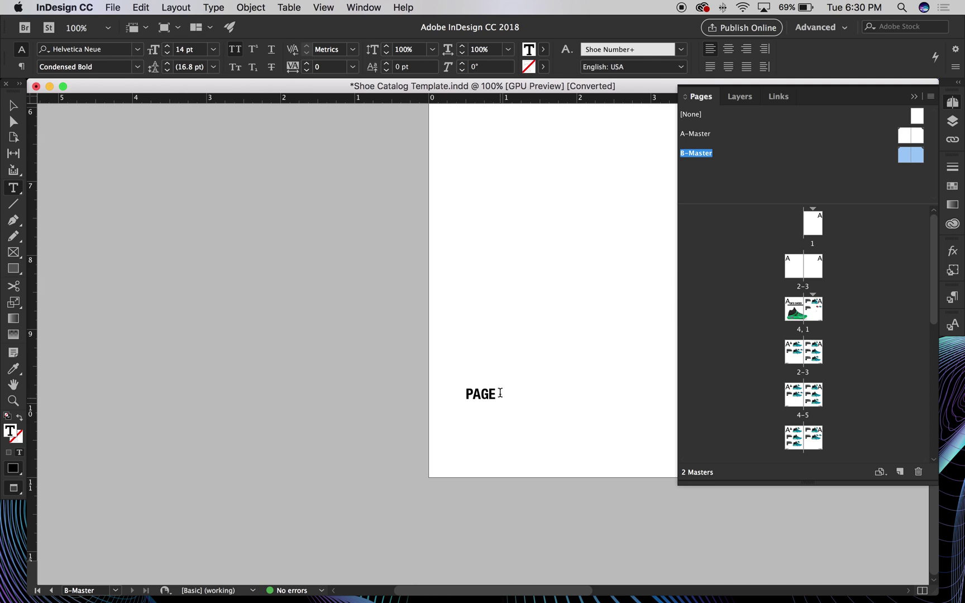
Move the PAGE frame down to the left page's bottom edge, inset to X 0.42 in and Y 10.39 in
key("Escape")
scroll(351, 241, "right", 5)
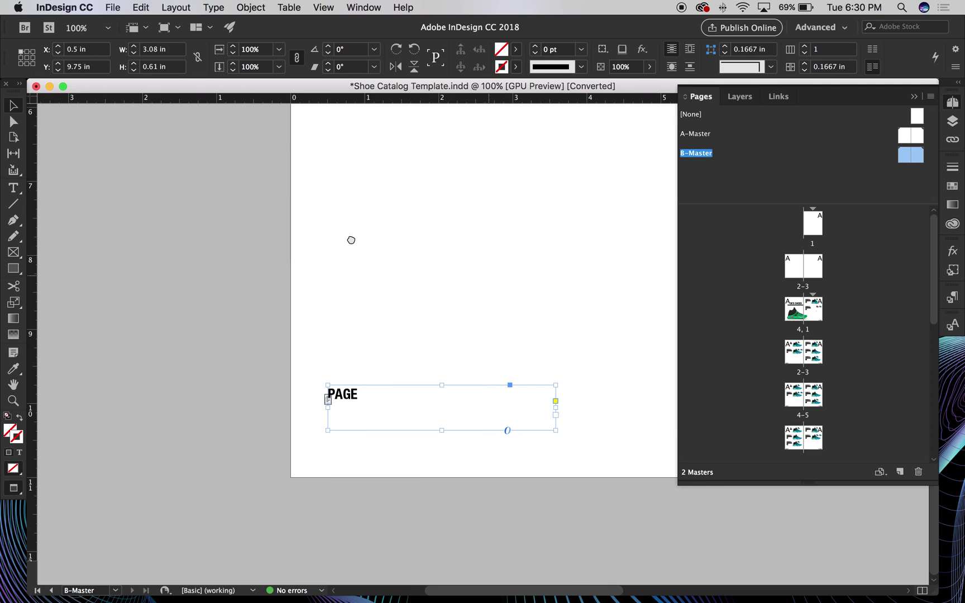
left_click_drag(353, 397, 317, 441)
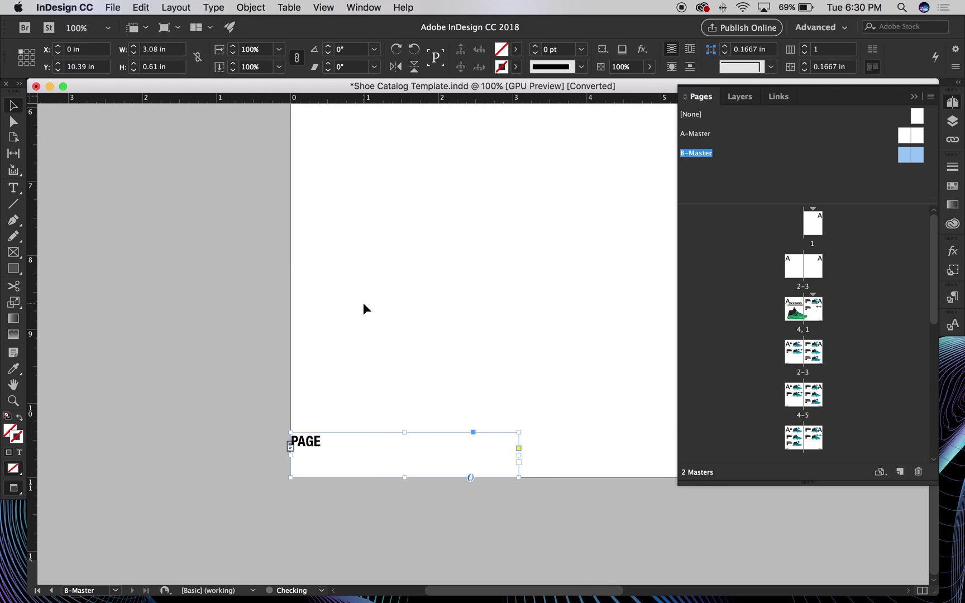
key("shift+Right")
key("shift+Right")
key("shift+Right")
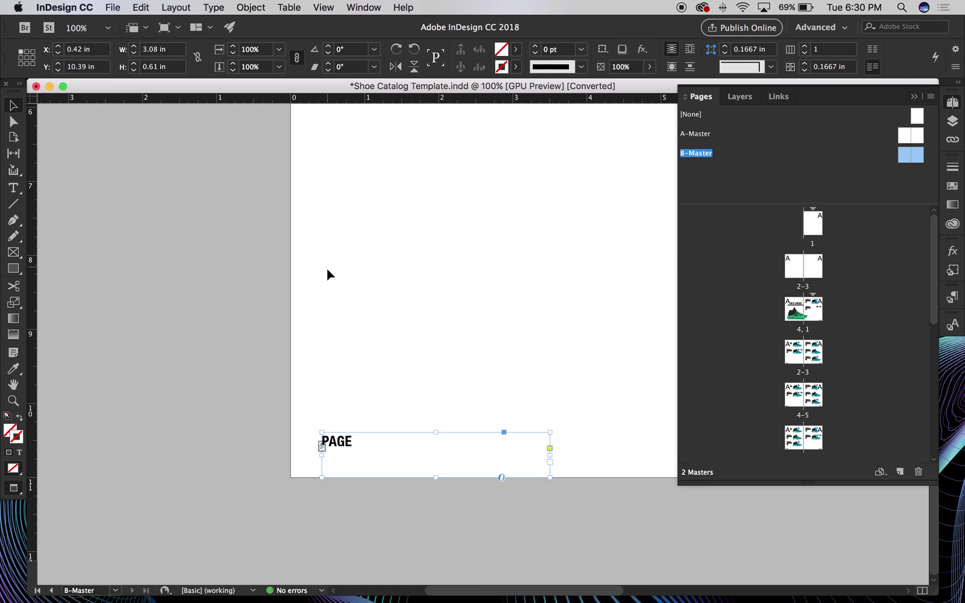
left_click(304, 281)
scroll(304, 280, "right", 5)
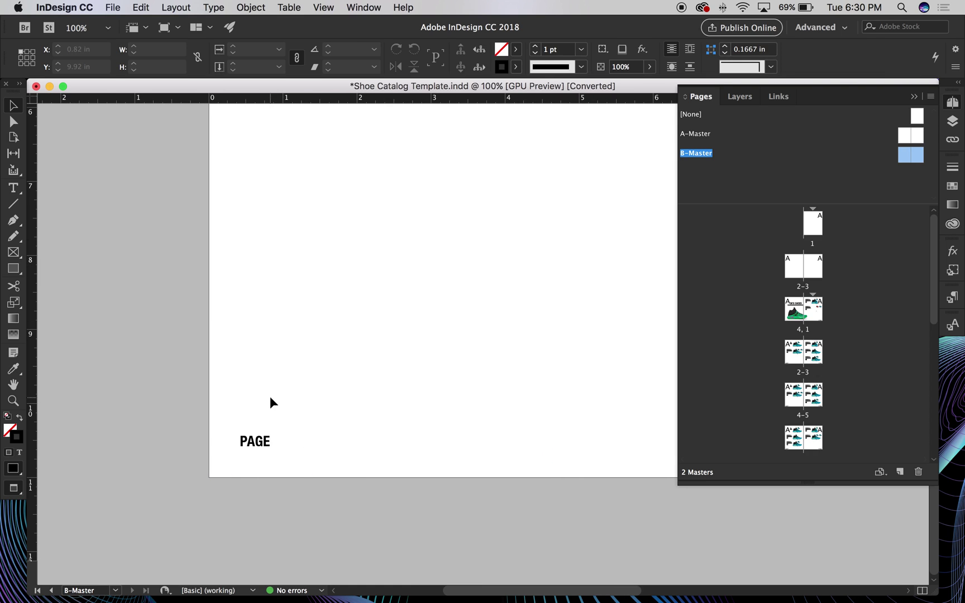
Duplicate the PAGE frame straight across onto B-Master's right page, at about X 9.9 in and Y 10.39 in
left_click(263, 444)
key("super+minus")
key("super+minus")
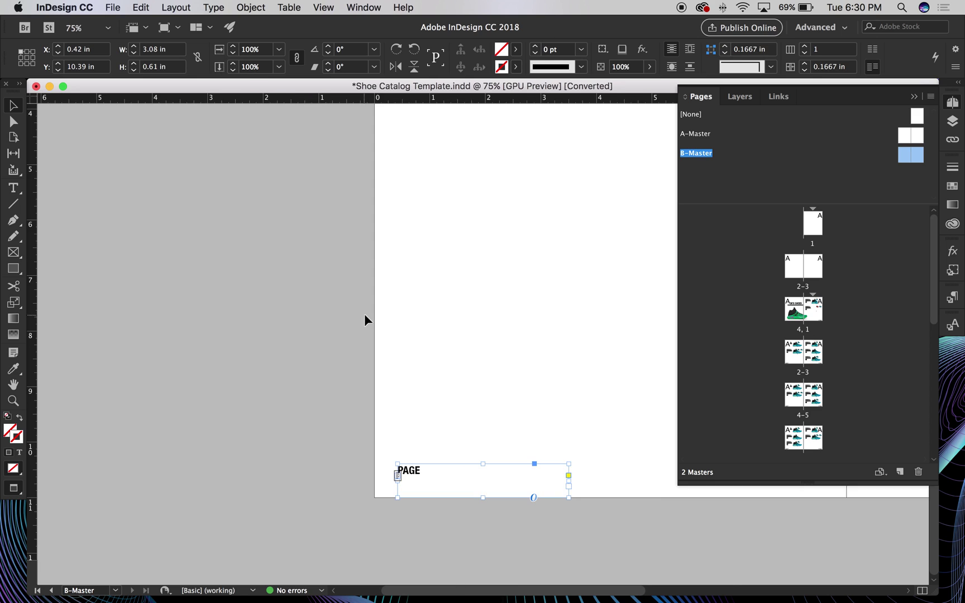
key("super+minus")
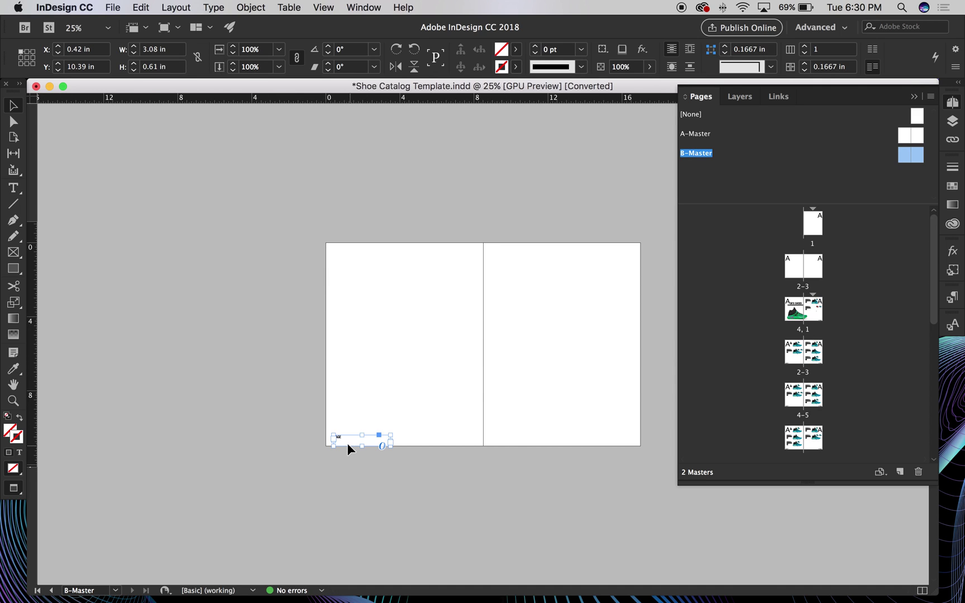
left_click_drag(339, 441, 520, 441)
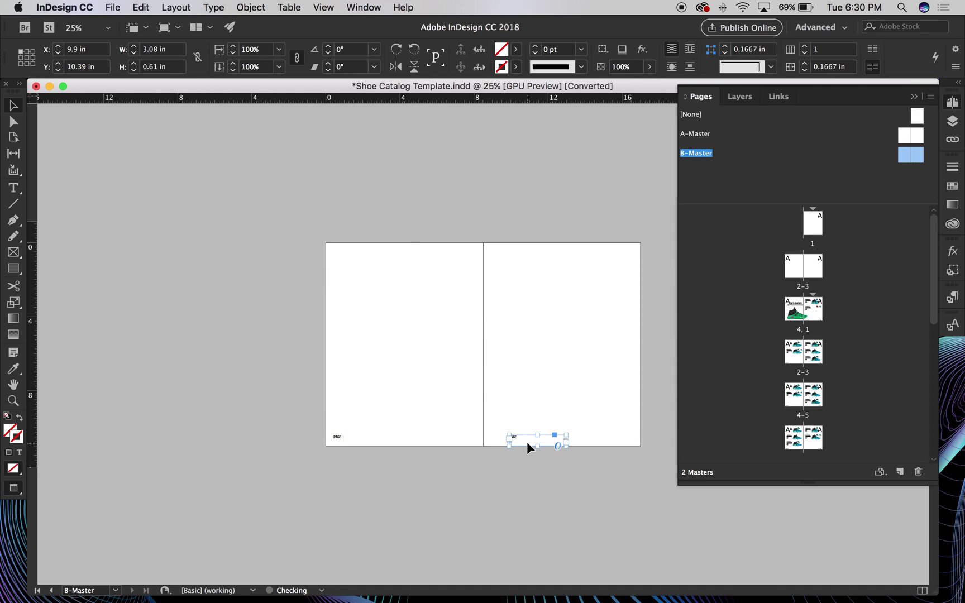
Right-align the text in the copied frame and move it to the right page's lower outer corner, slightly inset from the edge
double_click(527, 442)
double_click(527, 441)
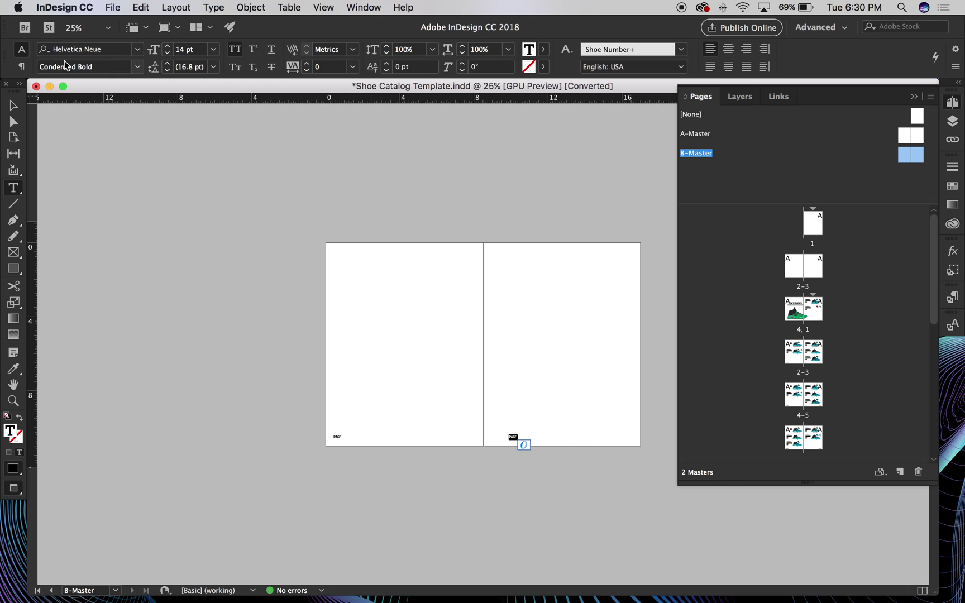
left_click(21, 67)
left_click(81, 49)
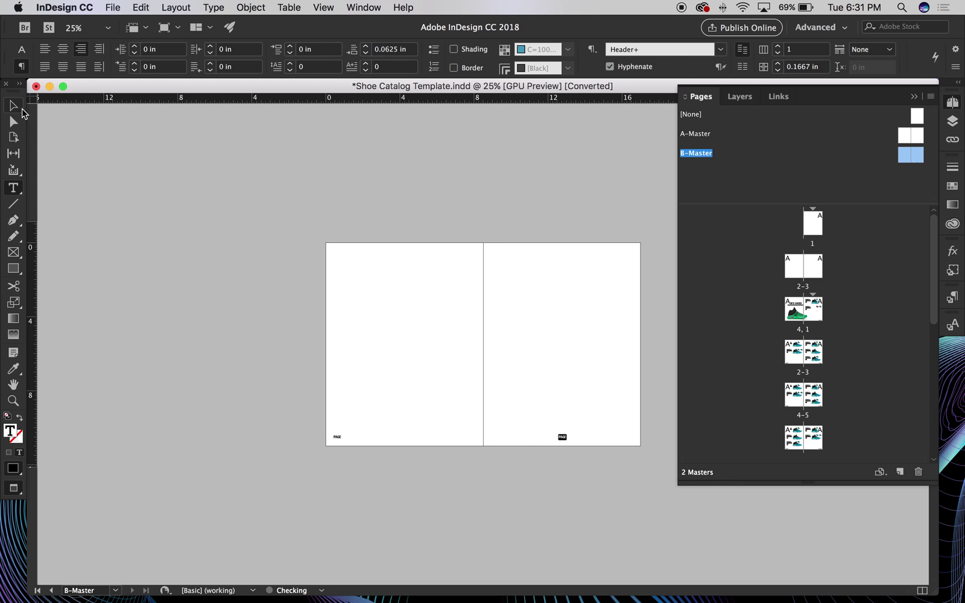
key("Escape")
left_click(377, 188)
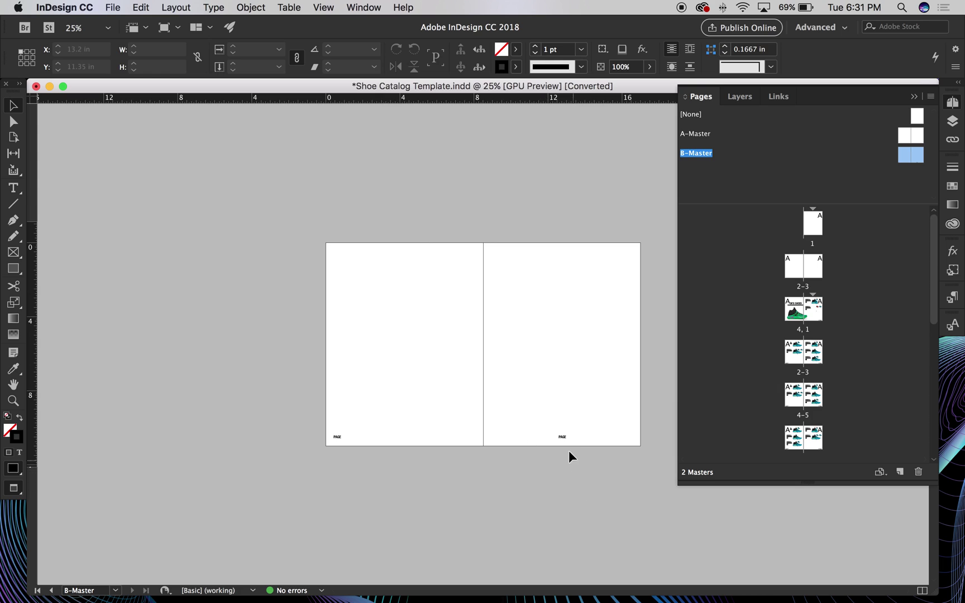
left_click_drag(569, 439, 638, 440)
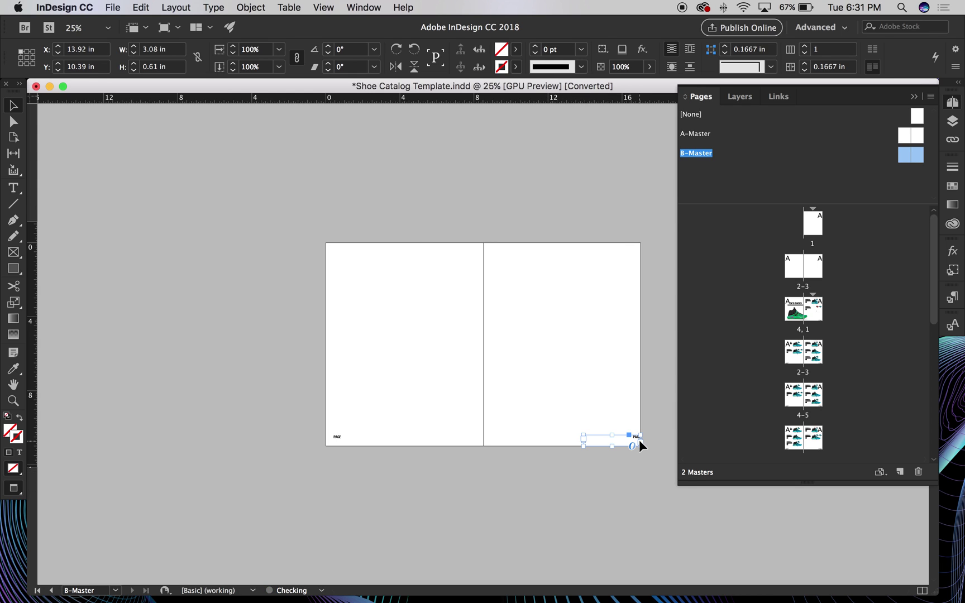
left_click(506, 377)
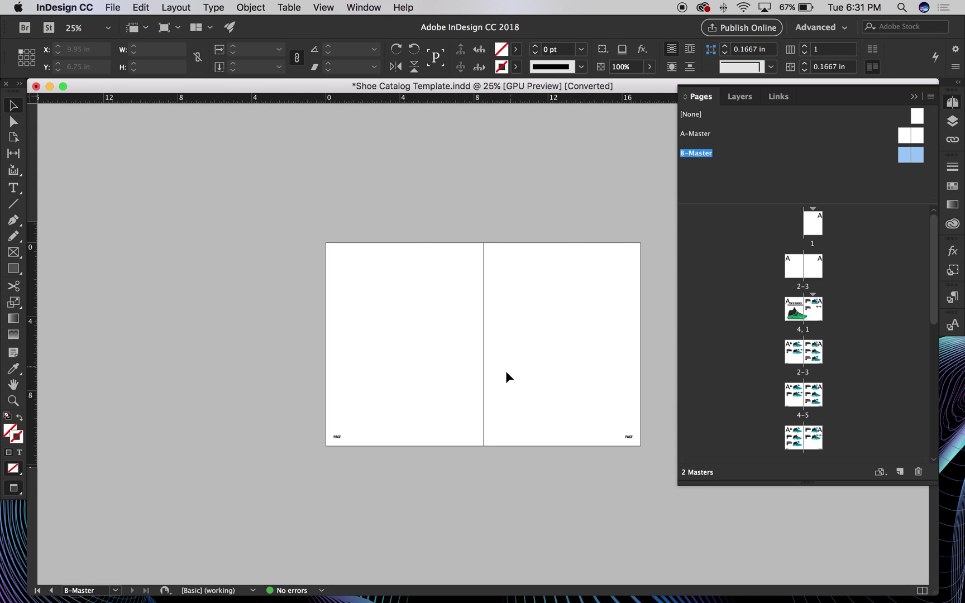
Add a placeholder X after the word PAGE on B-Master's left page
left_click(340, 420)
scroll(429, 446, "right", 1)
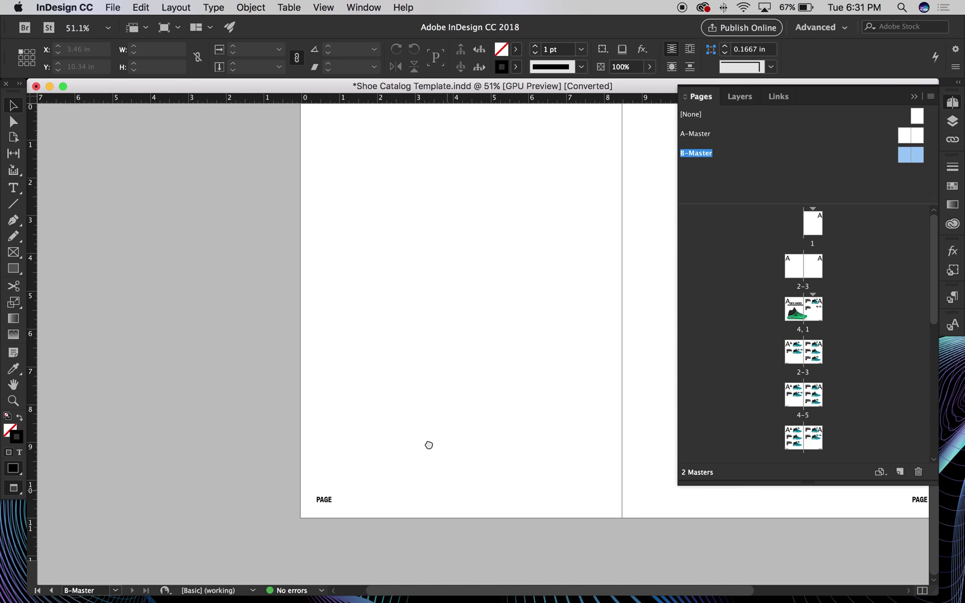
scroll(378, 495, "right", 5)
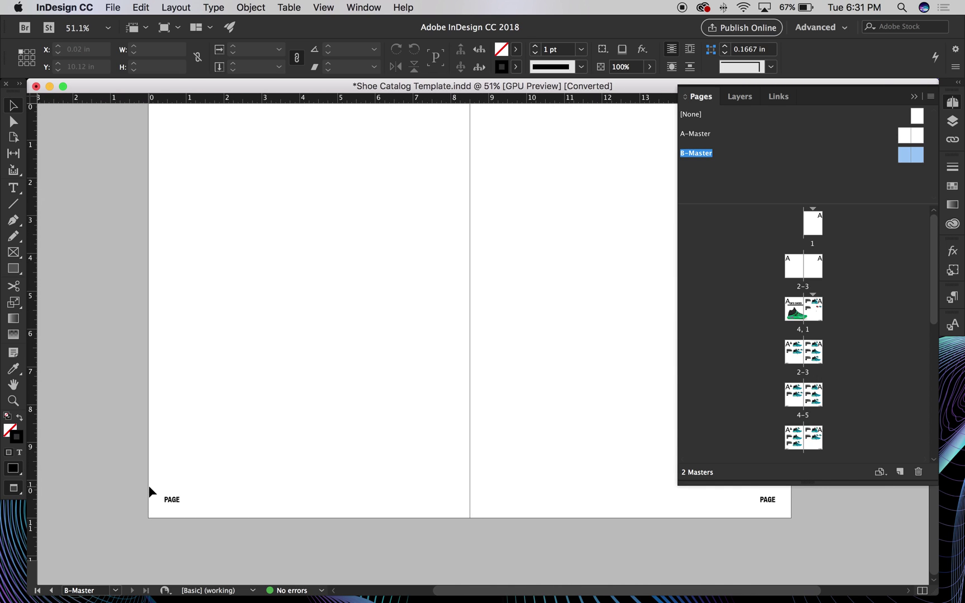
double_click(179, 503)
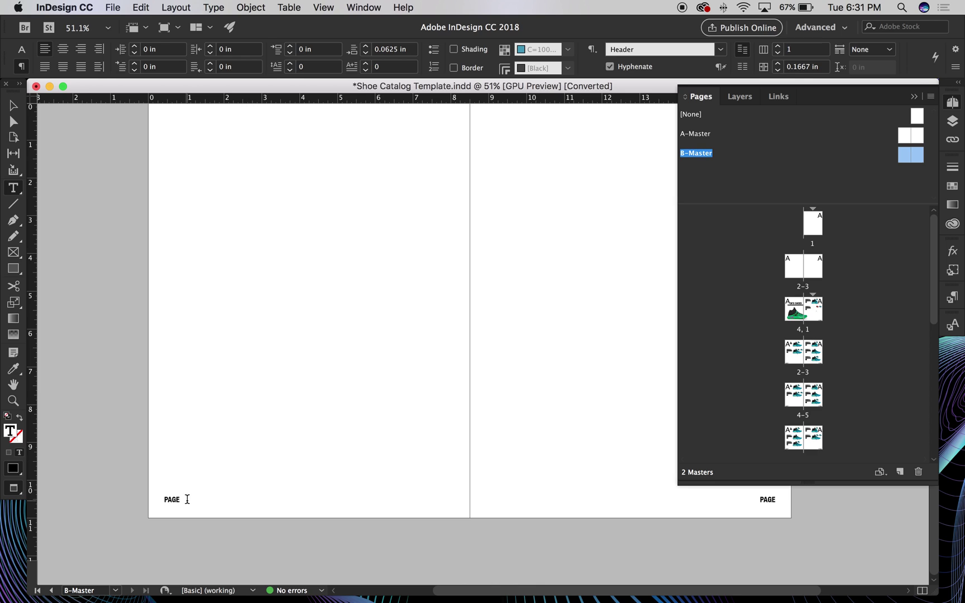
type("X")
Replace the placeholder X with the Current Page Number marker
key("super+equal")
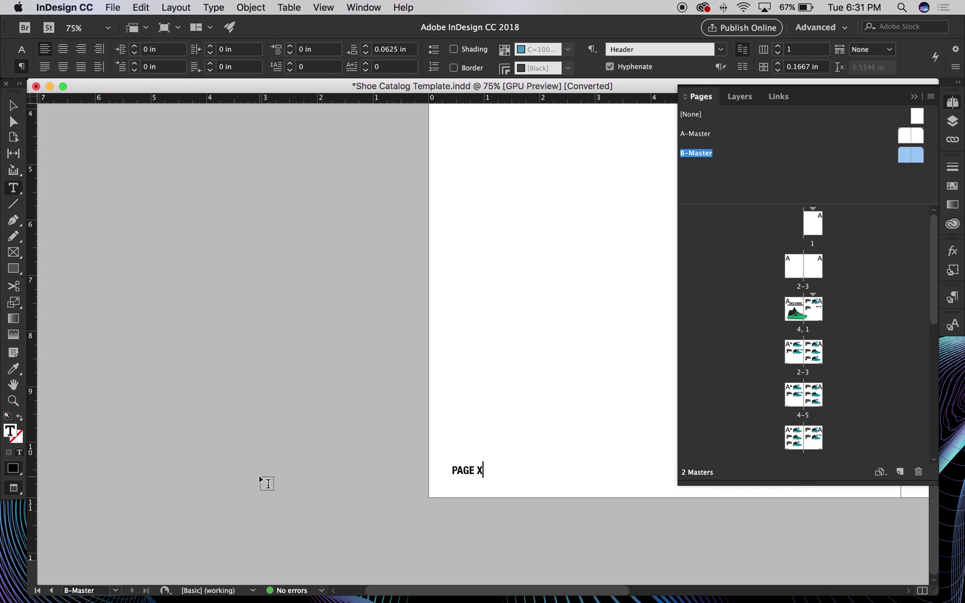
double_click(479, 471)
left_click(163, 7)
mouse_move(206, 6)
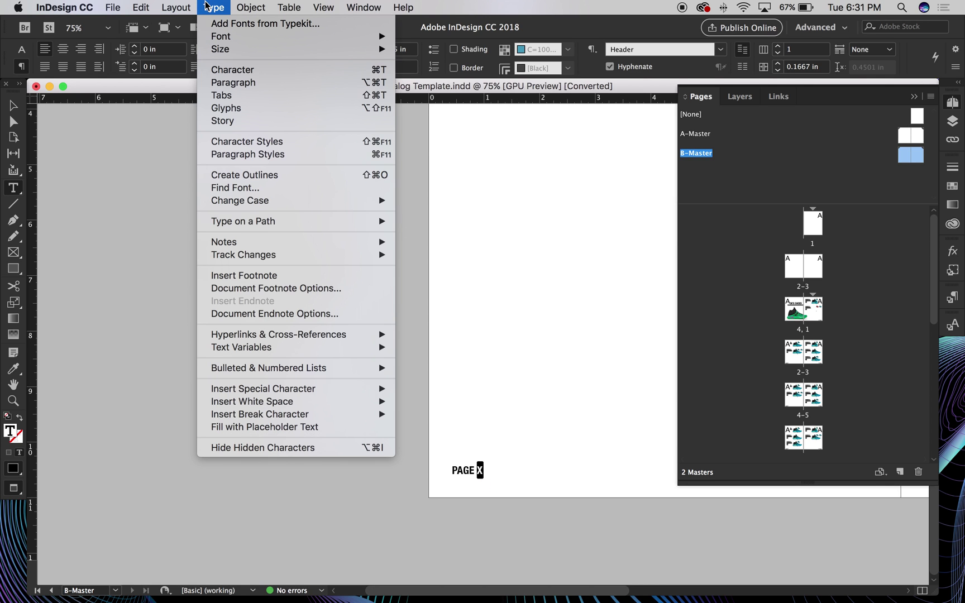
mouse_move(319, 390)
mouse_move(442, 391)
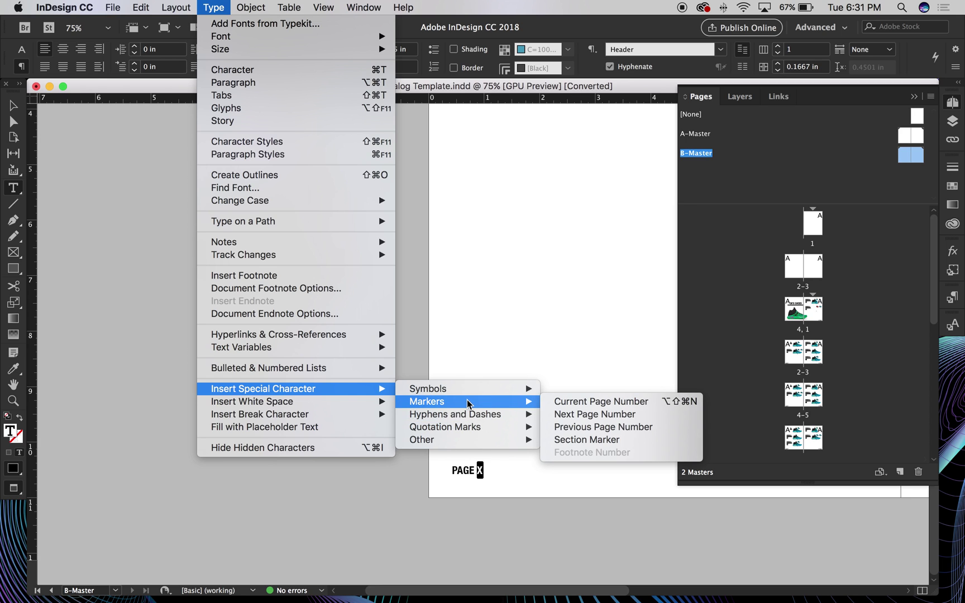
left_click(569, 402)
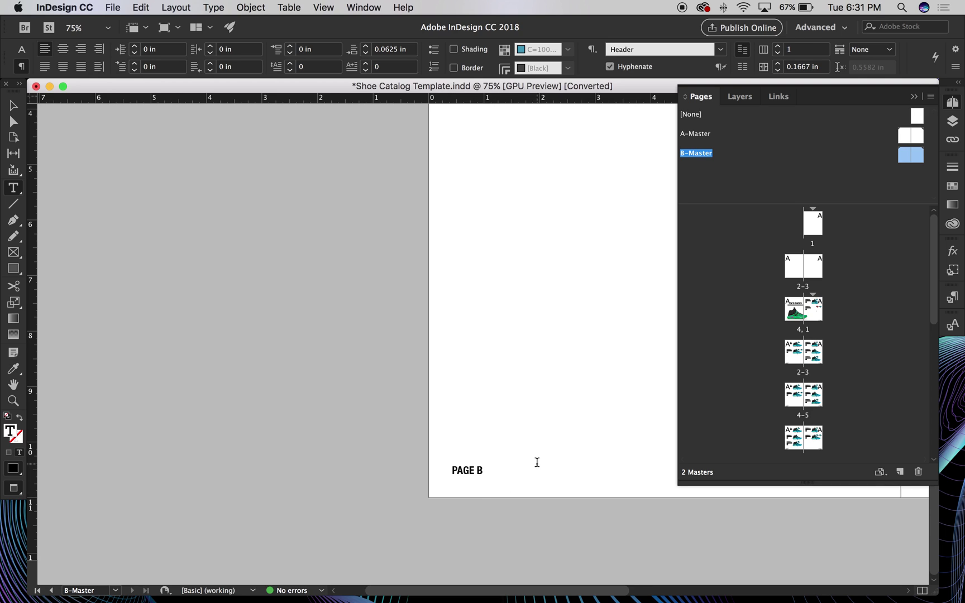
Copy the PAGE text with its page number marker from B-Master's left page and paste it over PAGE on the right page
scroll(537, 463, "right", 2)
mouse_move(443, 473)
left_mouse_down()
mouse_move(431, 474)
mouse_move(471, 471)
left_mouse_up()
key("super+c")
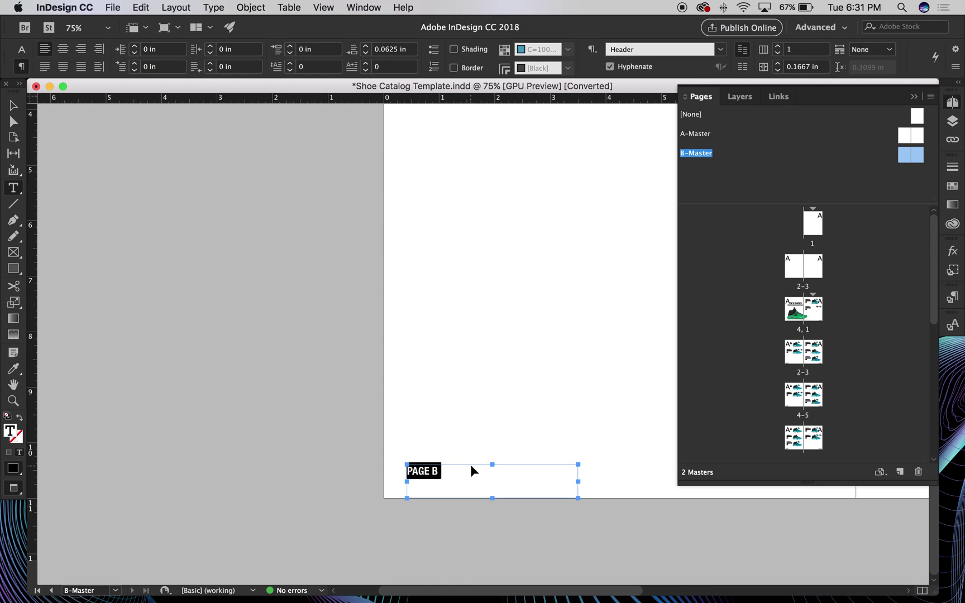
scroll(480, 475, "right", 20)
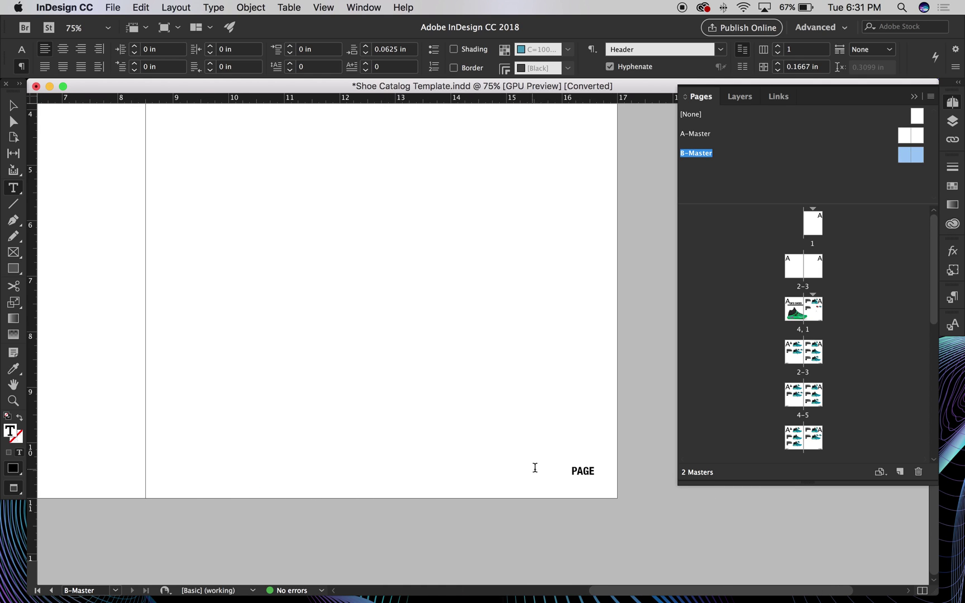
double_click(579, 472)
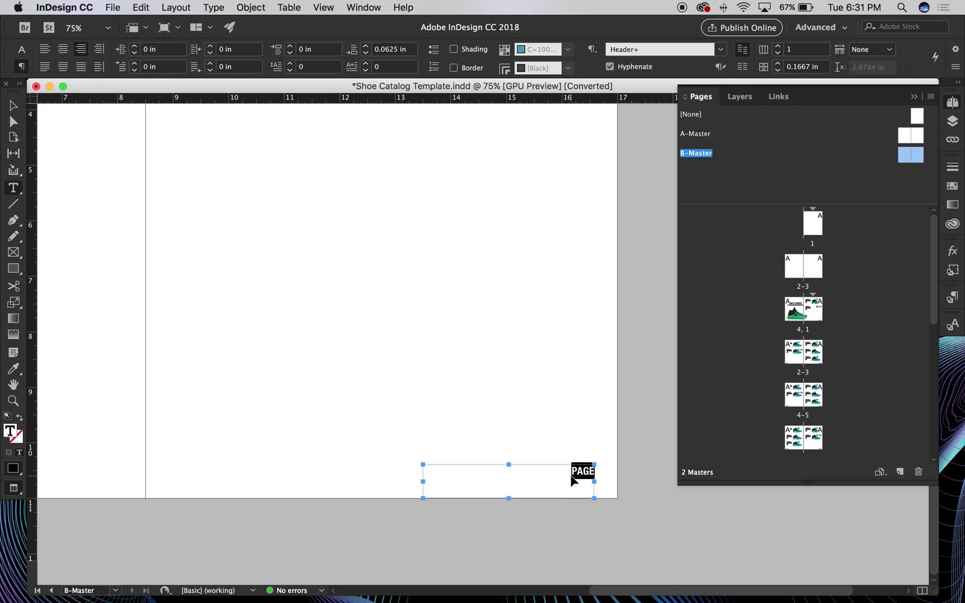
key("super+b")
left_click(545, 450)
key("super+v")
left_click_drag(457, 471, 453, 424)
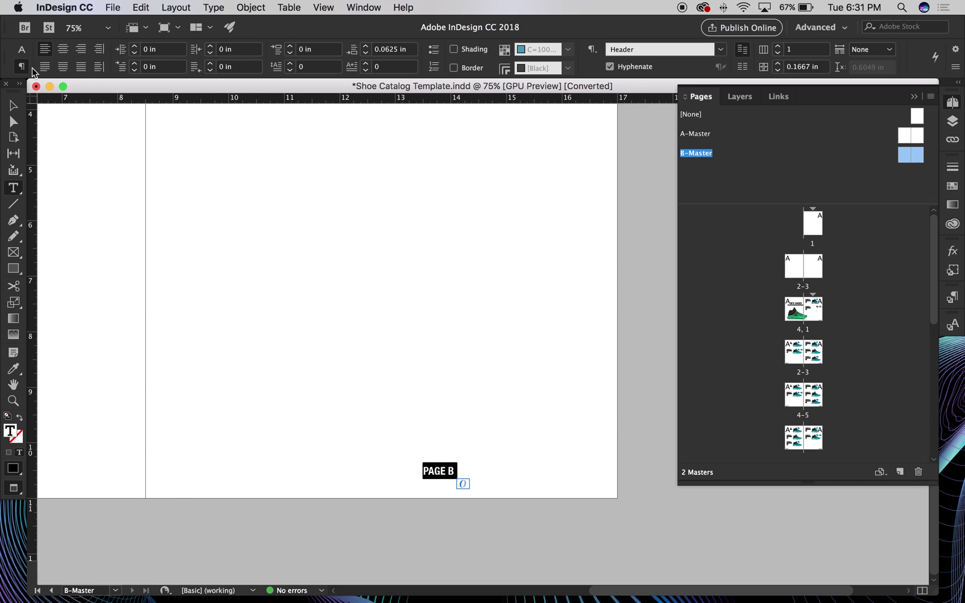
Right-align the pasted page number text in its frame on B-Master's right page and deselect the frame
left_click(81, 50)
key("Escape")
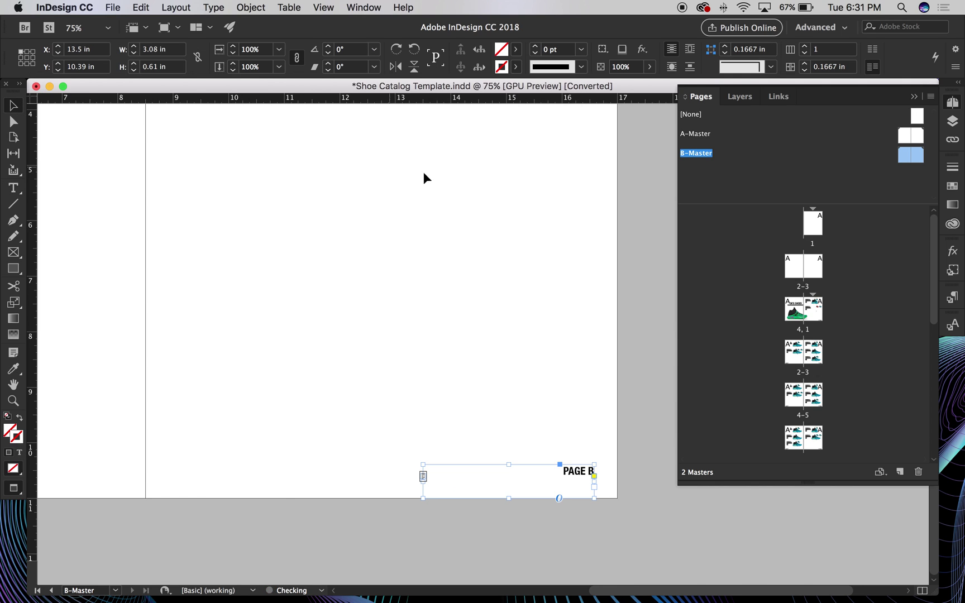
left_click(476, 179)
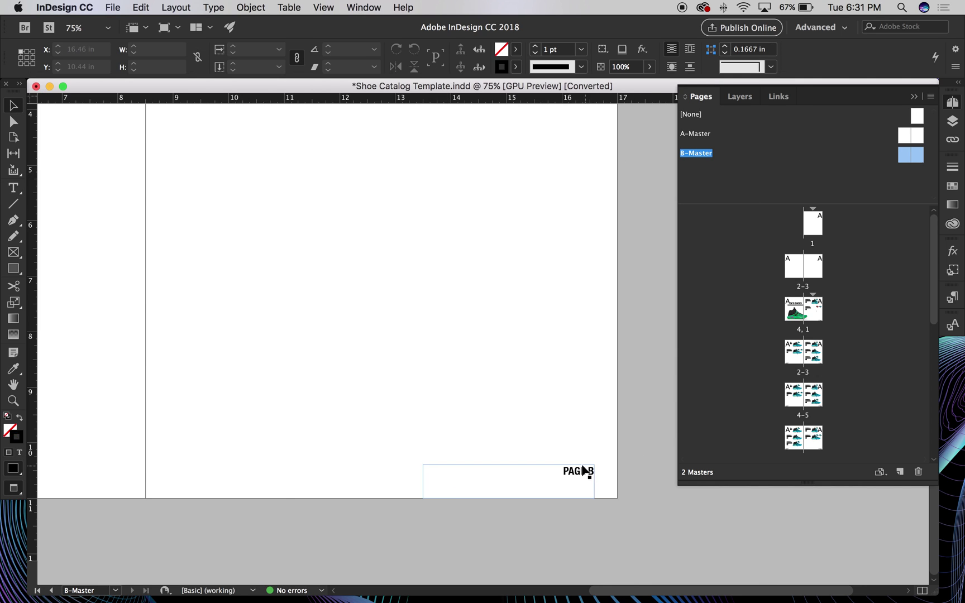
Examine the catalog's opening document pages, from page 1 to the Men's Shoes spread, and which master each one uses
double_click(817, 269)
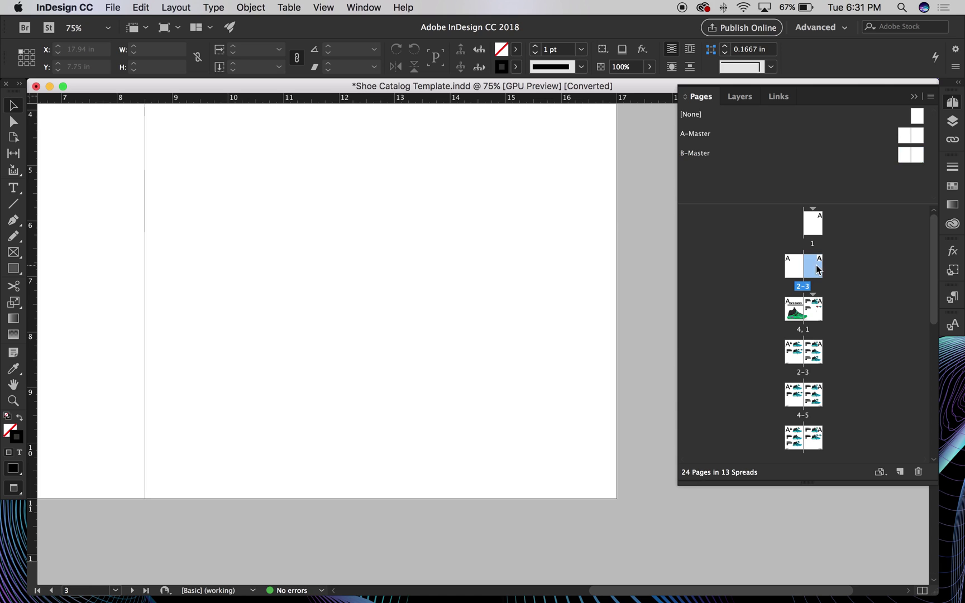
key("super+minus")
key("super+minus")
key("super+minus")
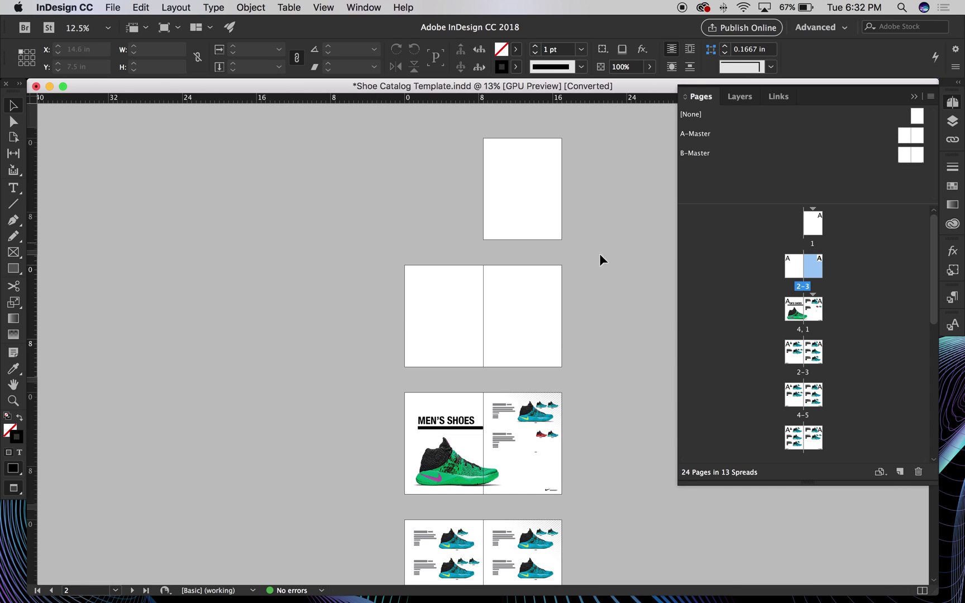
key("super+equal")
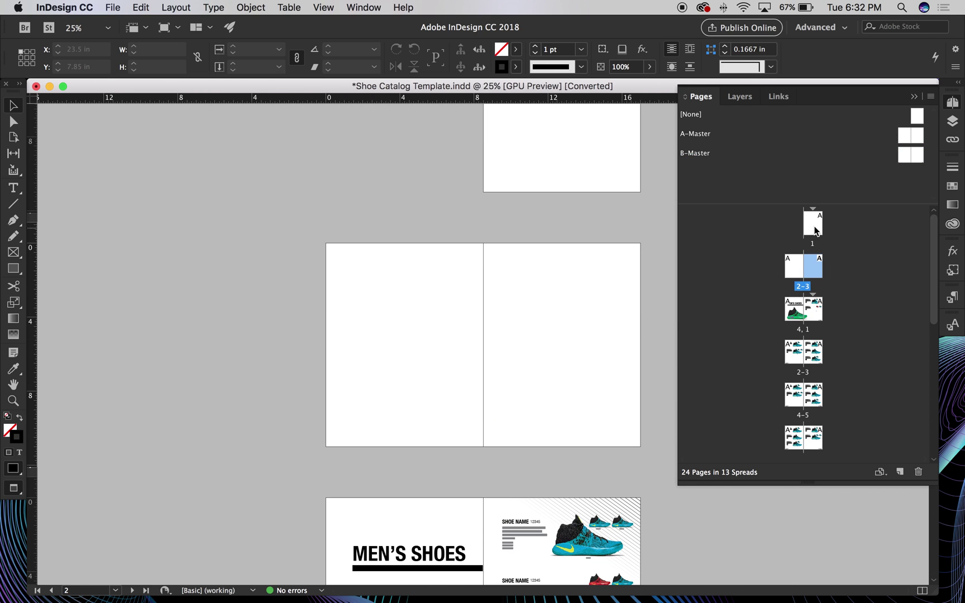
left_click(815, 230)
left_click(806, 276)
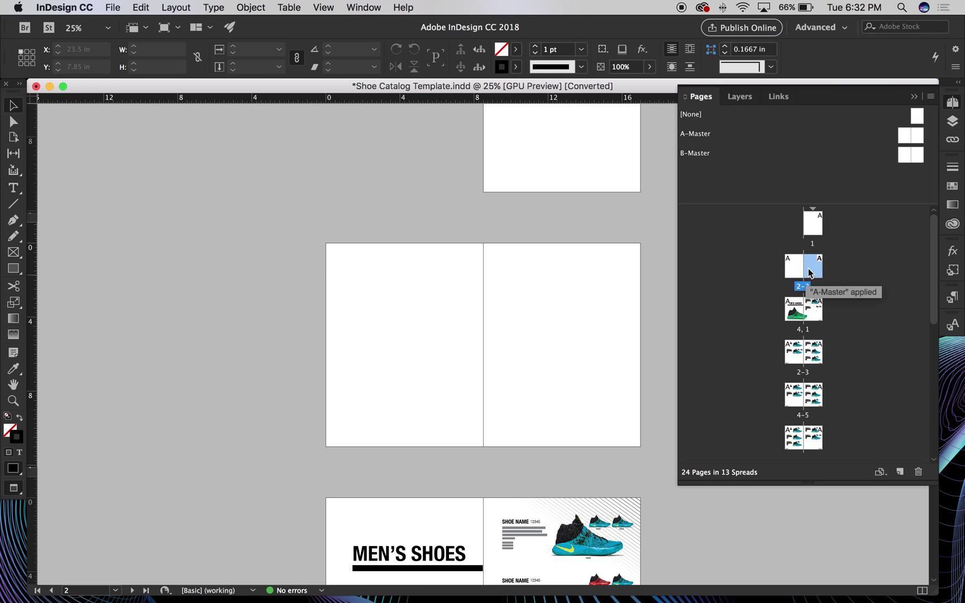
left_click(794, 309)
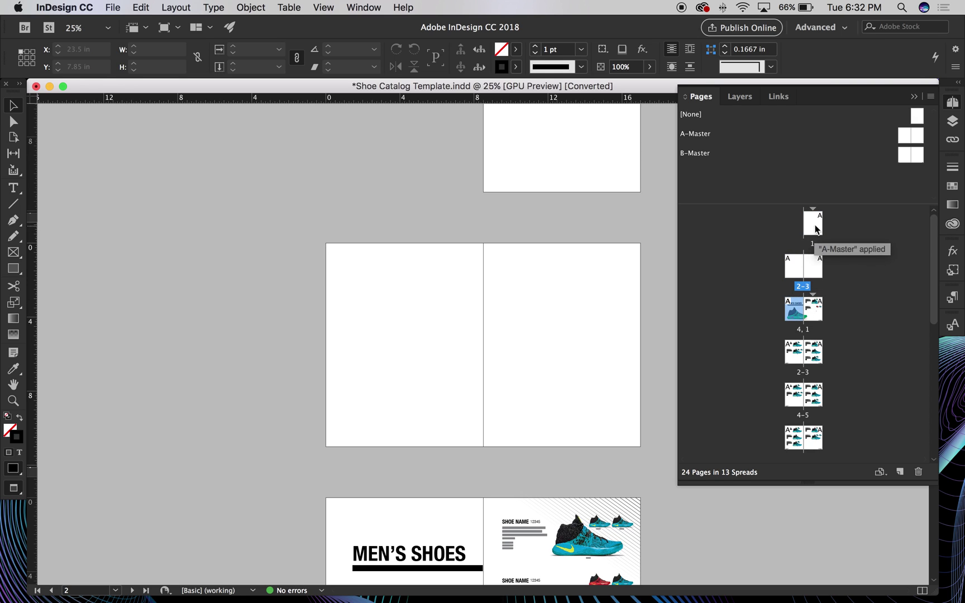
Apply B-Master to page 1, both pages of spread 2-3 and the Men's Shoes opening page 4
left_click(905, 155)
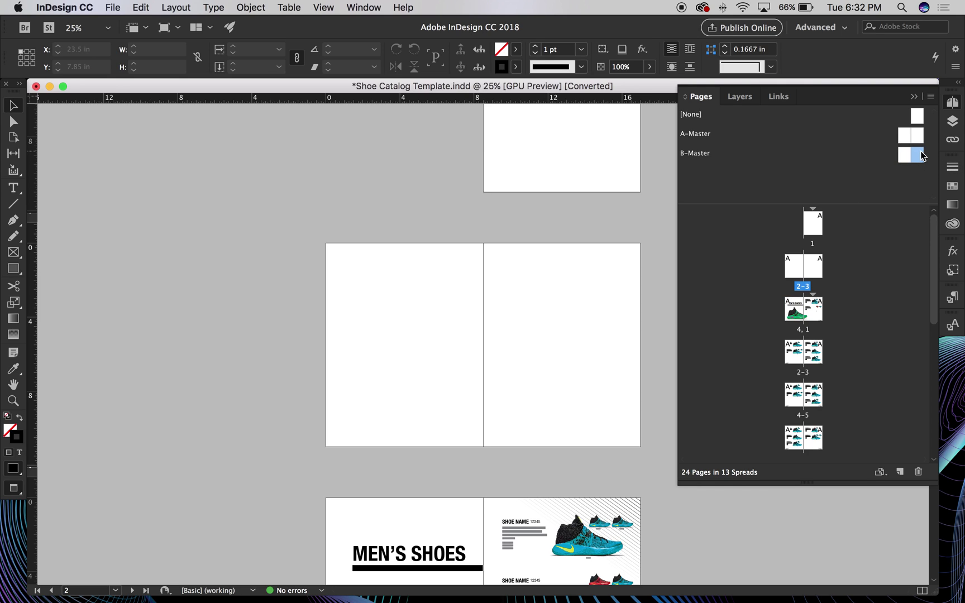
left_click_drag(919, 154, 817, 230)
left_click_drag(907, 158, 794, 266)
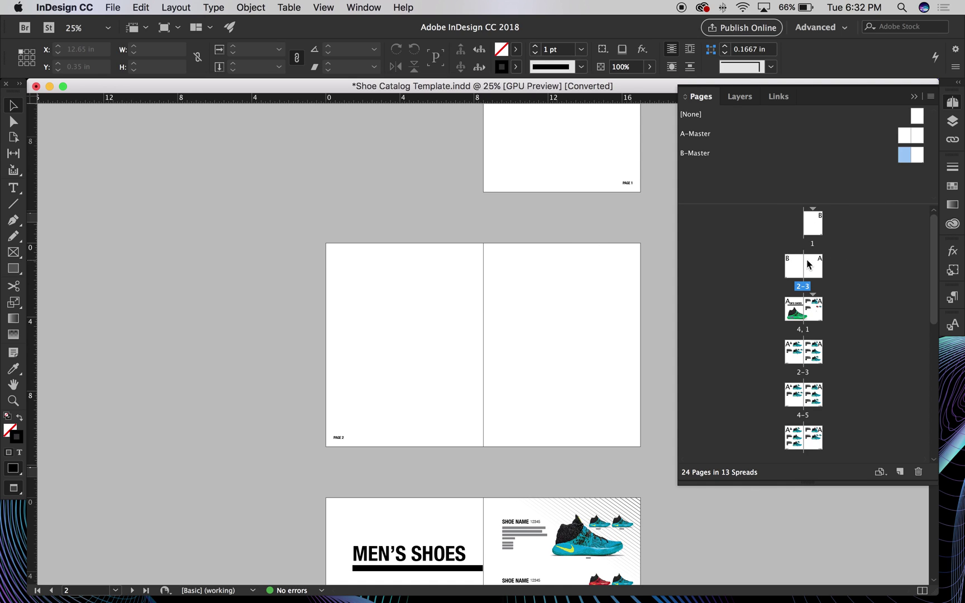
mouse_move(922, 167)
left_mouse_down()
mouse_move(897, 202)
mouse_move(816, 265)
left_mouse_up()
left_click_drag(905, 155, 796, 311)
Inspect the automatic page number in the lower outer corner of document page 1 up close
left_click(625, 211)
key("super+equal")
key("super+equal")
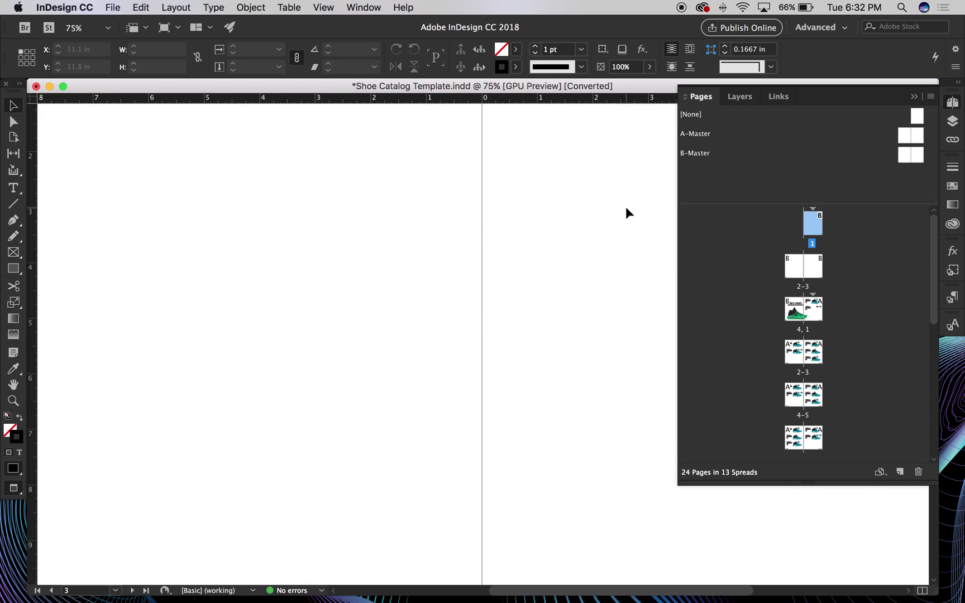
scroll(405, 381, "up", 10)
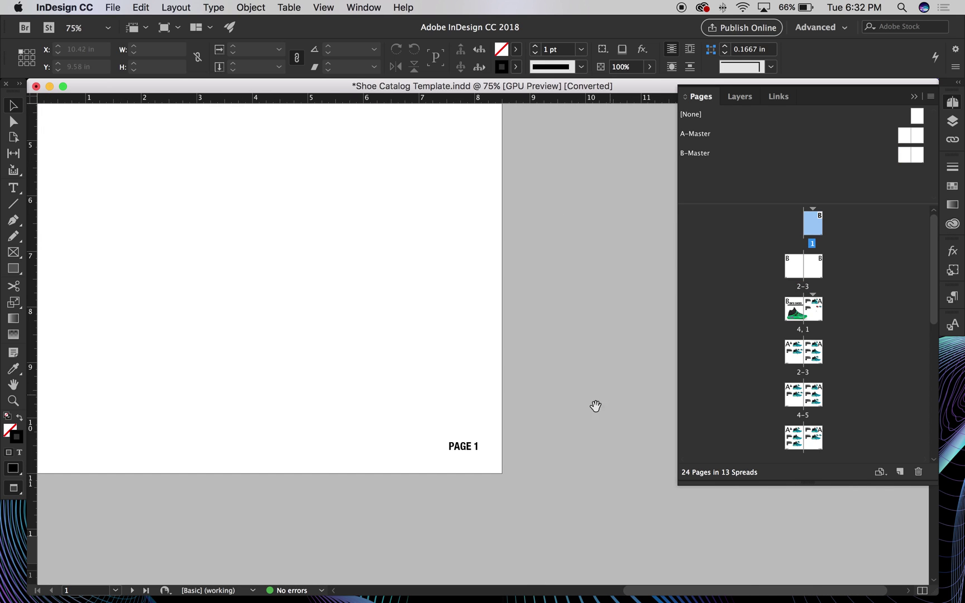
Examine the page numbering at the foot of pages 1, 2 and 3, continuing to the Men's Shoes spread
left_click_drag(560, 387, 558, 387)
key("super+minus")
key("super+minus")
key("super+equal")
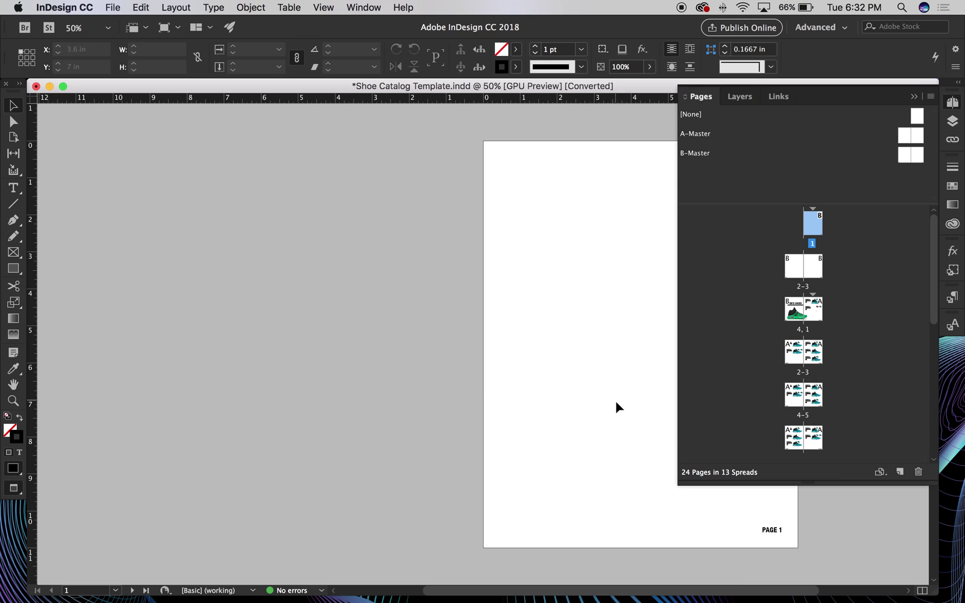
left_click_drag(603, 453, 476, 299)
scroll(477, 299, "down", 10)
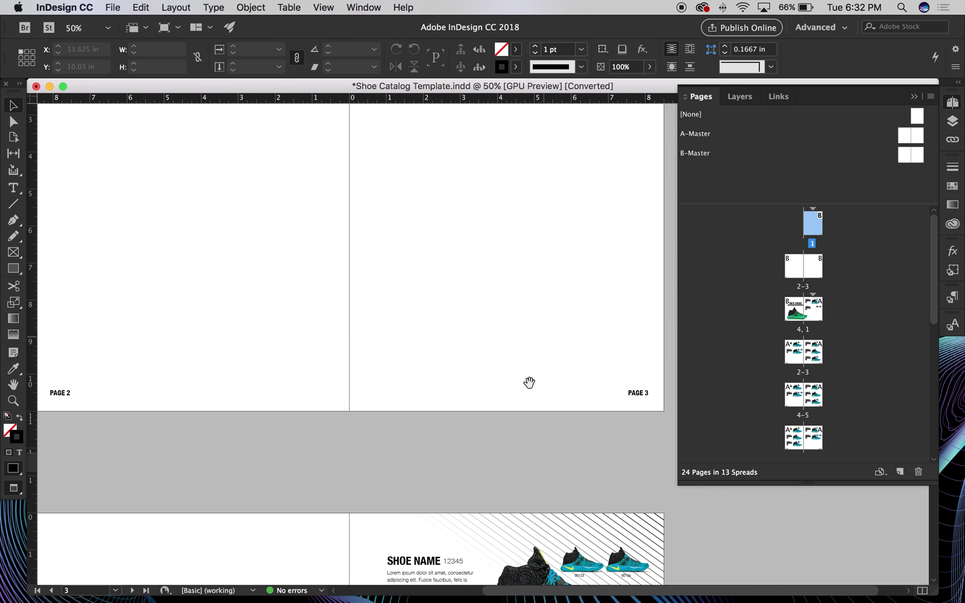
scroll(530, 384, "left", 3)
scroll(597, 380, "right", 4)
scroll(474, 420, "down", 5)
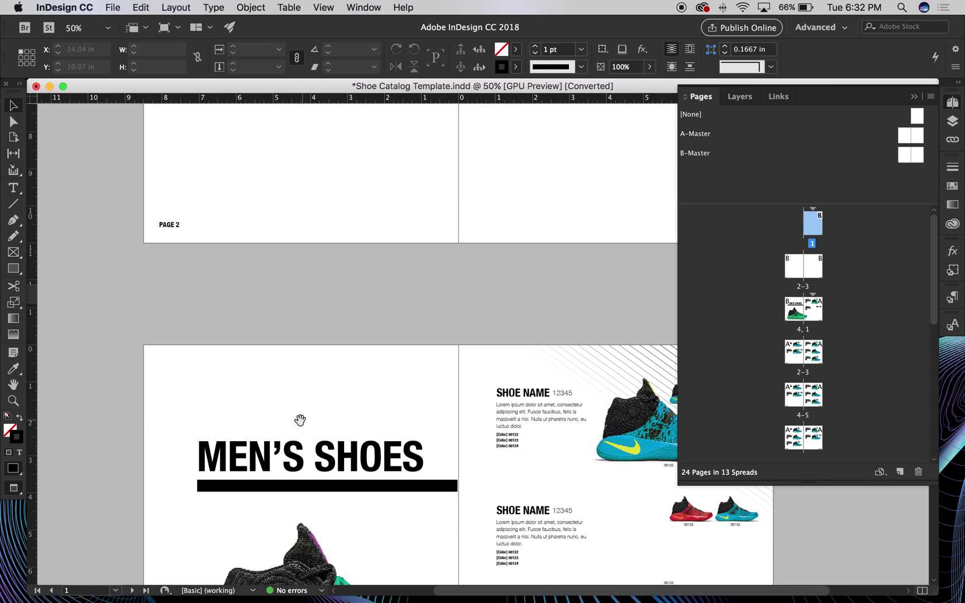
Compare the page-number footer on the Men's Shoes page with the logo footer on its facing shoe page
left_click_drag(300, 420, 440, 198)
scroll(444, 346, "down", 5)
scroll(387, 349, "right", 6)
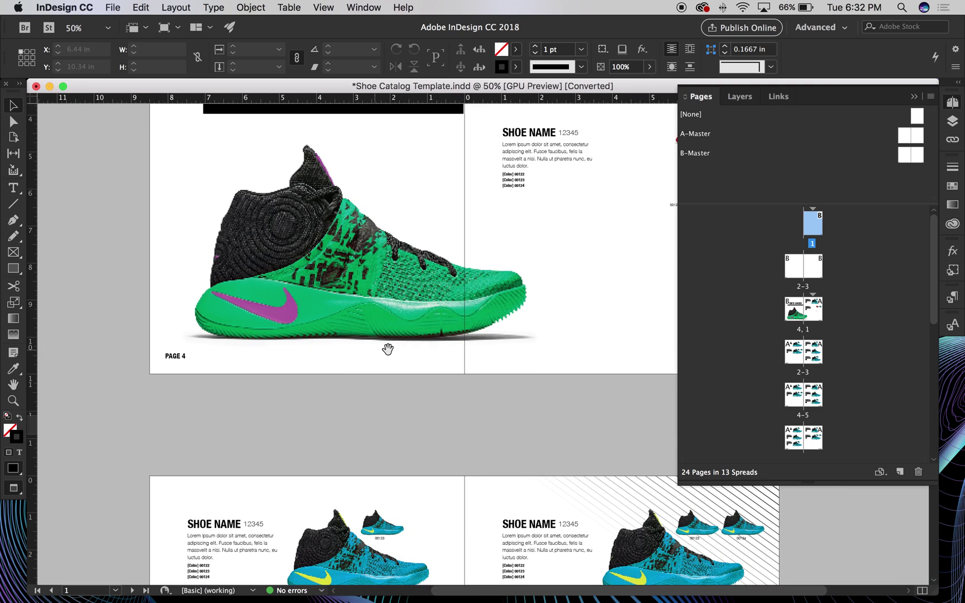
scroll(488, 350, "right", 1)
scroll(525, 372, "up", 1)
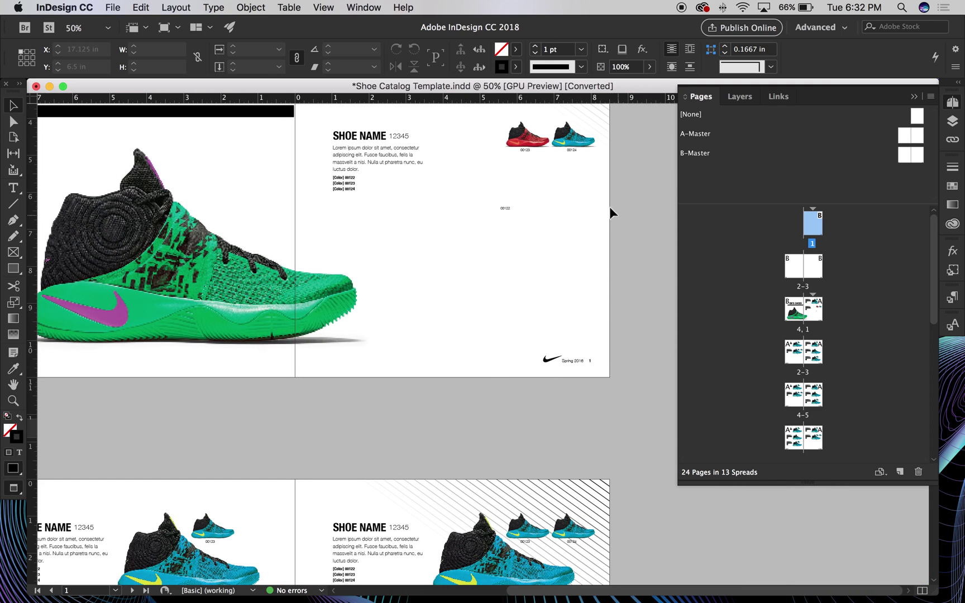
scroll(503, 218, "left", 5)
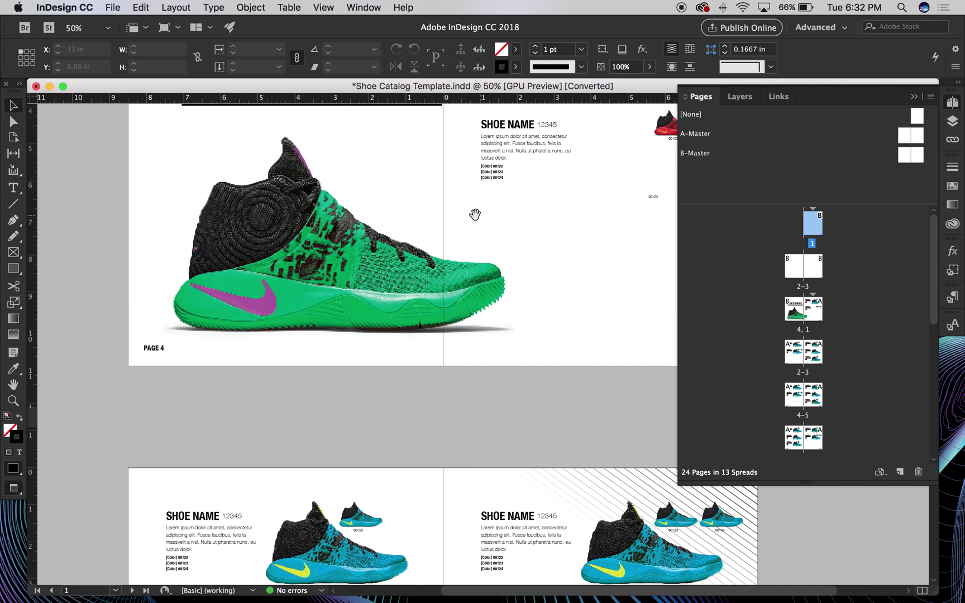
scroll(425, 240, "up", 4)
left_click_drag(450, 253, 374, 364)
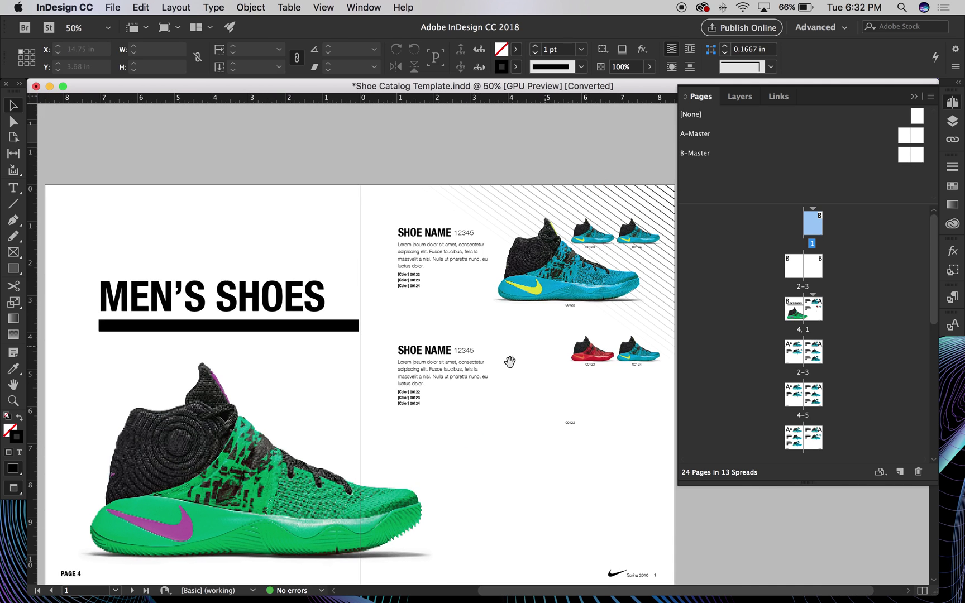
left_click_drag(493, 365, 468, 274)
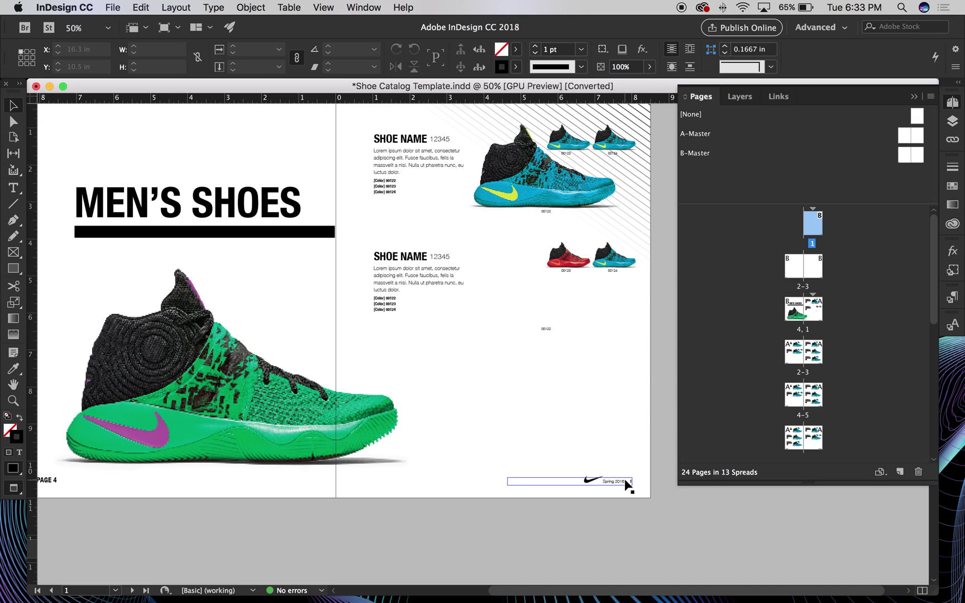
left_click_drag(400, 443, 494, 433)
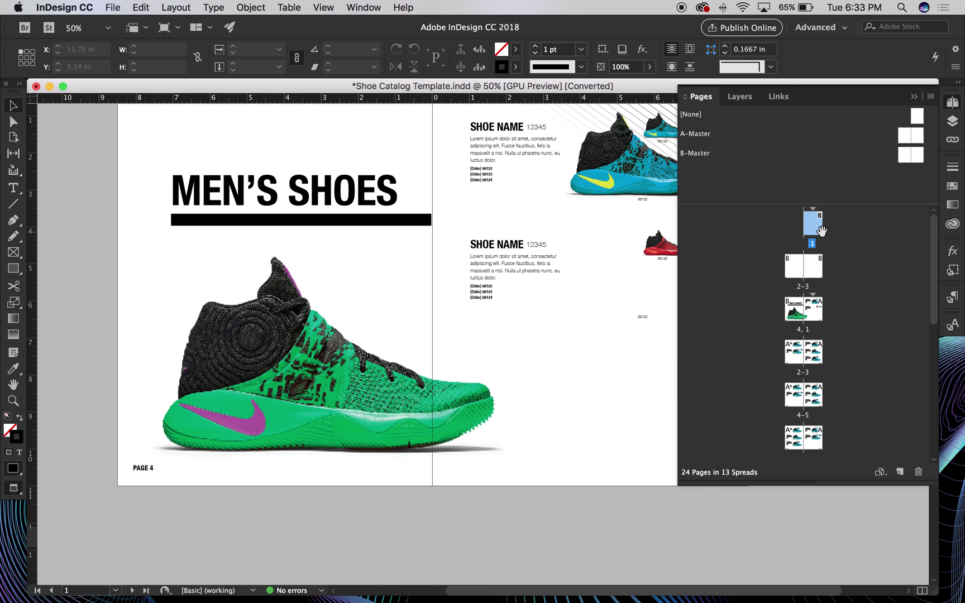
scroll(429, 360, "right", 5)
scroll(429, 360, "down", 2)
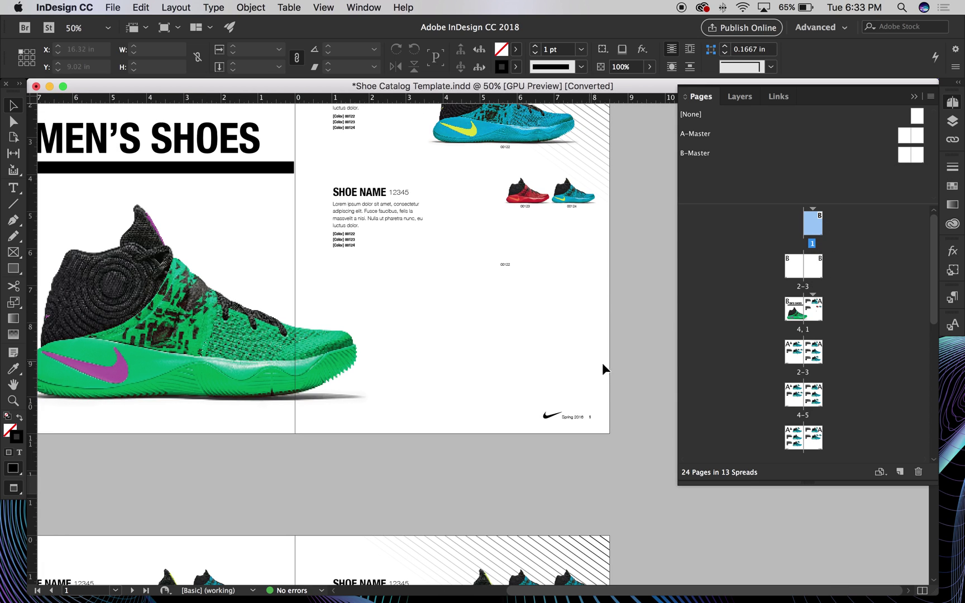
scroll(513, 438, "left", 2)
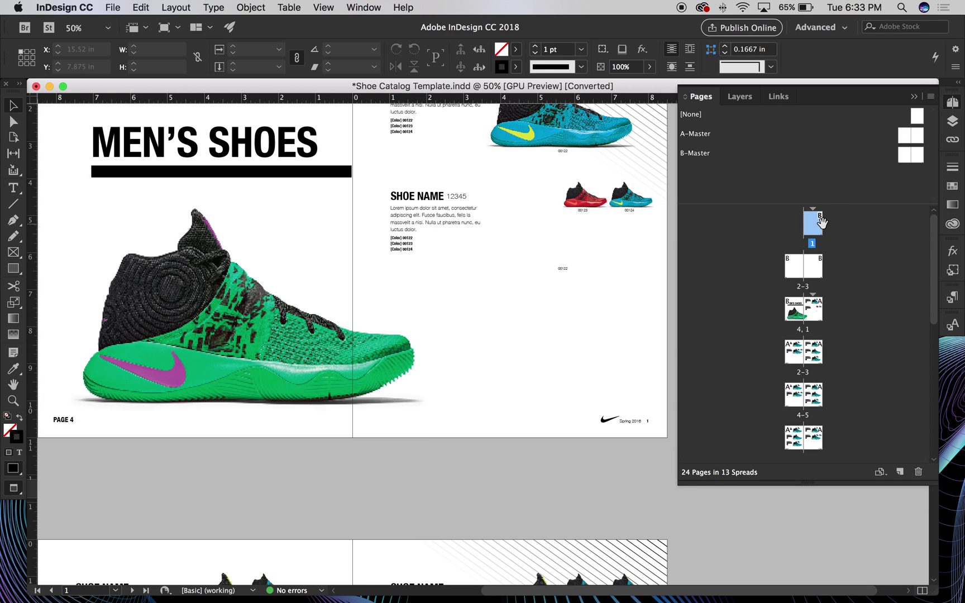
Open the B-Master spread for editing at the page-number footer of its right-hand page
double_click(910, 162)
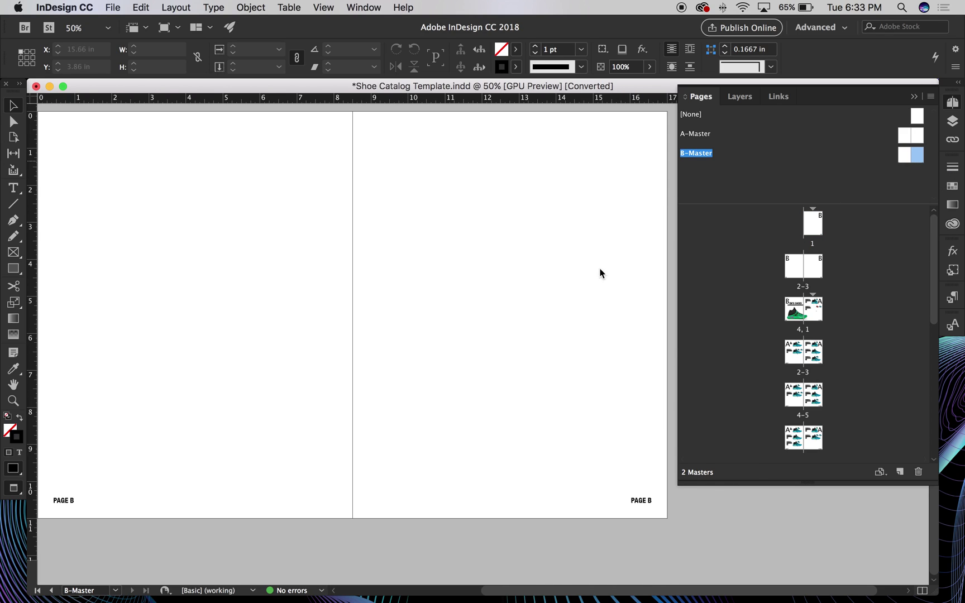
scroll(518, 384, "right", 2)
left_click_drag(547, 483, 642, 518)
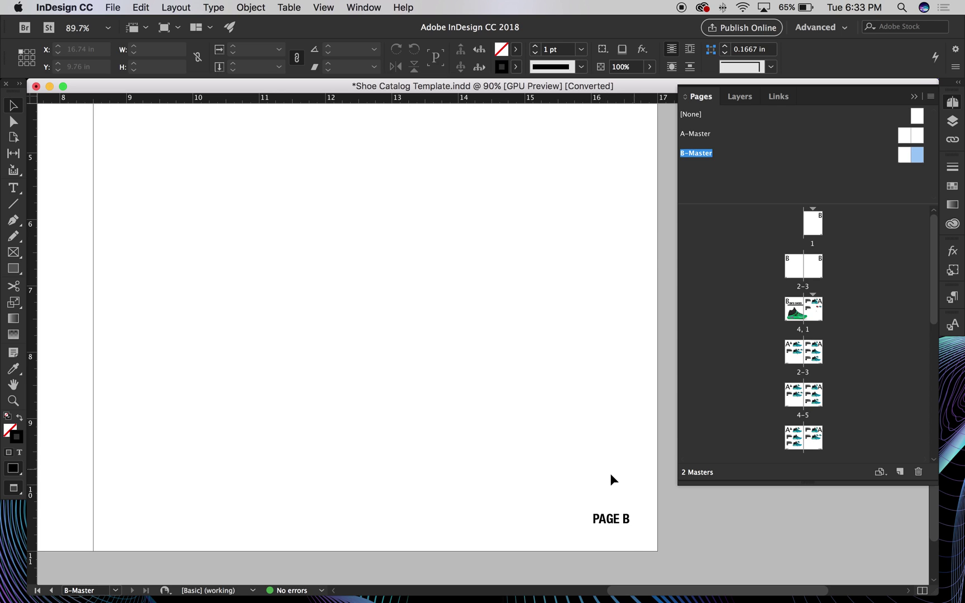
double_click(624, 525)
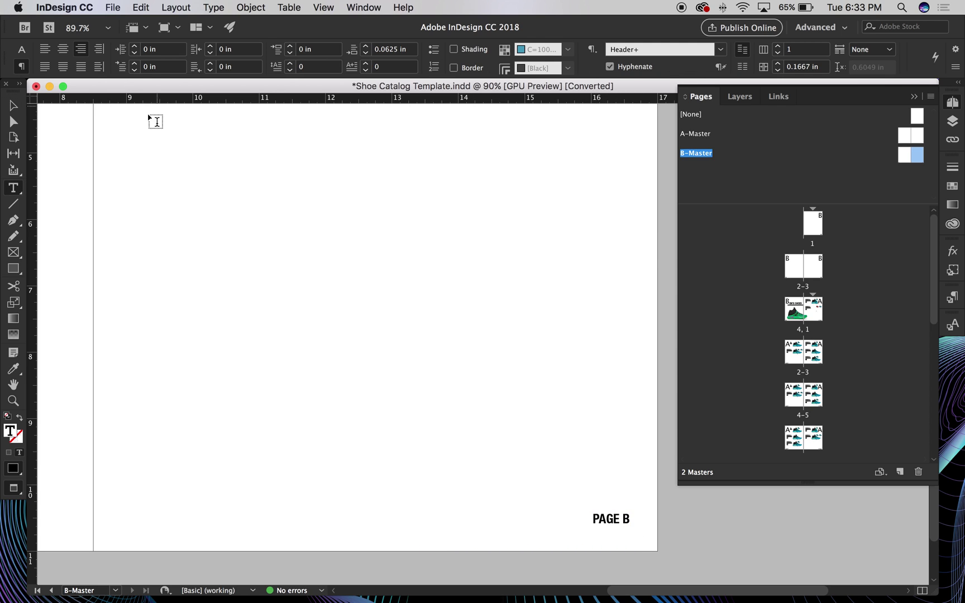
key("Escape")
left_click(427, 320)
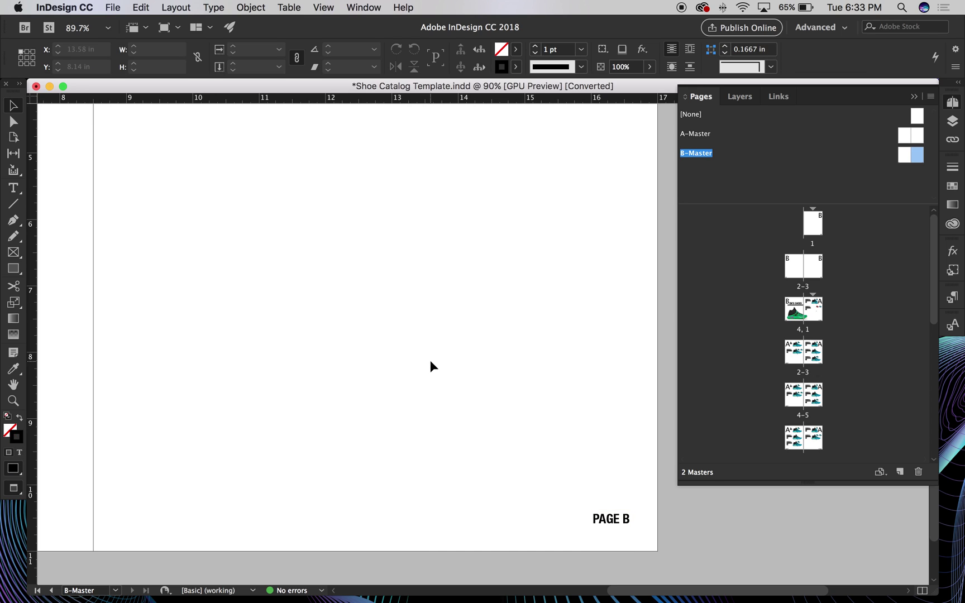
Draw a black-filled triangle about 2.68 by 2.09 in across the lower outer corner of B-Master's right-hand page with the Pen tool
key("p")
left_click(665, 422)
left_click(500, 552)
left_click(676, 558)
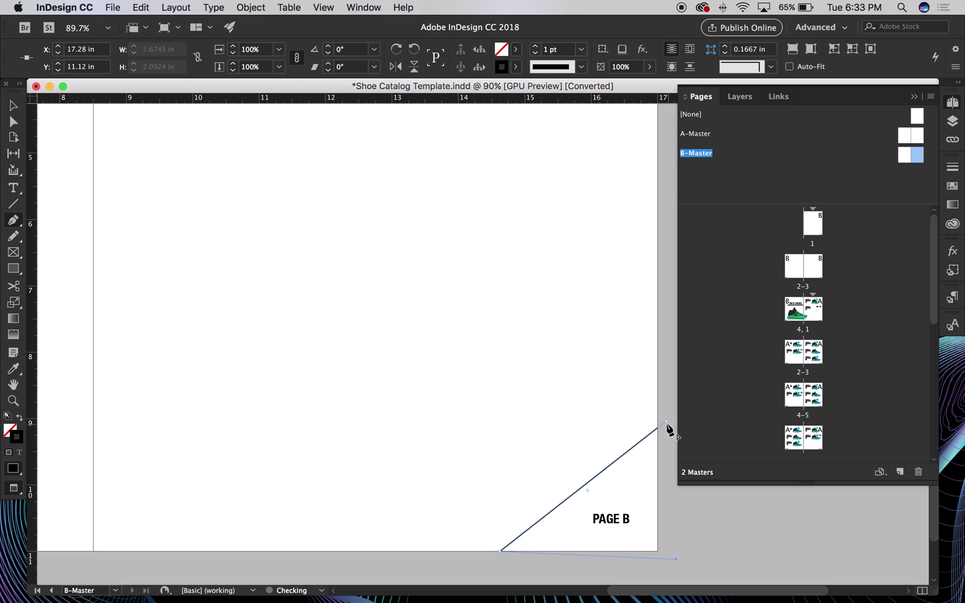
left_click(665, 423)
key("v")
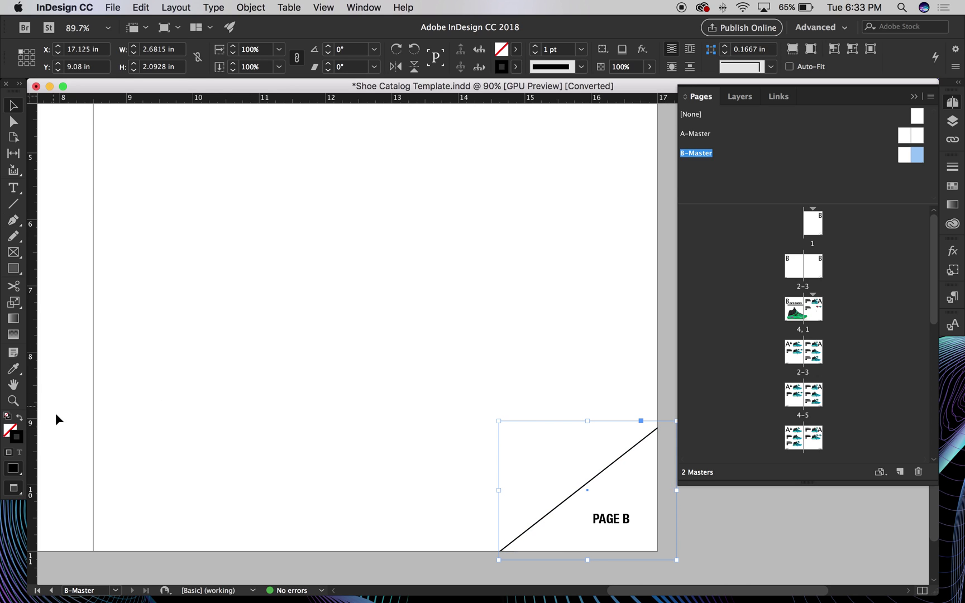
left_click(20, 419)
left_click(732, 528)
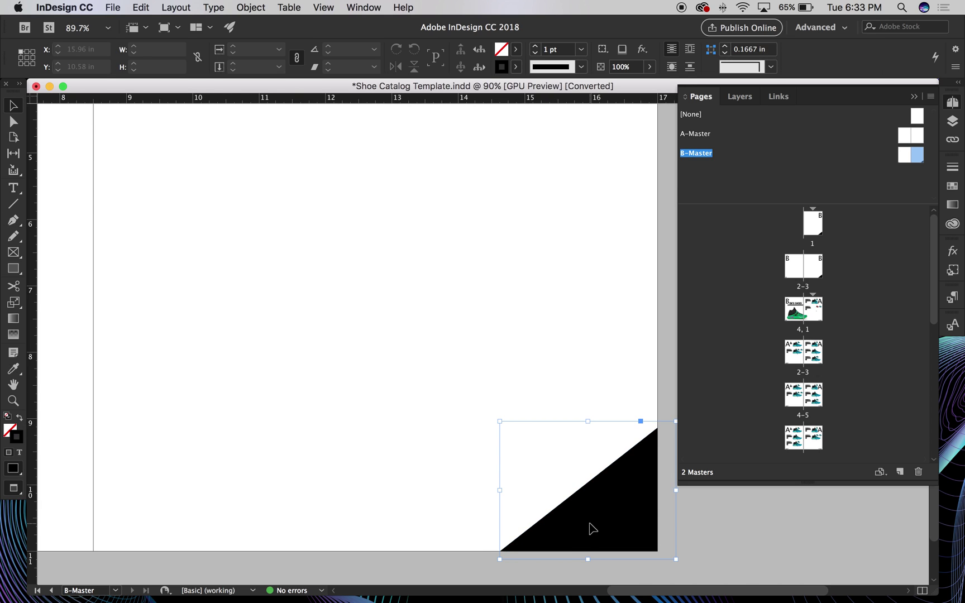
Color the page-number text over the black corner triangle with the [Paper] swatch
left_click(594, 529)
left_click_drag(435, 428, 662, 546)
left_click(628, 467, "shift")
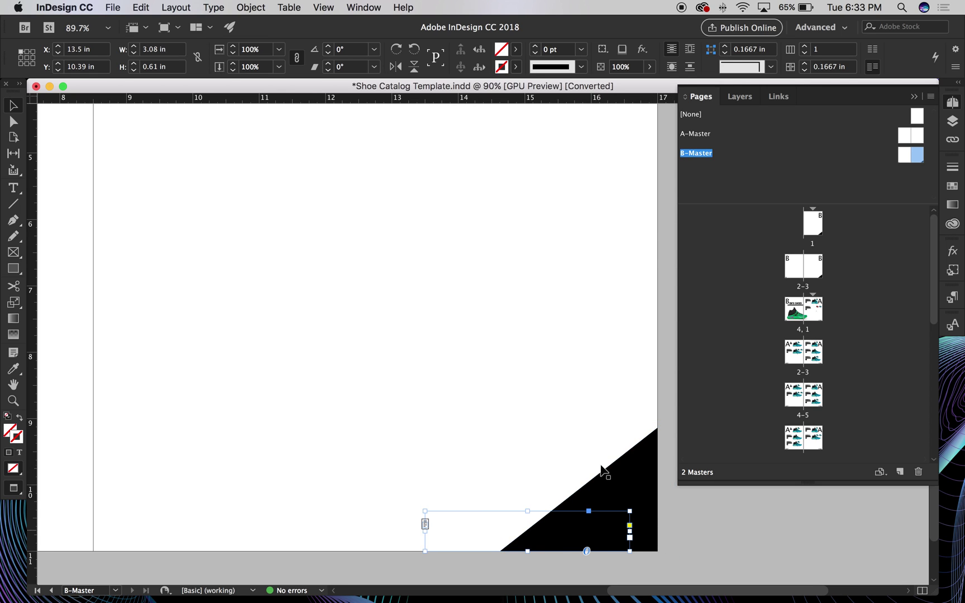
left_click(20, 453)
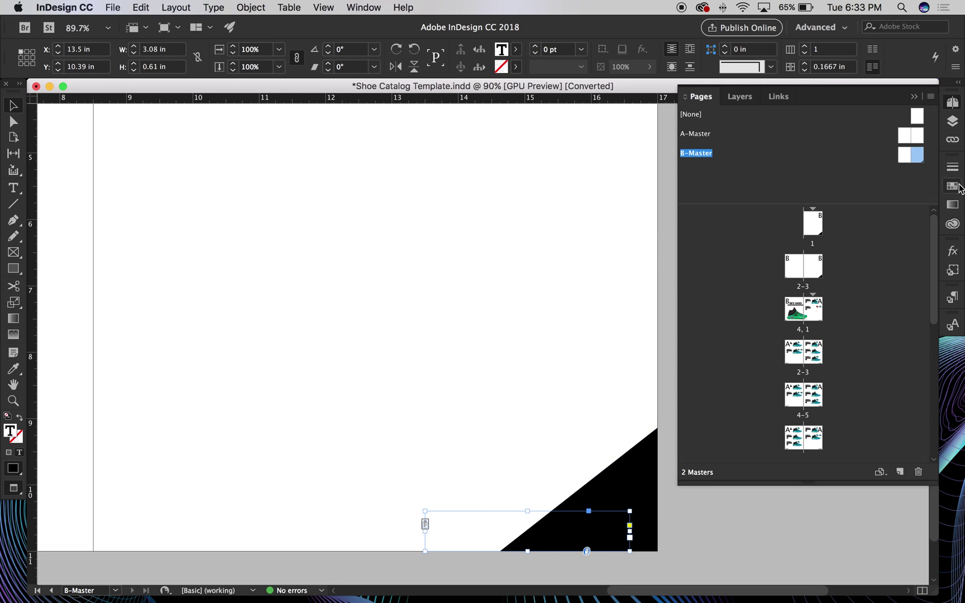
left_click(953, 186)
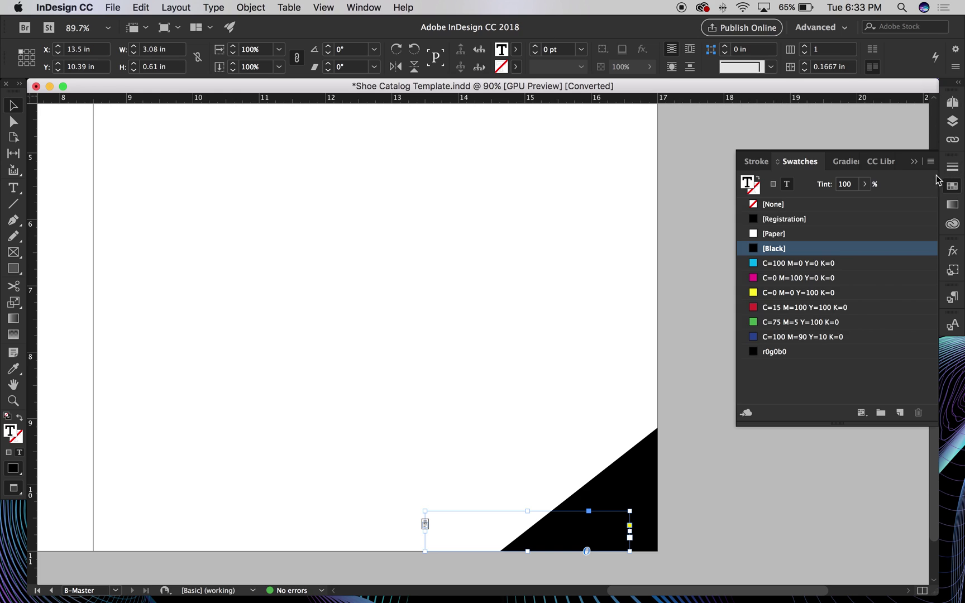
left_click(771, 233)
left_click(699, 262)
key("super+minus")
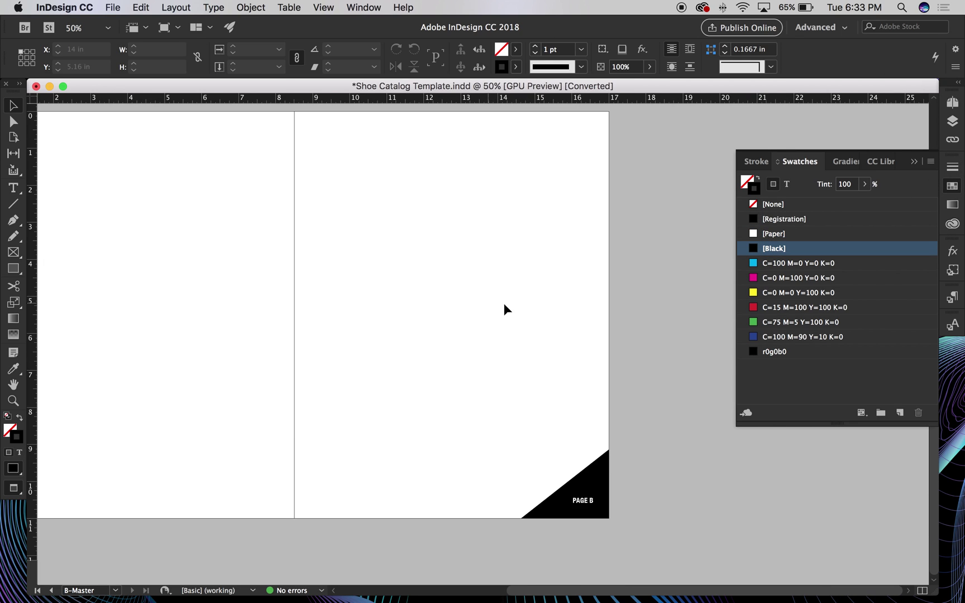
key("super+minus")
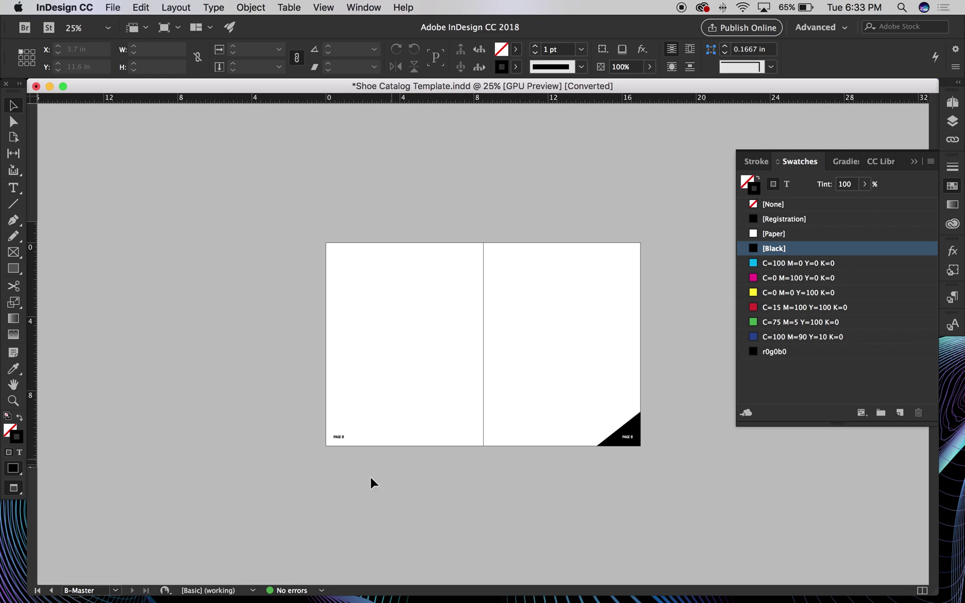
Check the B-Master corner design and page numbers on document pages 1 to 3 and the Men's Shoes spread
left_click(953, 103)
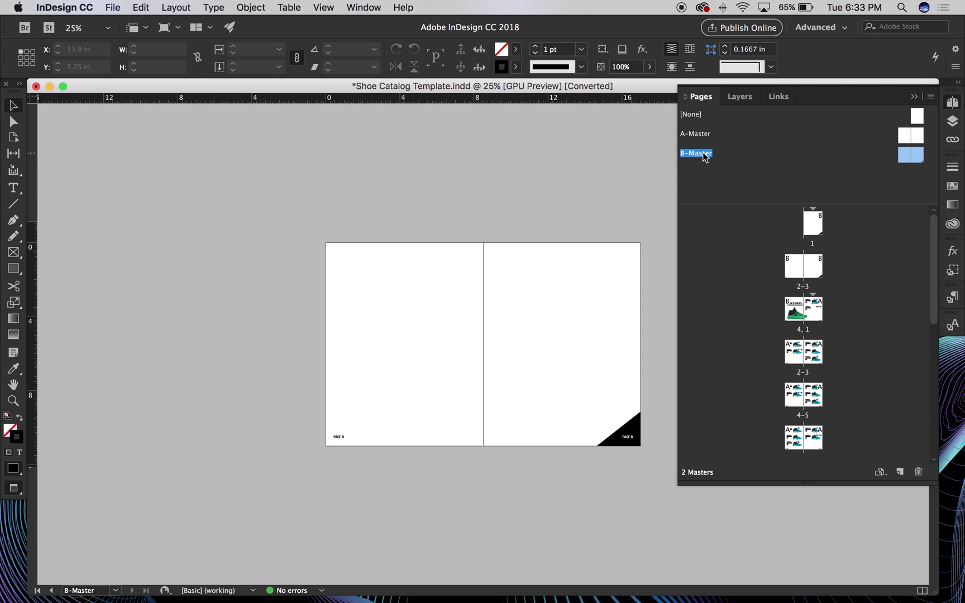
double_click(818, 229)
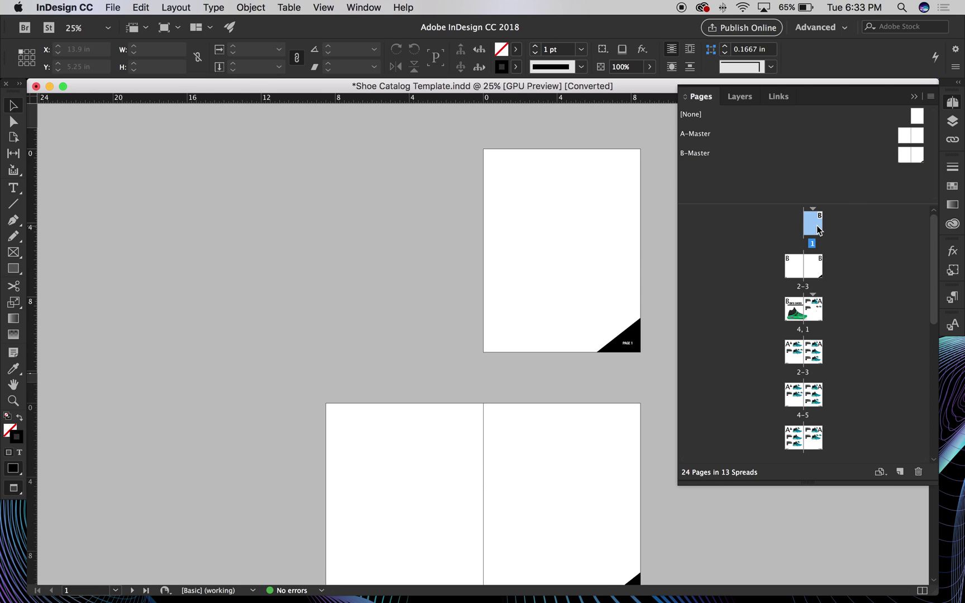
scroll(472, 392, "down", 5)
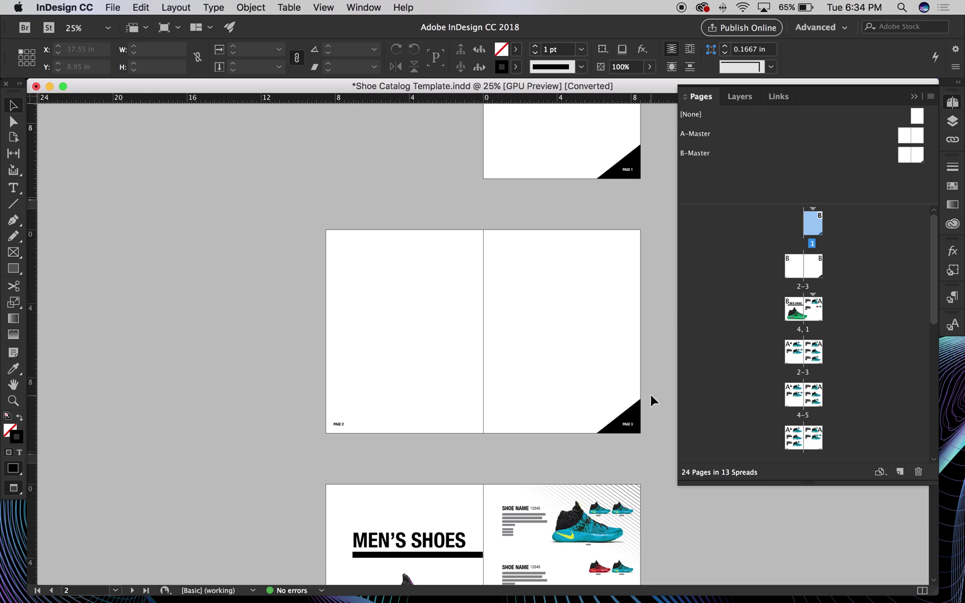
key("super+equal")
key("super+equal")
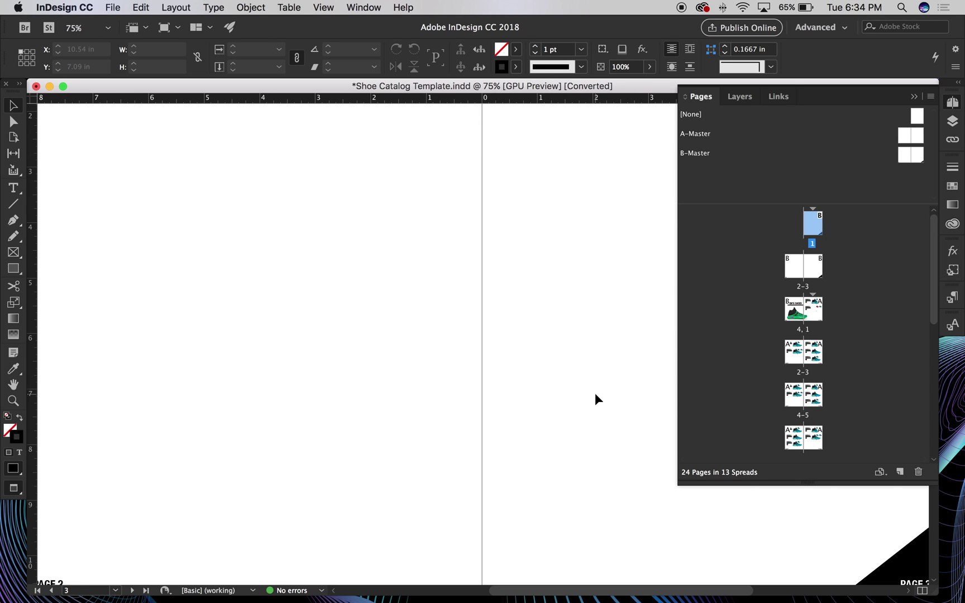
key("super+minus")
left_click_drag(583, 430, 430, 229)
left_click_drag(430, 324, 322, 203)
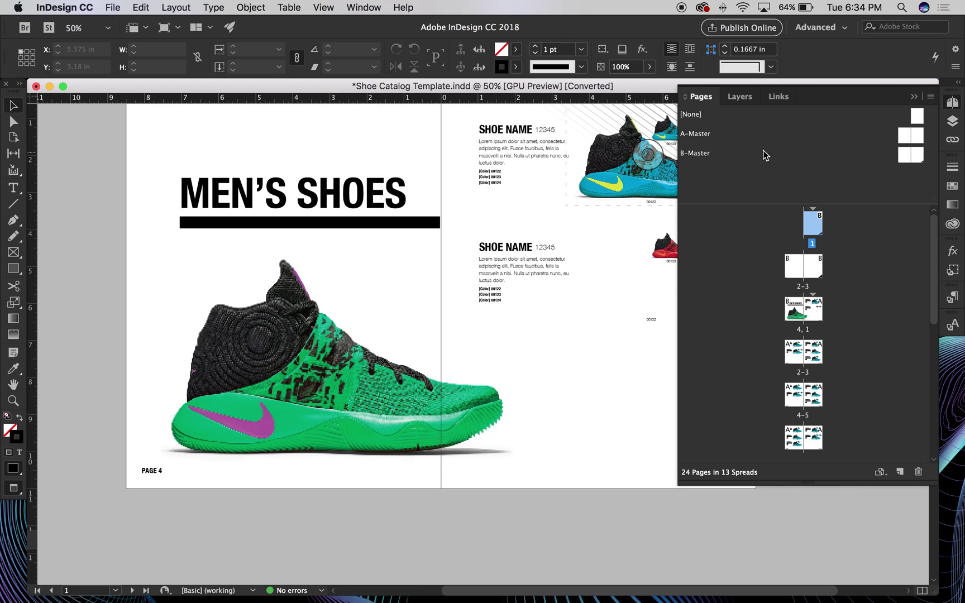
Reopen the B-Master spread and inspect the page-number text on its left-hand page
double_click(919, 158)
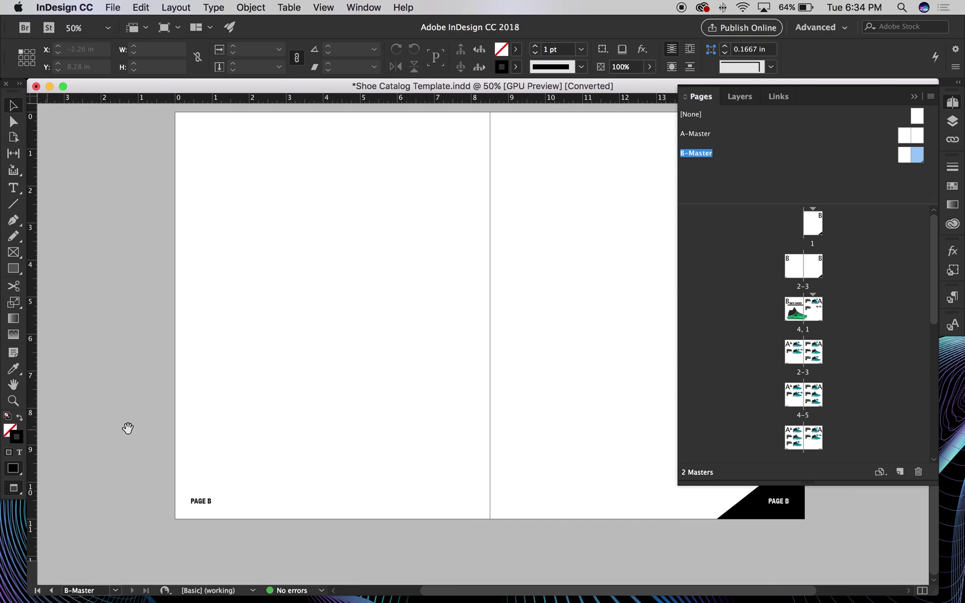
double_click(200, 502)
left_click_drag(208, 501, 182, 499)
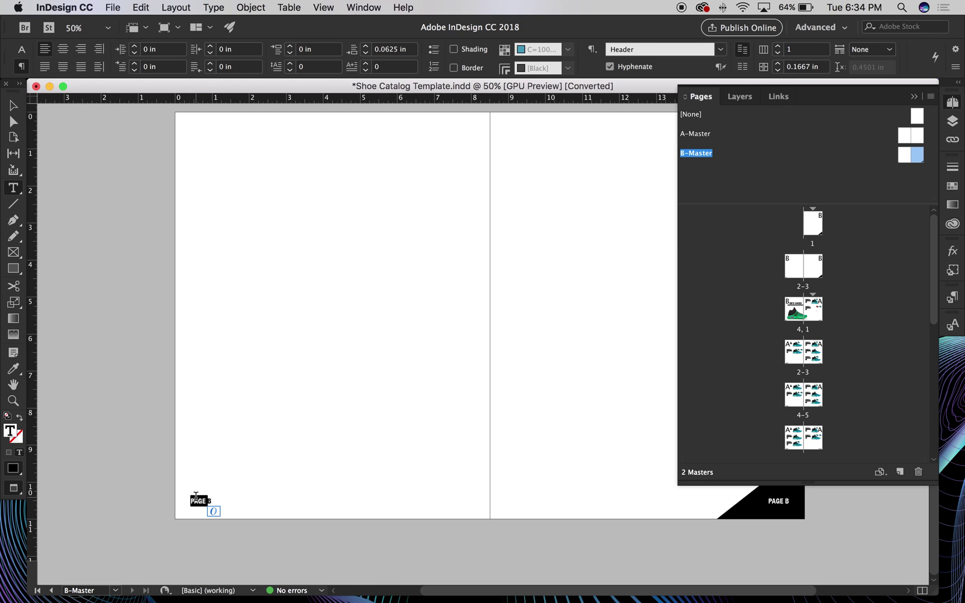
left_click(12, 106)
left_click(207, 264)
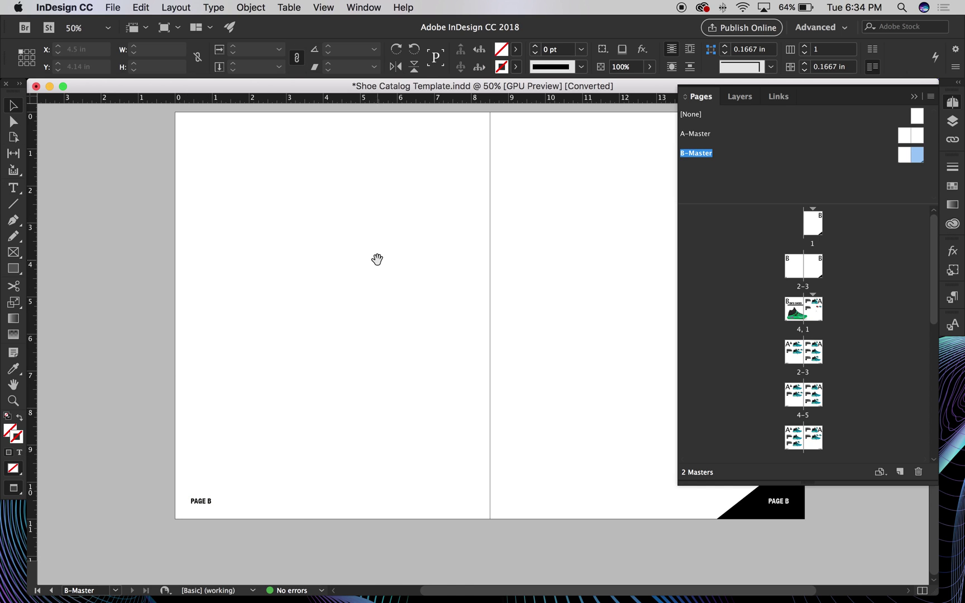
left_click_drag(377, 259, 304, 253)
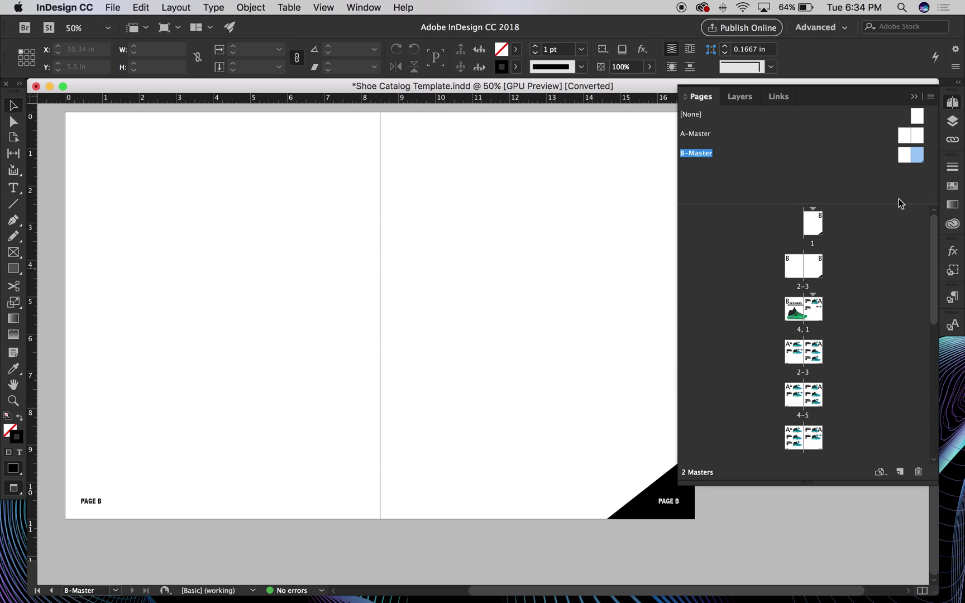
Open the Men's Shoes spread and examine the A-Master footer with the logo, season text and page number
double_click(813, 310)
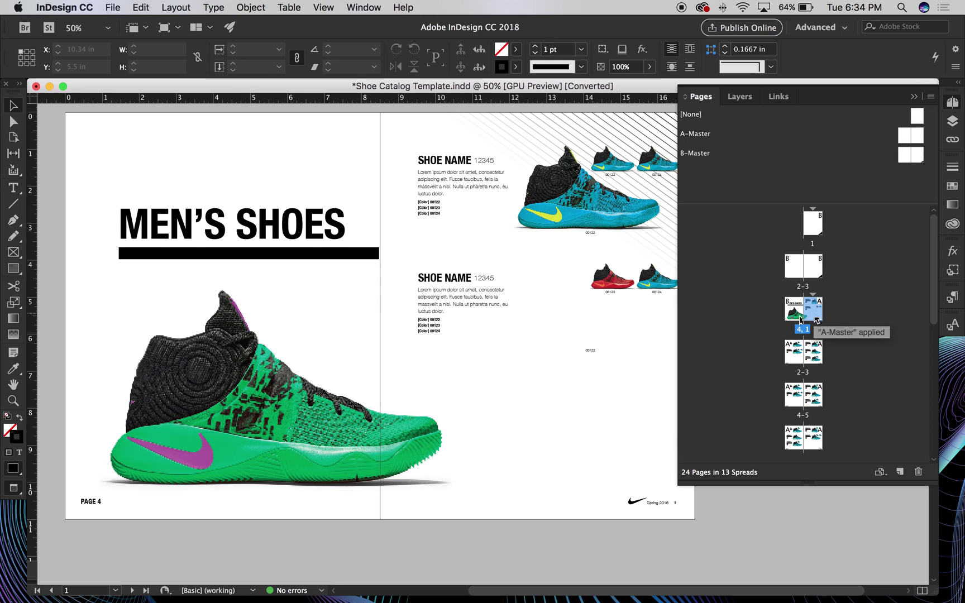
left_click_drag(513, 384, 476, 301)
scroll(205, 305, "left", 5)
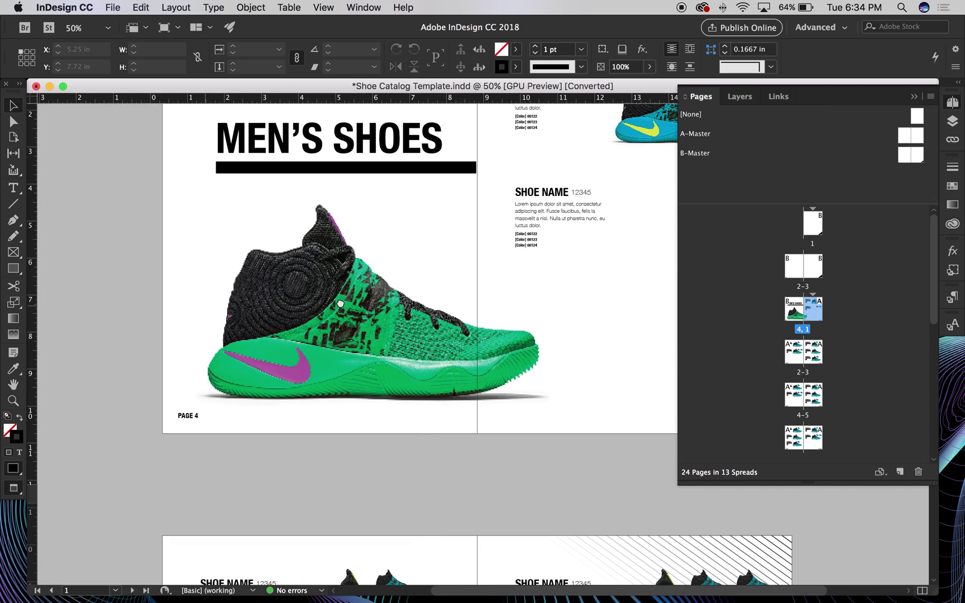
left_click_drag(469, 436, 288, 397)
left_click_drag(560, 380, 600, 403)
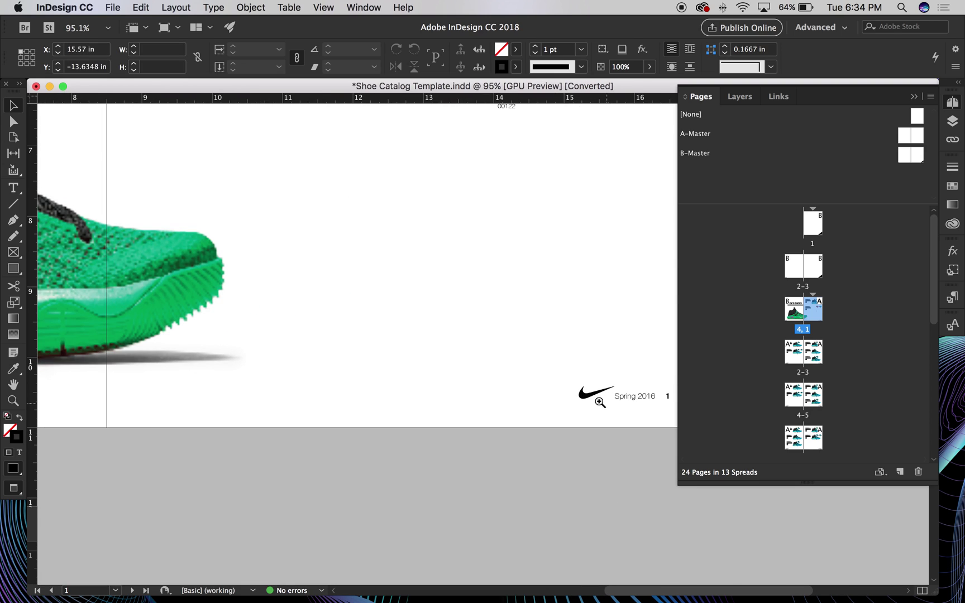
Cut the swoosh logo from the Spring 2016 footer on the right-hand page of the Men's Shoes spread
left_click(595, 394)
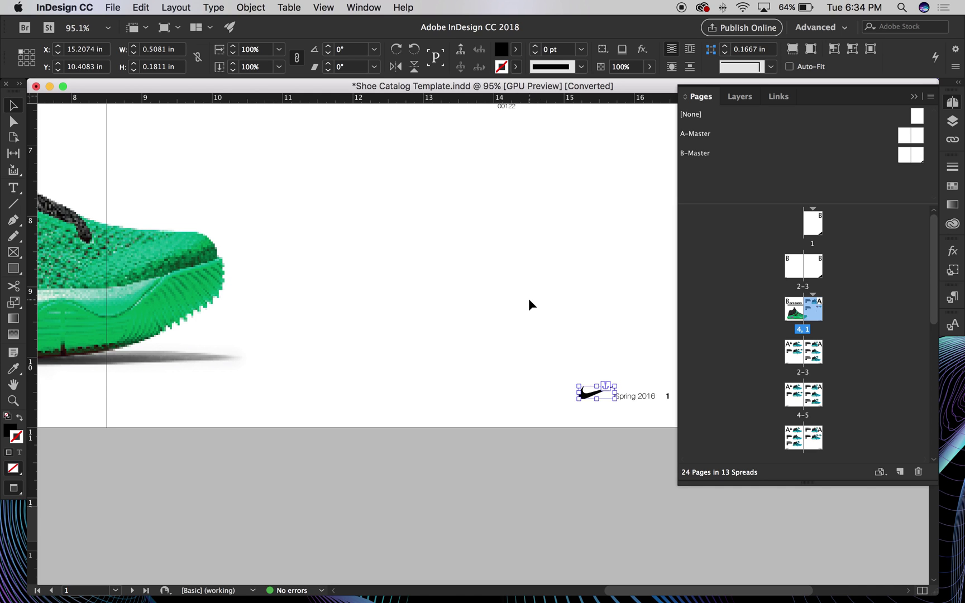
key("BackSpace")
key("super+minus")
key("super+minus")
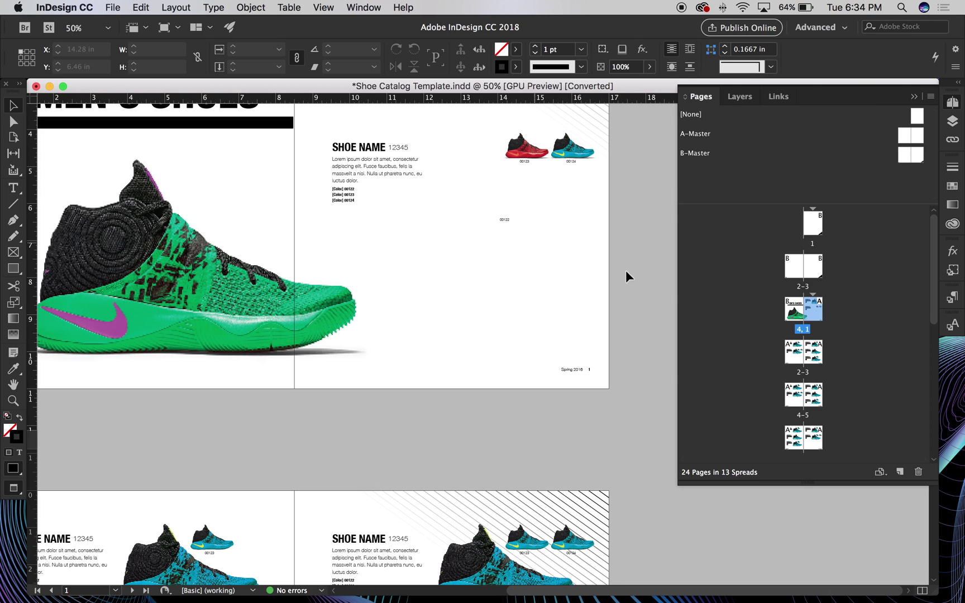
Check the page 1 corner and paste the swoosh logo in front of the page-number text on the B-Master's right-hand page
double_click(816, 226)
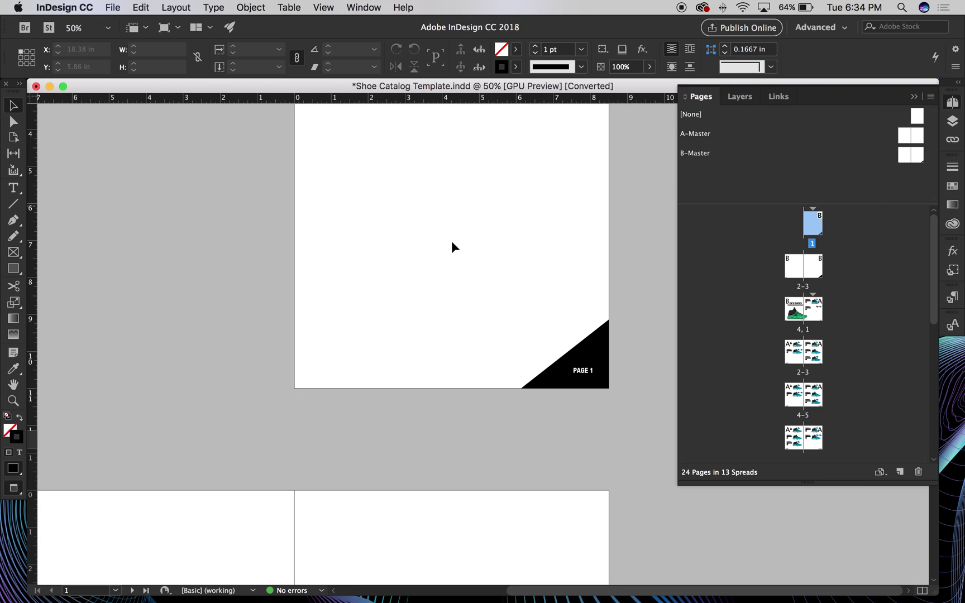
scroll(407, 312, "down", 5)
scroll(306, 254, "up", 3)
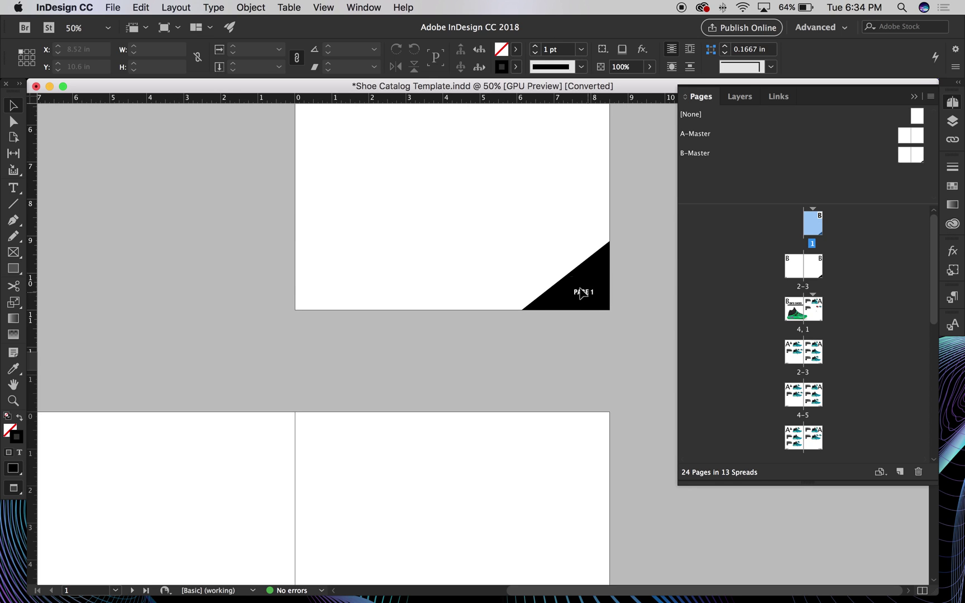
left_click(623, 318, "super")
left_click(630, 328, "super")
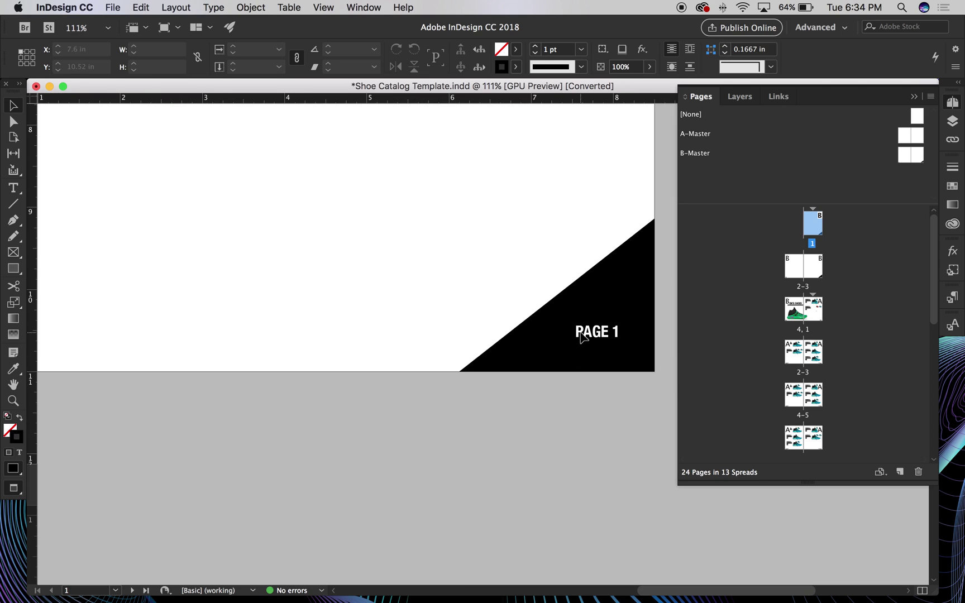
double_click(916, 154)
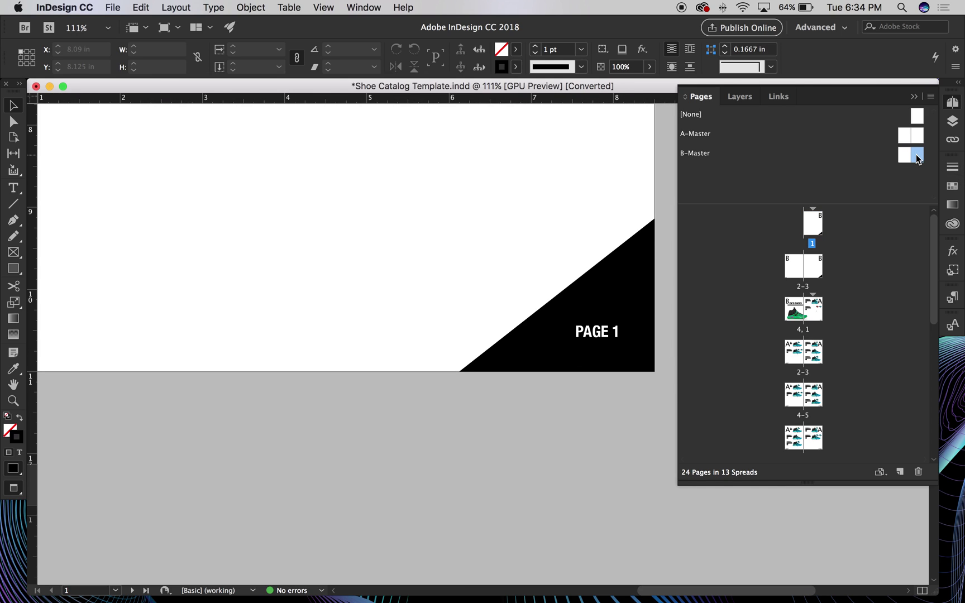
left_click(584, 433)
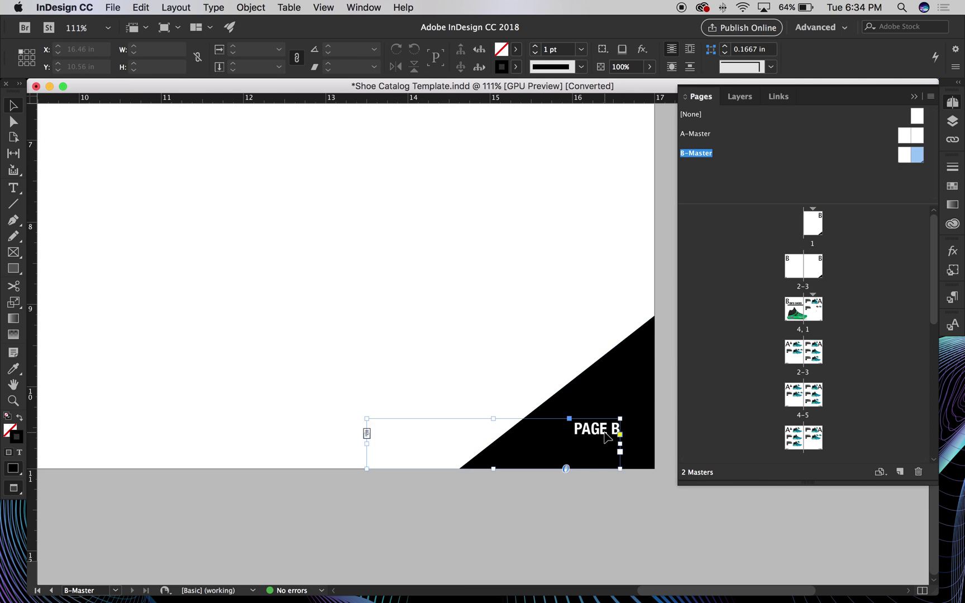
double_click(581, 433)
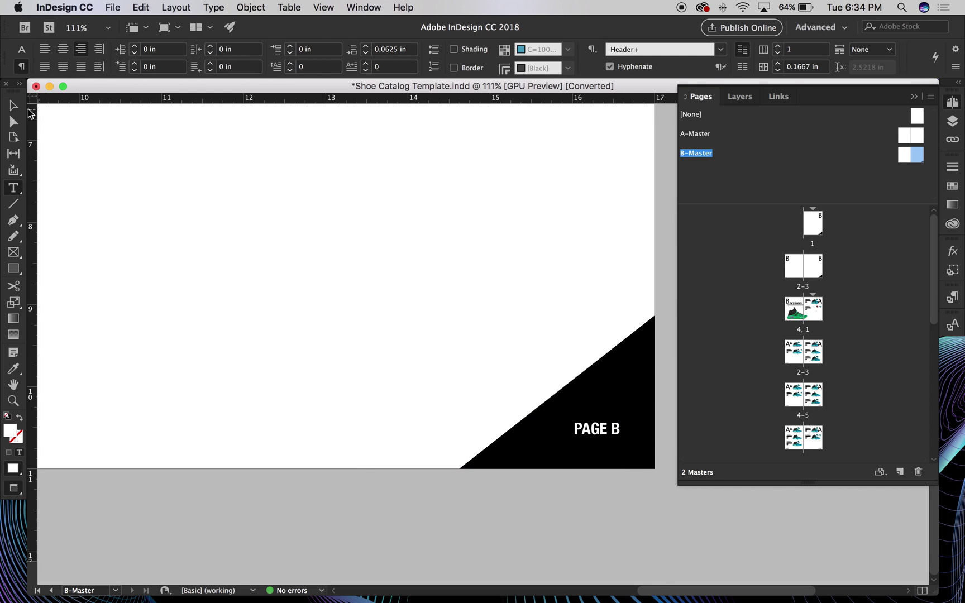
key("Escape")
Move the black corner triangle up clear of the B-Master footer and select the pasted swoosh logo
left_click(621, 363)
left_click_drag(621, 372, 566, 255)
left_click(543, 434)
key("a")
left_click(538, 436)
left_click(566, 419)
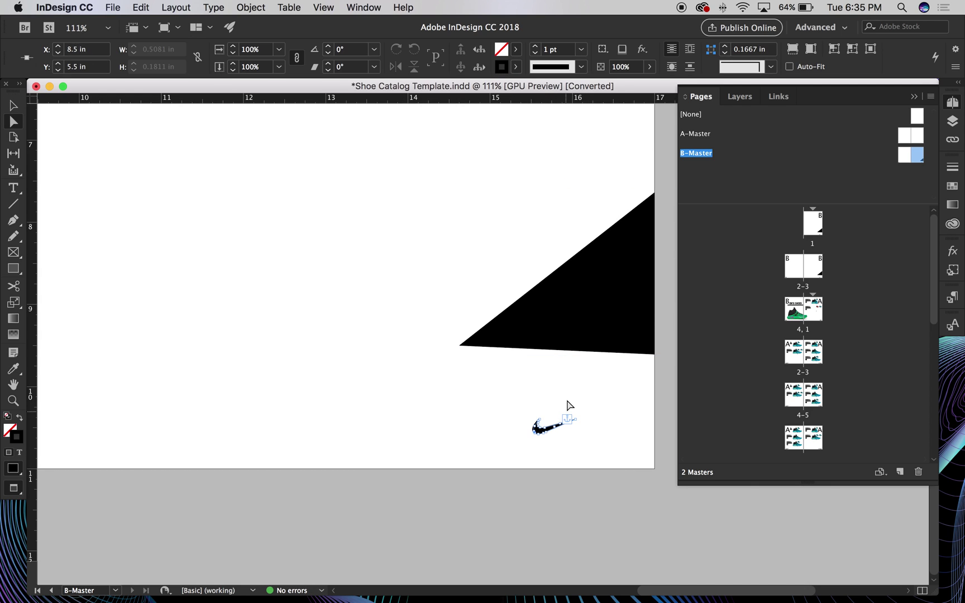
Fill the swoosh logo in the B-Master footer with the [Paper] swatch
left_click(10, 429)
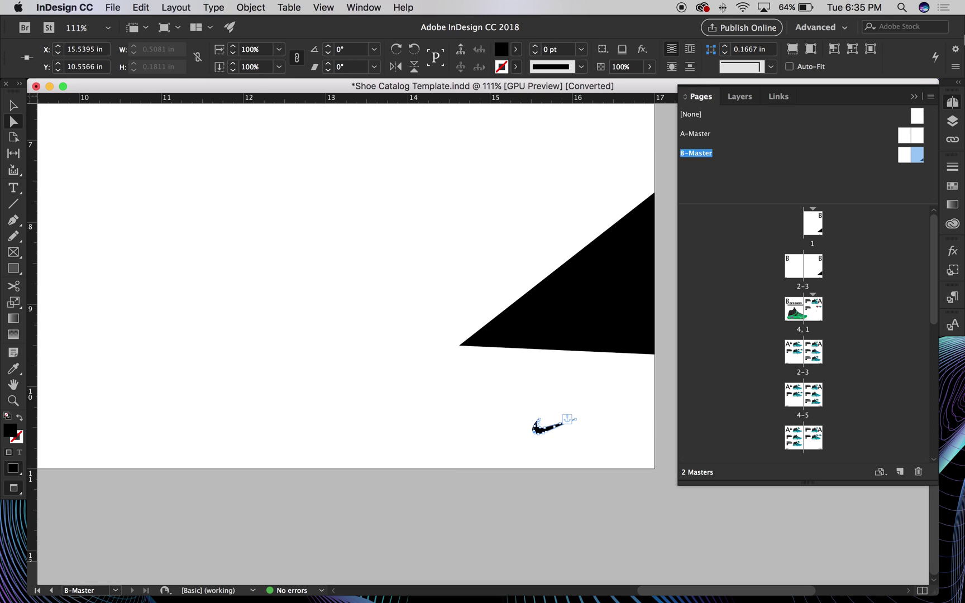
left_click(953, 186)
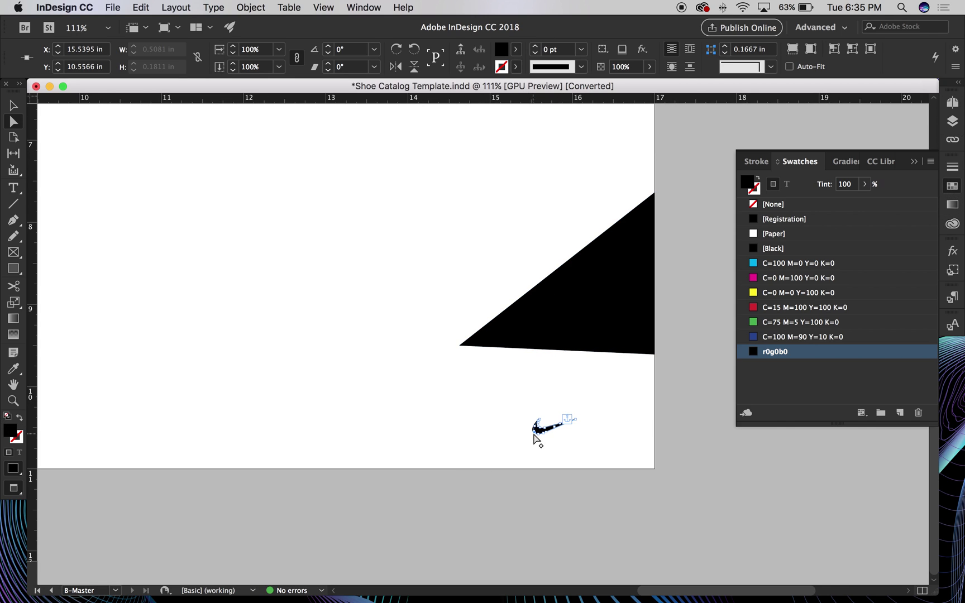
left_click_drag(517, 426, 681, 487)
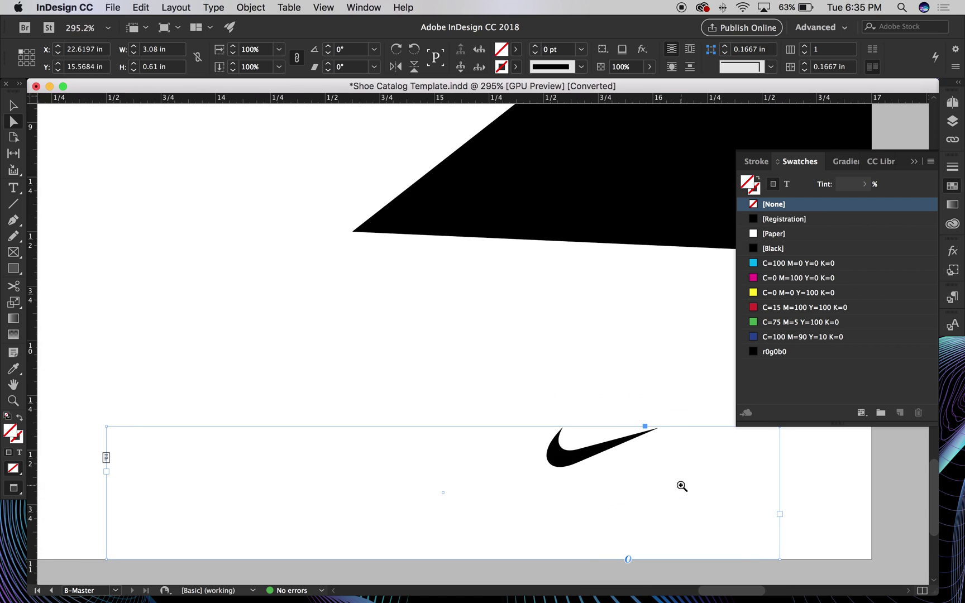
left_click(550, 455)
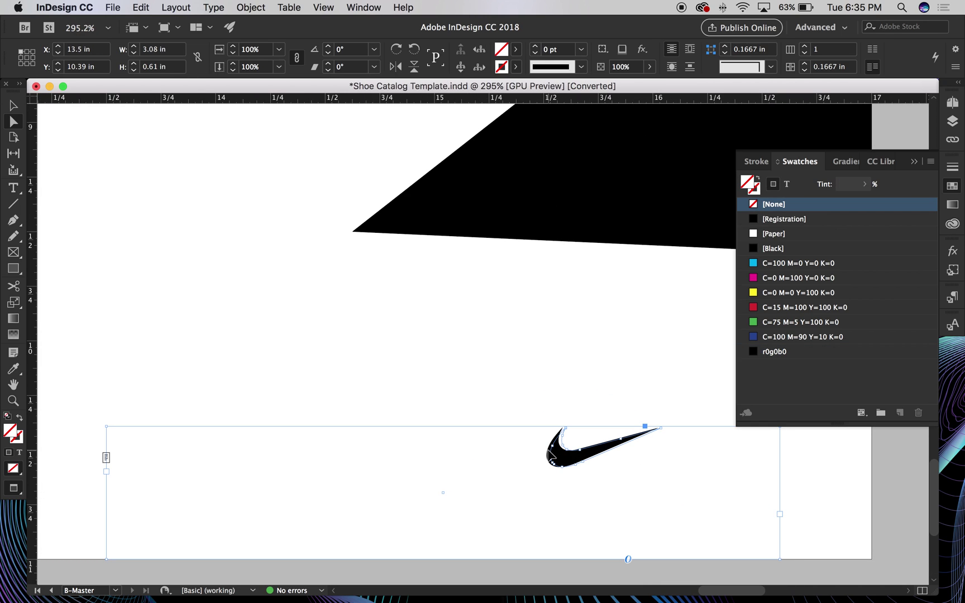
left_click(559, 436)
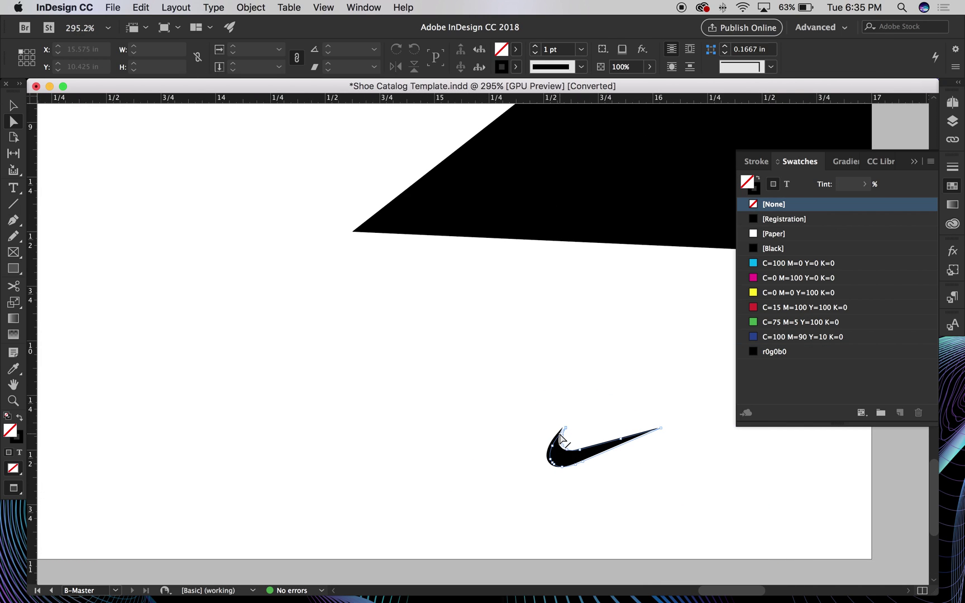
left_click(559, 434)
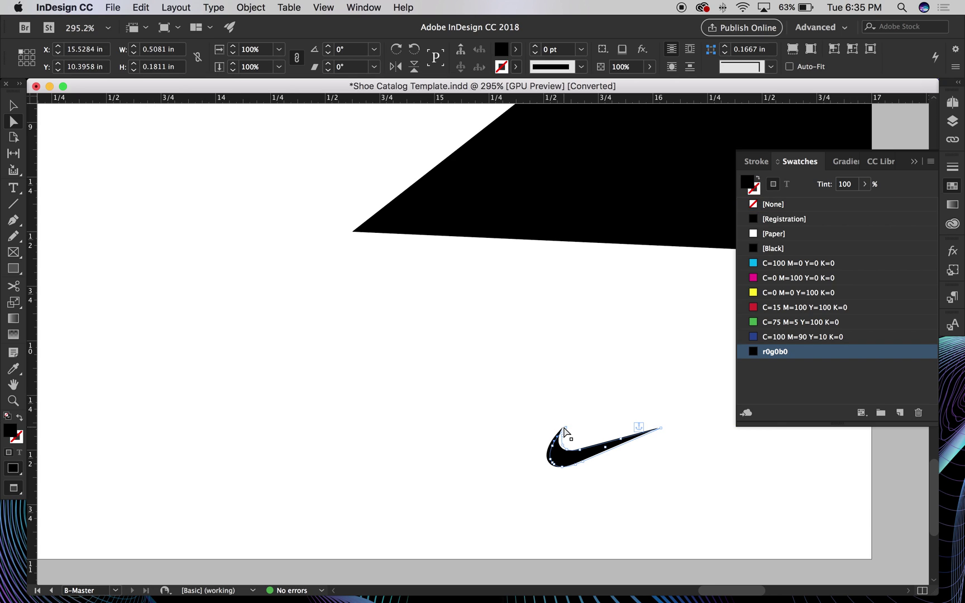
key("Delete")
key("super+z")
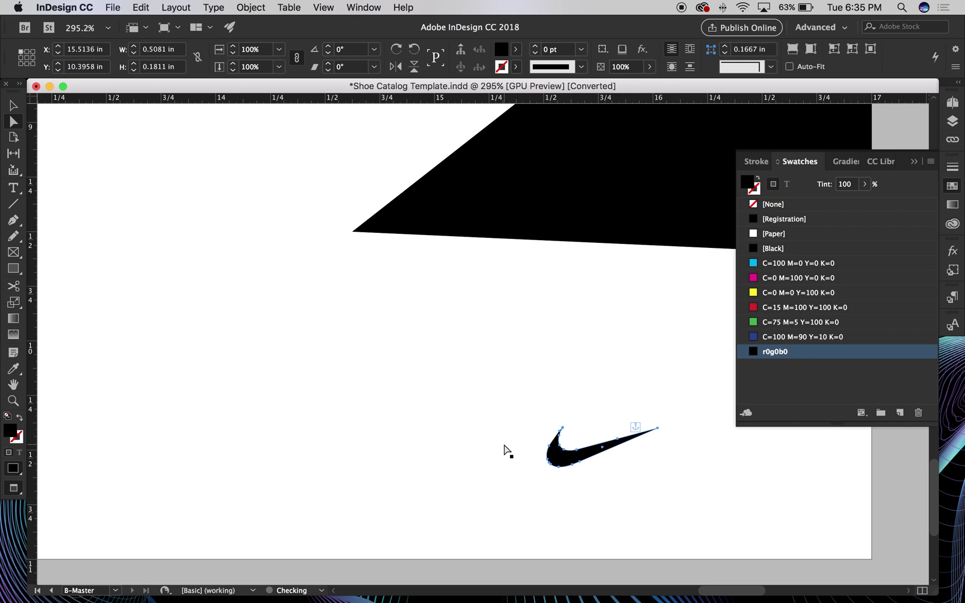
left_click(751, 233)
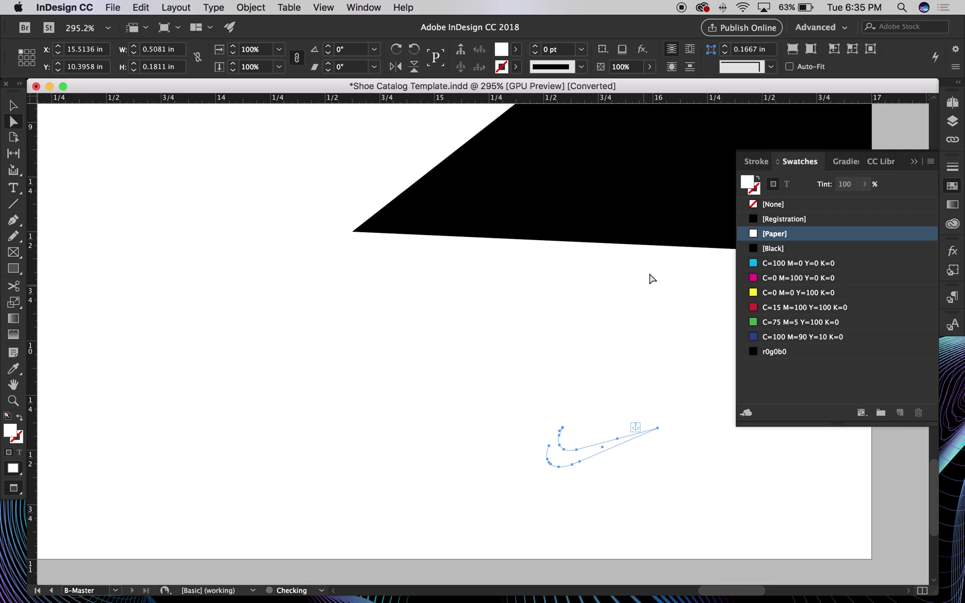
Place the black triangle back over the page corner, behind the swoosh logo and page-number text
key("super+minus")
key("super+minus")
key("v")
left_click(654, 154)
left_click(596, 141)
left_click_drag(604, 350, 597, 317)
left_click(696, 198)
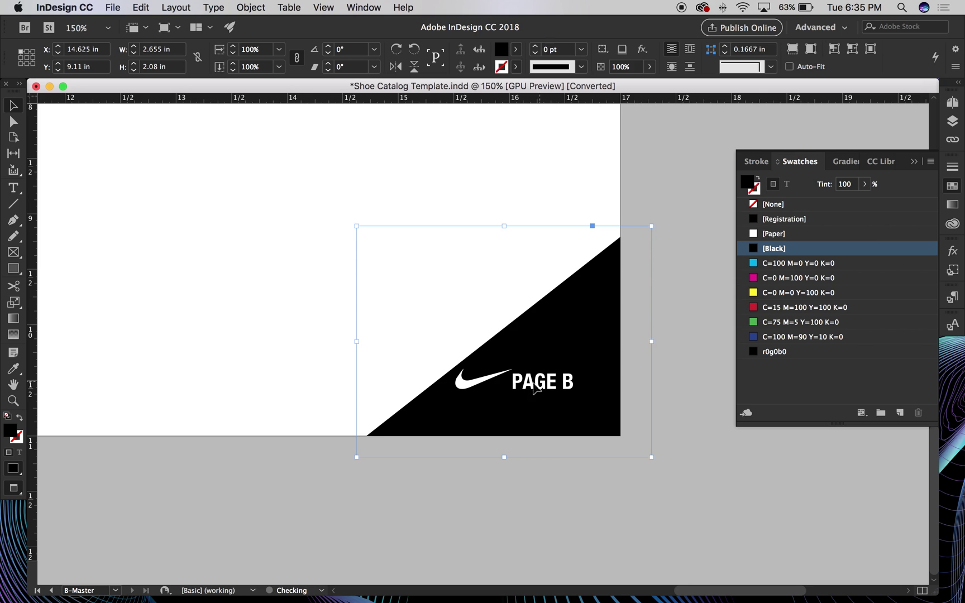
left_click(685, 359)
Select the anchored swoosh logo in the B-Master page-number text and open the Character settings beside it
double_click(517, 383)
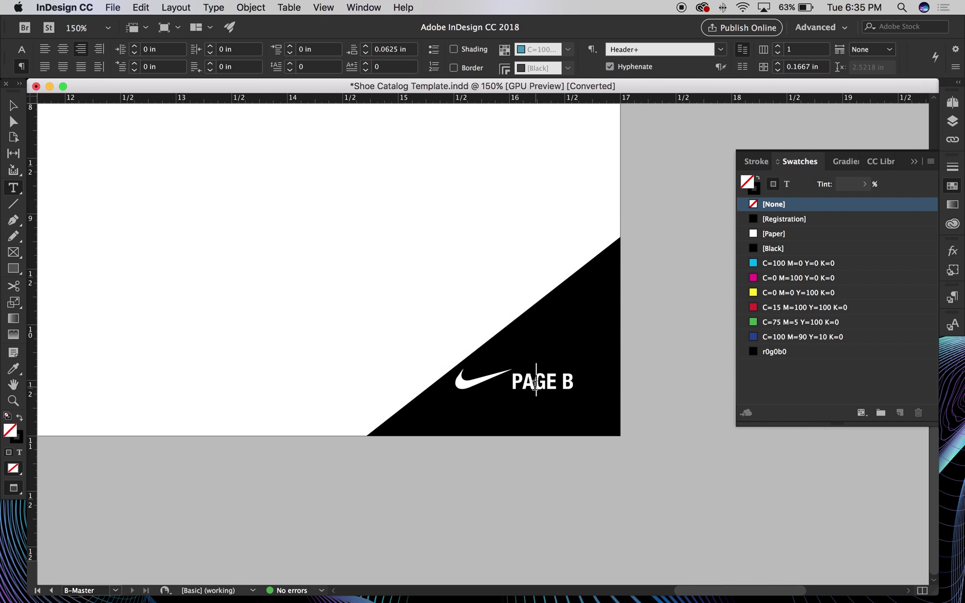
left_click_drag(514, 384, 462, 379)
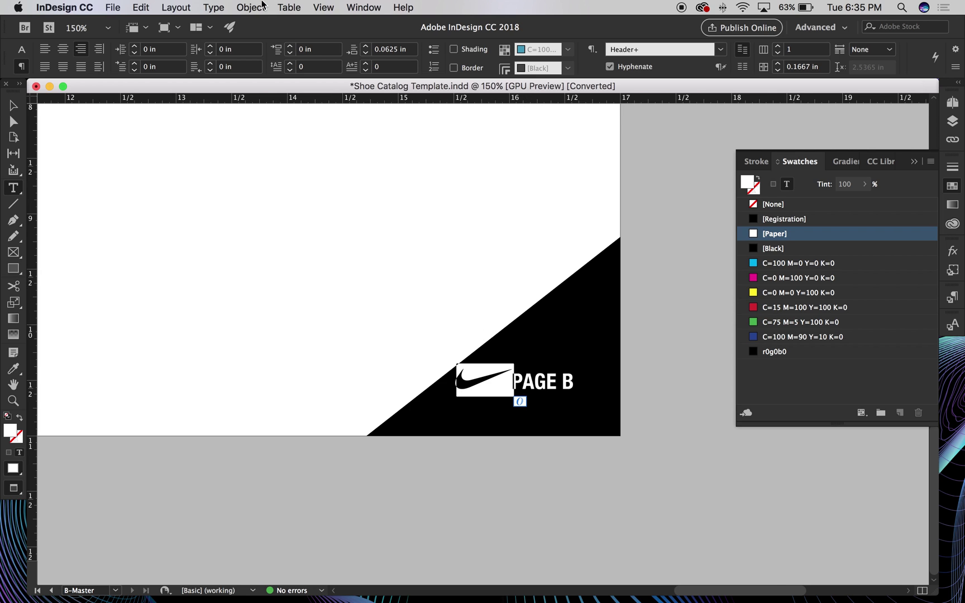
left_click(217, 6)
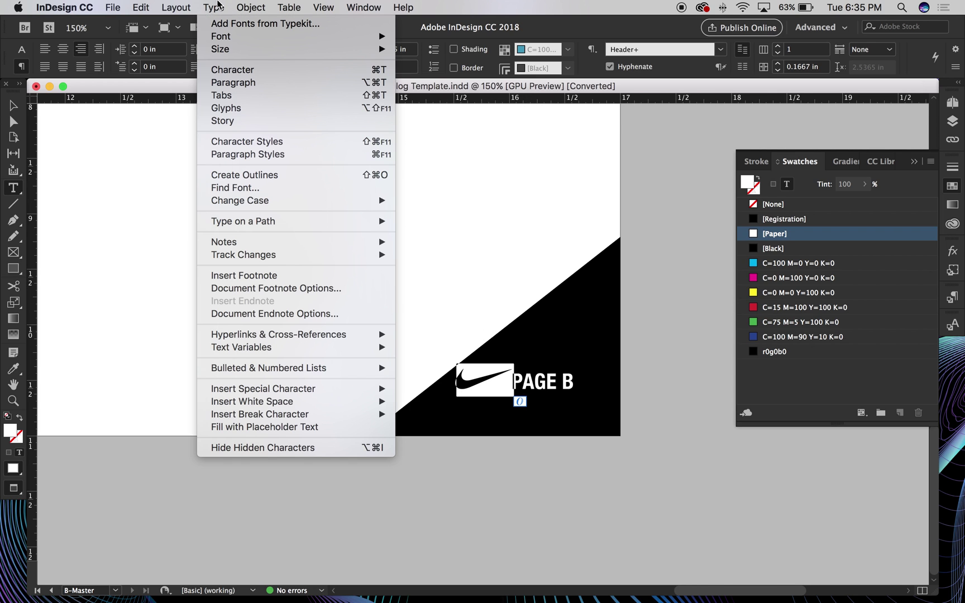
left_click(117, 88)
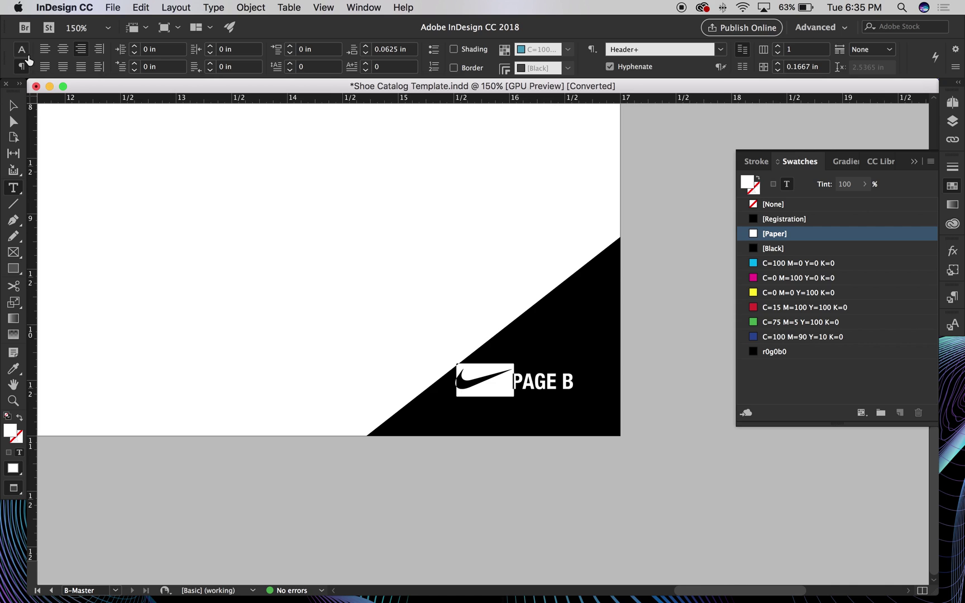
left_click(346, 6)
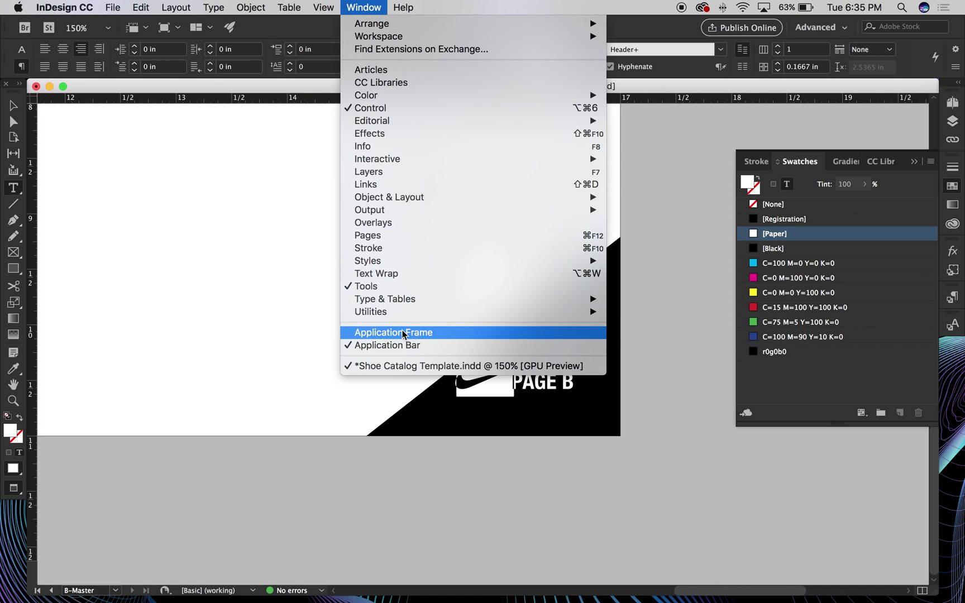
mouse_move(400, 302)
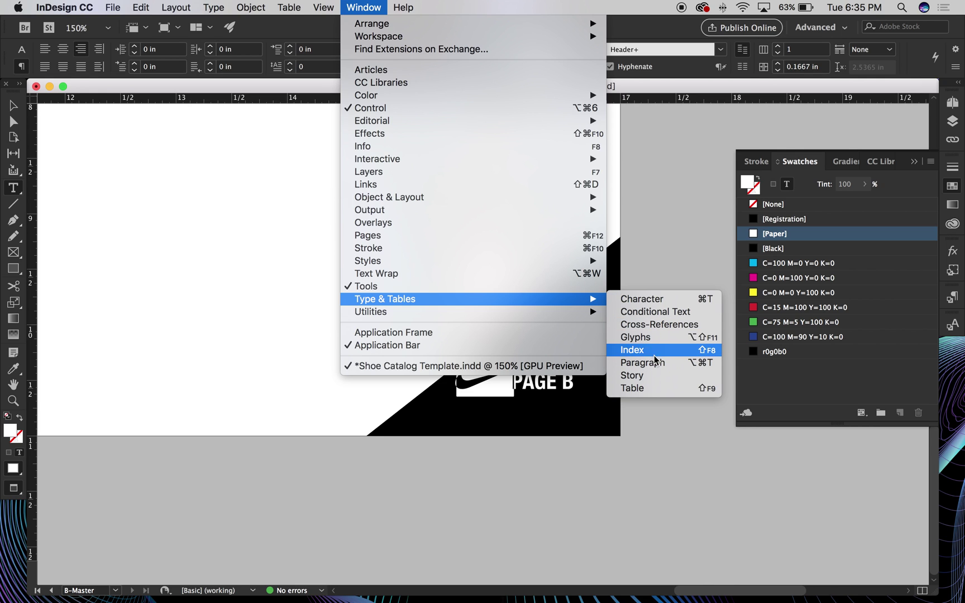
left_click(651, 300)
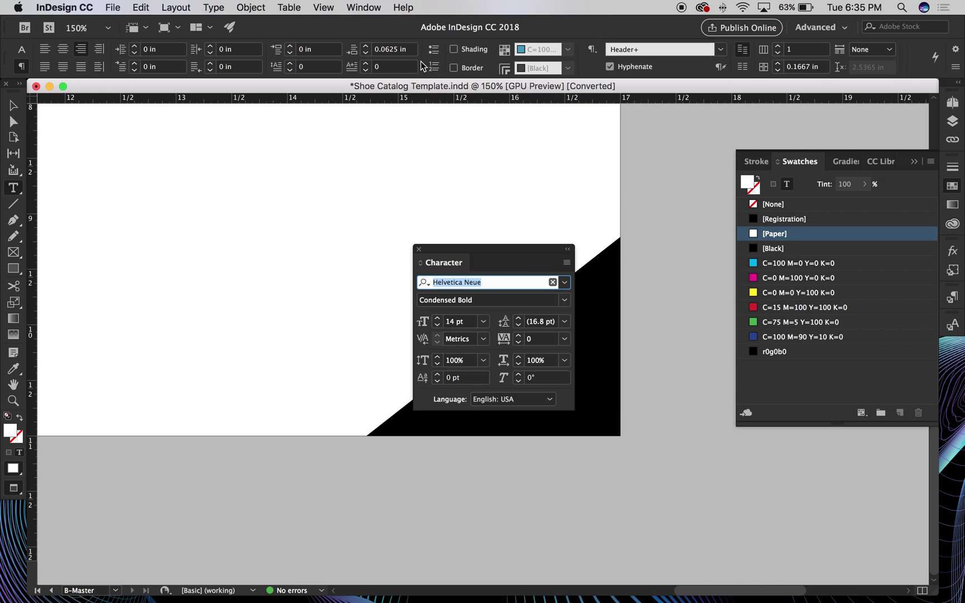
left_click_drag(475, 259, 291, 267)
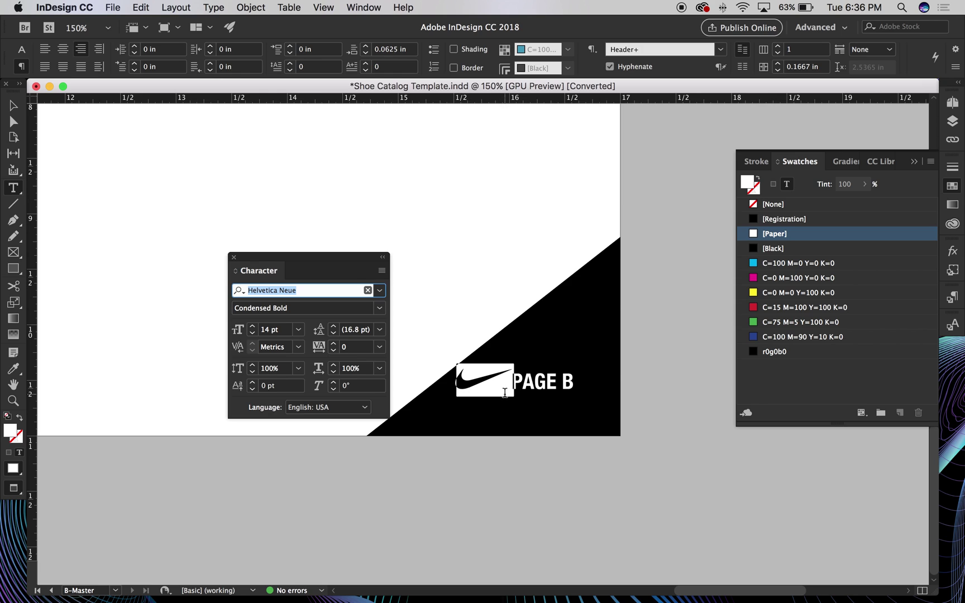
Show the guides and lower the baseline shift of the inline swoosh logo until it sits below the page-number text
left_click(13, 105)
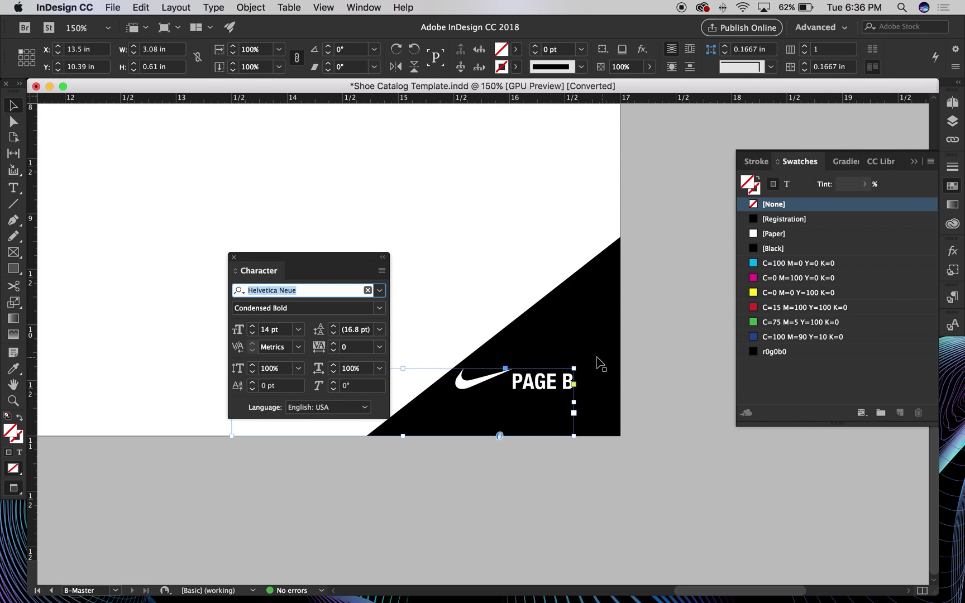
left_click_drag(631, 107, 689, 390)
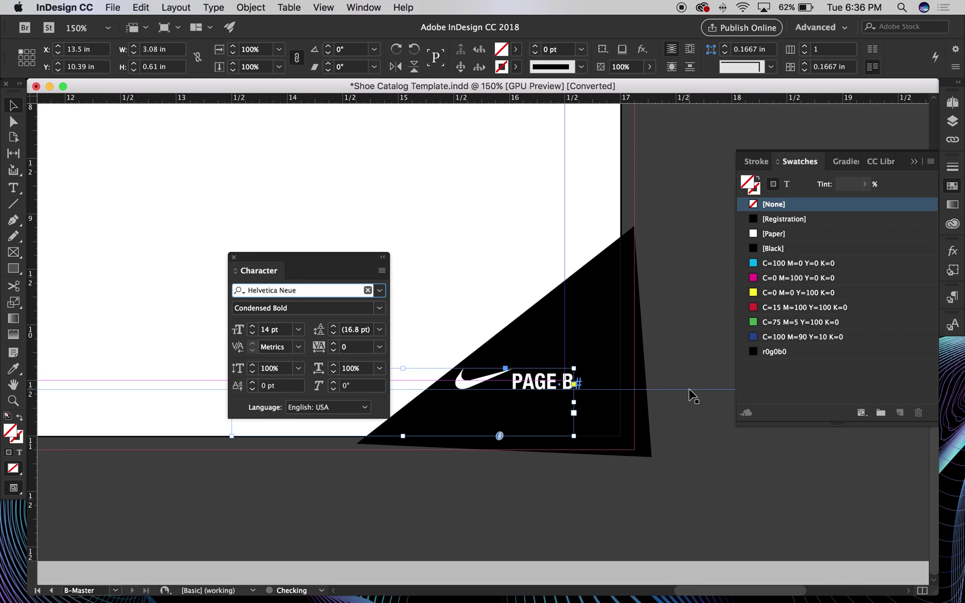
double_click(520, 385)
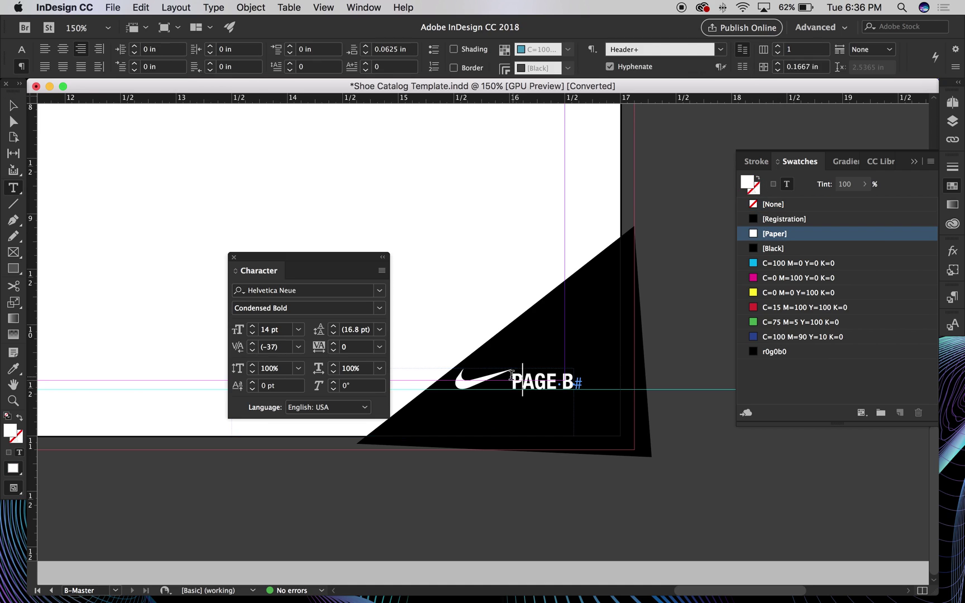
left_click_drag(514, 384, 435, 371)
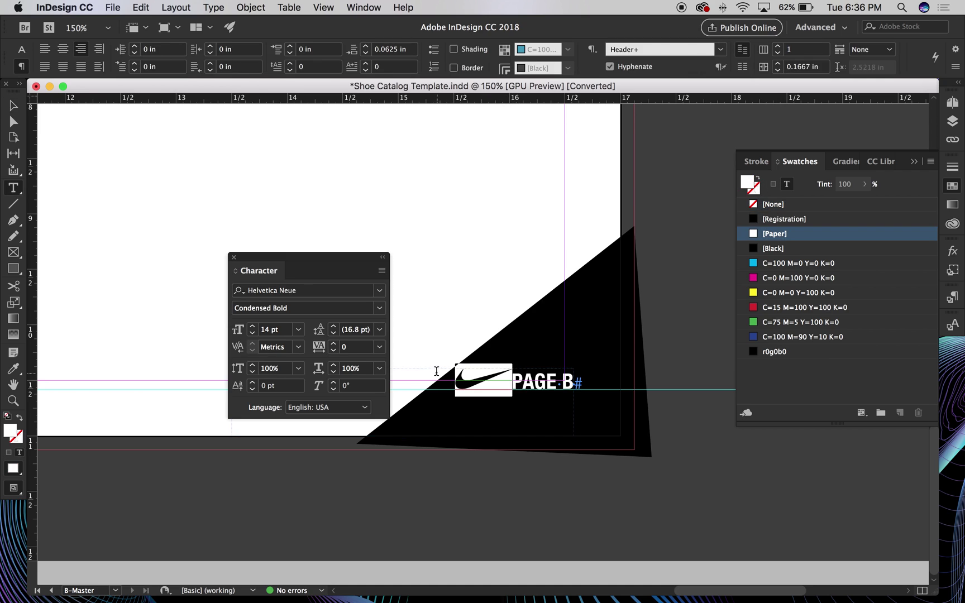
left_click(251, 390)
left_click(252, 390)
left_click(251, 390)
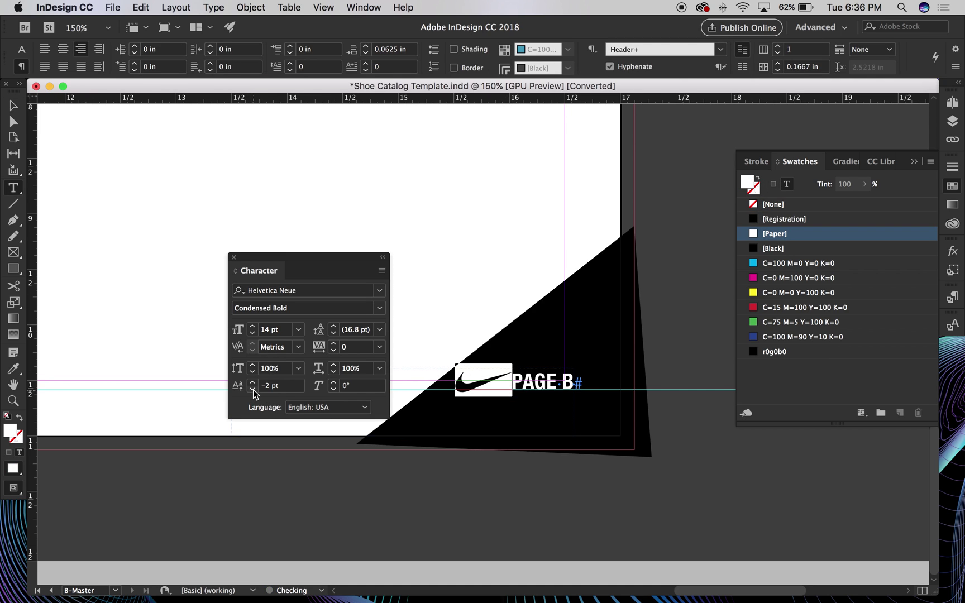
left_click(252, 390)
left_click(252, 390)
left_click(252, 390)
left_click(252, 390)
left_click(253, 390)
left_click(253, 390)
left_click(253, 390)
left_click(252, 390)
left_click(253, 390)
left_click(253, 390)
left_click(253, 390)
left_click(252, 390)
key("Escape")
left_click(704, 194)
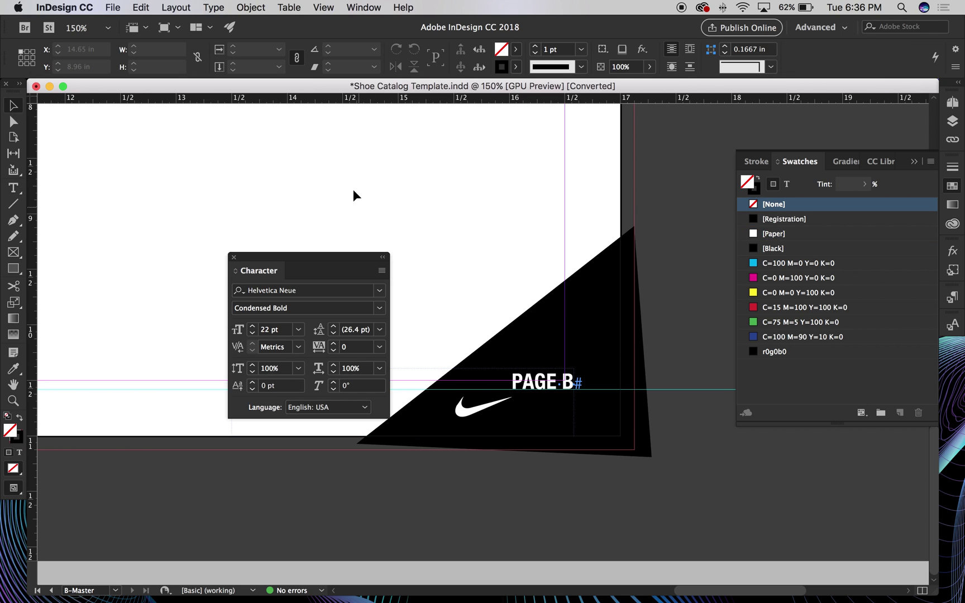
Return to the preview display and check the B-Master corner logo and page number on pages 2-3
key("w")
key("super+minus")
key("super+minus")
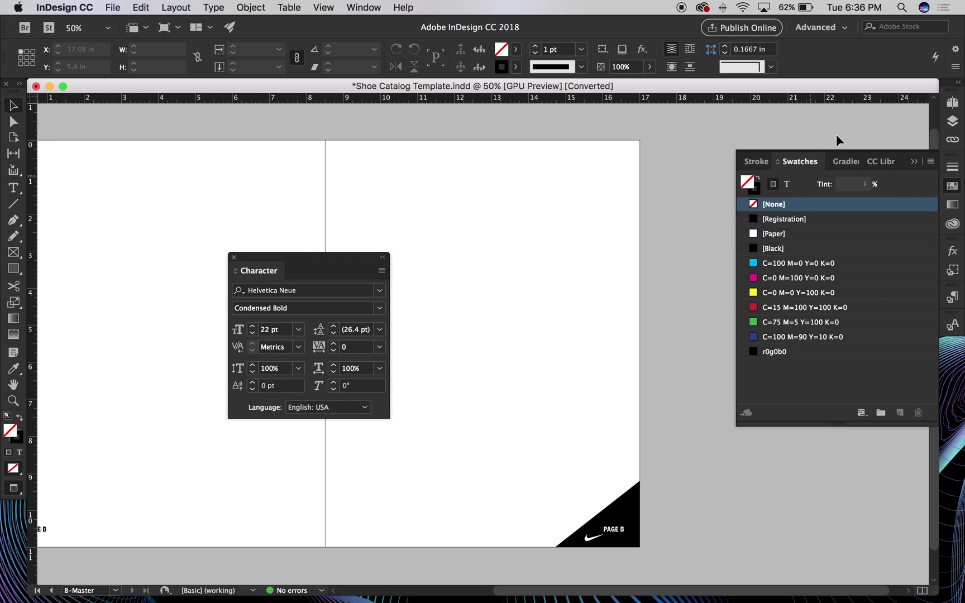
left_click(952, 103)
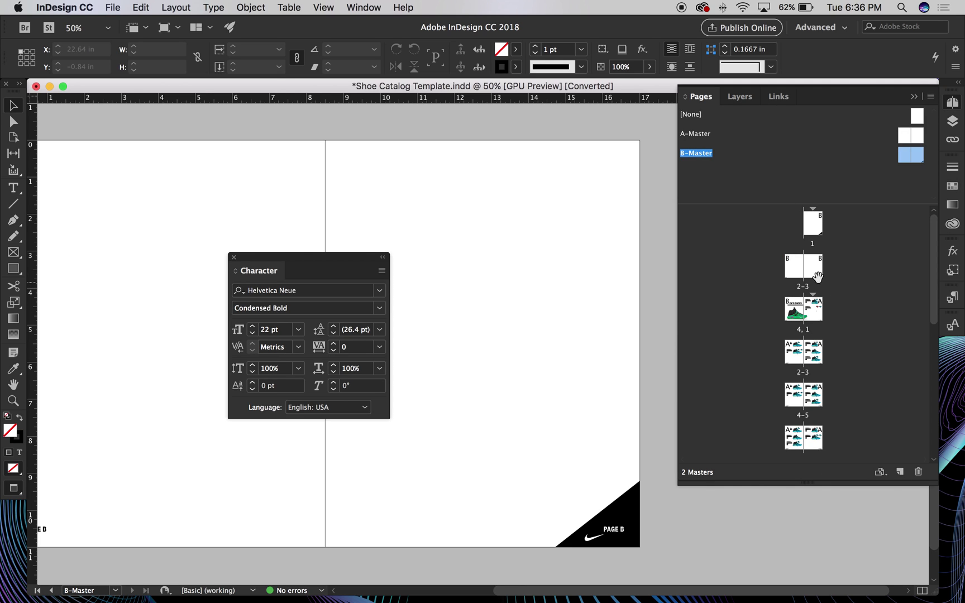
double_click(809, 273)
scroll(539, 471, "down", 3)
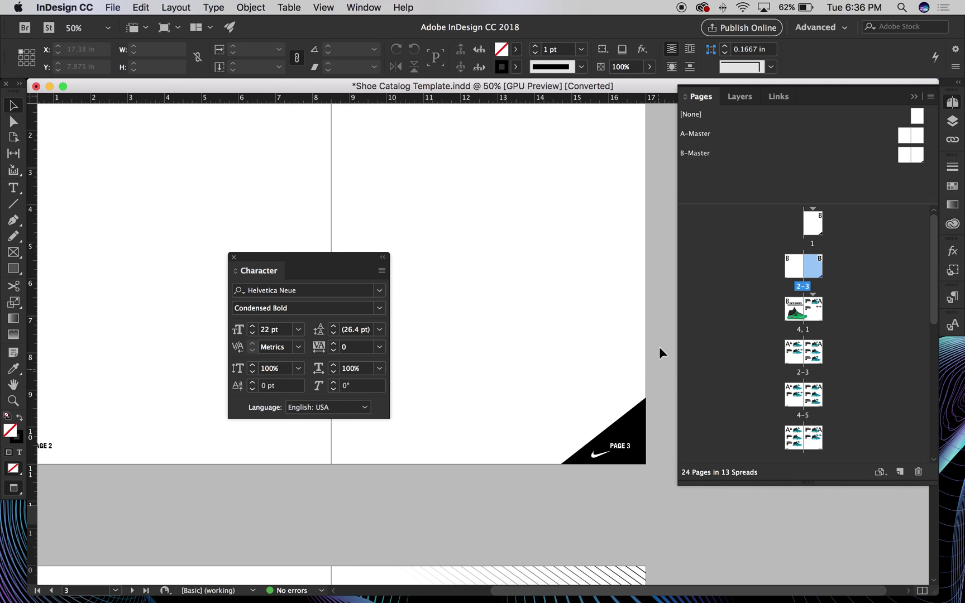
Apply the right-hand page of B-Master to the product page facing the MEN'S SHOES page
scroll(558, 148, "down", 15)
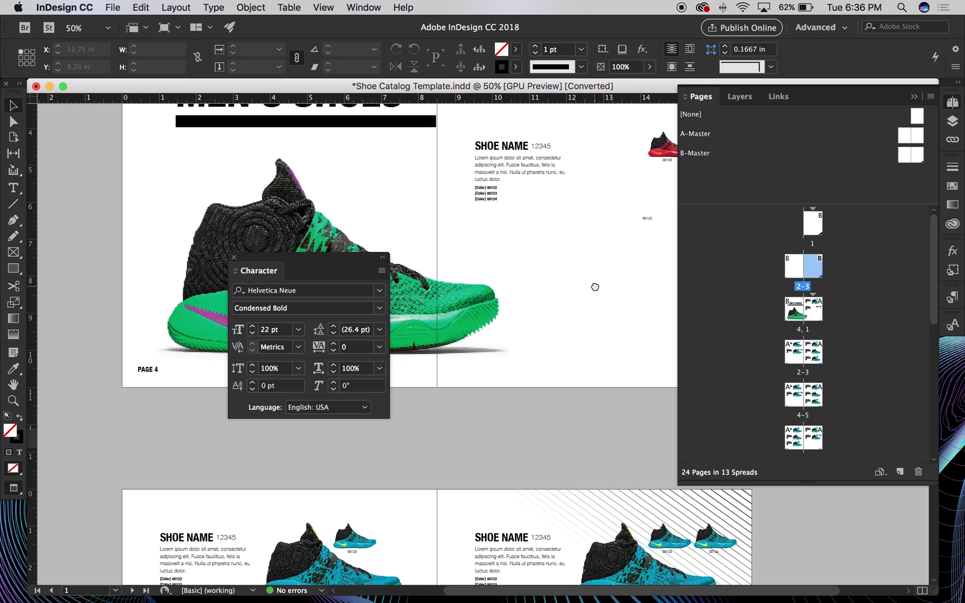
scroll(595, 285, "up", 4)
left_click_drag(507, 358, 415, 377)
left_click_drag(920, 157, 815, 311)
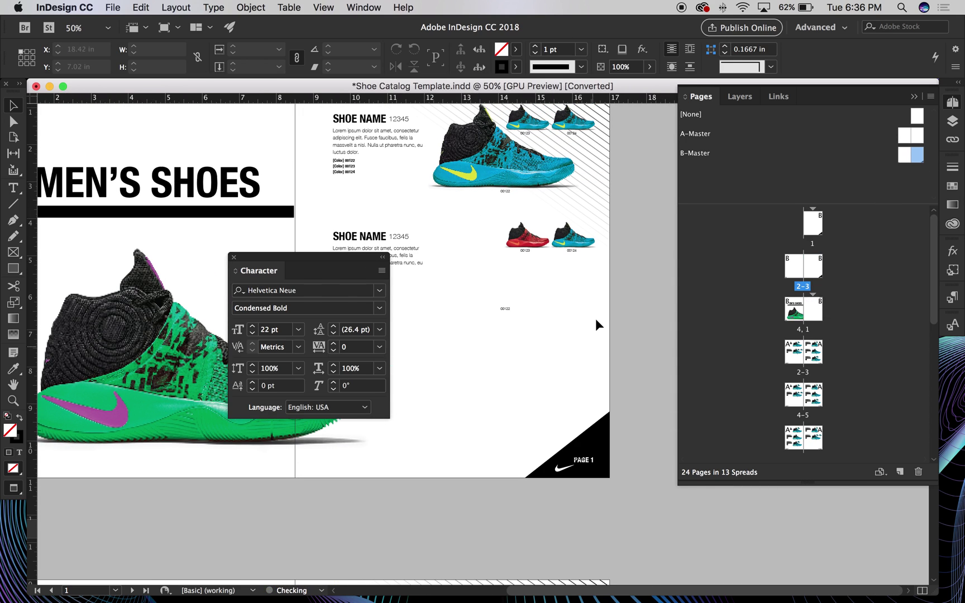
left_click(582, 460)
key("Delete")
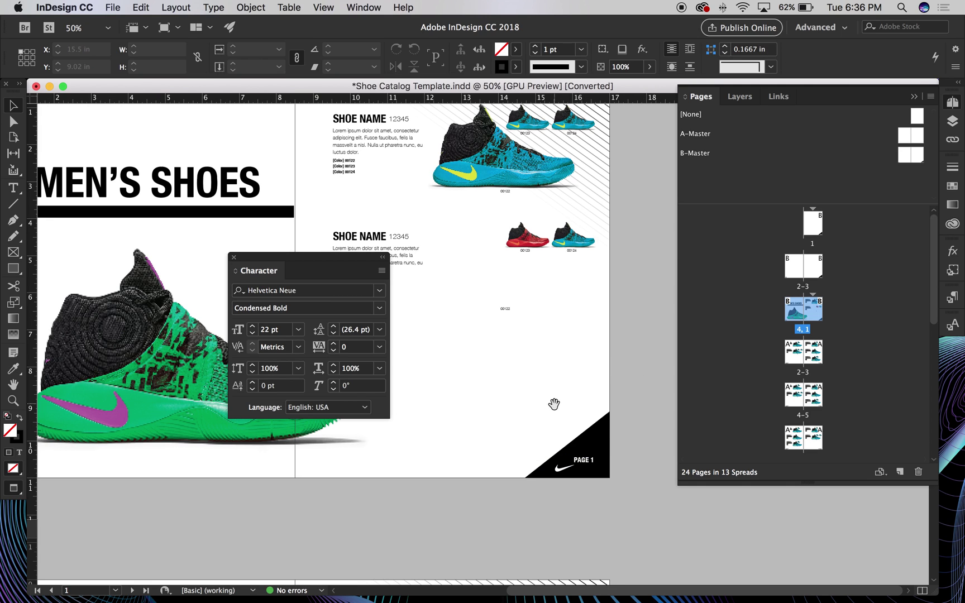
Close the Character settings and shrink the Pages panel so the MEN'S SHOES spread is unobstructed
left_click_drag(553, 403, 566, 289)
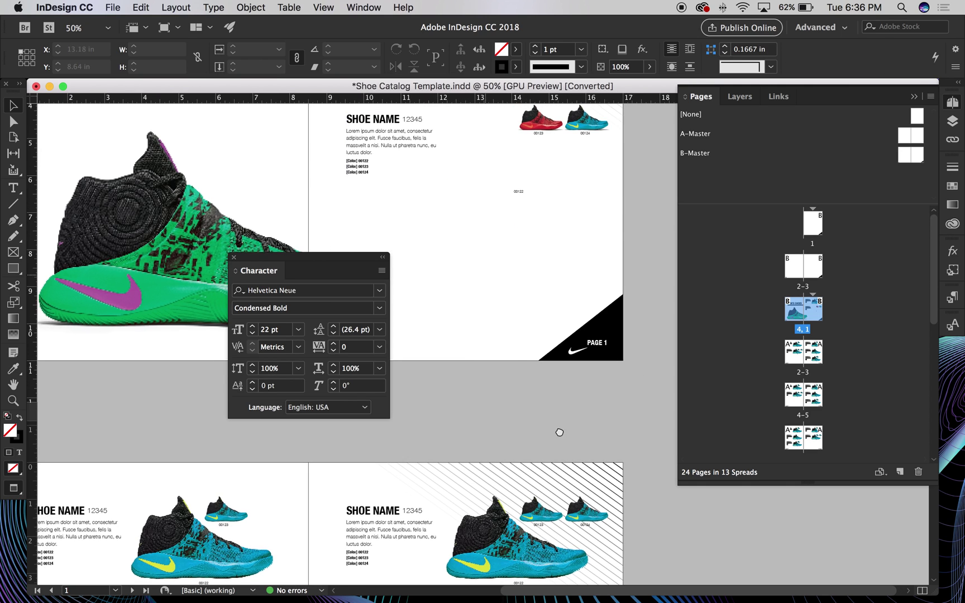
scroll(560, 431, "up", 5)
scroll(560, 432, "left", 3)
scroll(559, 432, "right", 2)
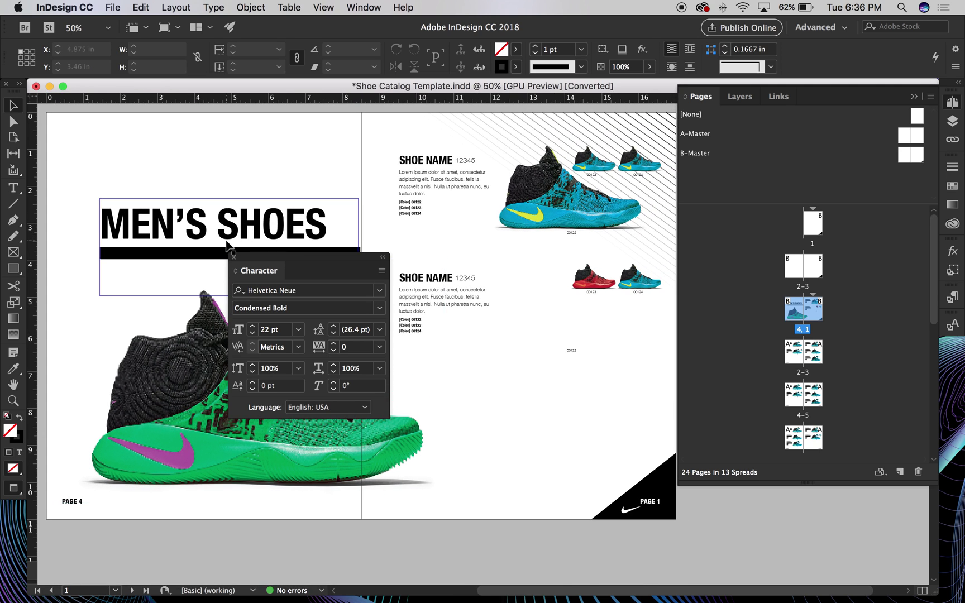
left_click(233, 258)
left_click_drag(405, 394, 499, 428)
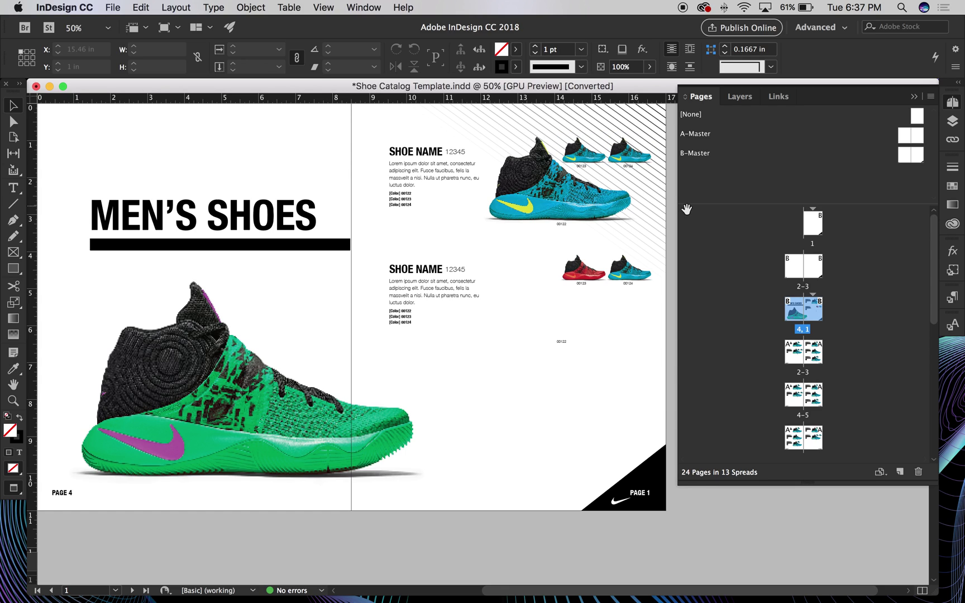
left_click_drag(490, 403, 511, 387)
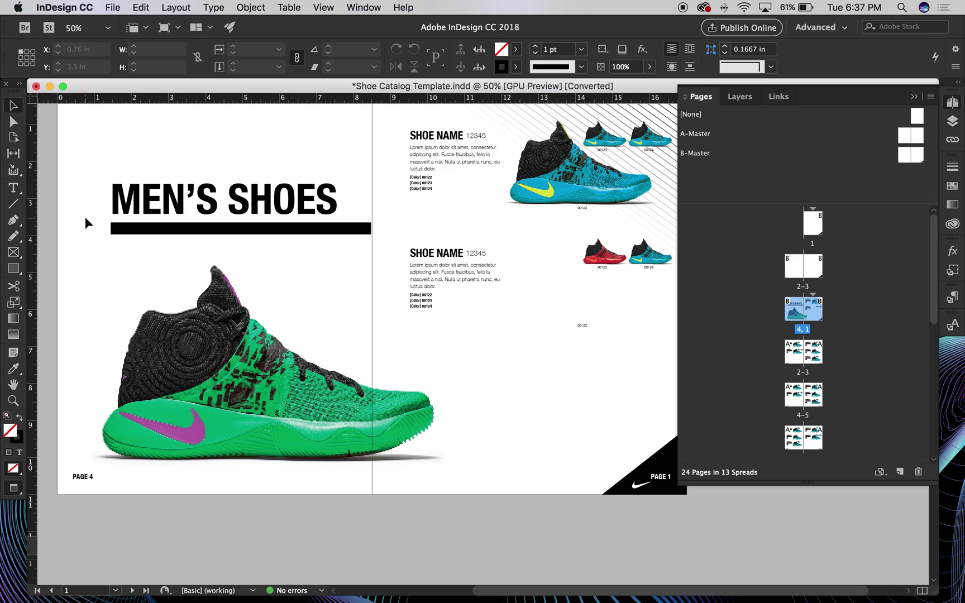
left_click(241, 387)
left_click_drag(678, 159, 818, 161)
left_click_drag(827, 486, 840, 252)
left_click_drag(538, 398, 636, 403)
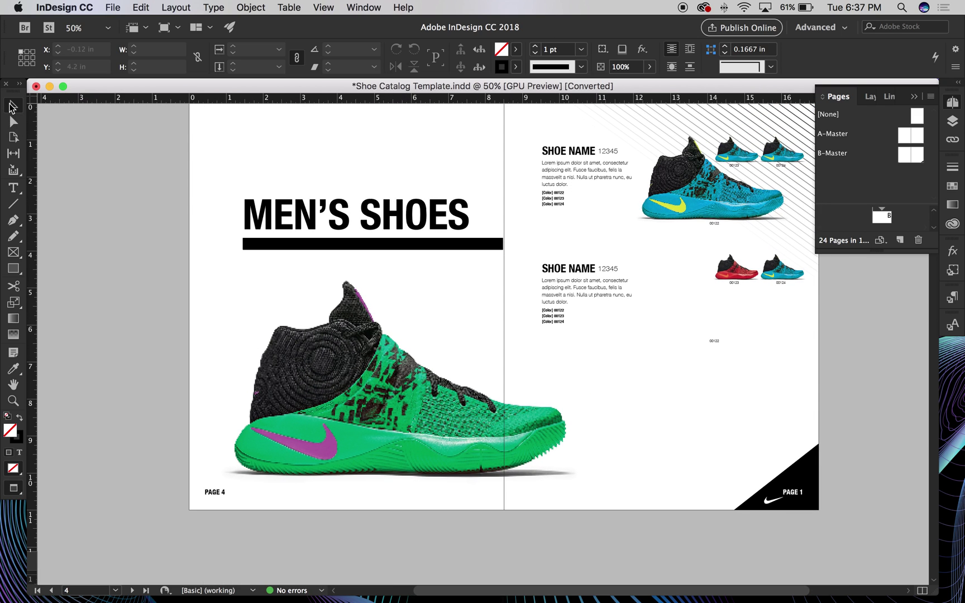
Select the green shoe's image frame on page 4 and give it a magenta C=0 M=100 Y=0 K=0 stroke
left_click(12, 106)
left_click(373, 303)
left_click(273, 307)
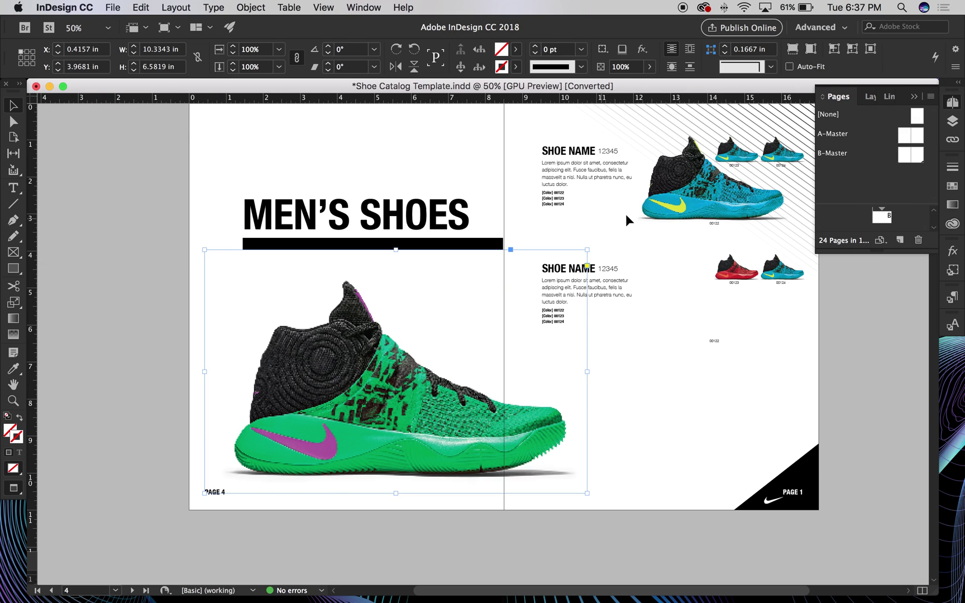
left_click(953, 185)
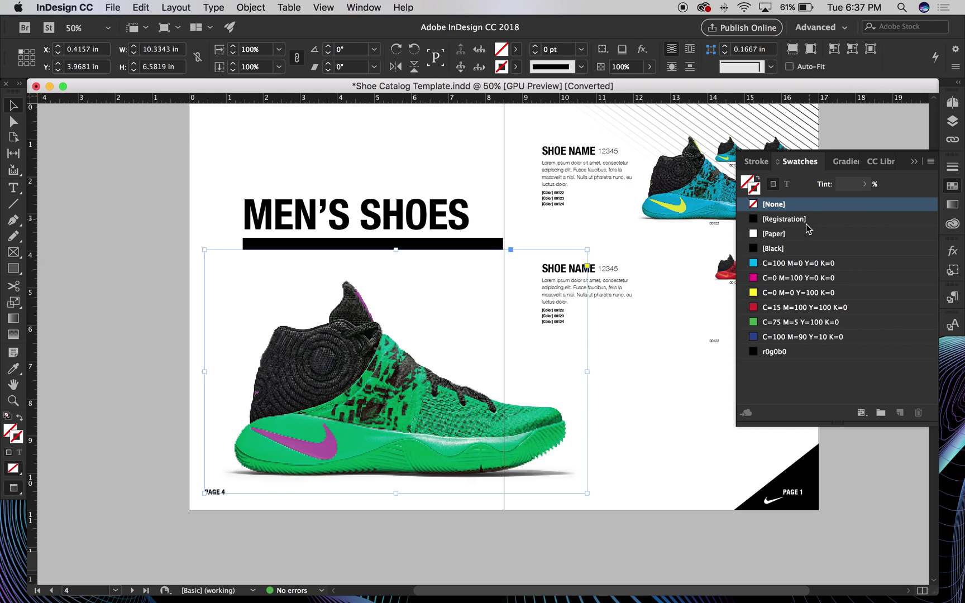
left_click(755, 278)
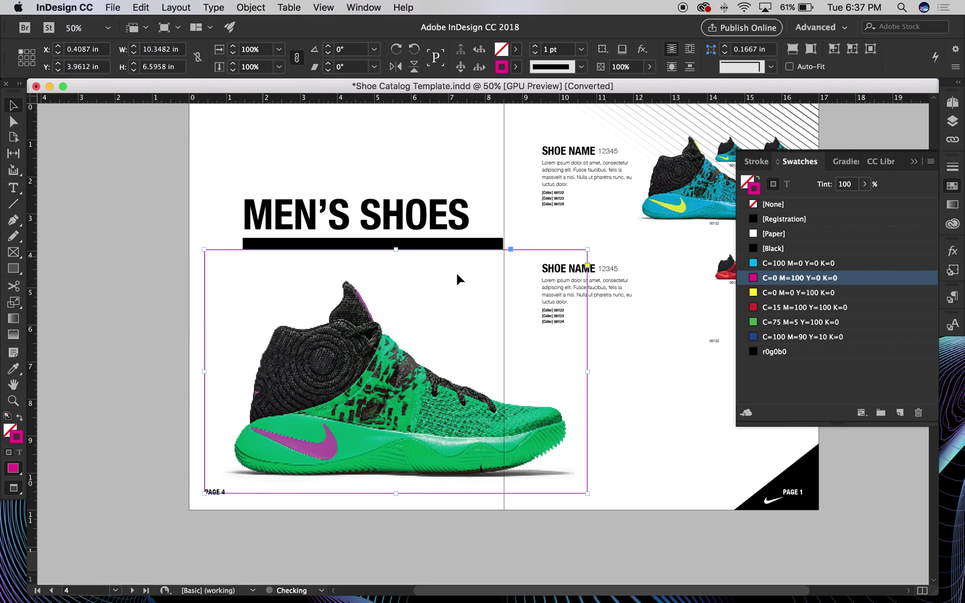
Increase the stroke weight of the green shoe's image frame to 8 pt
left_click(951, 168)
left_click(834, 179)
left_click(834, 179)
left_click(834, 179)
left_click(834, 179)
left_click(834, 179)
left_click(834, 179)
left_click(834, 179)
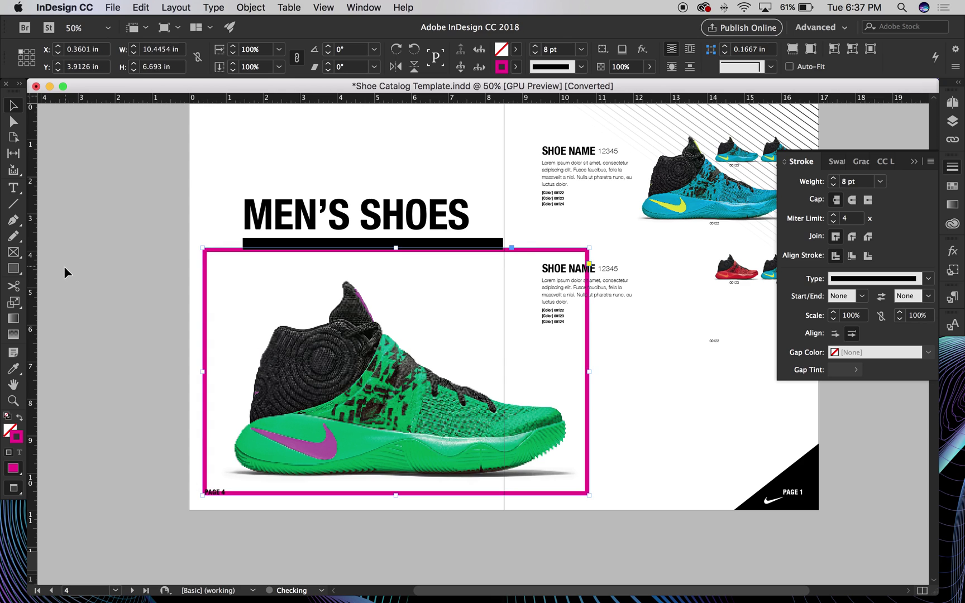
left_click(64, 269)
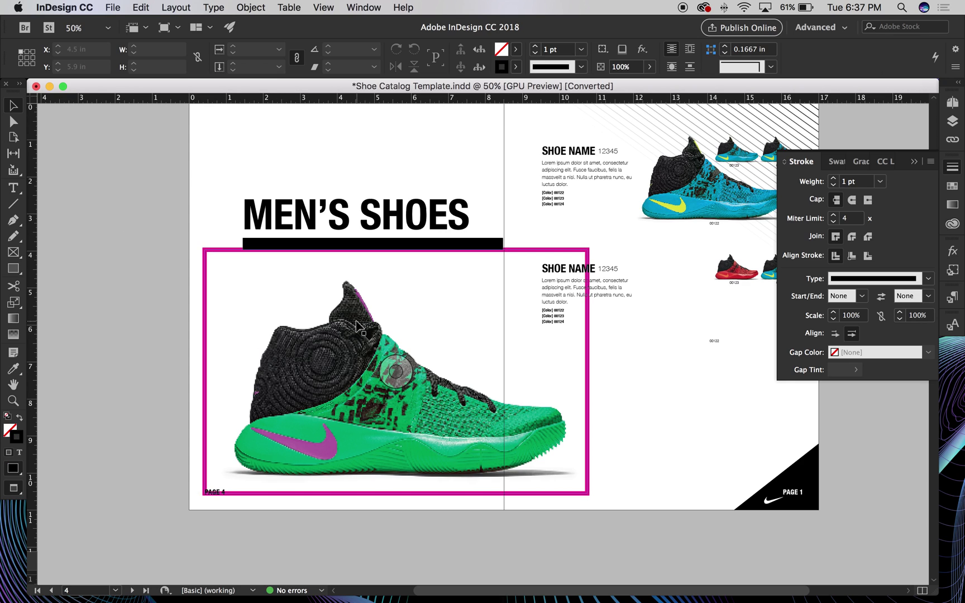
Crop the green shoe by shrinking its frame from the upper-left corner and right edge to about 5.66 in by 5 in
left_click(242, 197)
left_click(222, 257)
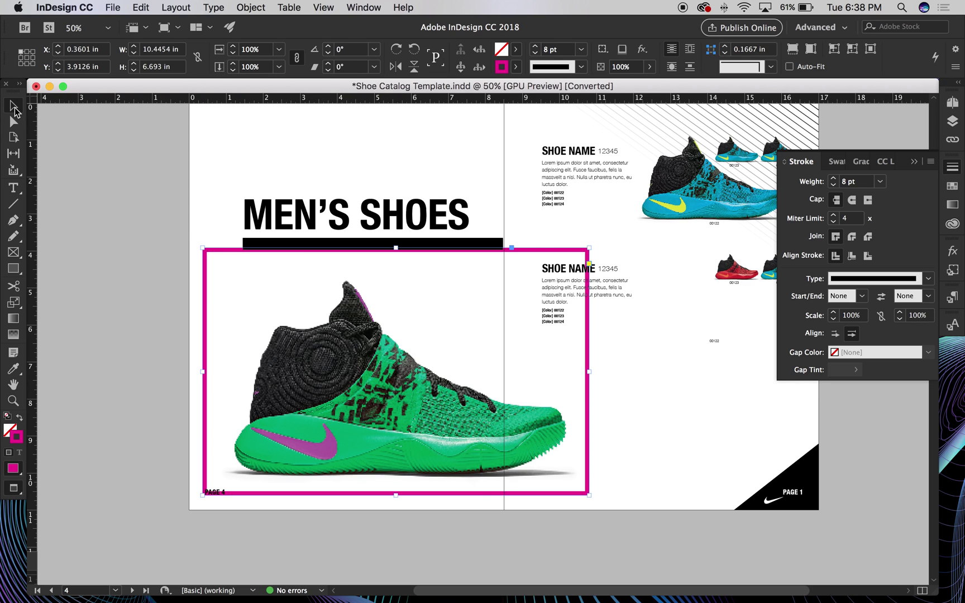
left_click_drag(202, 247, 270, 310)
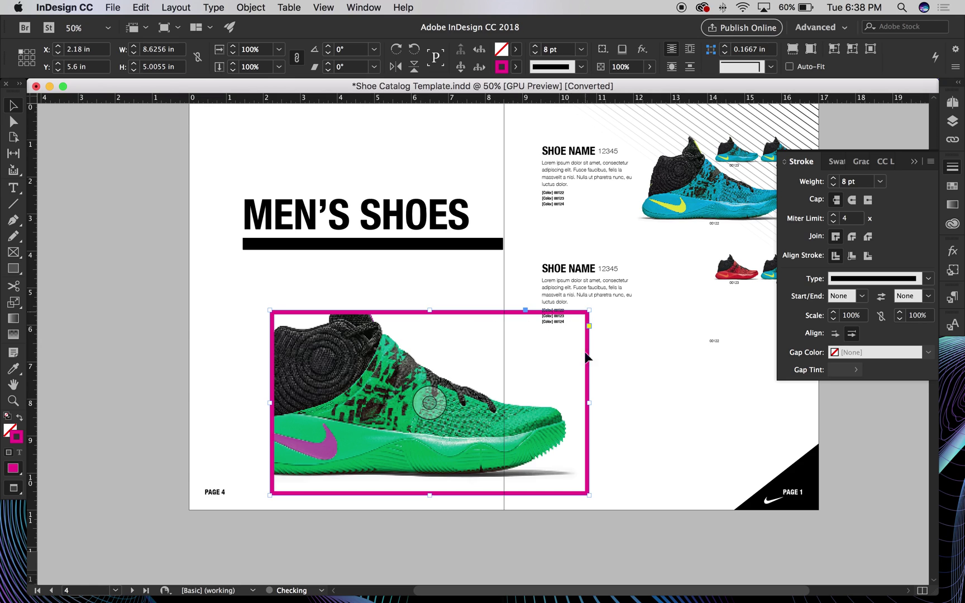
left_click_drag(589, 406, 479, 403)
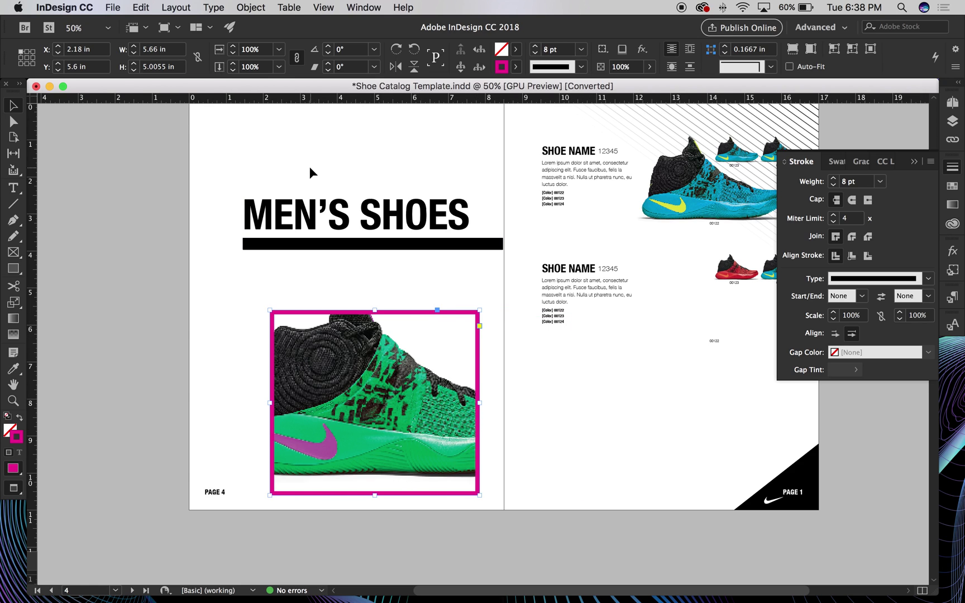
Scale the shoe image inside its frame to about 59% and position it so the whole shoe fits within the magenta border
left_click(375, 402)
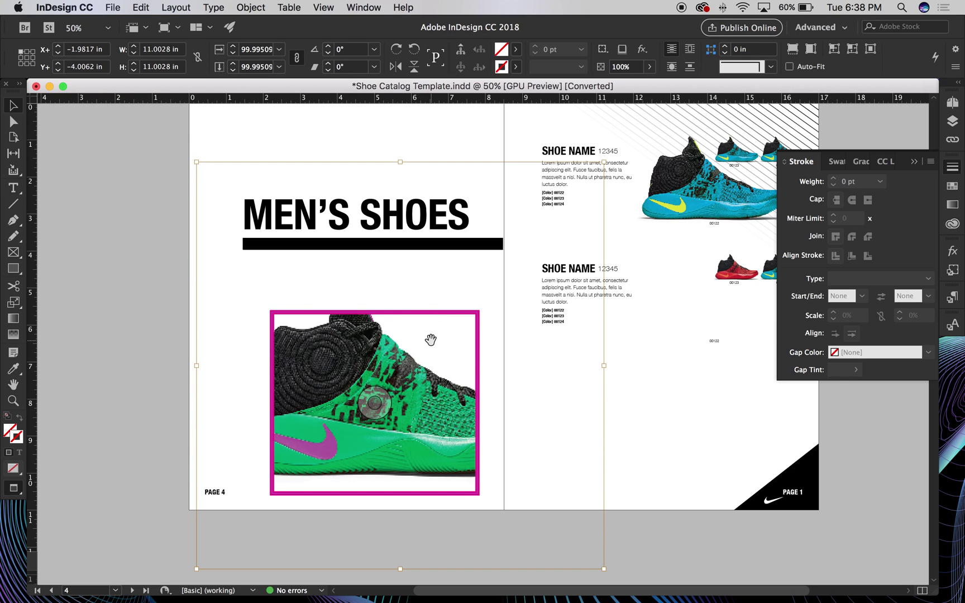
left_click(103, 342)
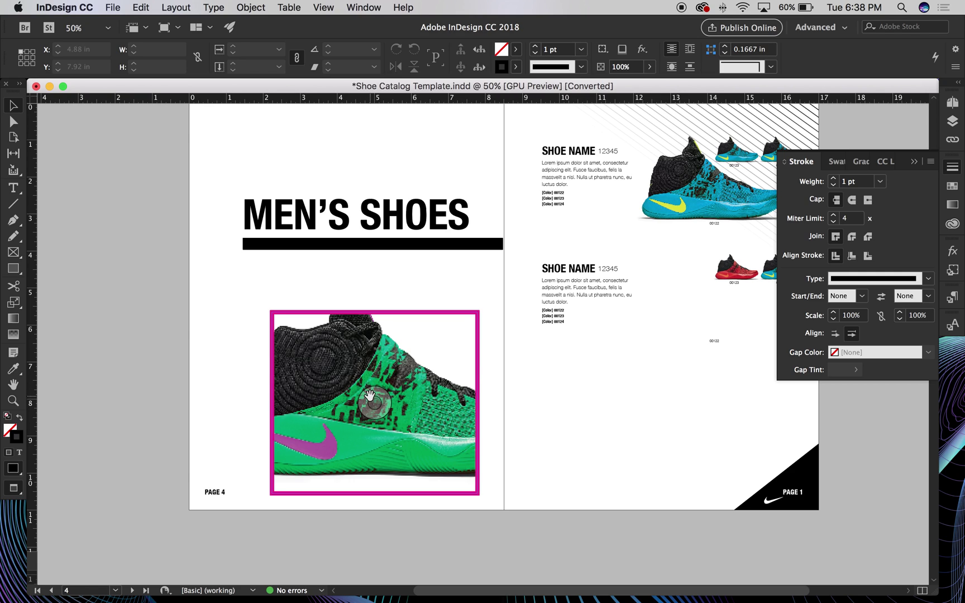
left_click(14, 122)
left_click_drag(396, 369, 364, 394)
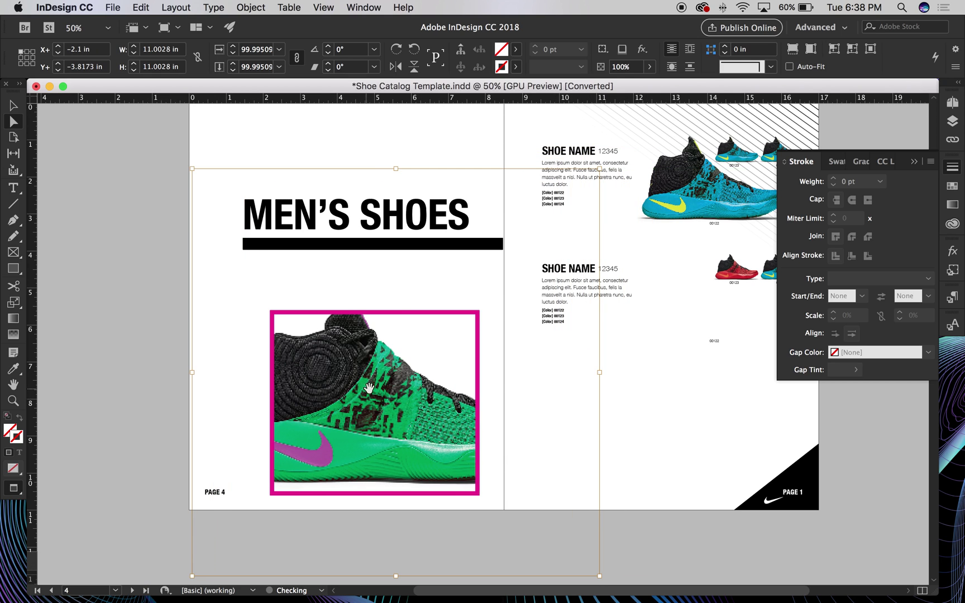
key("s")
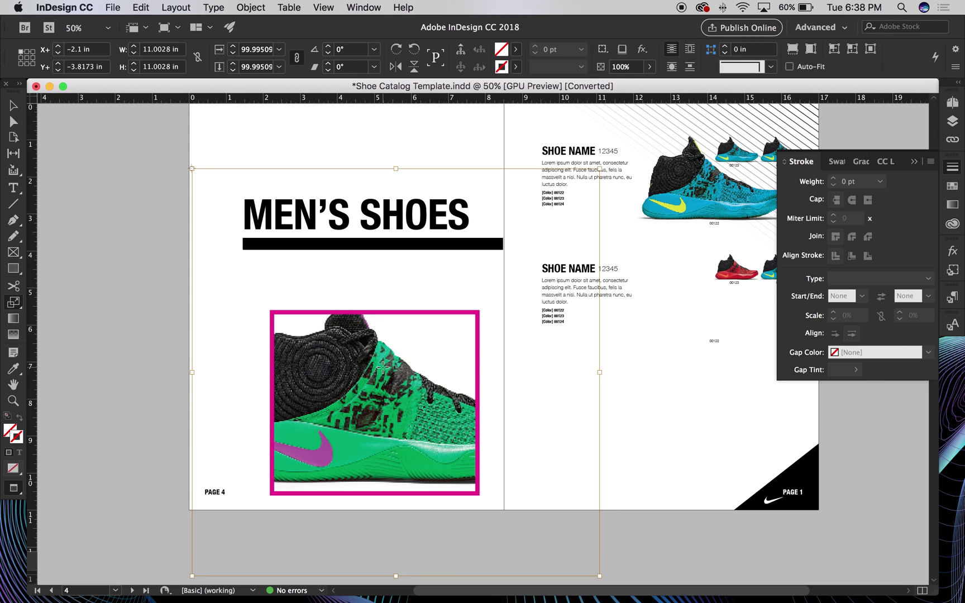
left_click(376, 388)
left_click_drag(653, 535, 546, 460)
key("a")
left_click_drag(415, 396, 396, 399)
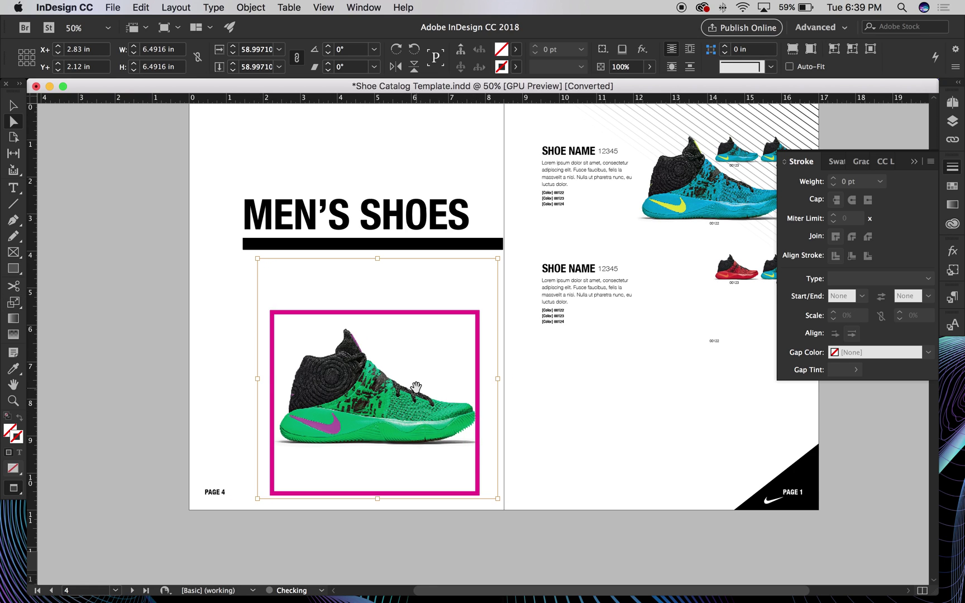
left_click(202, 232)
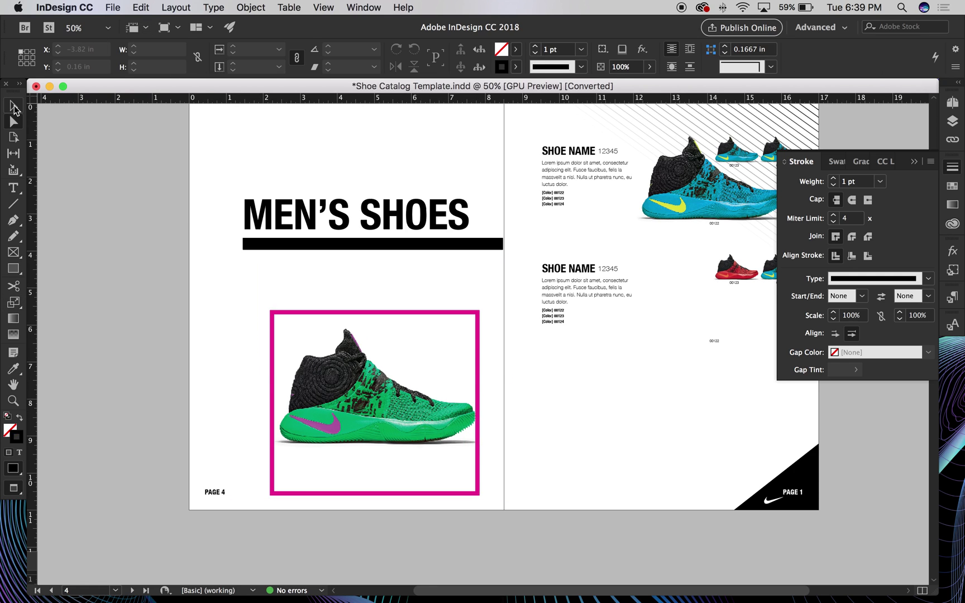
Move the frame's upper-left anchor point inward to about X 3.25 in, Y 6.83 in, slanting the top and left edges
left_click(273, 314)
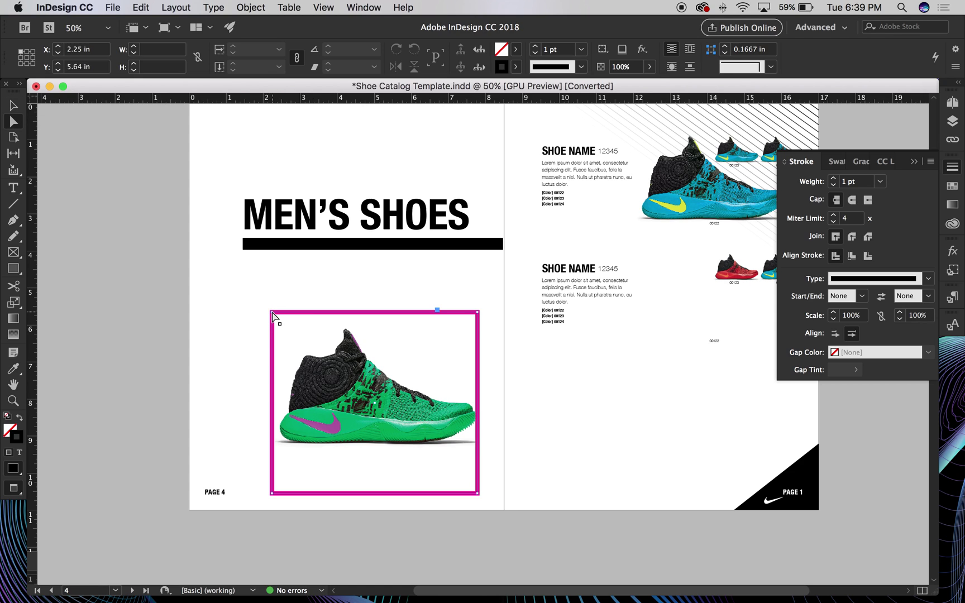
left_click(272, 314)
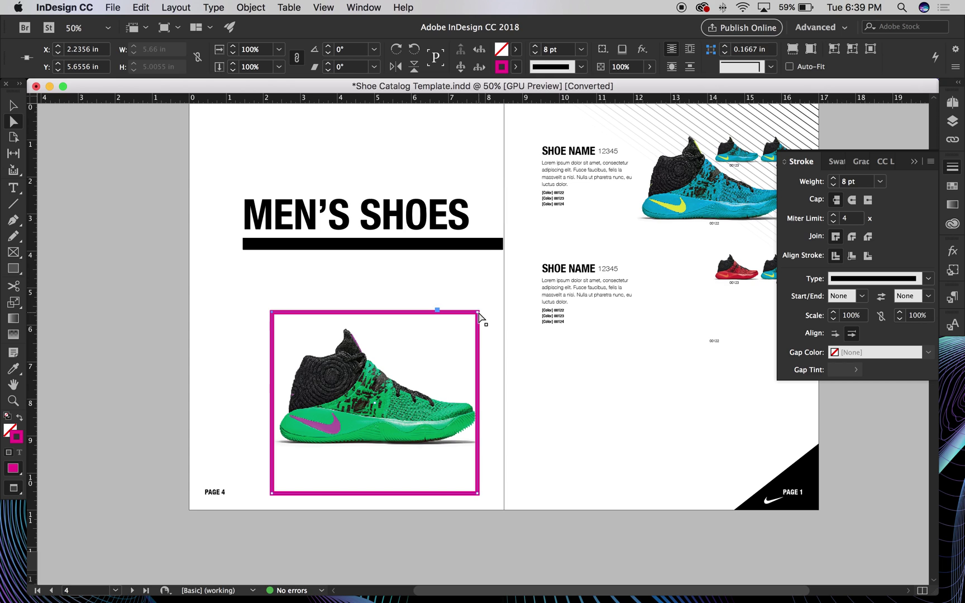
key("super+1")
scroll(328, 231, "up", 2)
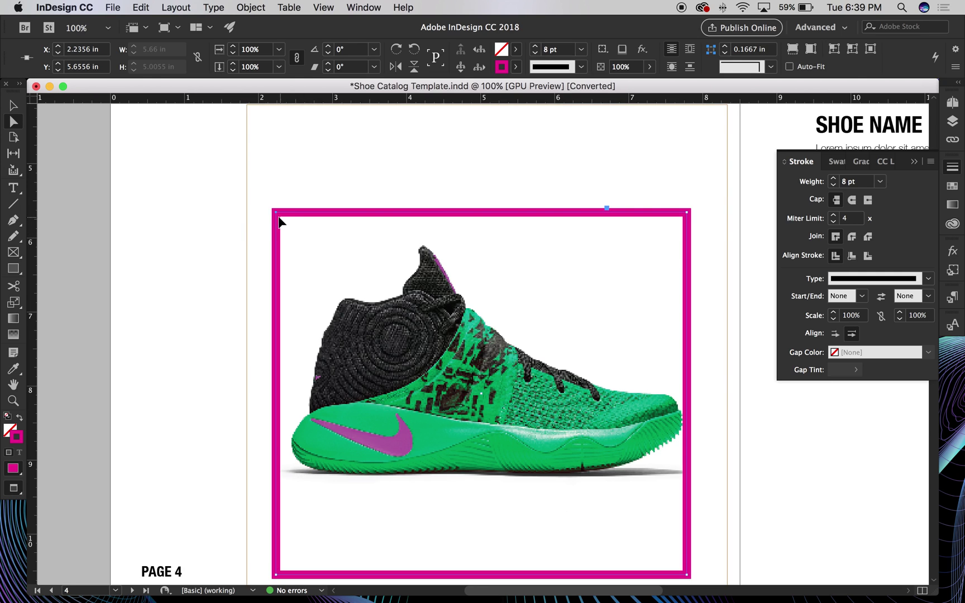
left_click_drag(274, 213, 349, 298)
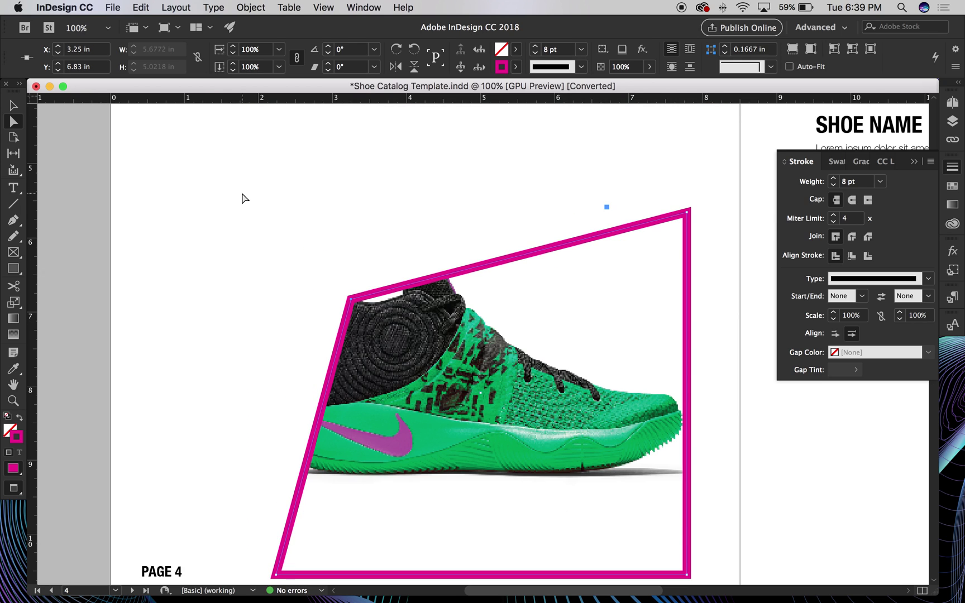
Add three anchor points along the slanted upper edge of the magenta frame with the Add Anchor Point tool
key("super+minus")
key("p")
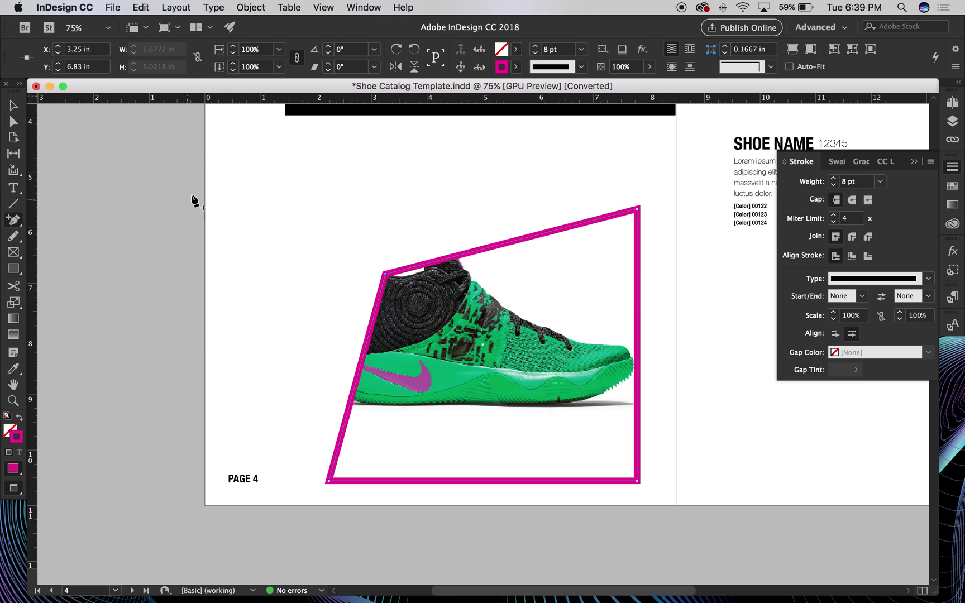
left_click(18, 225)
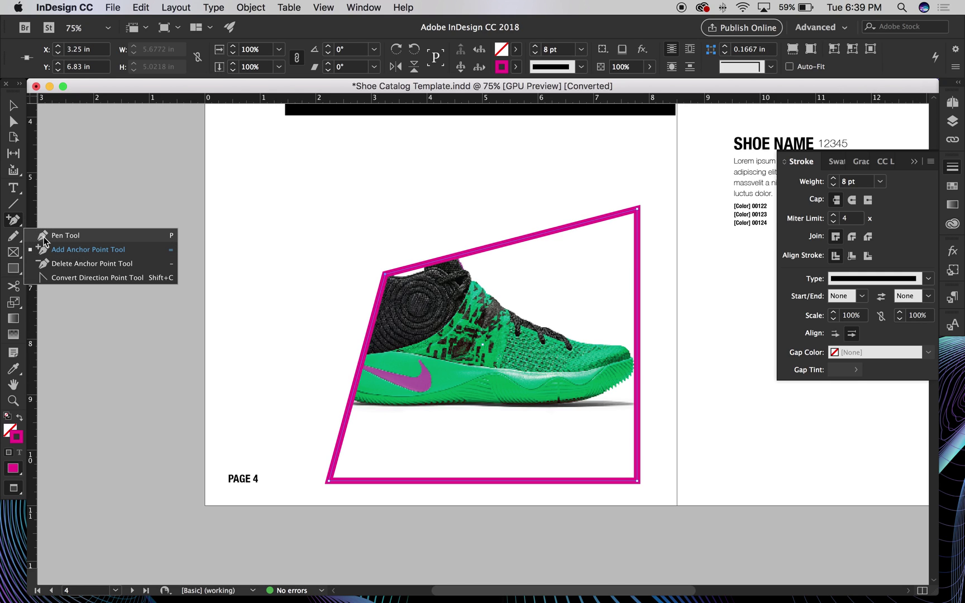
left_click(67, 250)
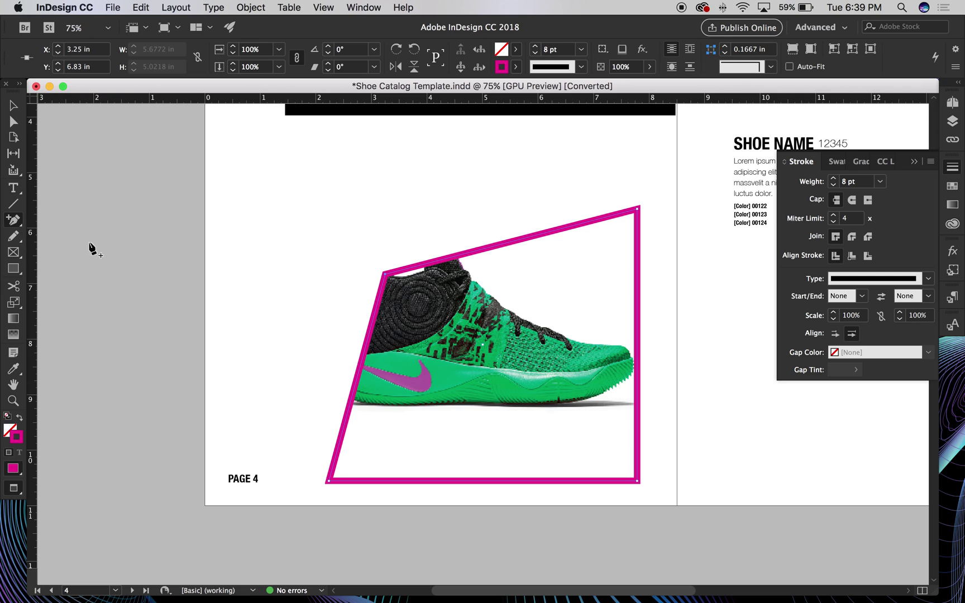
left_click(599, 219)
left_click(485, 248)
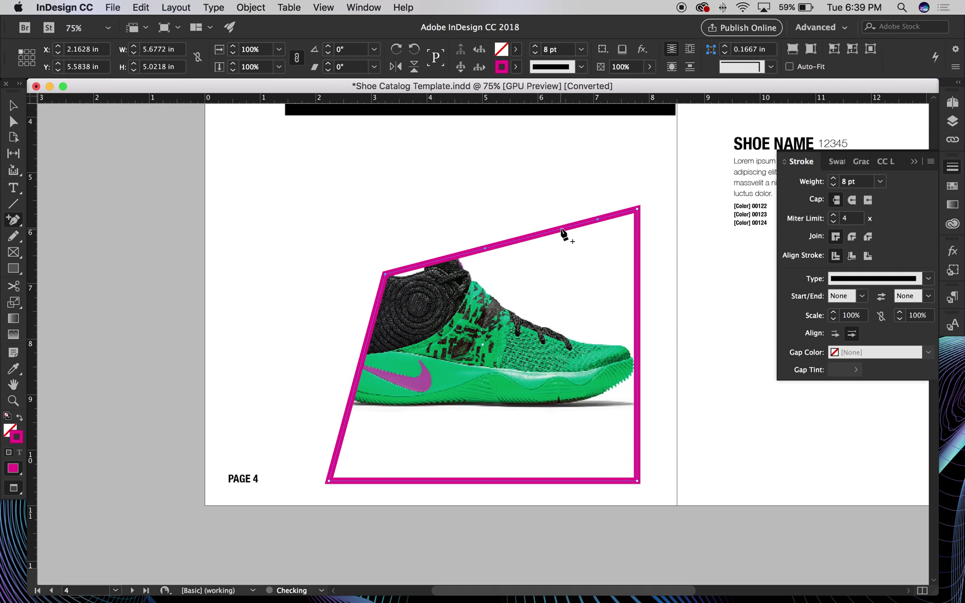
Pull the middle new anchor point upward into a peak and shift the shoe image to the right inside the frame
key("a")
left_click(451, 194)
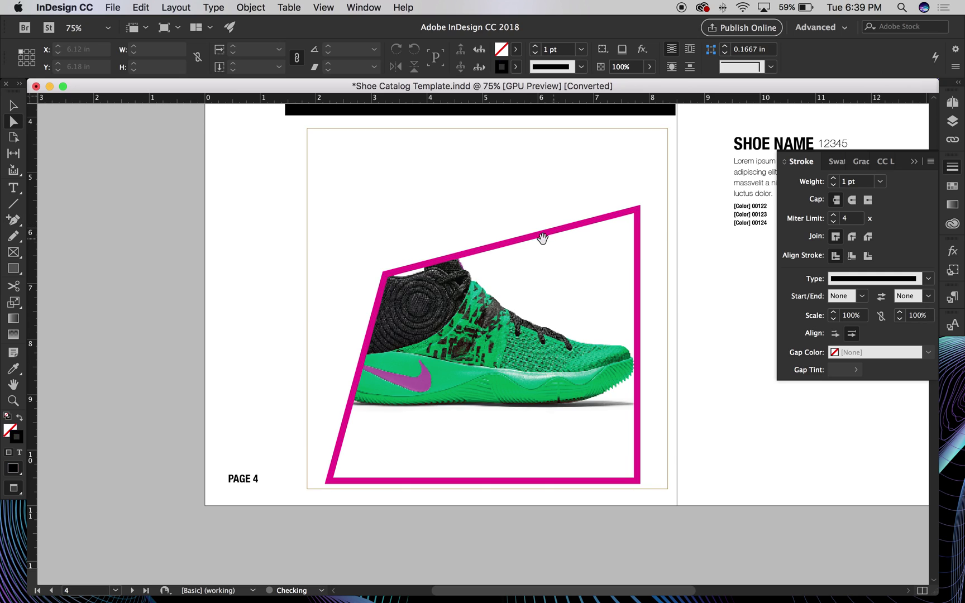
left_click_drag(543, 240, 528, 185)
left_click(379, 222)
left_click_drag(498, 354, 505, 380)
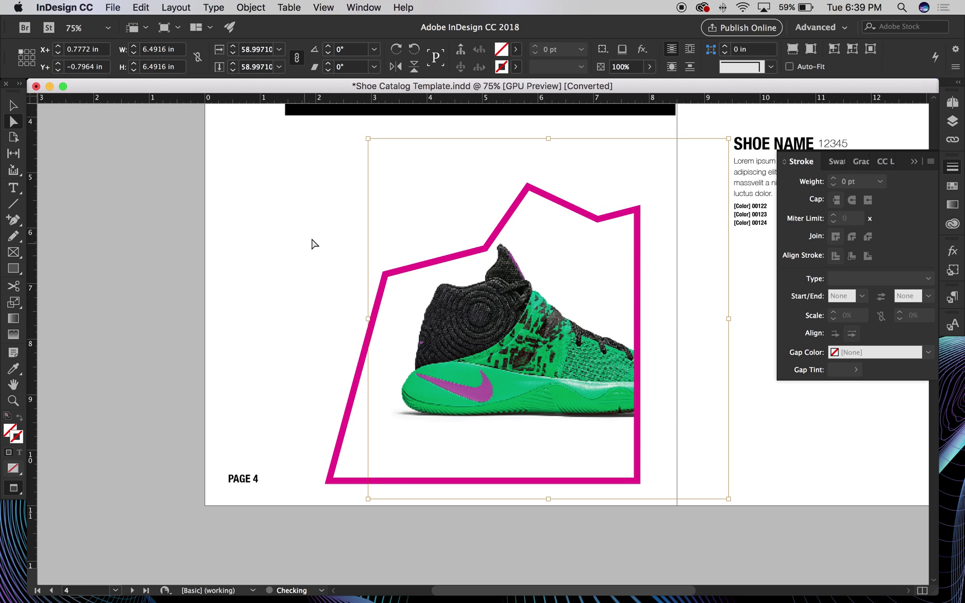
Select the whole reshaped magenta shoe frame on page 4 with the Selection tool
scroll(293, 218, "right", 6)
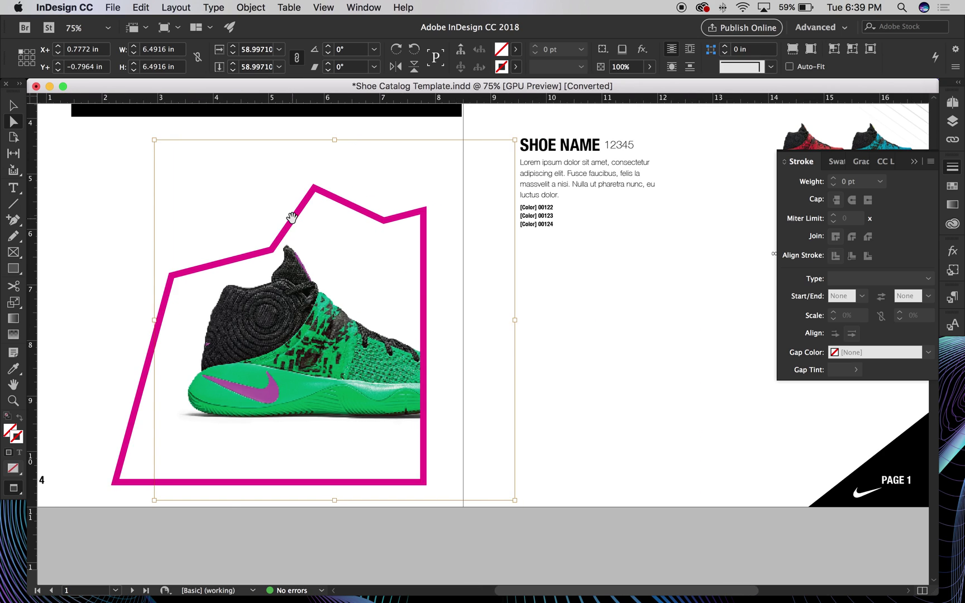
scroll(291, 218, "right", 3)
scroll(292, 218, "left", 8)
left_click(14, 105)
left_click(274, 203)
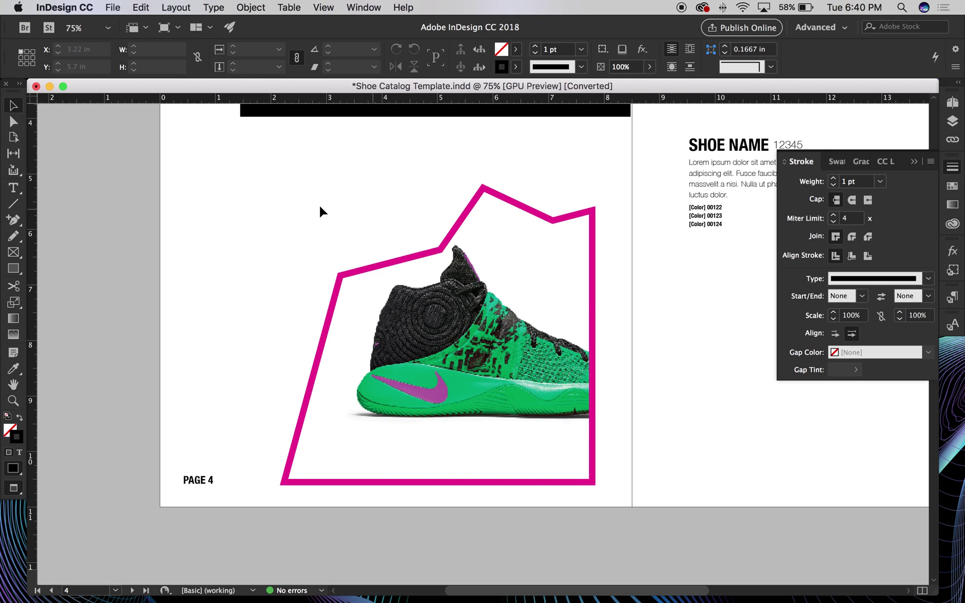
left_click(388, 262)
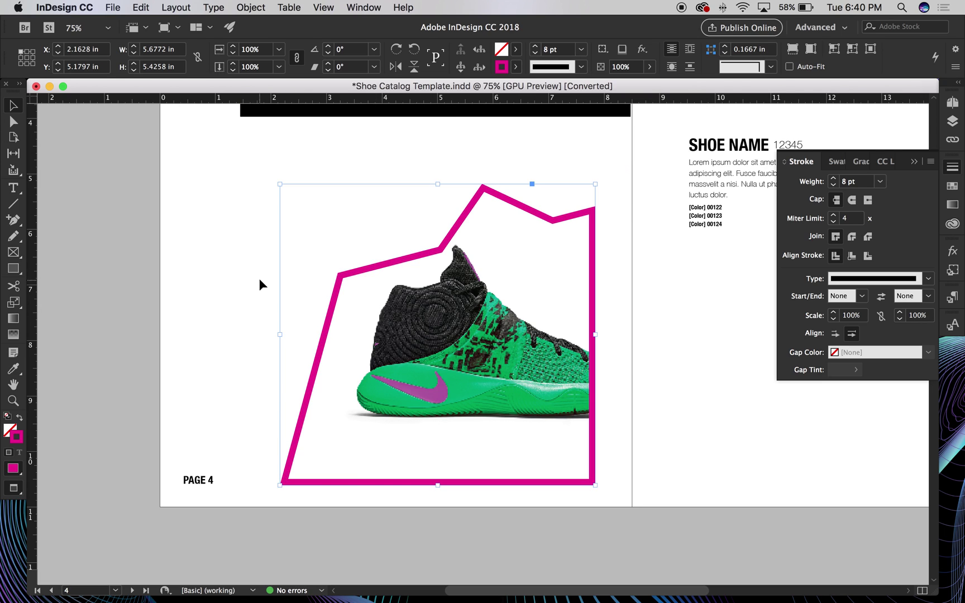
Create a text frame overlapping the left part of the magenta shoe frame on page 4 and fill it with placeholder text
key("t")
left_click_drag(234, 172, 510, 479)
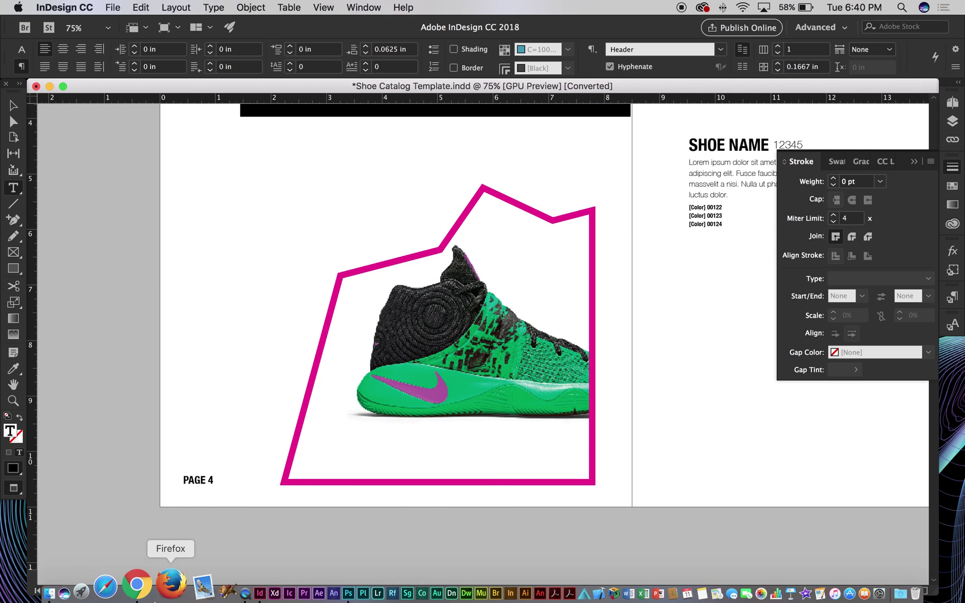
left_click(150, 7)
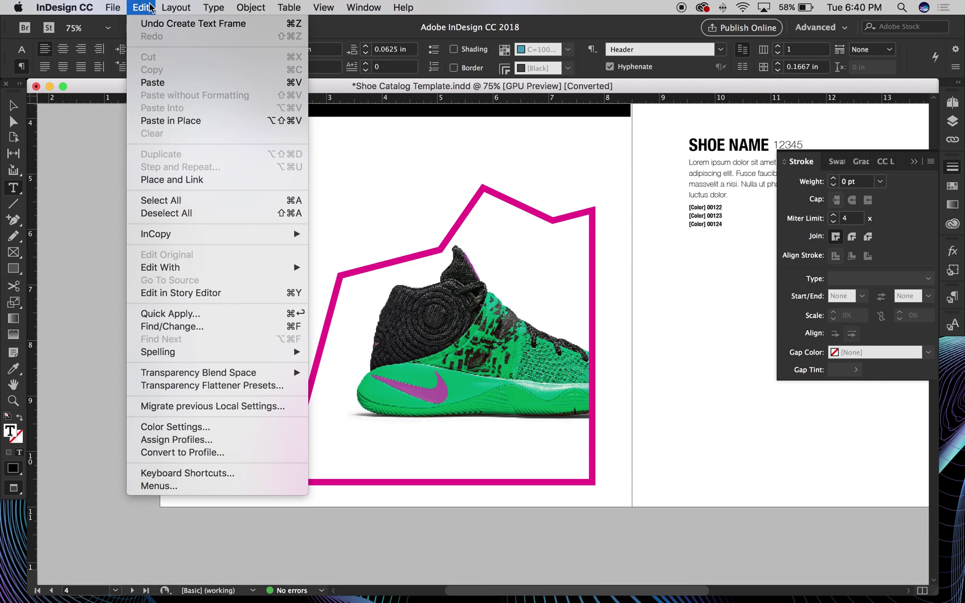
mouse_move(223, 4)
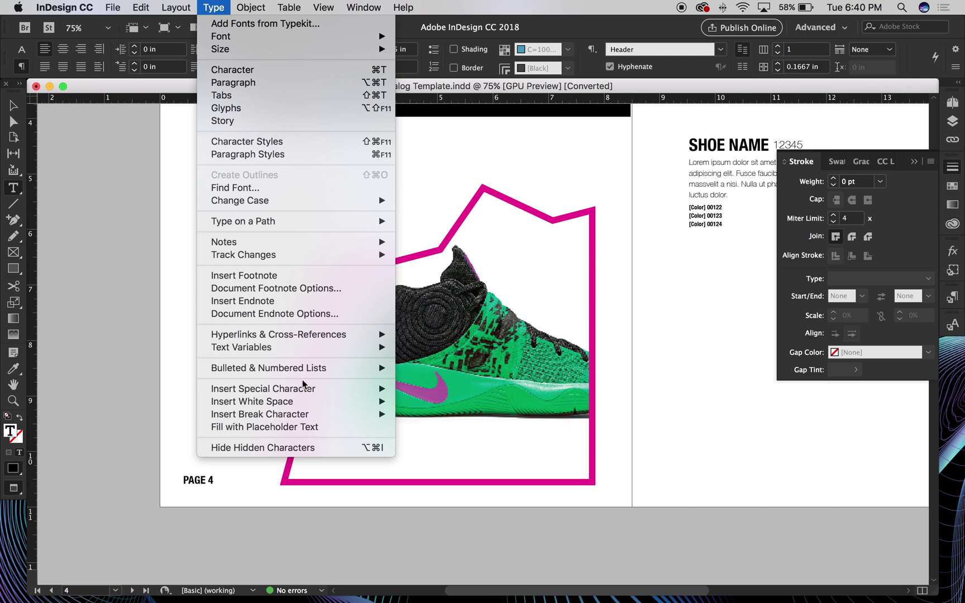
mouse_move(303, 392)
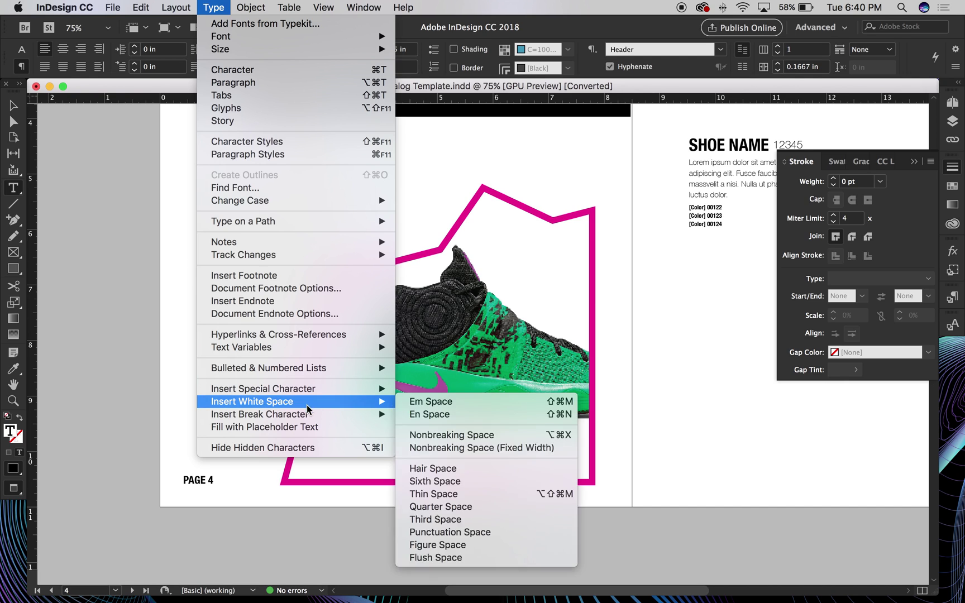
left_click(291, 433)
Adjust the placeholder text frame to about 4.78 by 5.62 in, positioned at about X 1.36 in, Y 4.98 in
key("Escape")
left_click_drag(318, 201, 333, 202)
left_click_drag(515, 484, 495, 490)
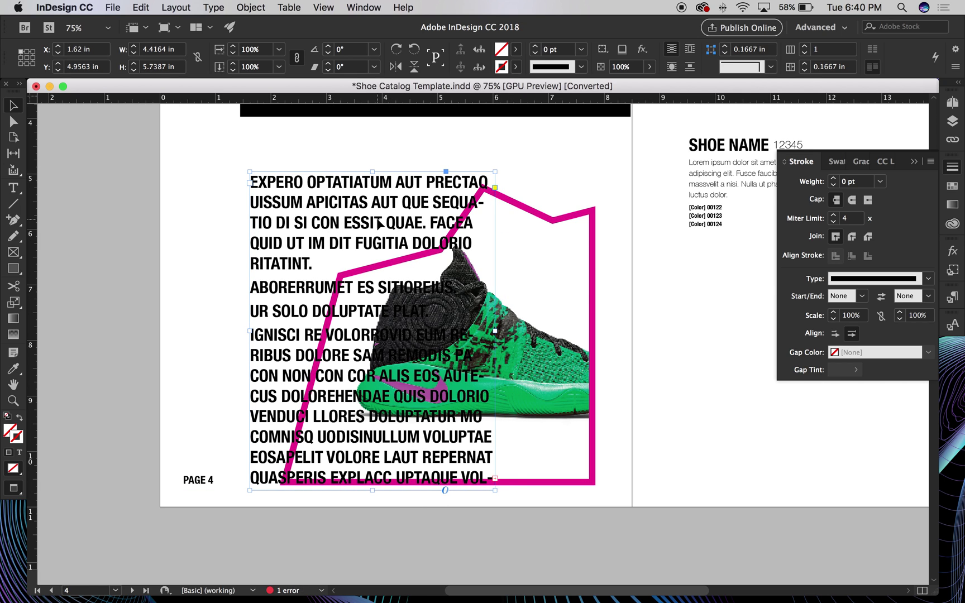
key("cmd+z")
left_click_drag(381, 202, 370, 204)
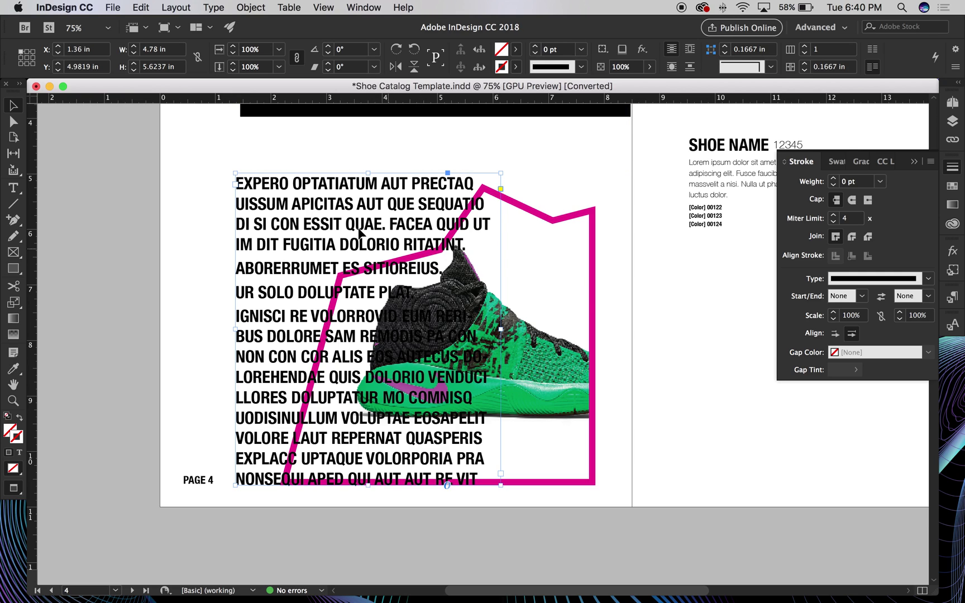
Select the magenta shoe frame and look through the object commands and options for a way to wrap text around it
left_click(556, 220)
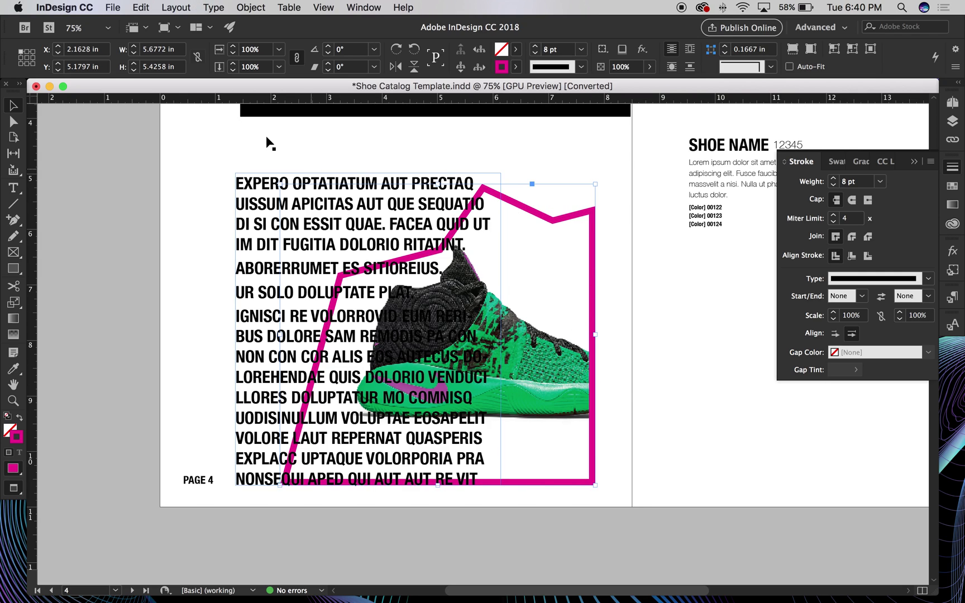
left_click(236, 6)
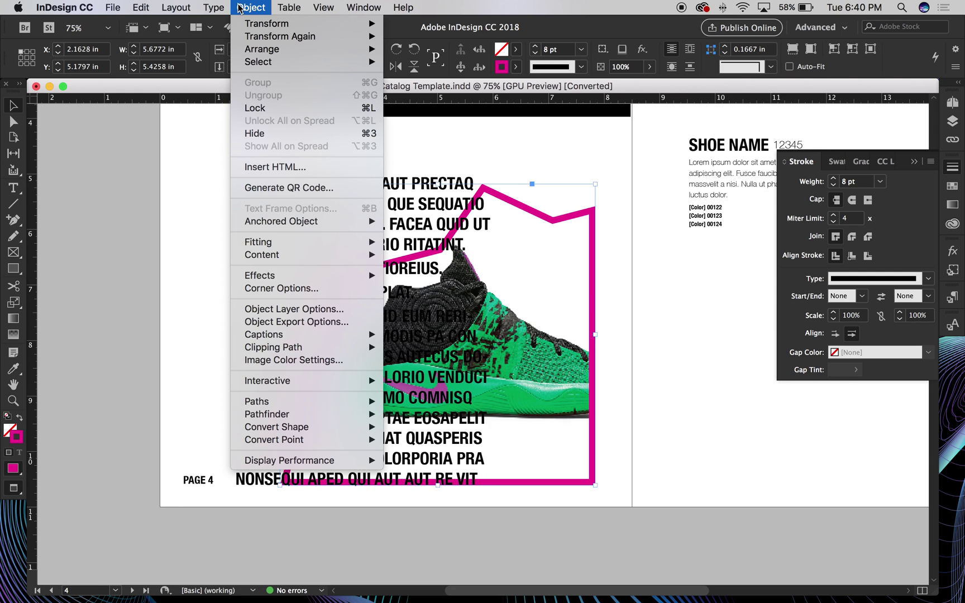
mouse_move(300, 345)
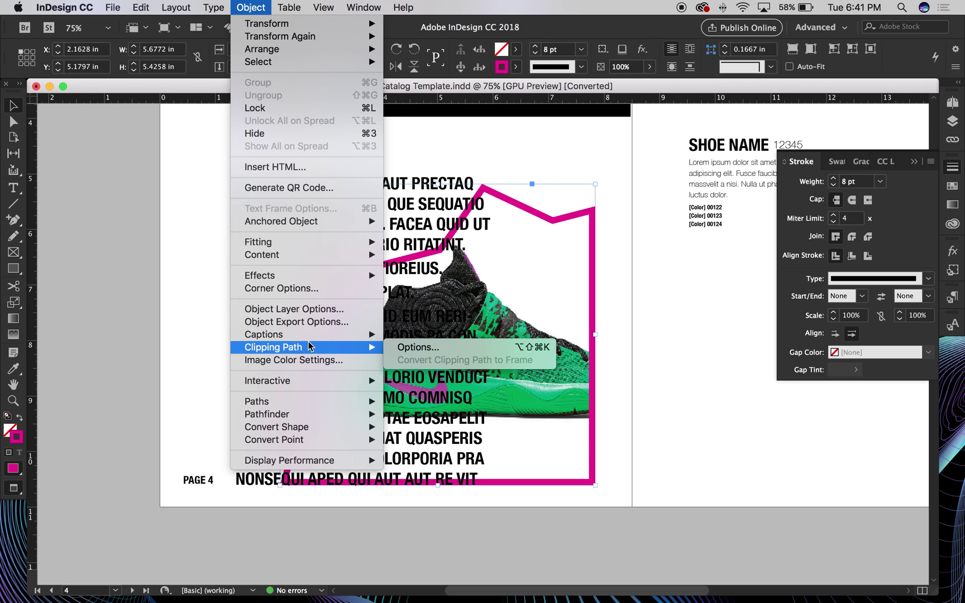
mouse_move(305, 277)
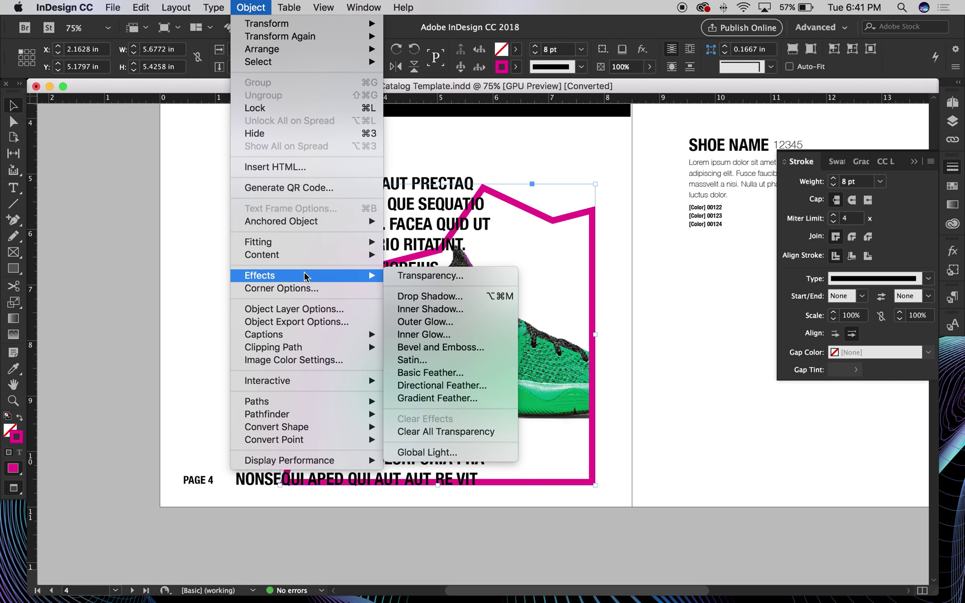
mouse_move(196, 6)
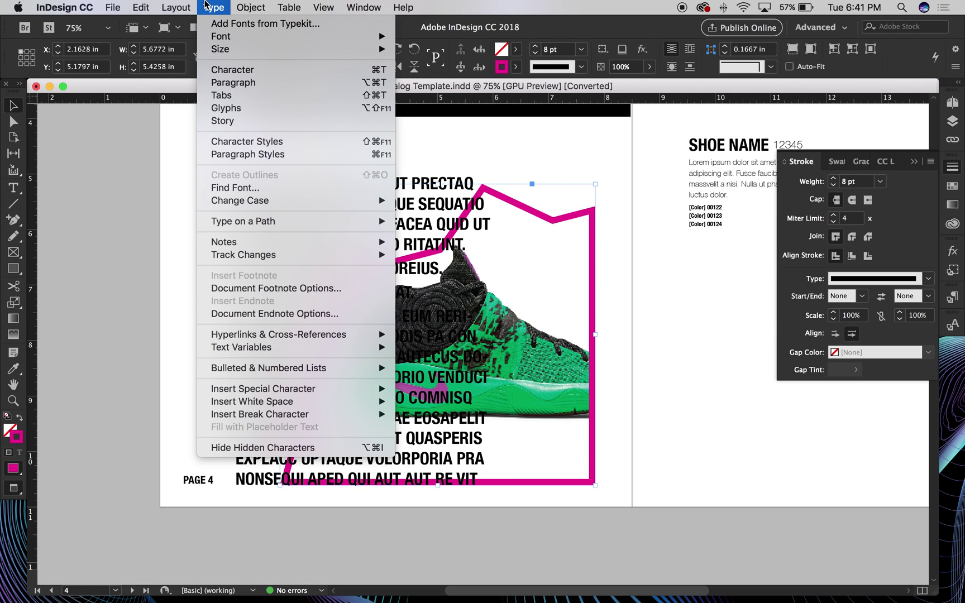
mouse_move(254, 4)
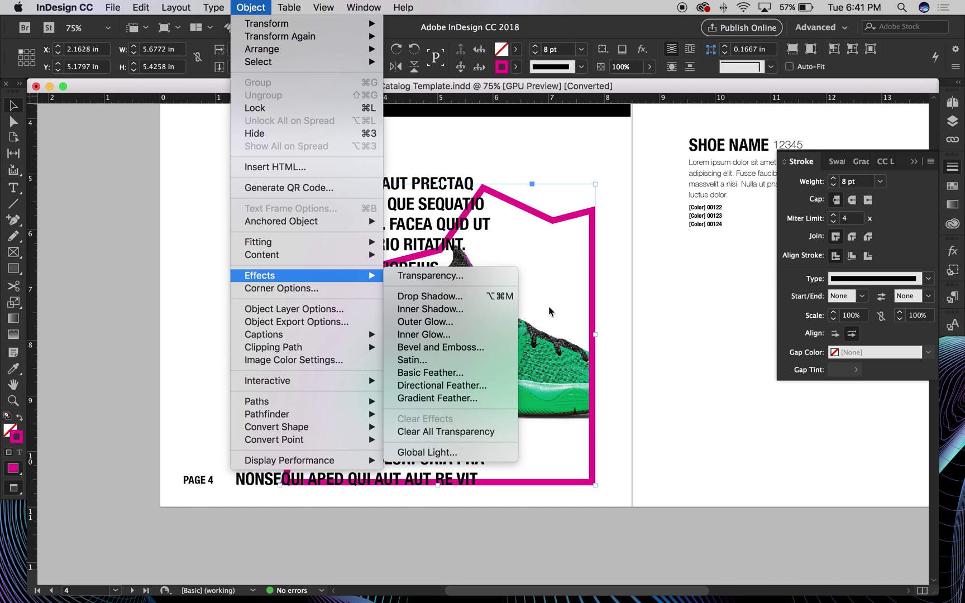
left_click(616, 269)
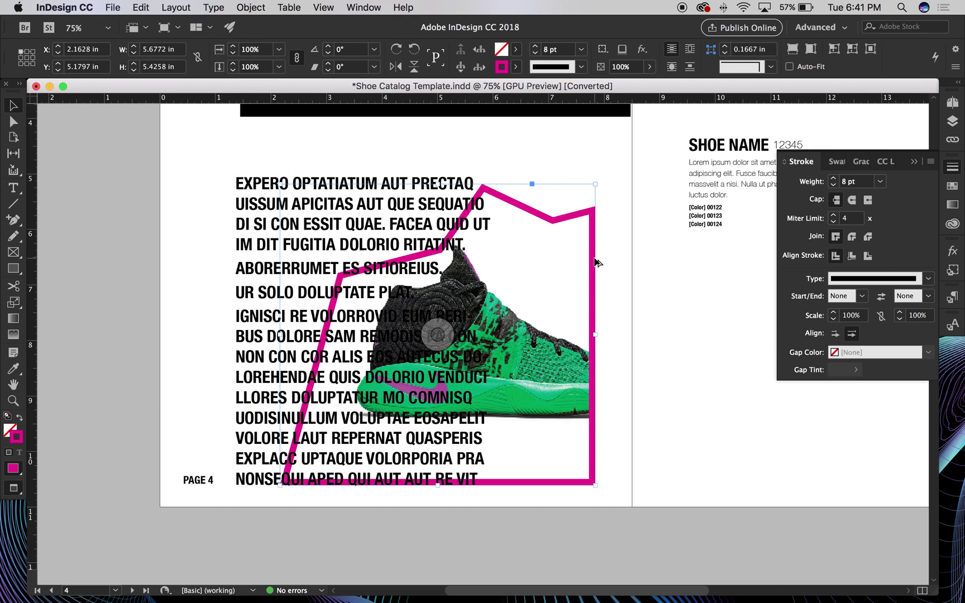
right_click(592, 259)
mouse_move(636, 474)
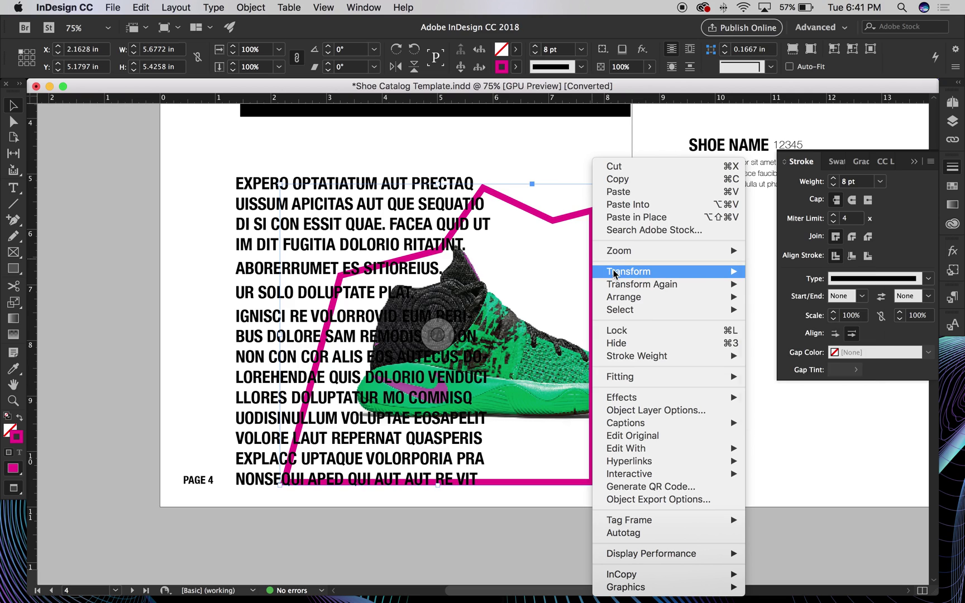
mouse_move(613, 273)
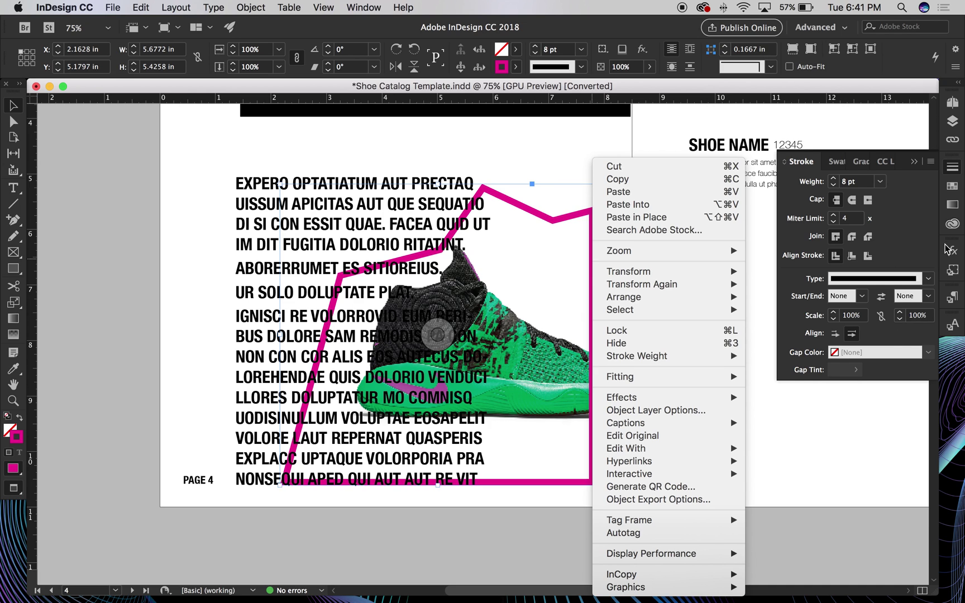
left_click(953, 185)
left_click(952, 185)
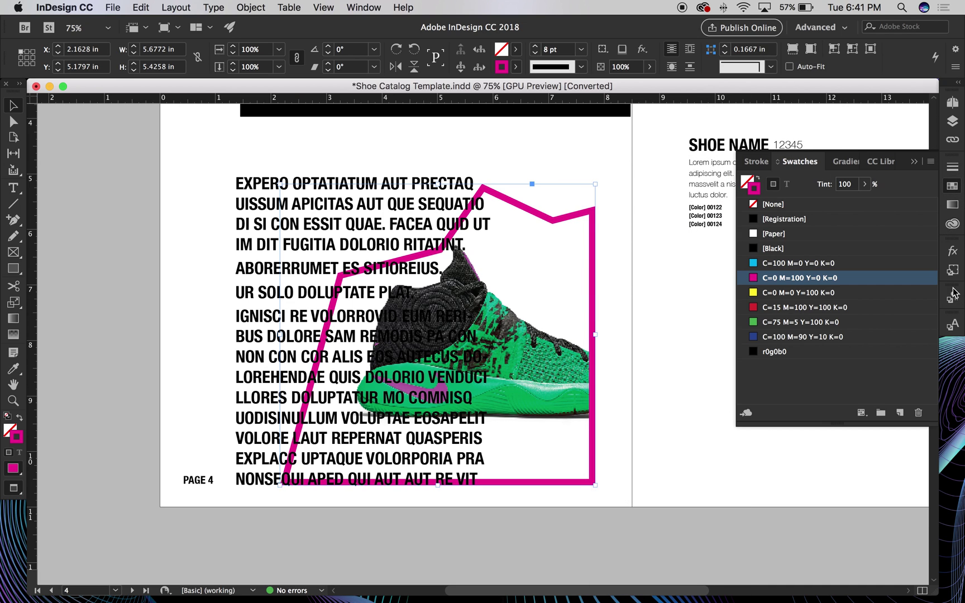
Switch to Chrome, search Google for "wrap text around object indesign", and return to the catalog in InDesign
left_click(143, 590)
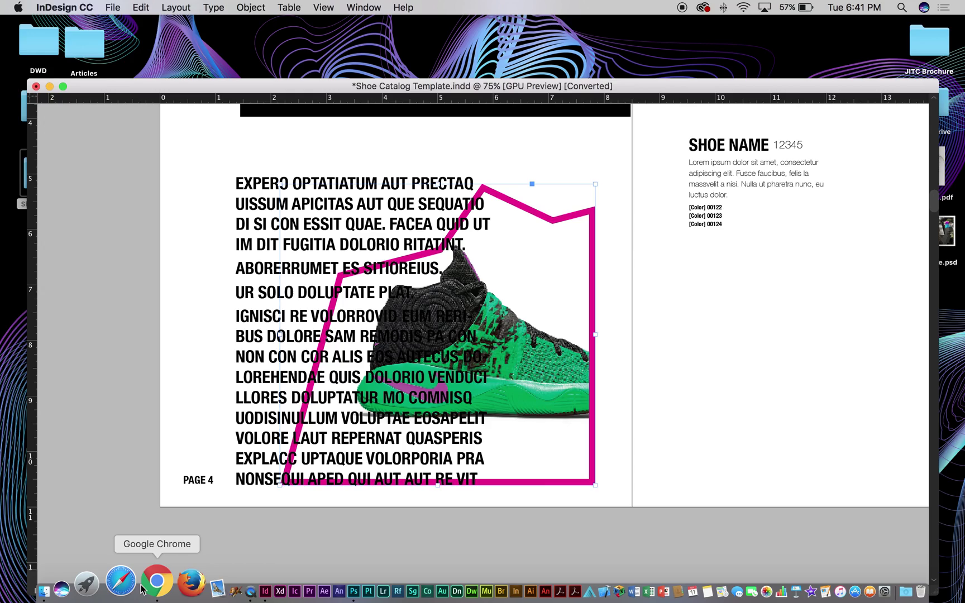
left_click(219, 70)
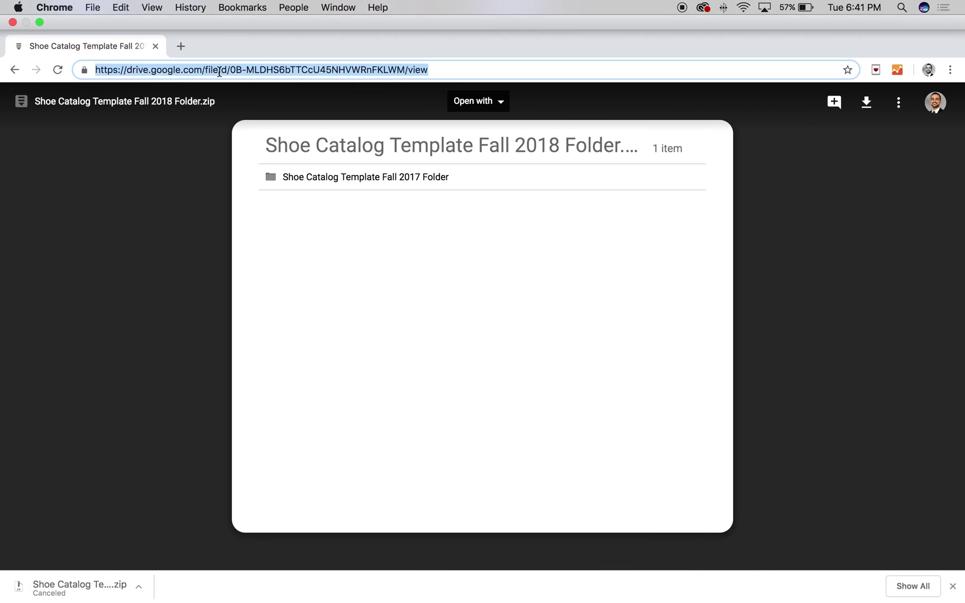
type("wrap text around obj")
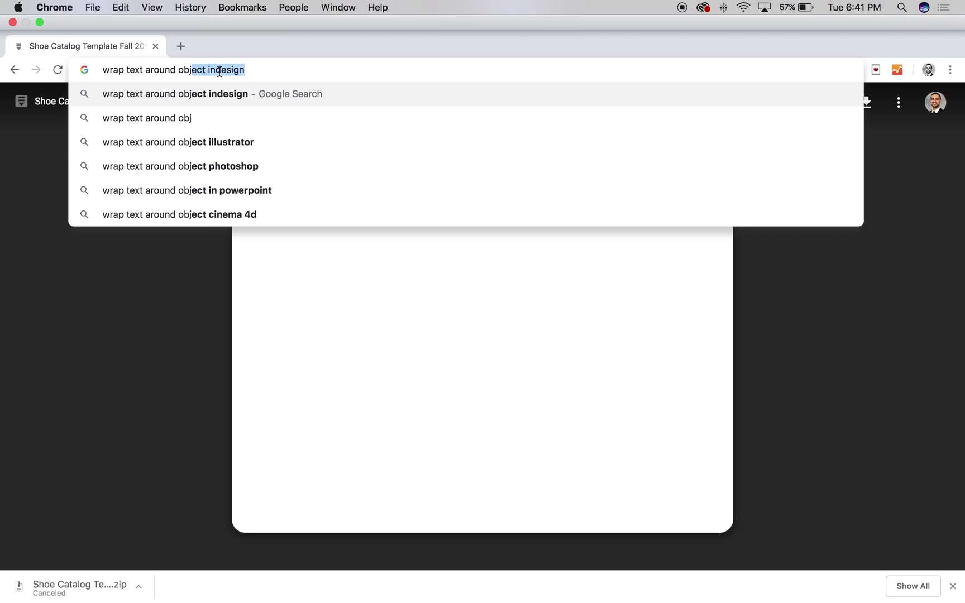
type("ect")
key("Return")
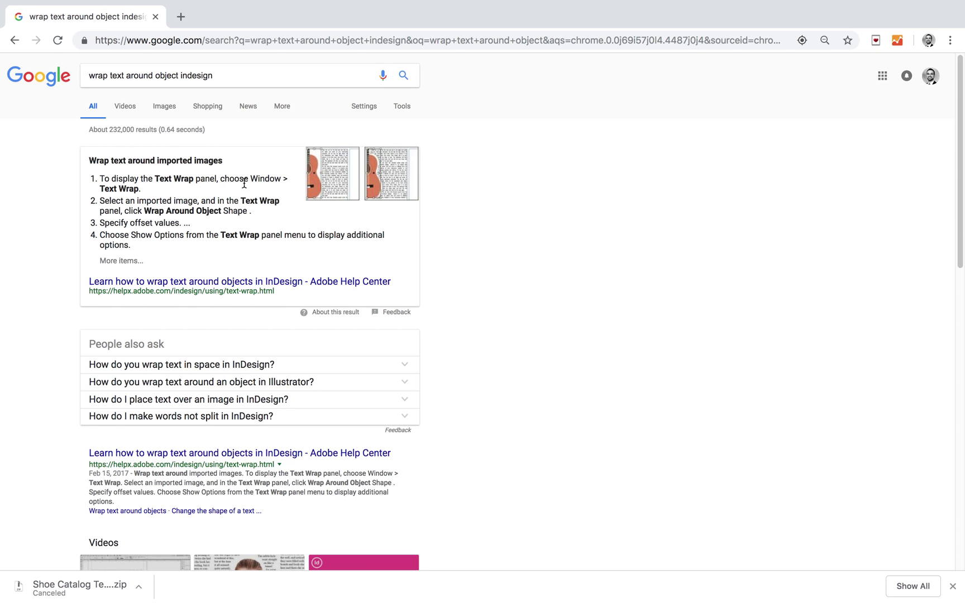
mouse_move(0, 2)
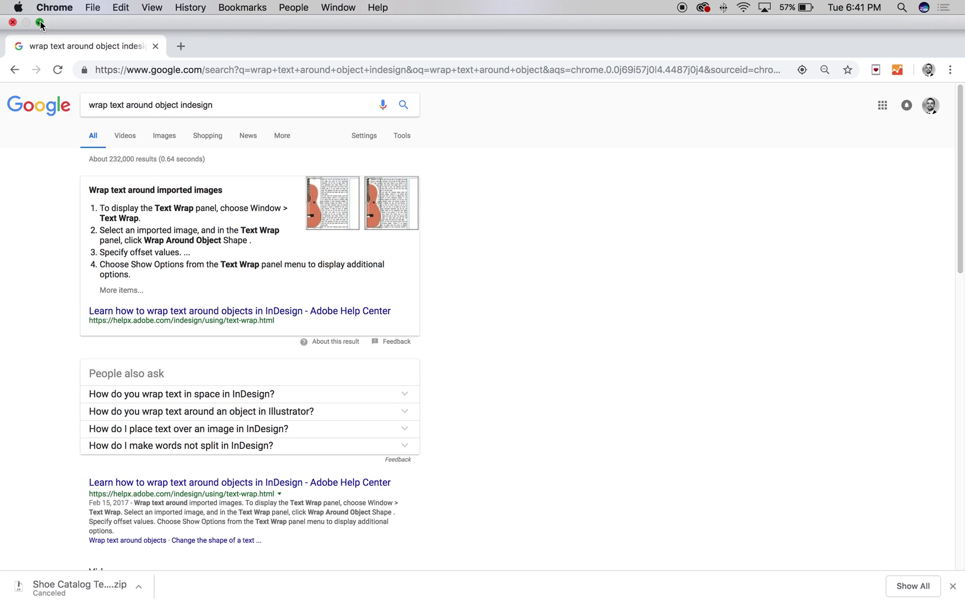
left_click(41, 23)
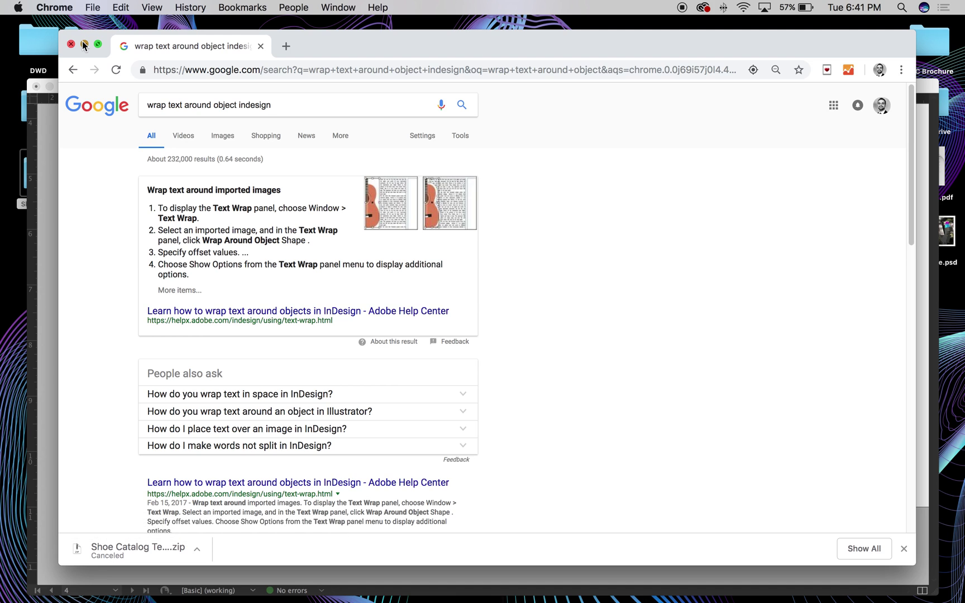
left_click(84, 44)
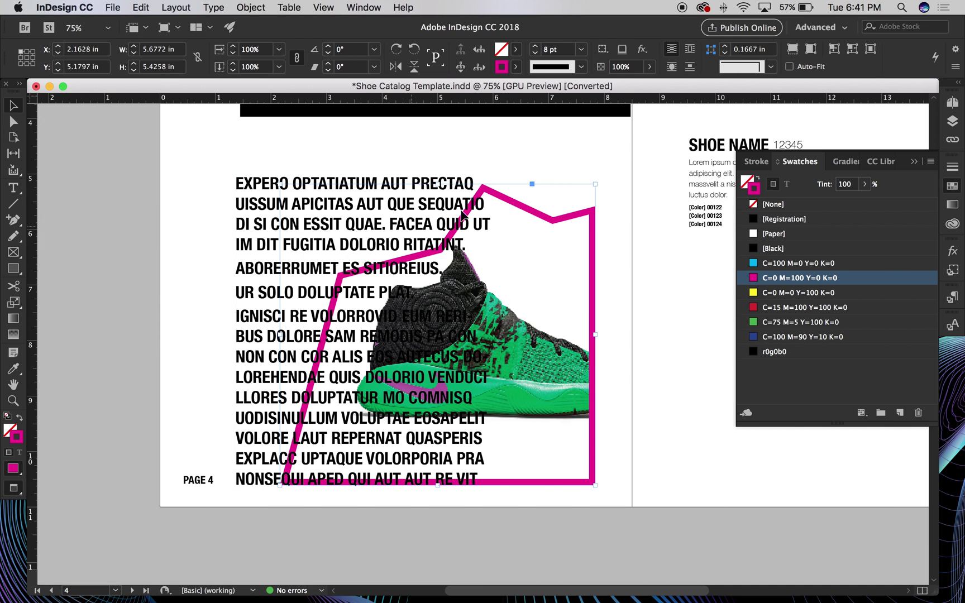
Display the Text Wrap settings and wrap the text around the magenta frame, trying the bounding box first and settling on the object shape
left_click(408, 6)
mouse_move(378, 5)
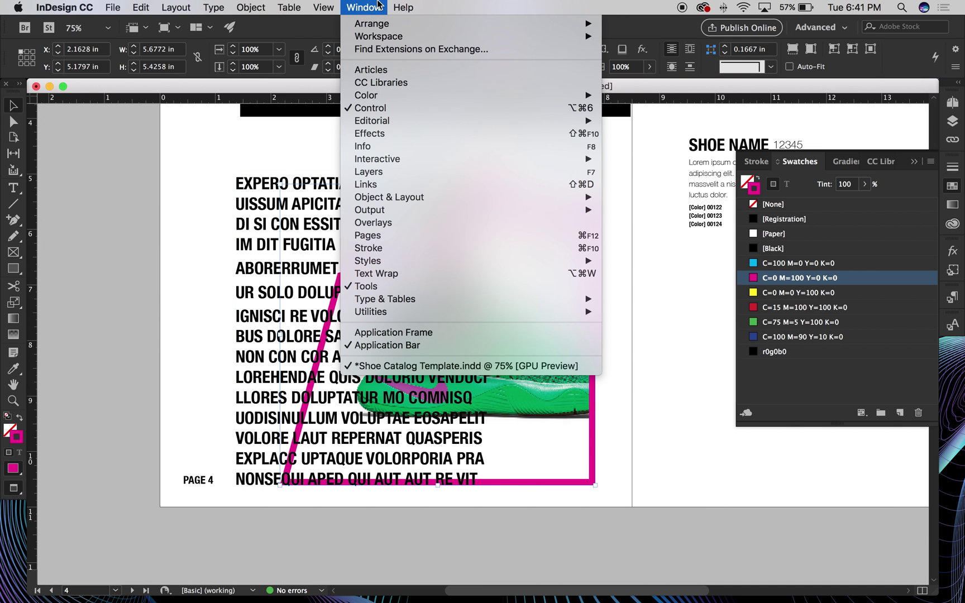
left_click(384, 273)
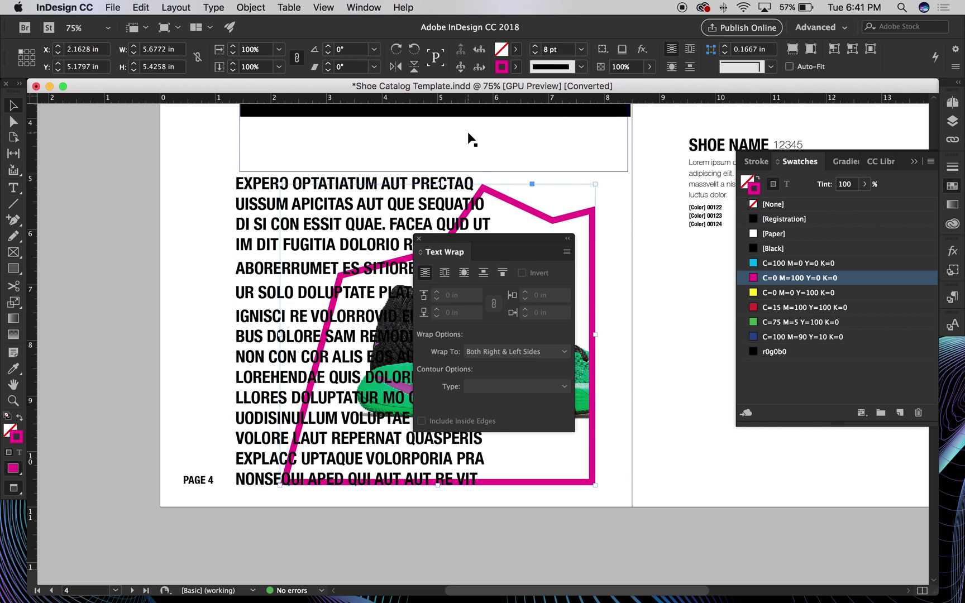
left_click_drag(475, 239, 118, 153)
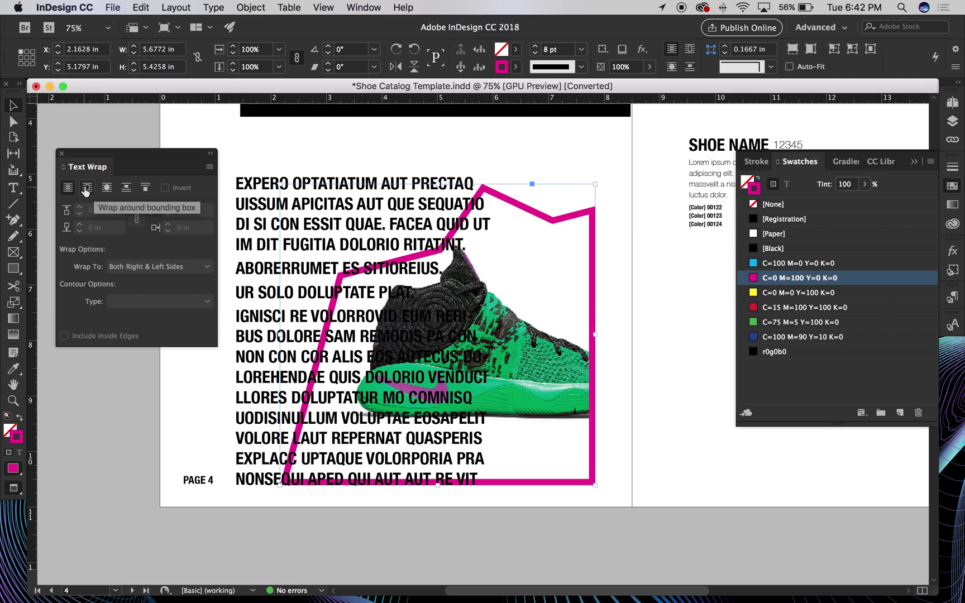
left_click(85, 188)
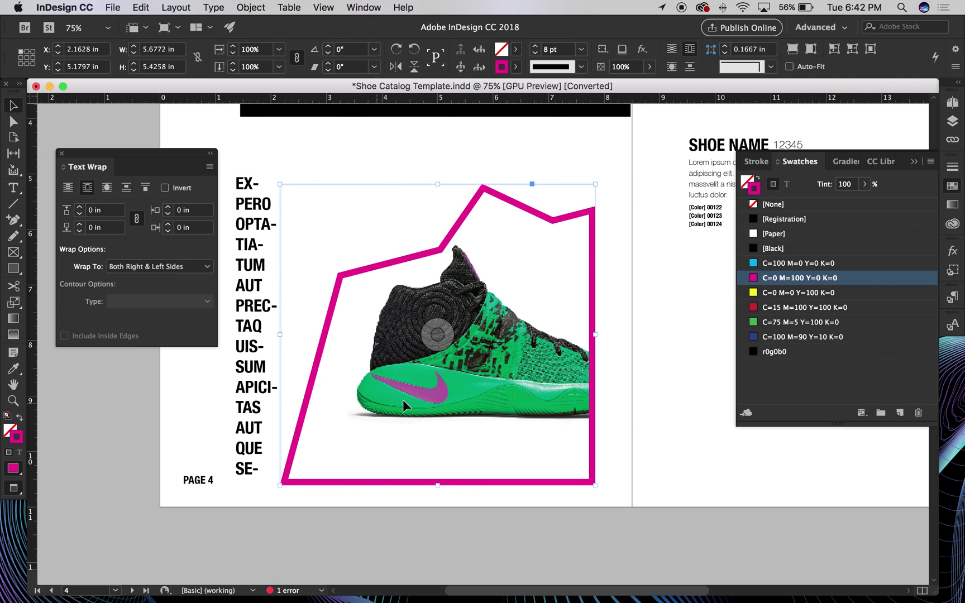
left_click(108, 190)
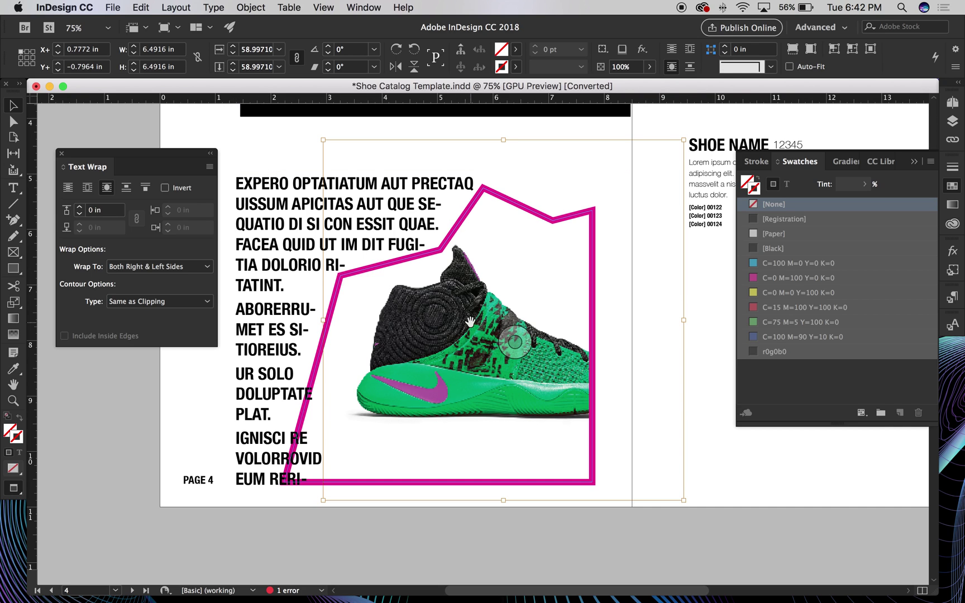
Delete the magenta frame while keeping the uncropped green shoe image at its same place on the page
left_click(643, 350)
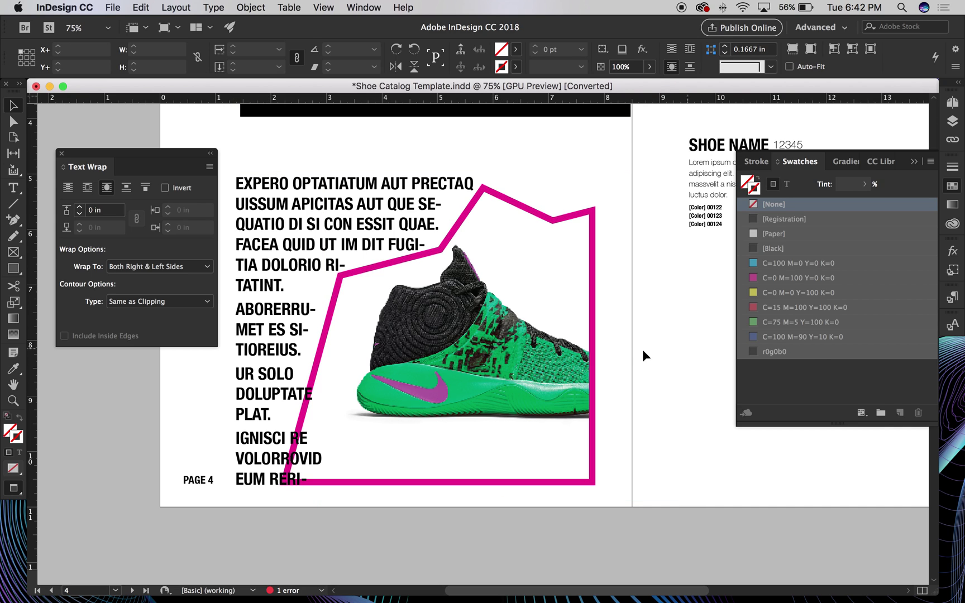
left_click(516, 345)
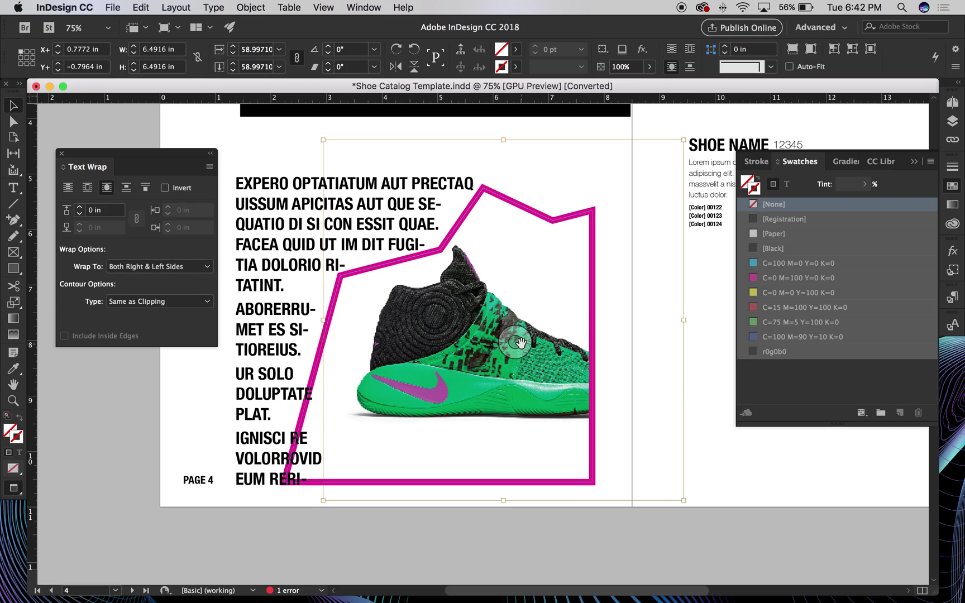
key("Delete")
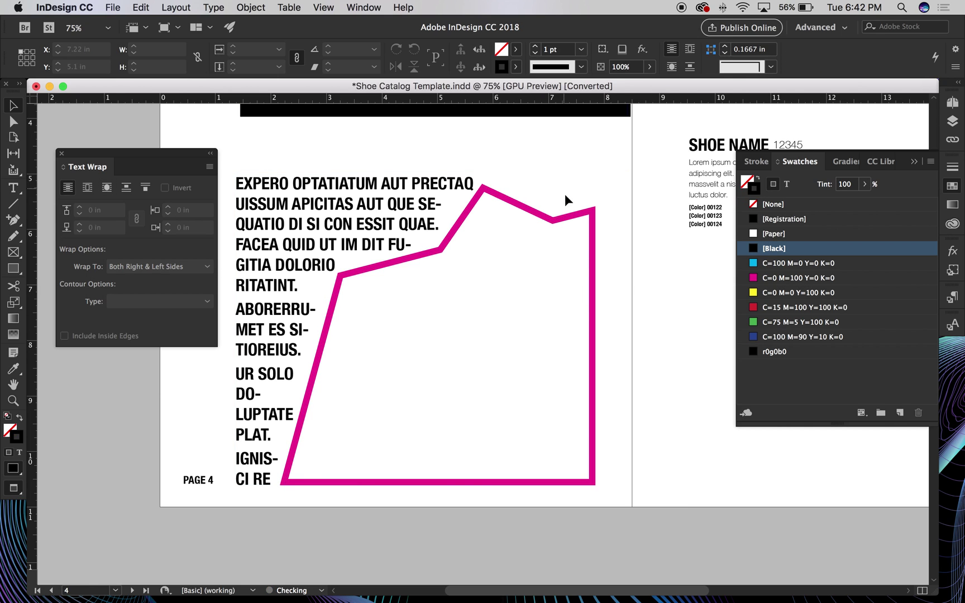
left_click(560, 217)
key("Delete")
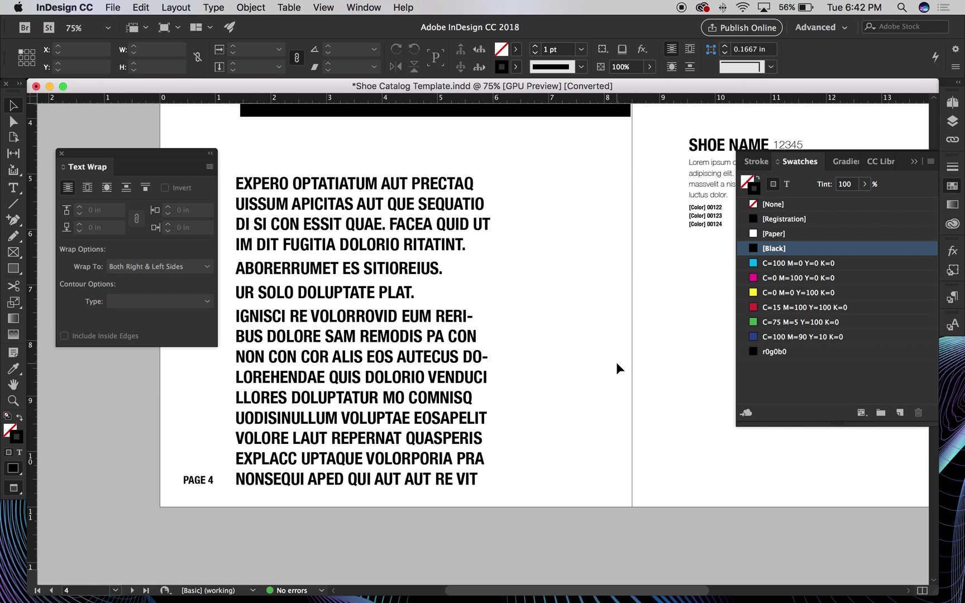
key("ctrl+z")
key("ctrl+z")
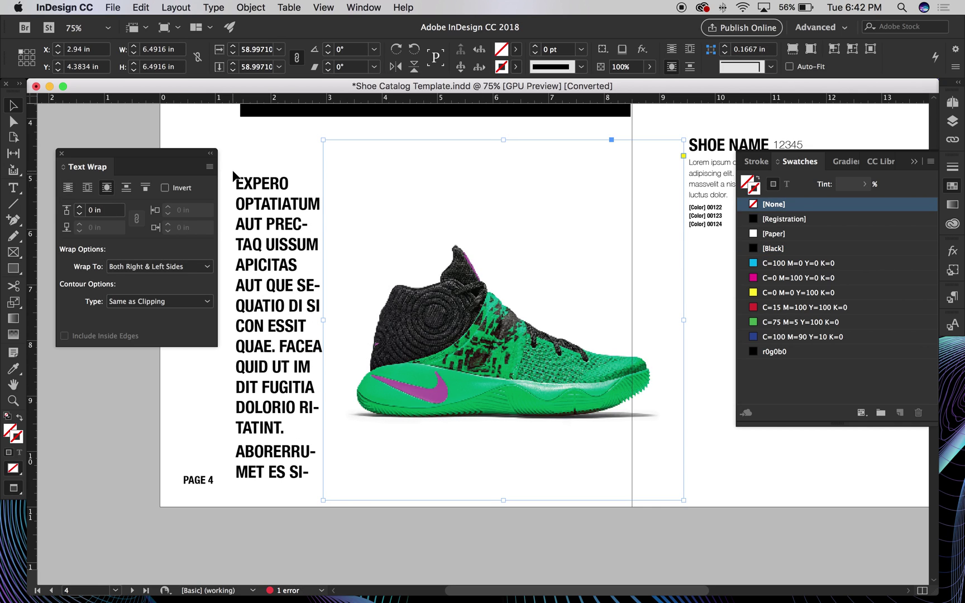
Draw a closed curved path with the Pen tool loosely around the green shoe, about 6.24 in wide and 3.92 in high
key("p")
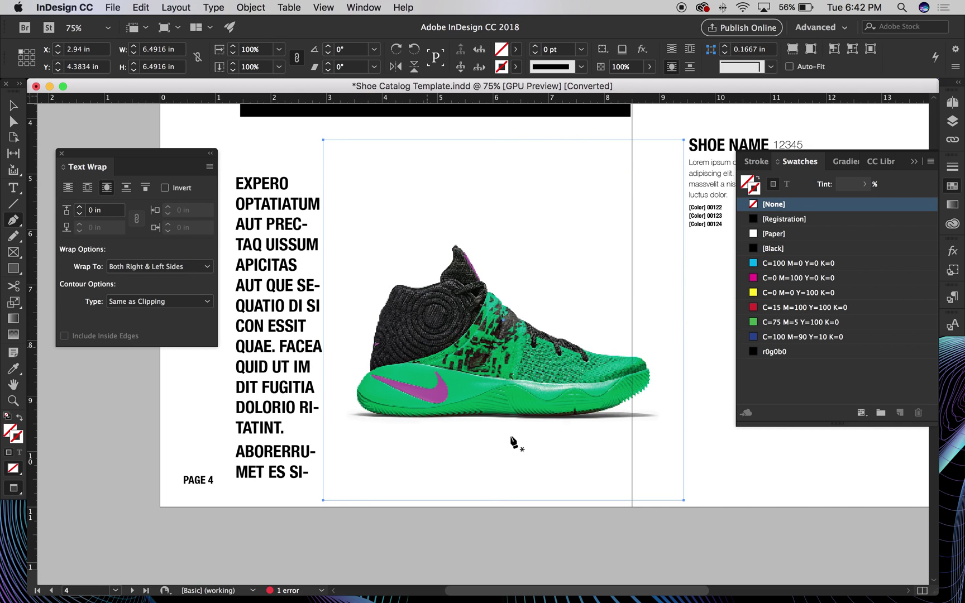
left_click_drag(632, 338, 613, 337)
left_click_drag(547, 297, 515, 264)
left_click_drag(467, 226, 450, 226)
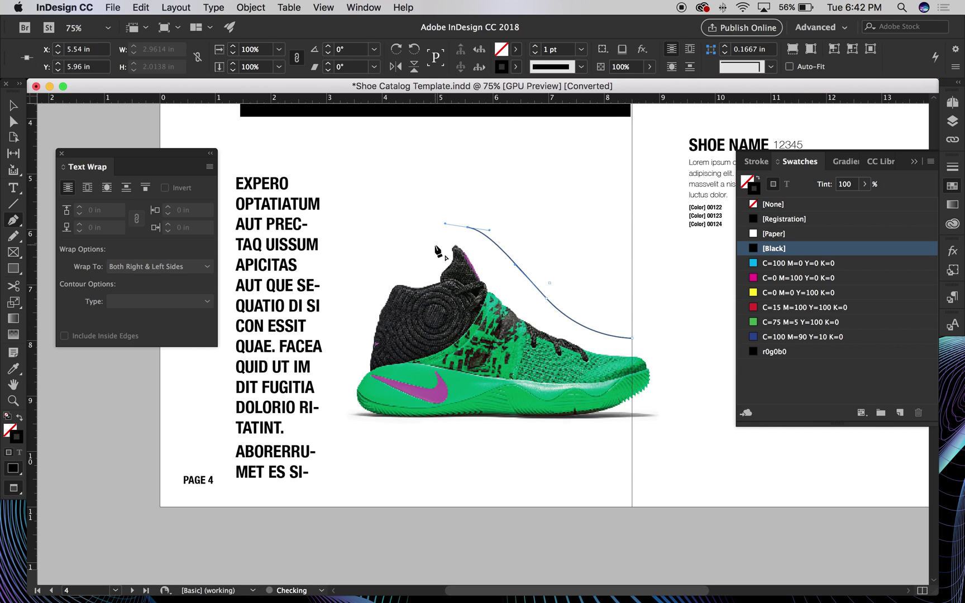
left_click_drag(428, 271, 417, 271)
left_click(396, 271)
left_click(368, 301)
left_click_drag(349, 336, 345, 379)
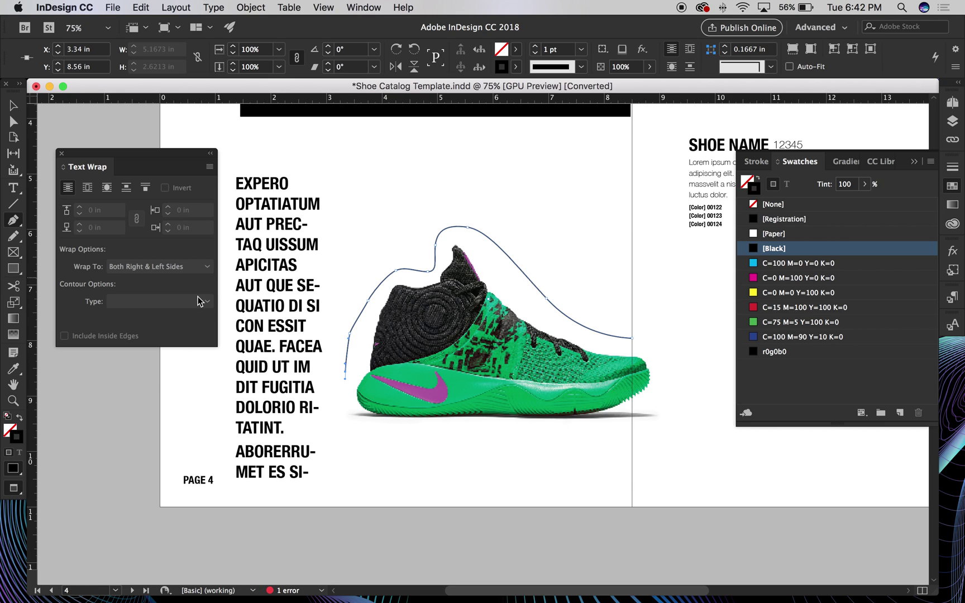
left_click_drag(378, 433, 439, 437)
left_click(582, 438)
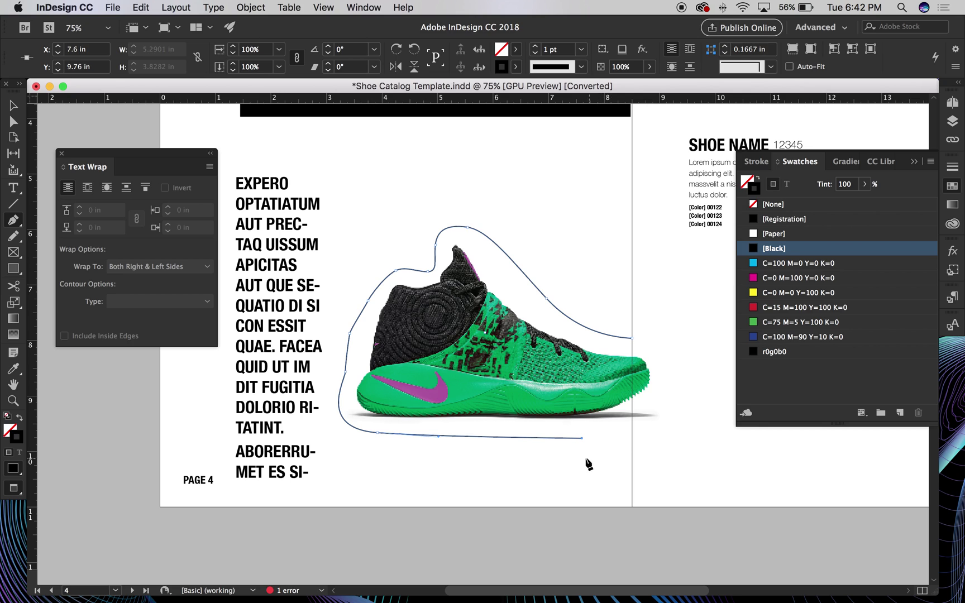
left_click_drag(684, 407, 675, 350)
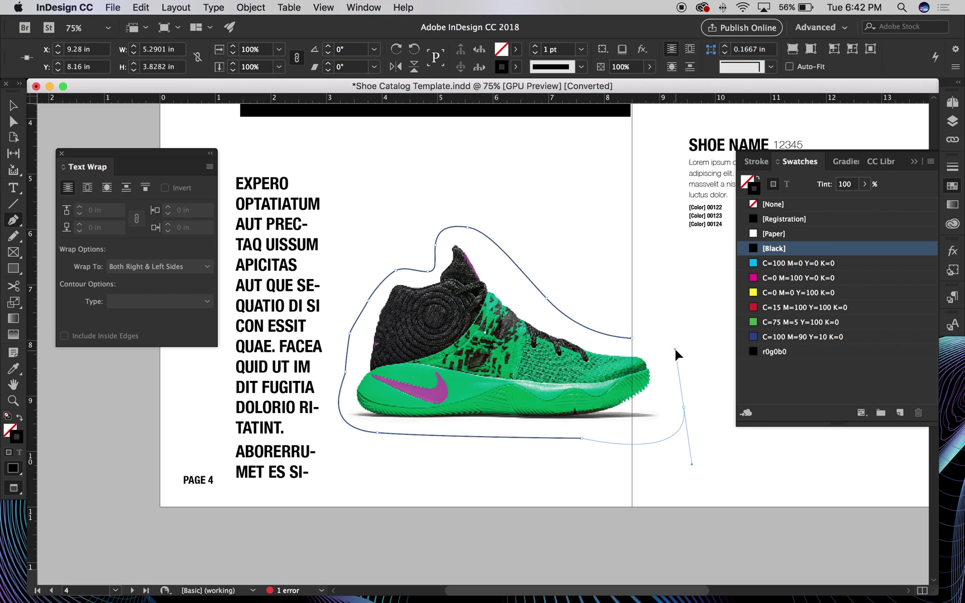
left_click(632, 338)
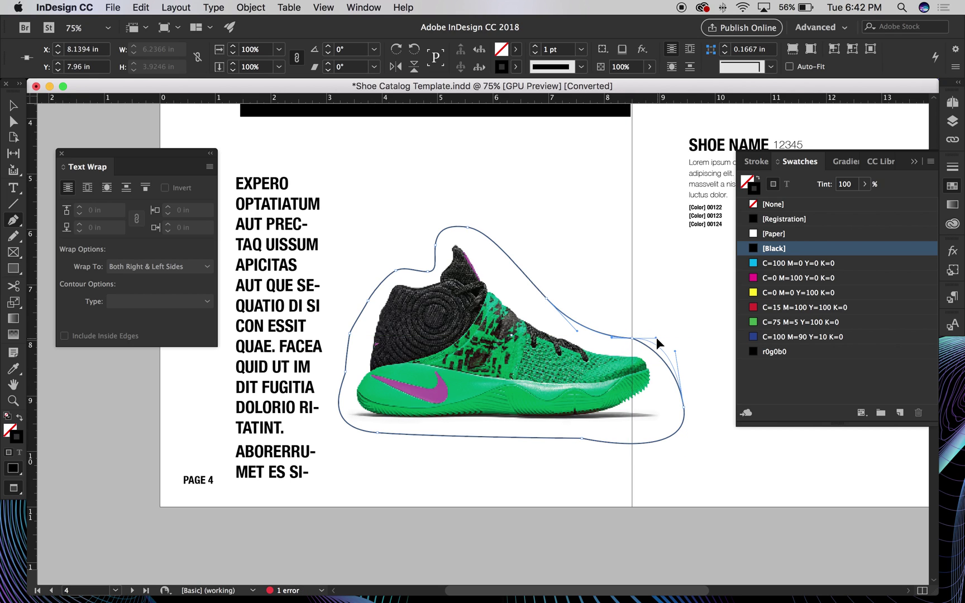
Wrap the text around the object shape of the drawn outline and turn off text wrap on the shoe image frame
key("v")
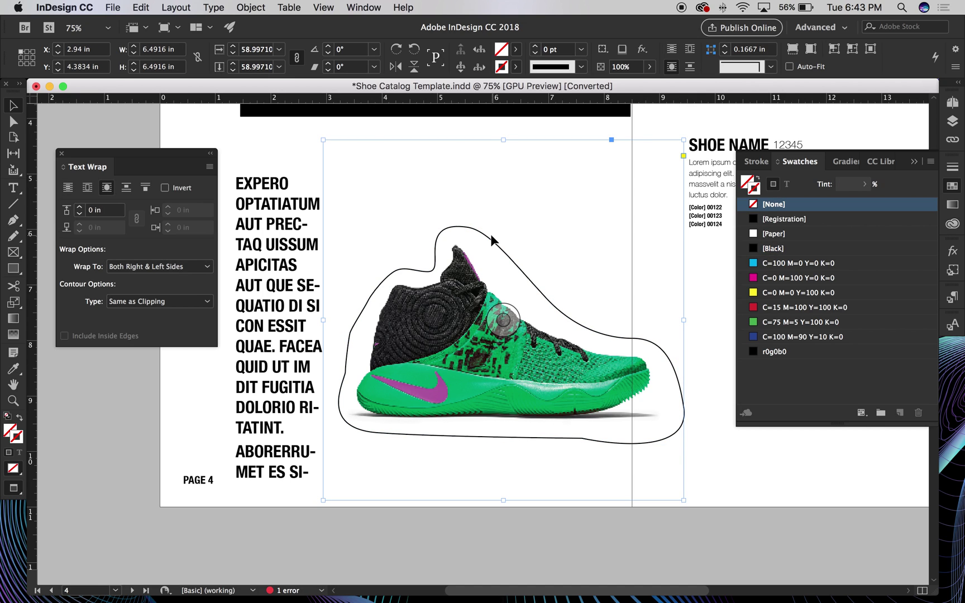
left_click(490, 235)
left_click(107, 187)
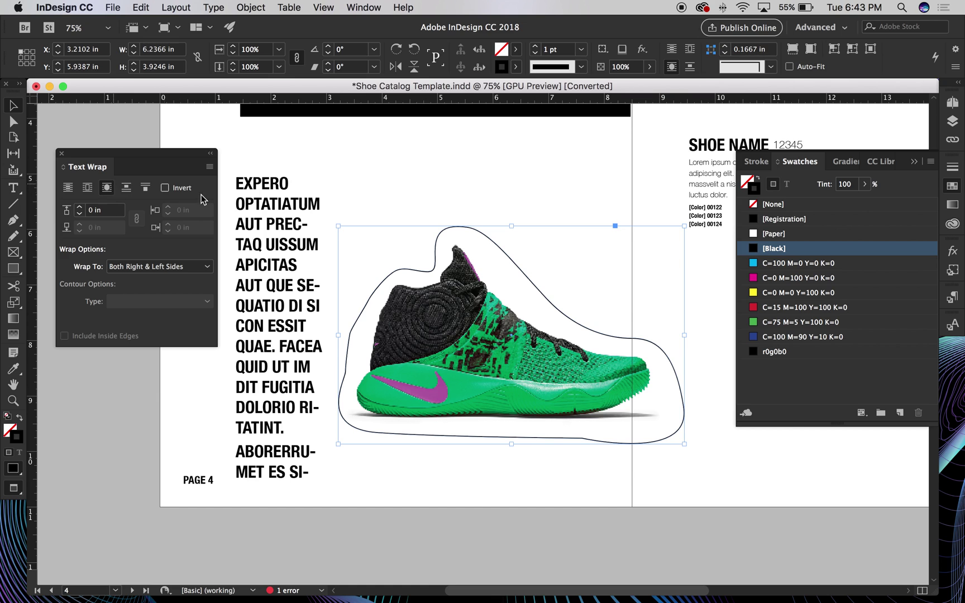
left_click(555, 291)
left_click(423, 269)
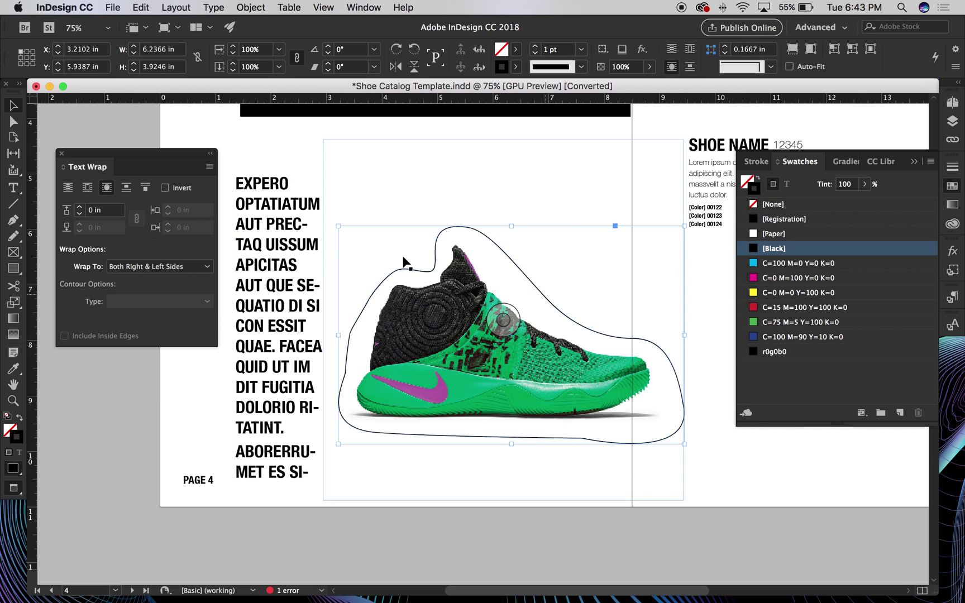
left_click(380, 202)
left_click(71, 188)
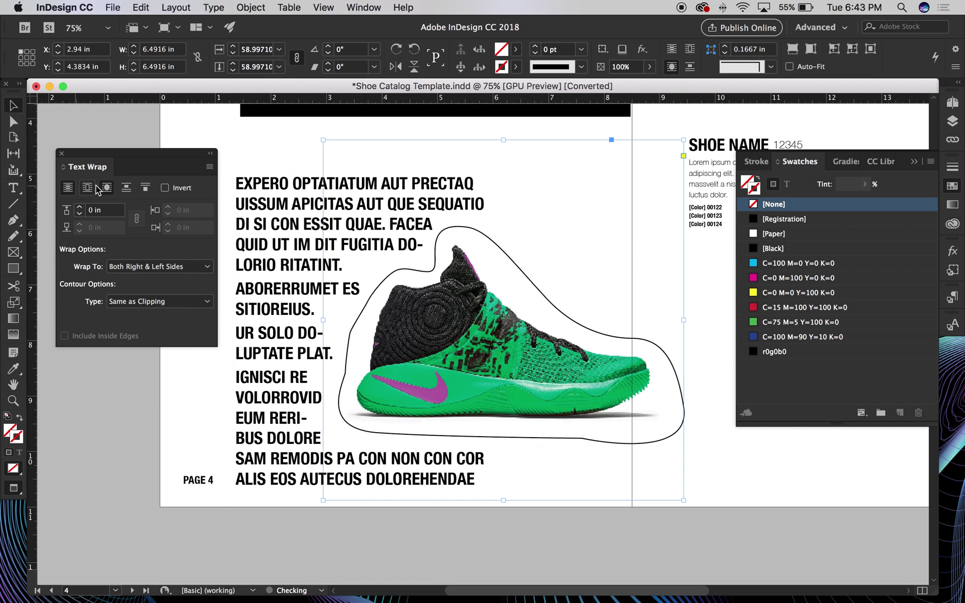
Set the stroke of the drawn outline around the shoe to None
left_click(554, 303)
left_click(555, 305)
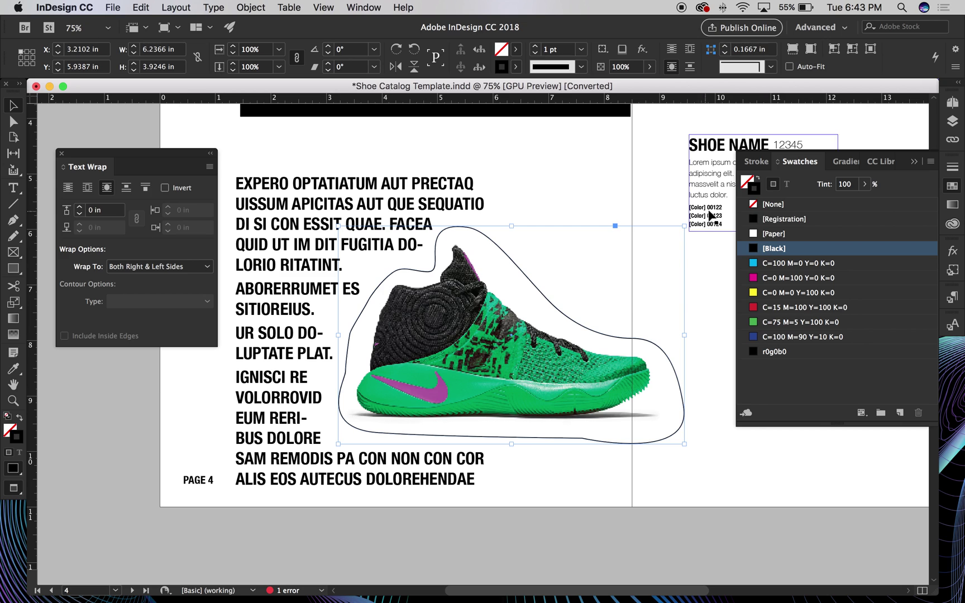
left_click(773, 205)
left_click(703, 506)
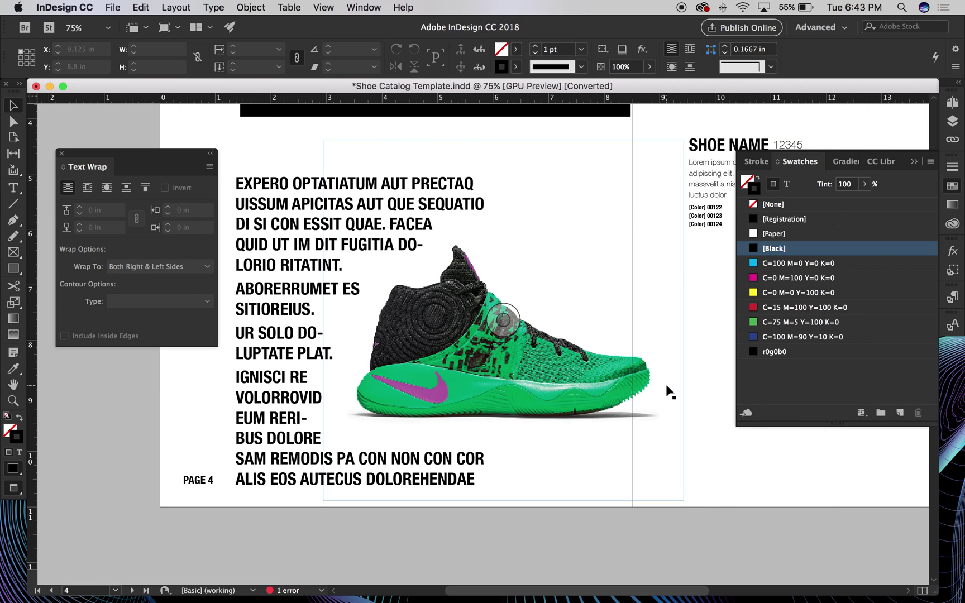
Move the body text, shoe image and wrap outline together to just under the black heading bar, at X 1.44 in, Y 3.7742 in
key("super+minus")
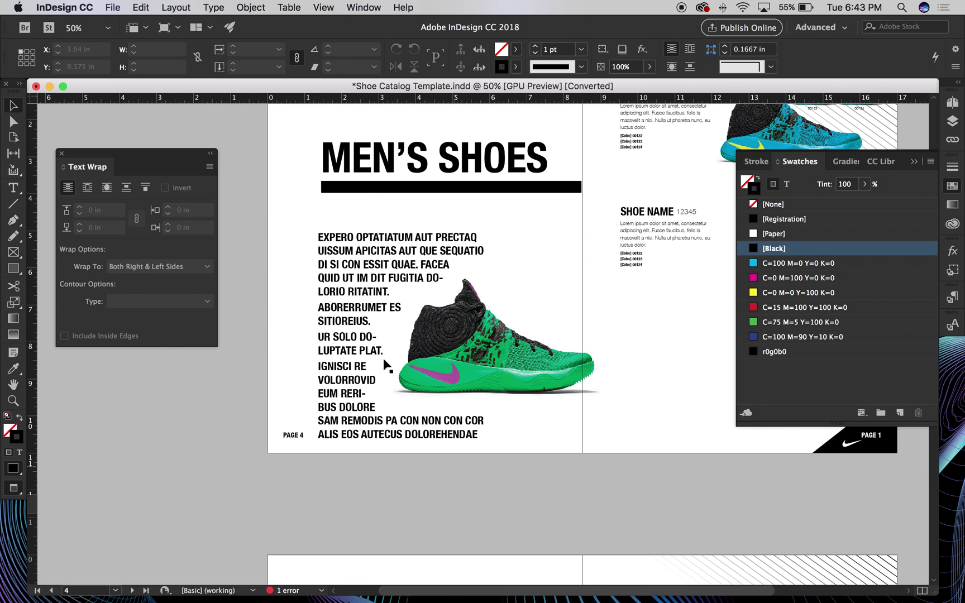
left_click(343, 281)
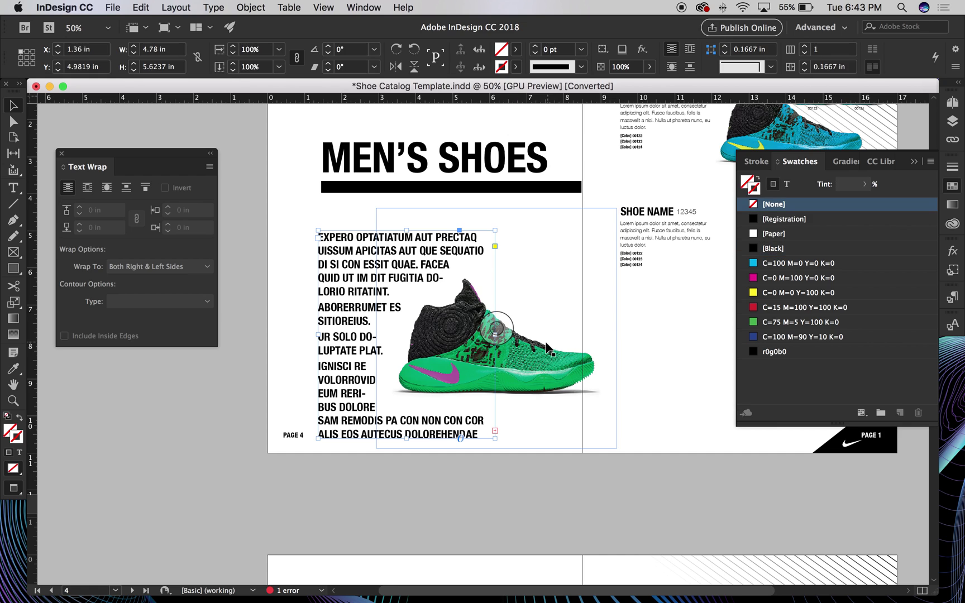
left_click(686, 316)
left_click(593, 355)
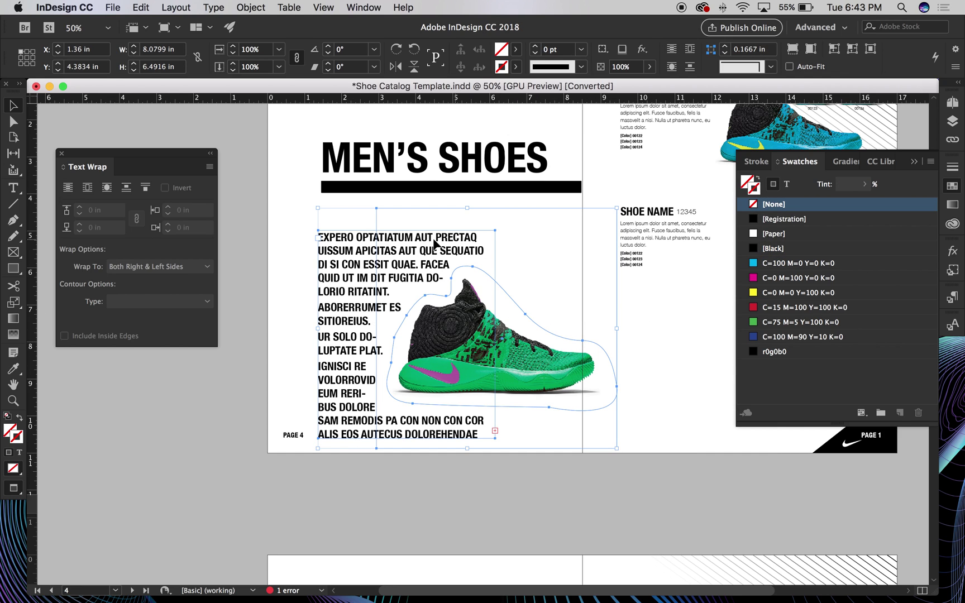
left_click_drag(567, 368, 570, 329)
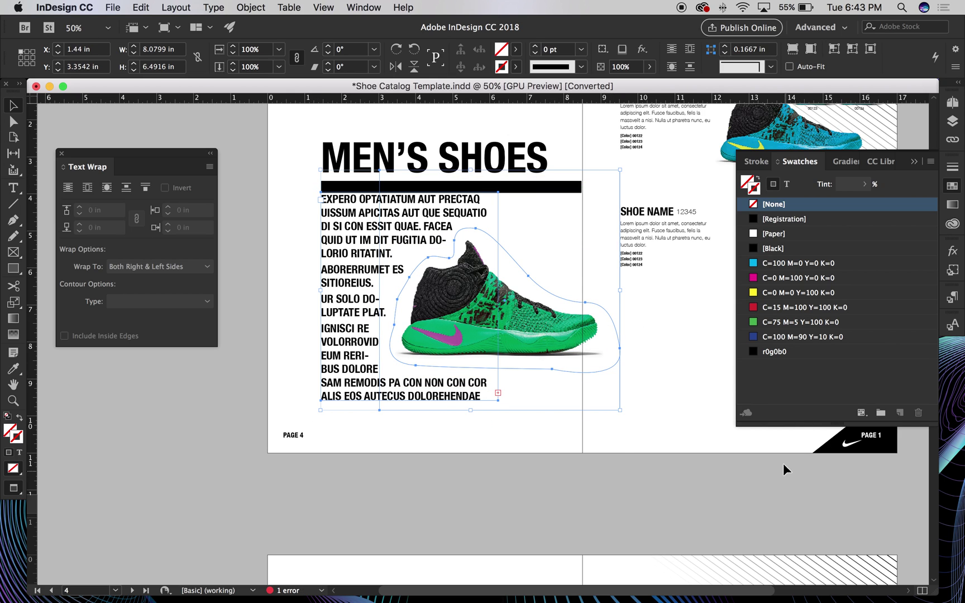
key("shift+Down")
key("shift+Down")
key("shift+Down")
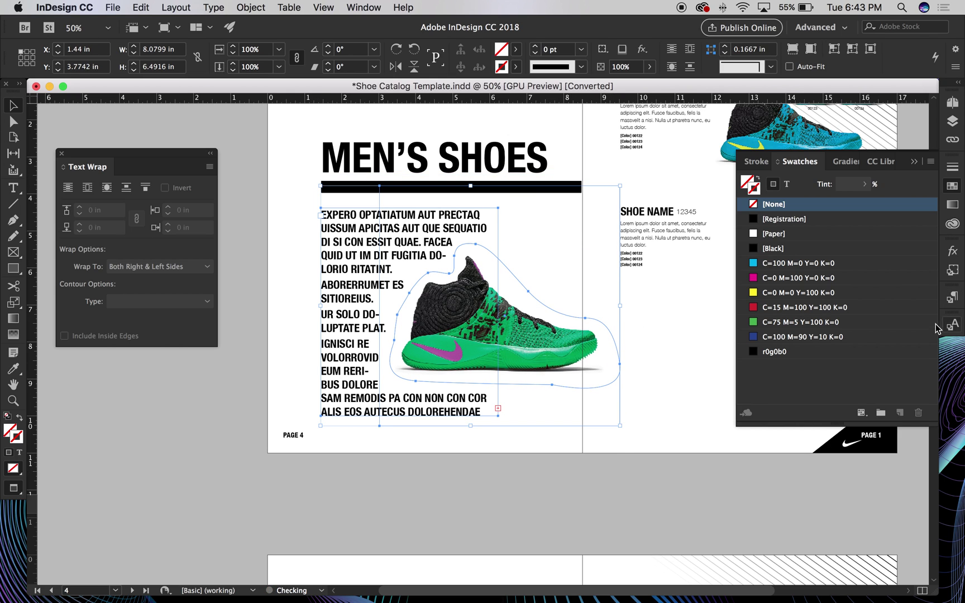
Enlarge the green shoe image together with its wrap outline so the shoe extends further onto the facing page
left_click(702, 338)
left_click_drag(802, 354, 662, 401)
left_click_drag(666, 362, 666, 342)
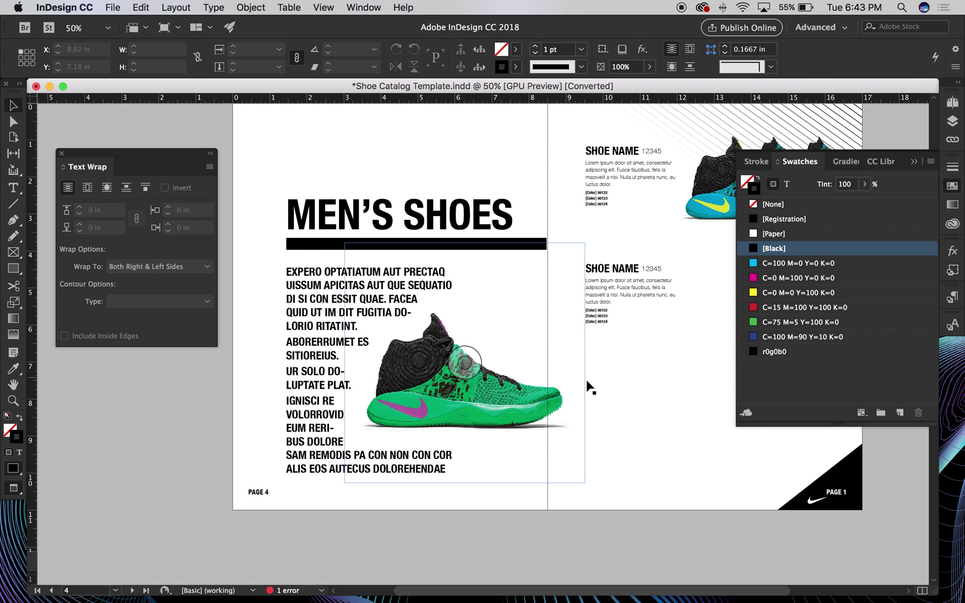
left_click(536, 401)
key("slash")
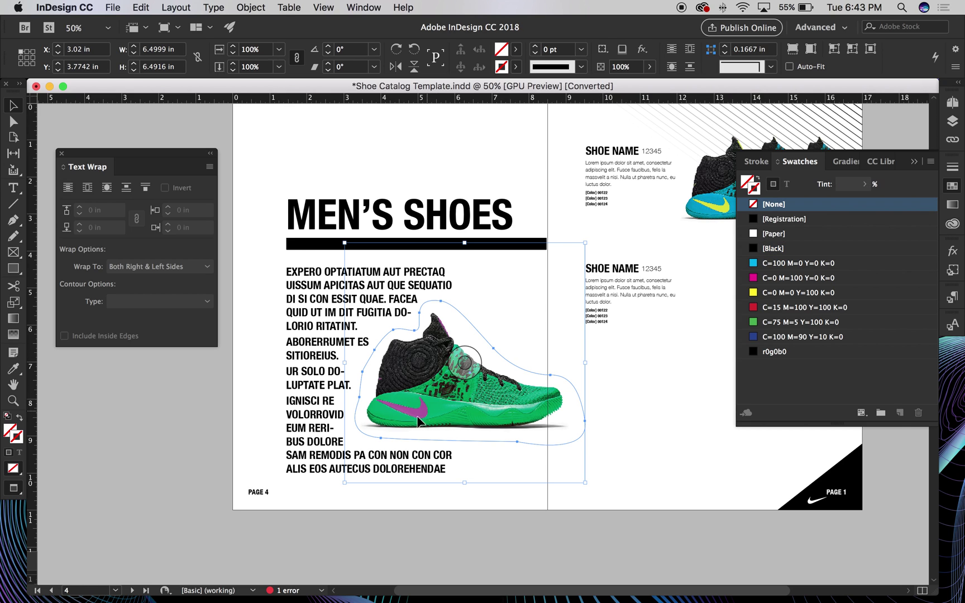
key("e")
left_click(355, 429)
left_click_drag(550, 257, 581, 210)
key("v")
left_click(679, 425)
mouse_move(681, 414)
left_mouse_down()
mouse_move(616, 414)
mouse_move(695, 415)
left_mouse_up()
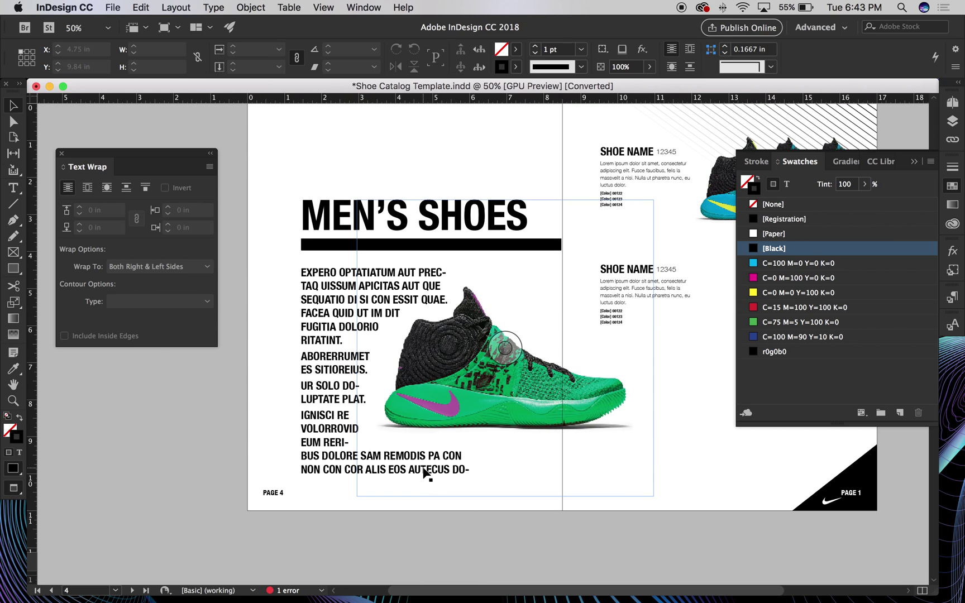
Extend the lower edge of the MEN'S SHOES body text frame to a height of about 5.67 in
left_click(324, 440)
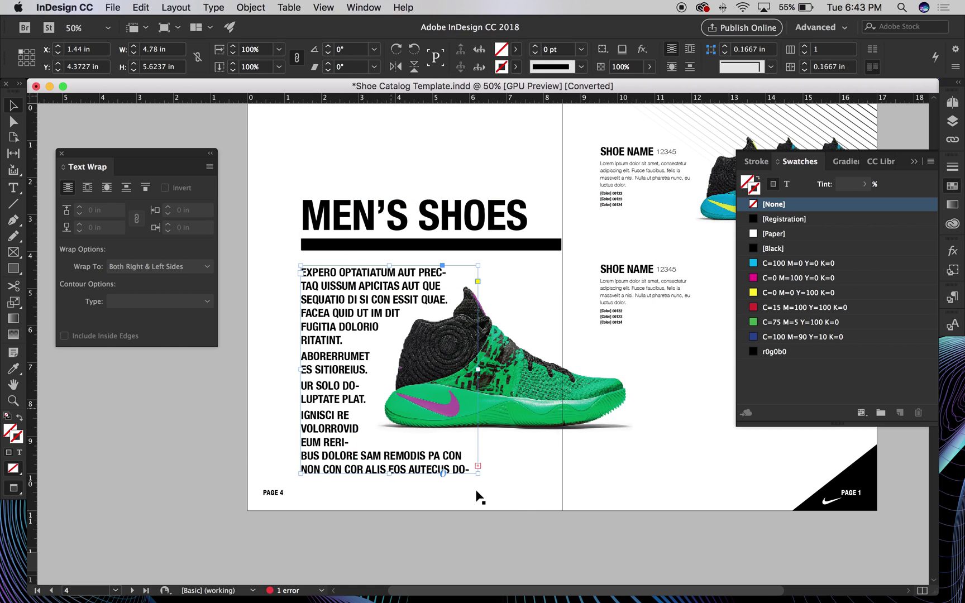
key("z")
left_click_drag(466, 441, 477, 450)
left_click_drag(536, 474, 477, 511)
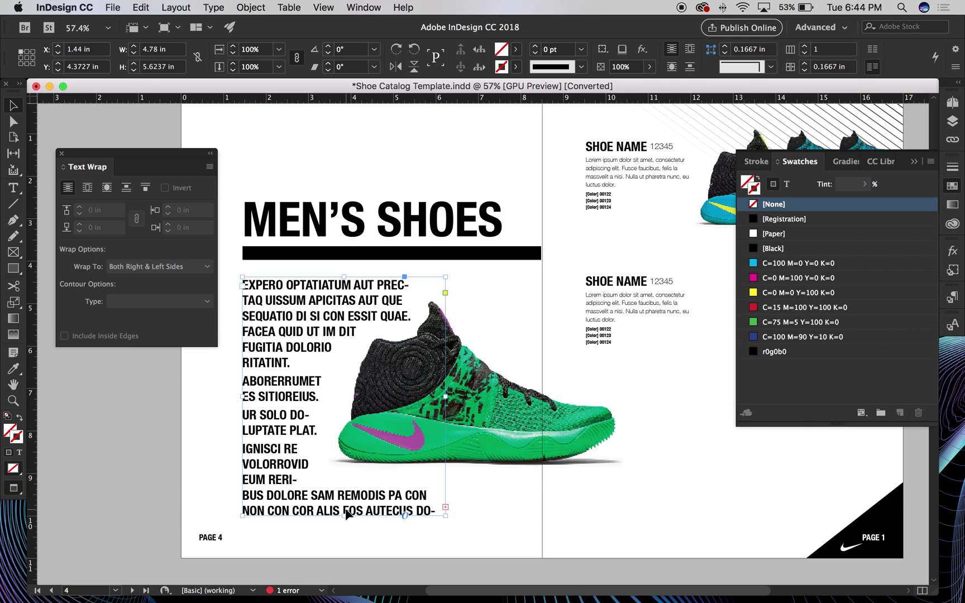
mouse_move(345, 515)
left_mouse_down()
mouse_move(346, 539)
mouse_move(345, 518)
left_mouse_up()
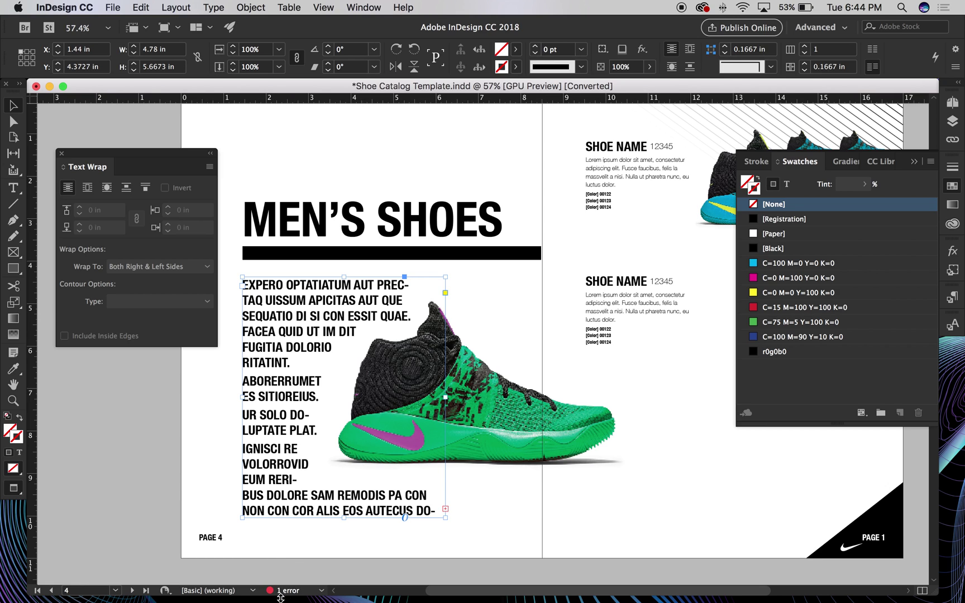
Display the Preflight results and expand the text errors down to the affected frame
left_click(322, 591)
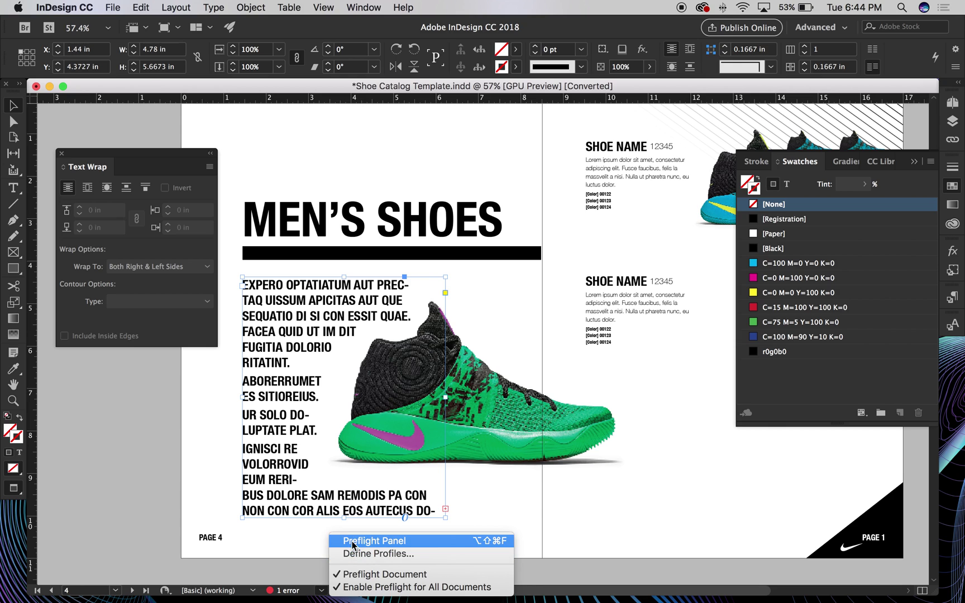
left_click(358, 540)
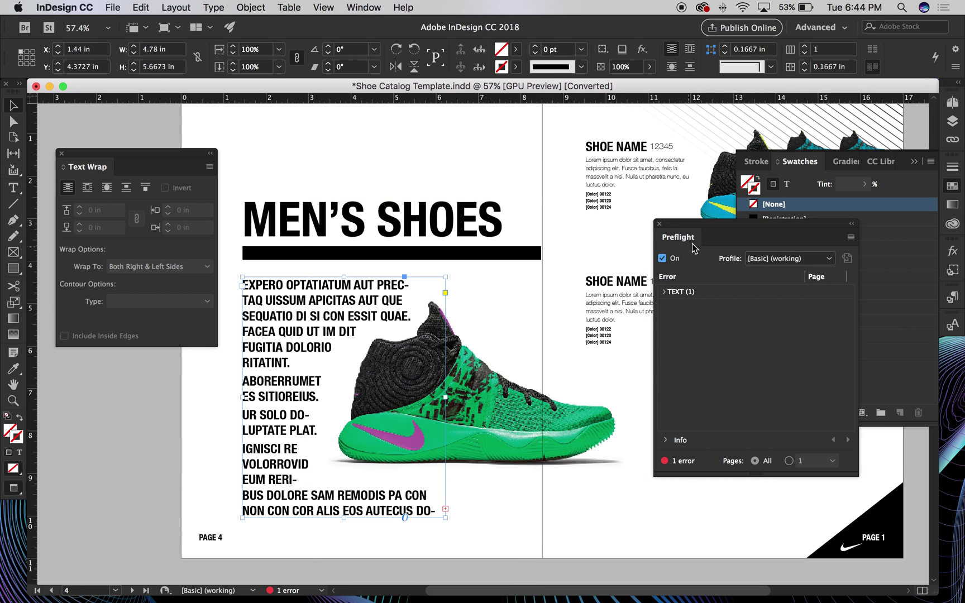
left_click(660, 223)
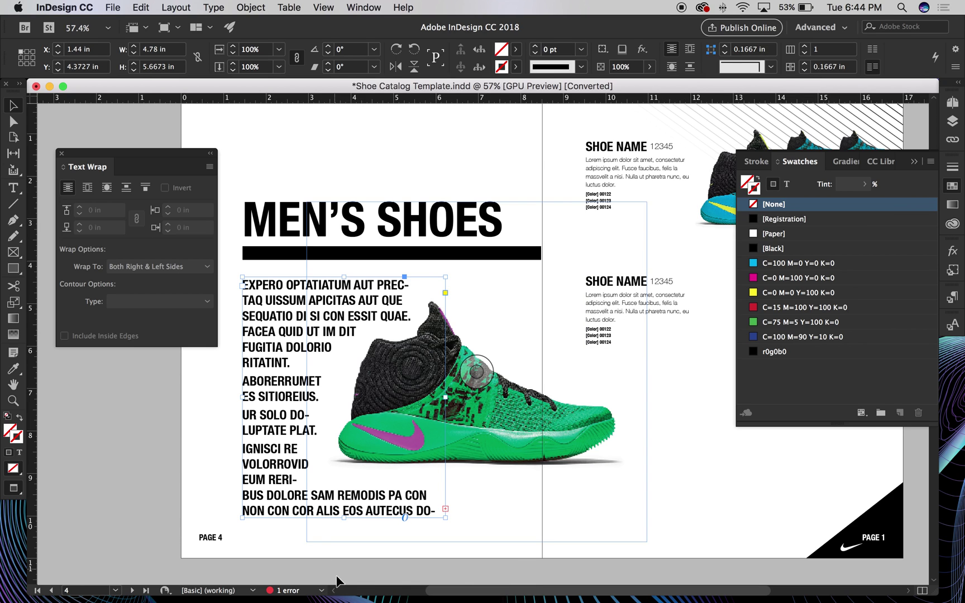
left_click(321, 591)
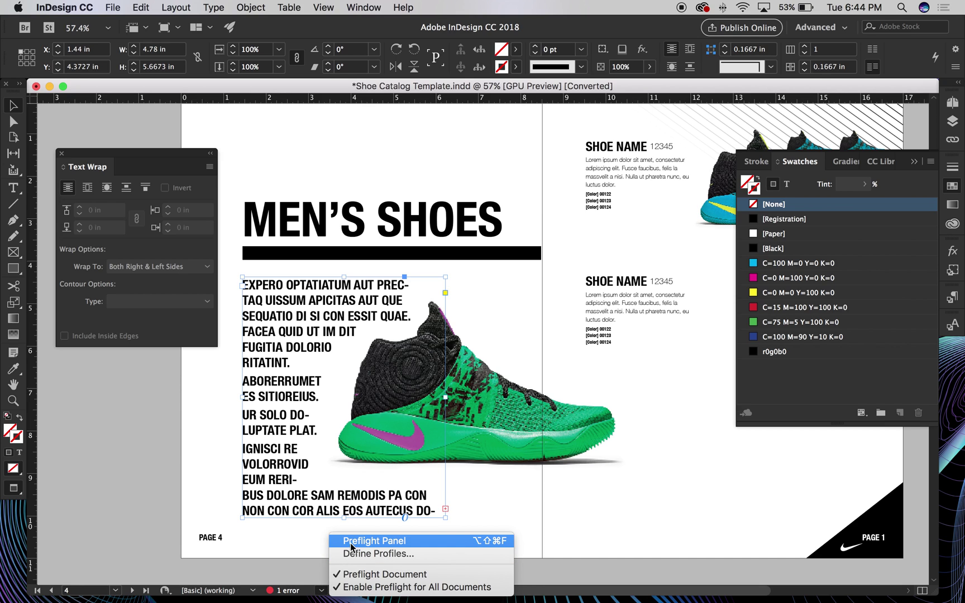
left_click(351, 542)
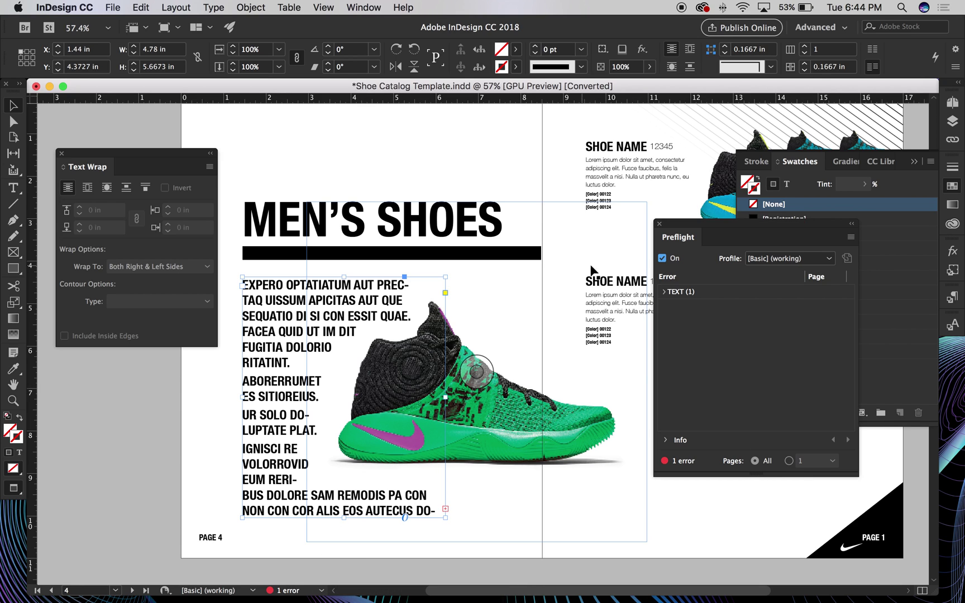
left_click(728, 219)
left_click_drag(723, 224, 702, 218)
left_click(643, 286)
left_click(655, 302)
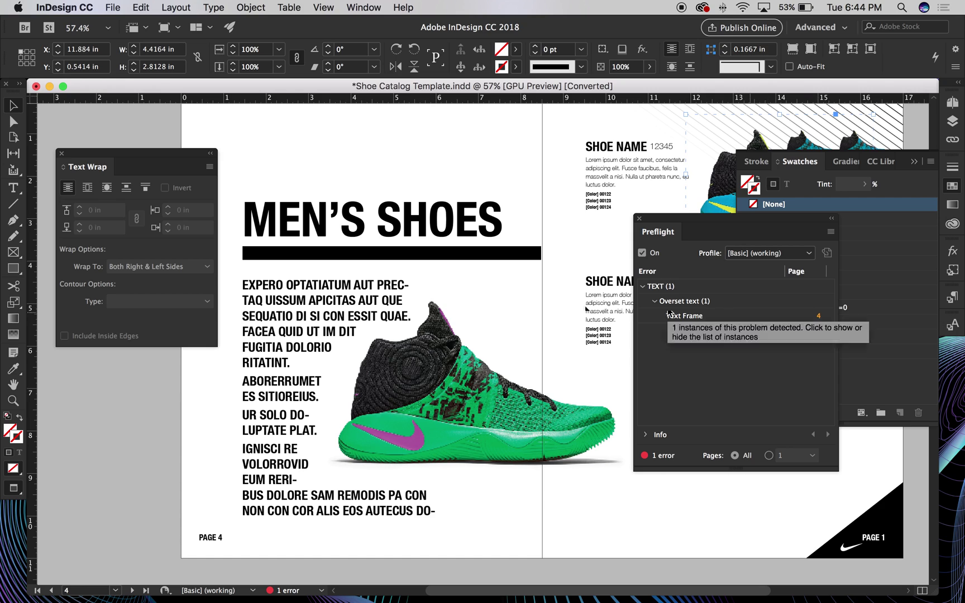
Thread the body text's overset into a new frame about 3.62 in wide and 5.78 in high across the front of the shoe
left_click(287, 336)
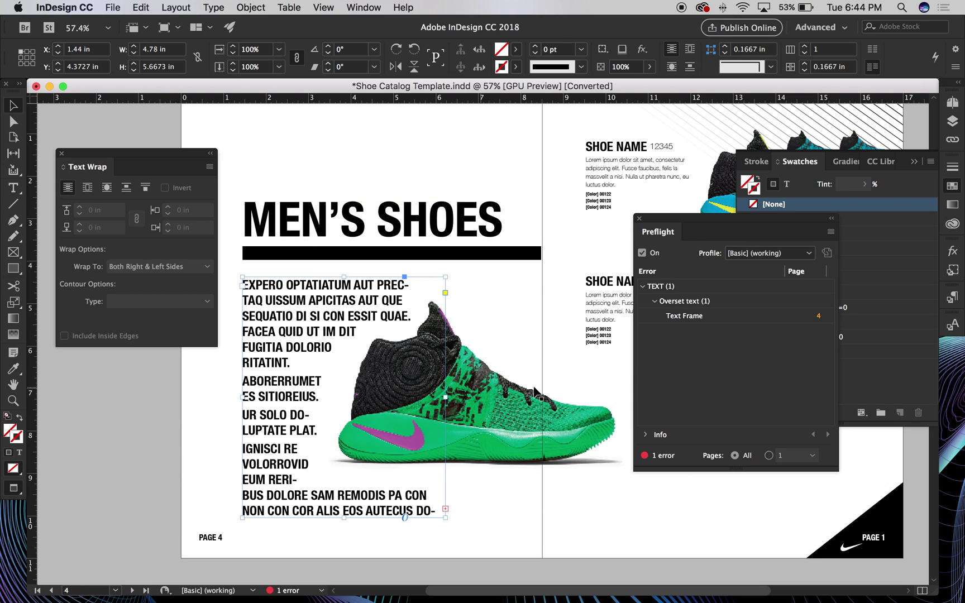
left_click(445, 509)
left_click(496, 279)
key("super+z")
left_click_drag(484, 277, 639, 522)
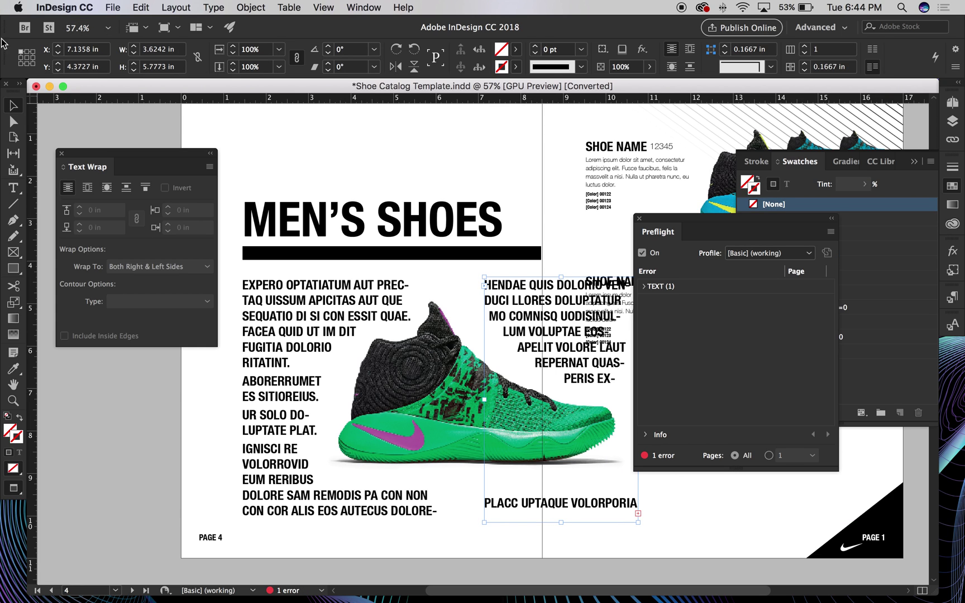
Move the threaded text frame onto the facing page below the second SHOE NAME description, at about X 9.52 in, Y 6.14 in
scroll(490, 371, "right", 5)
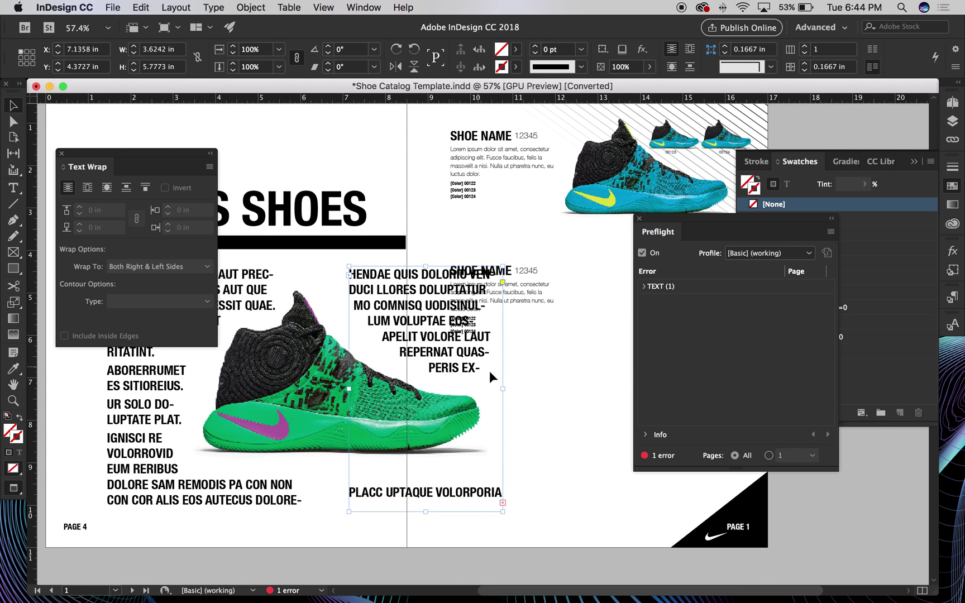
left_click_drag(491, 362, 577, 386)
scroll(425, 298, "right", 6)
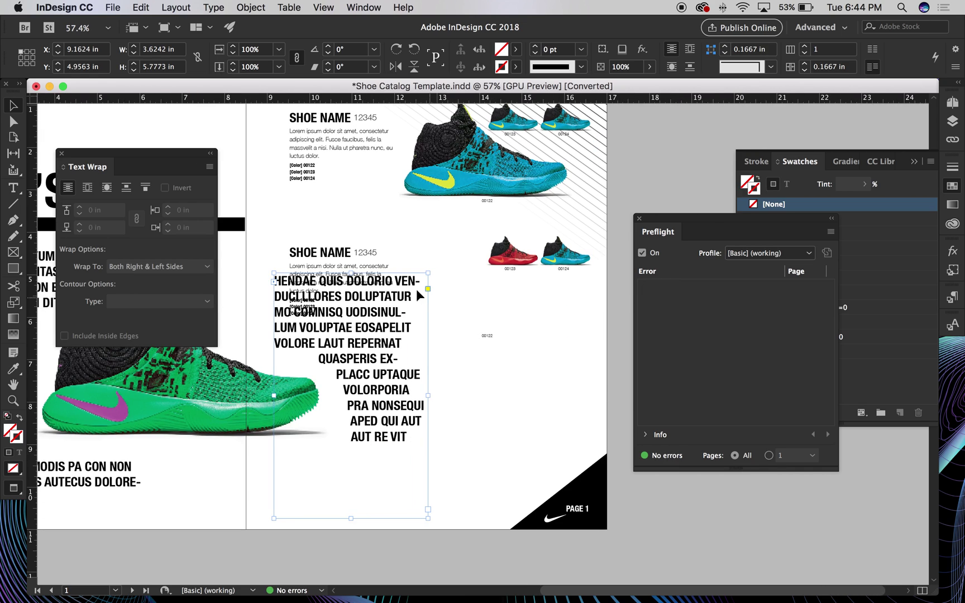
left_click_drag(389, 317, 379, 362)
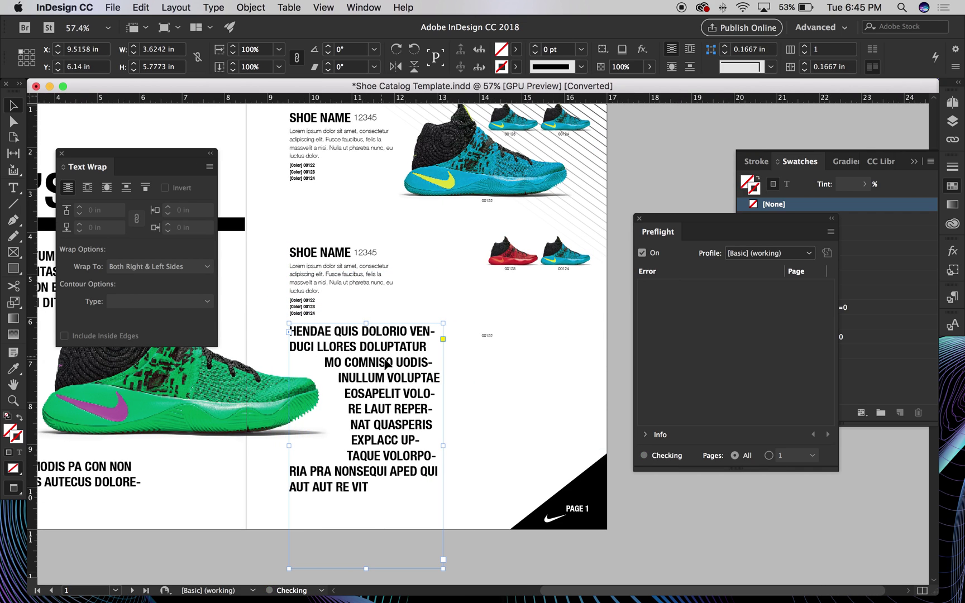
Resize the threaded text frame on the facing page to about 4.20 in wide and 3.72 in high
scroll(407, 419, "left", 4)
left_click_drag(456, 580, 457, 492)
scroll(476, 442, "right", 3)
left_click_drag(486, 422, 511, 422)
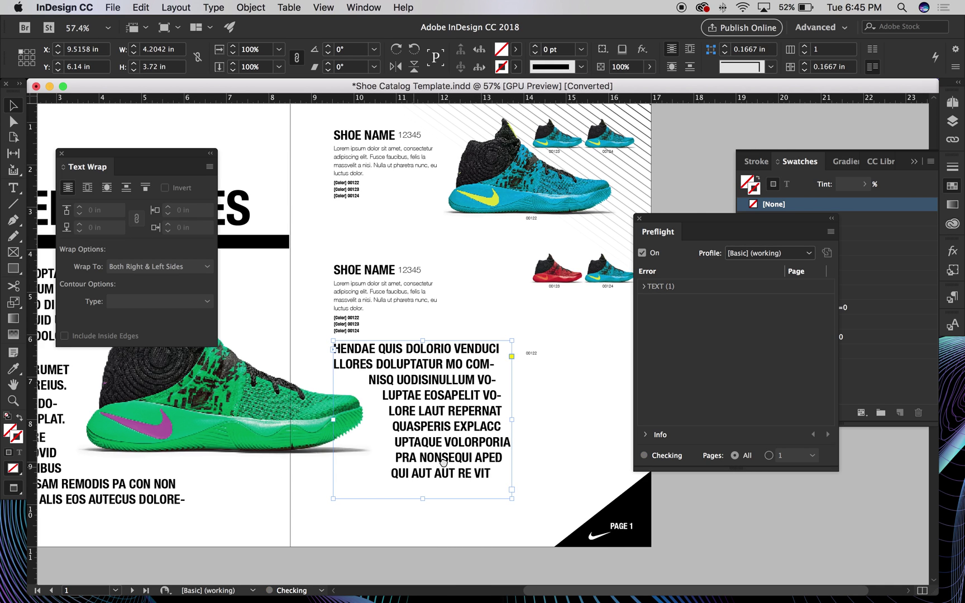
Move the Preflight results clear of the spread and close them
scroll(444, 461, "left", 10)
scroll(443, 461, "down", 2)
left_click_drag(731, 216, 838, 141)
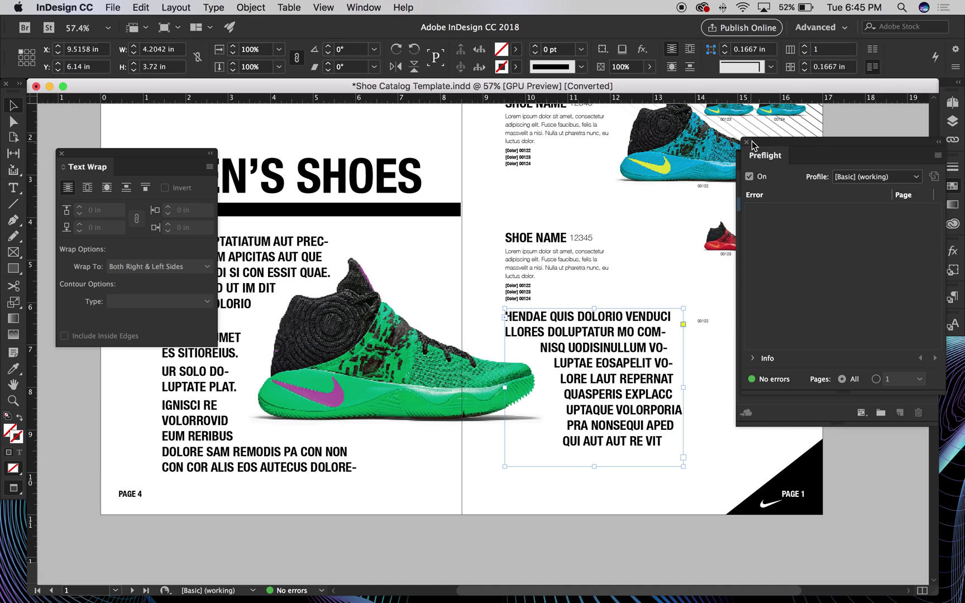
left_click_drag(801, 146, 486, 223)
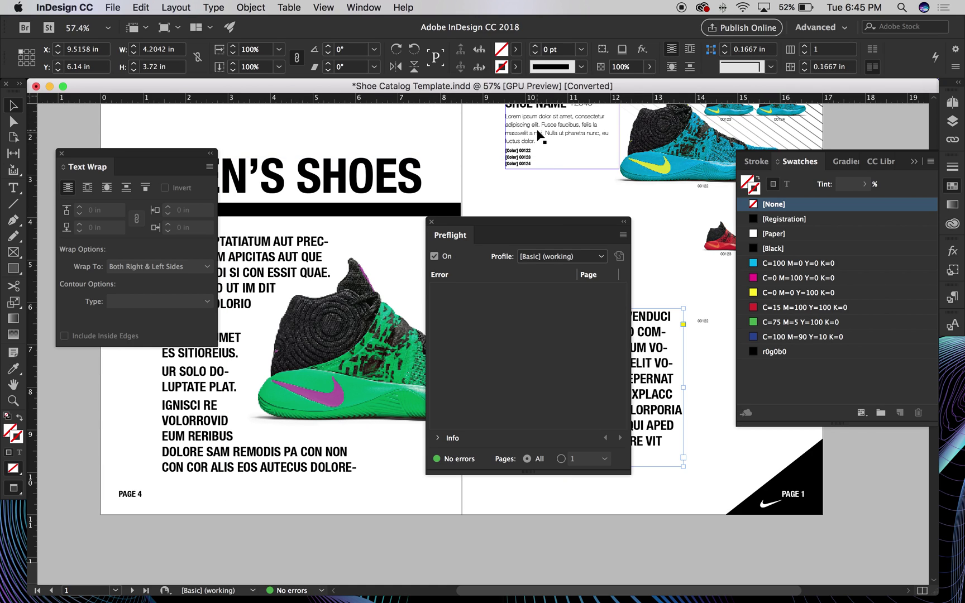
left_click(432, 222)
left_click_drag(563, 193, 575, 231)
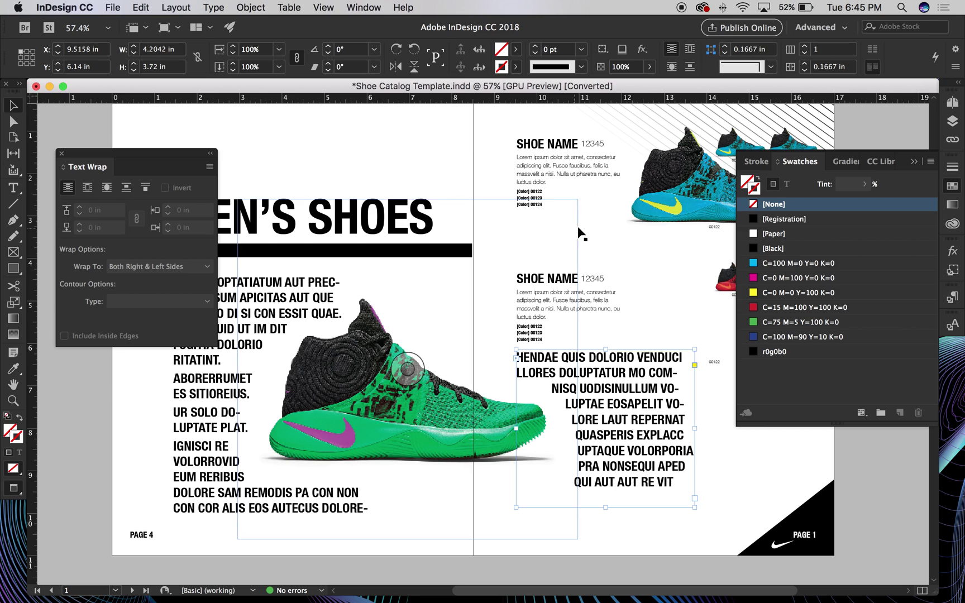
left_click(567, 175)
left_click(581, 302)
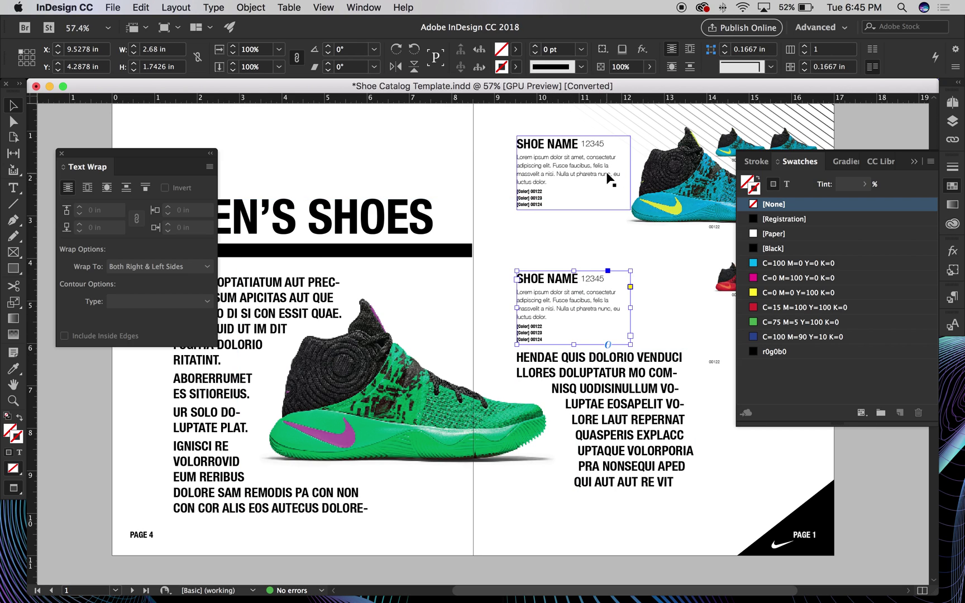
left_click(322, 590)
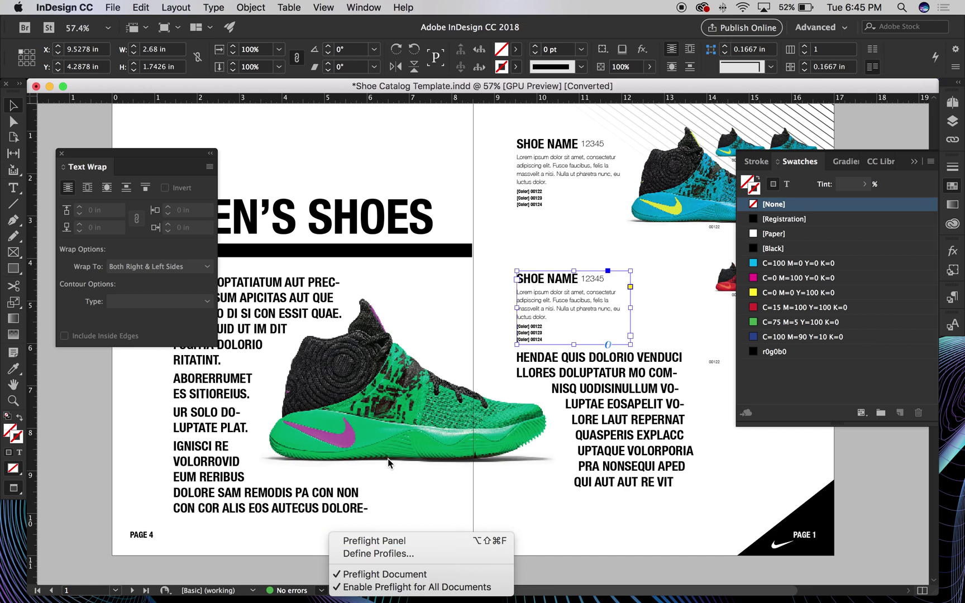
left_click(582, 538)
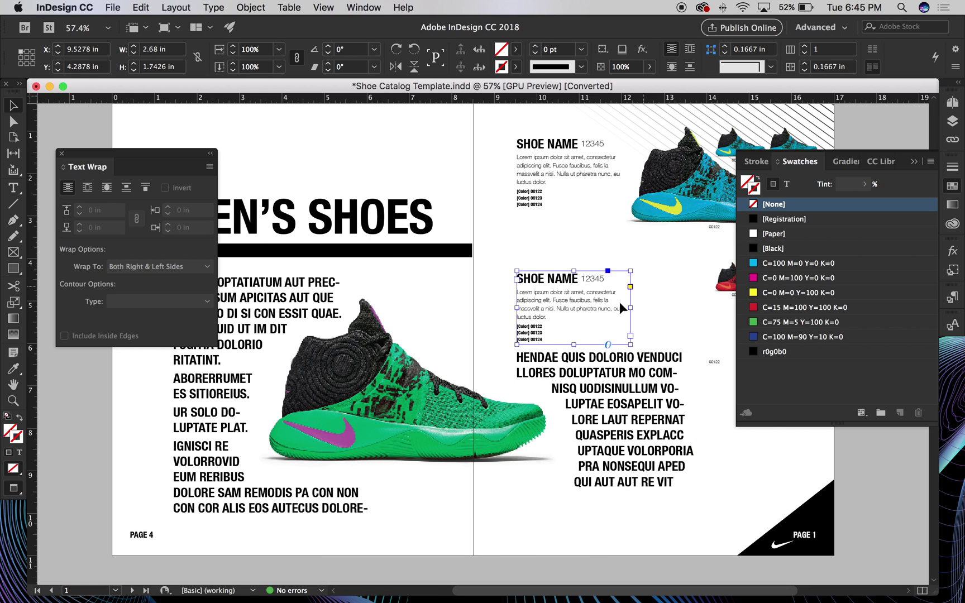
scroll(284, 450, "left", 5)
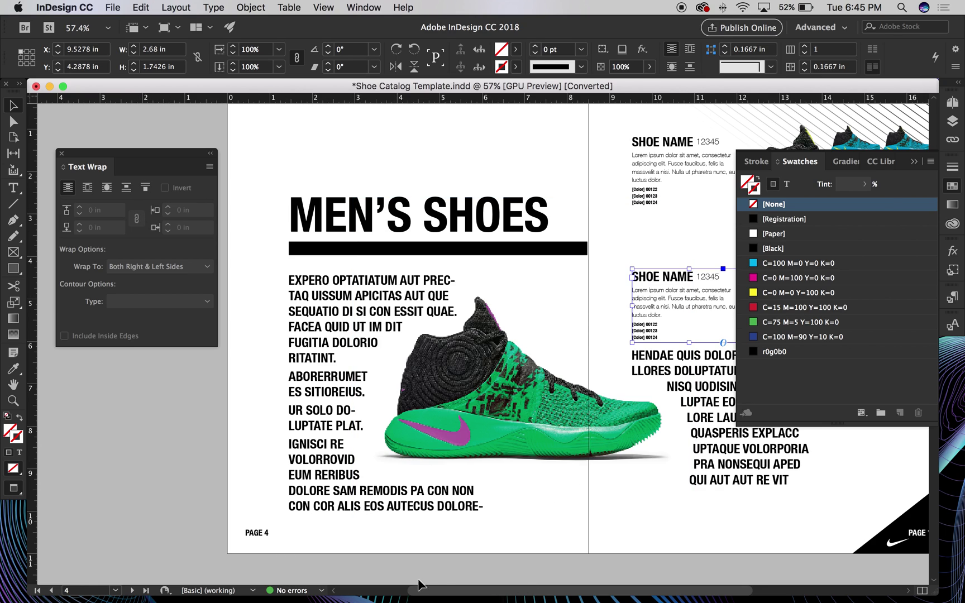
Delete the body text frame, the green shoe and the threaded text frame on the facing page
left_click(915, 163)
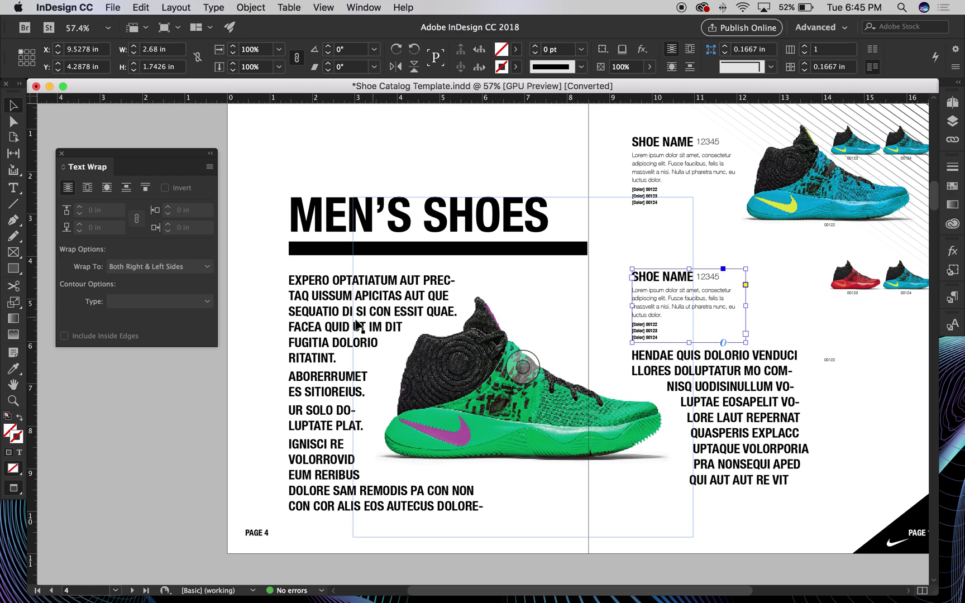
left_click(326, 327)
key("Delete")
left_click(482, 381)
key("Delete")
left_click(769, 402)
key("Delete")
left_click_drag(698, 382, 617, 333)
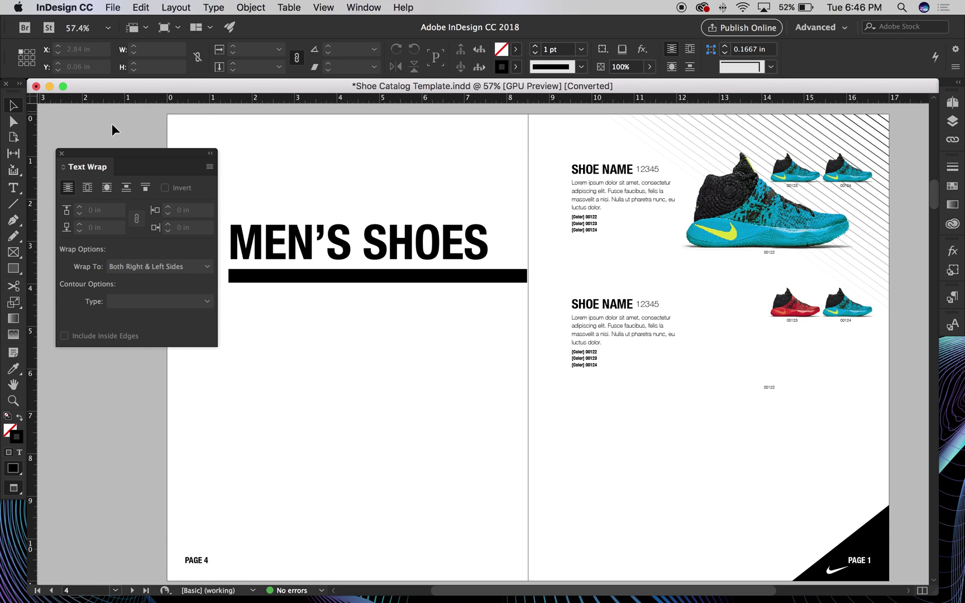
Close the Text Wrap settings
left_click(62, 153)
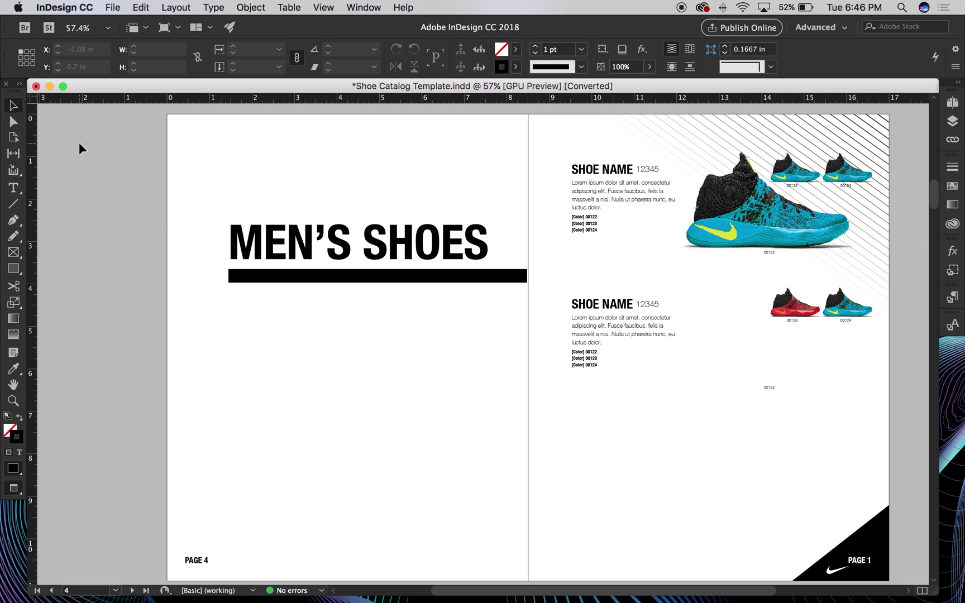
left_click(367, 10)
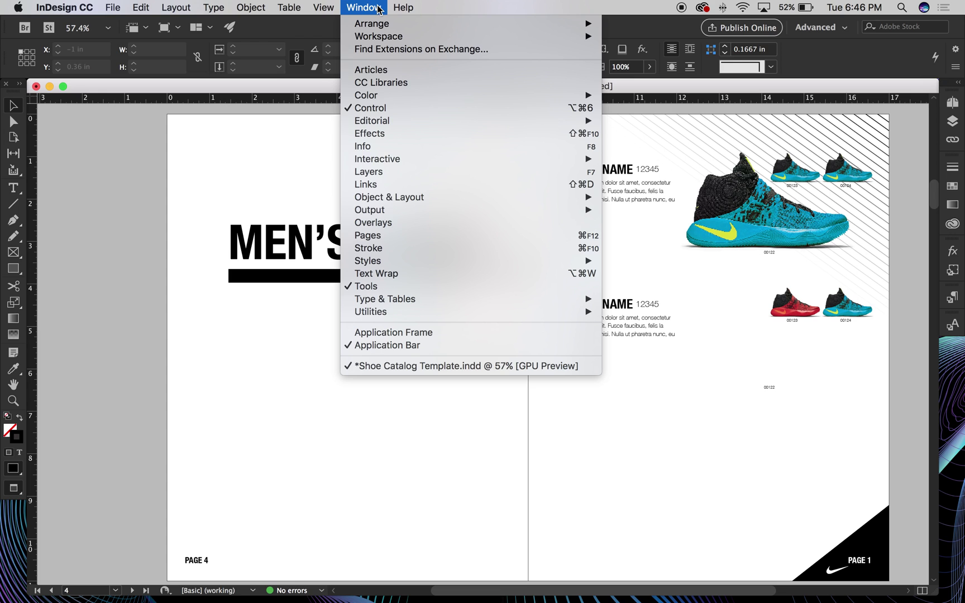
left_click(704, 367)
Undo back to the green shoe and body text on the MEN'S SHOES page without the facing-page text frame
key("super+z")
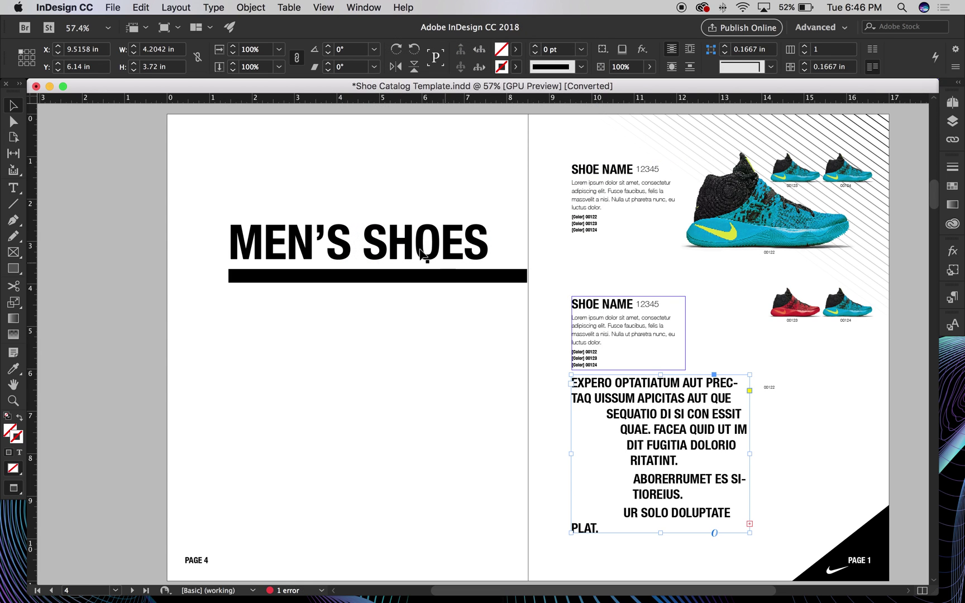
key("super+z")
key("super+z")
key("super+z")
Delete the passages after "UR SLO" in the body text so the remaining copy fits its frame beside the green shoe
left_click(321, 461)
double_click(253, 438)
left_click_drag(252, 438, 454, 581)
key("BackSpace")
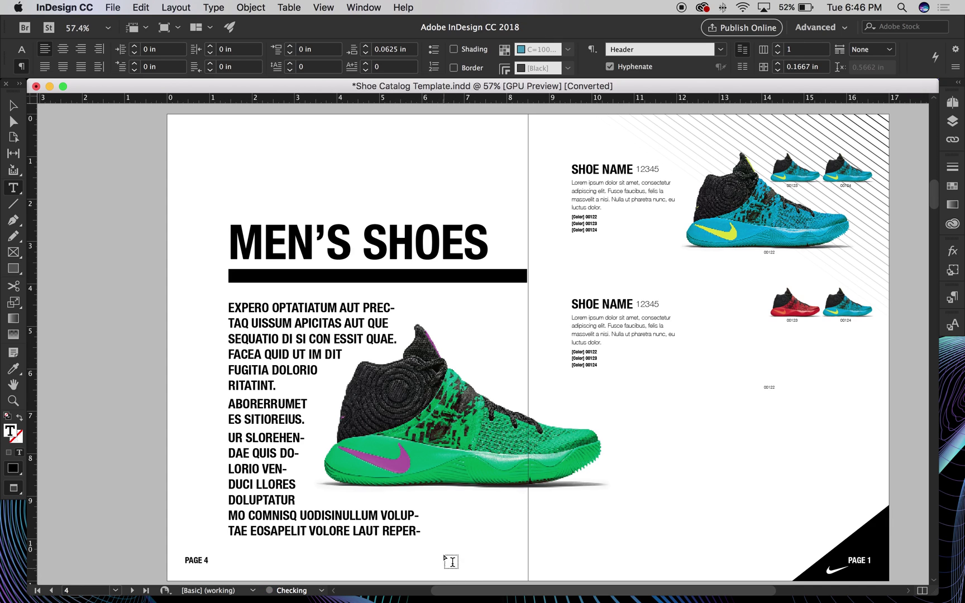
left_click_drag(267, 436, 438, 539)
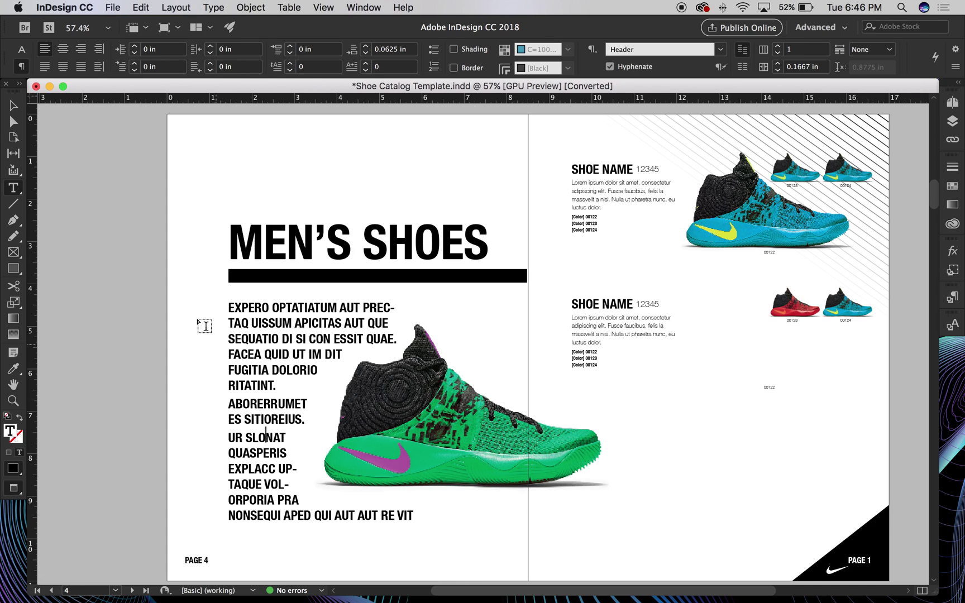
left_click(13, 105)
left_click(160, 311)
Open Separations Preview and set its view to Separations
scroll(159, 304, "down", 2)
scroll(160, 305, "right", 1)
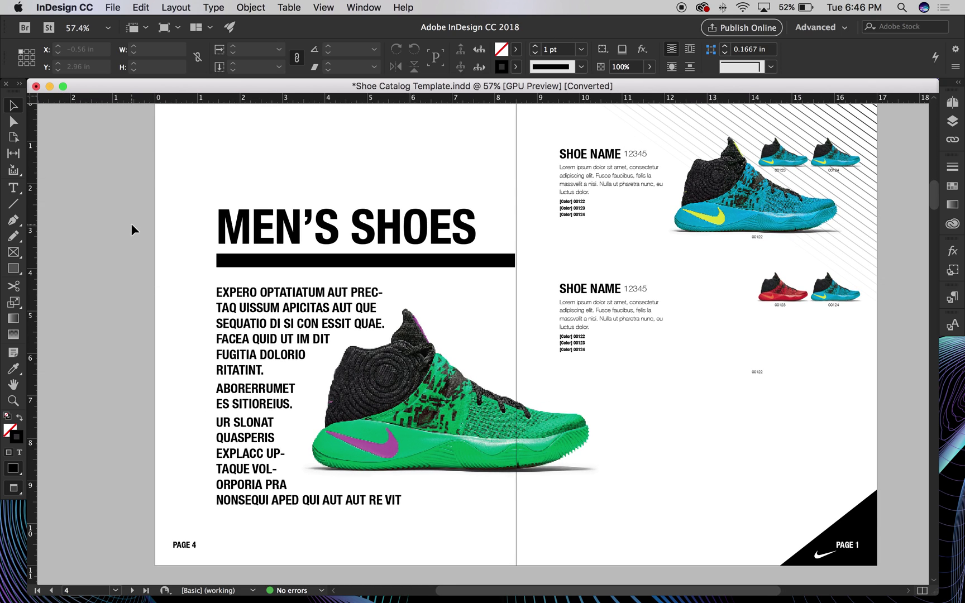
left_click(365, 7)
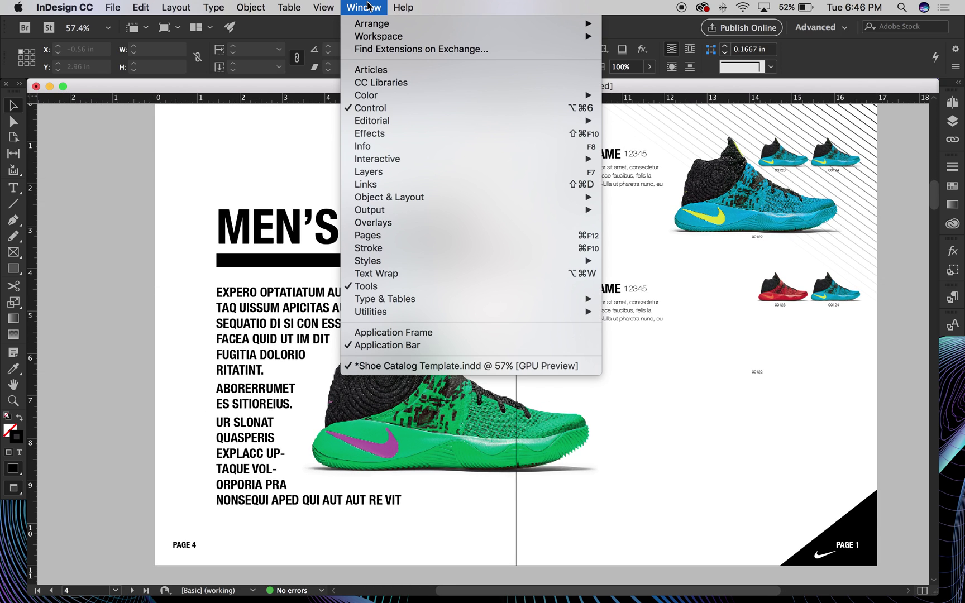
mouse_move(410, 212)
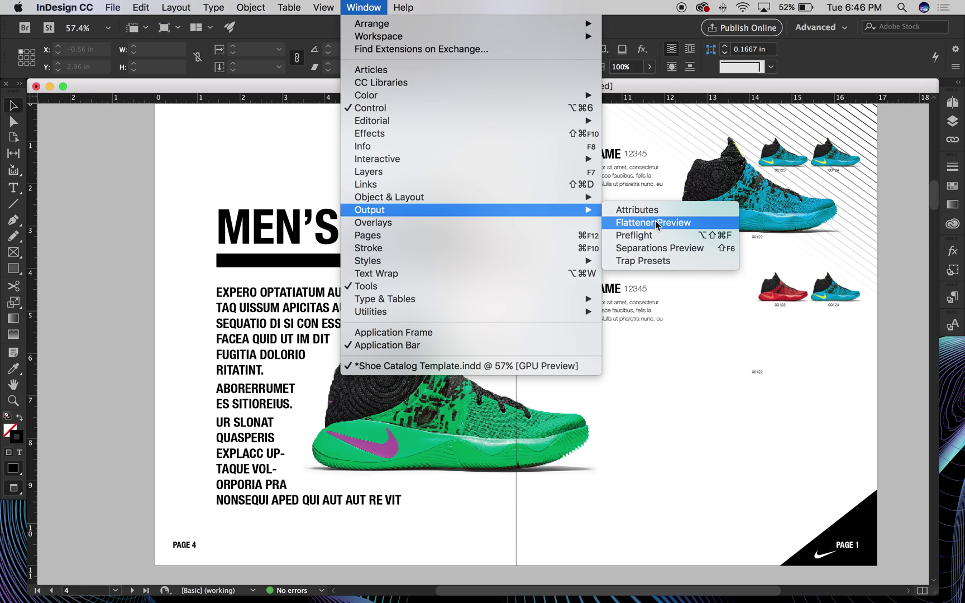
left_click(647, 248)
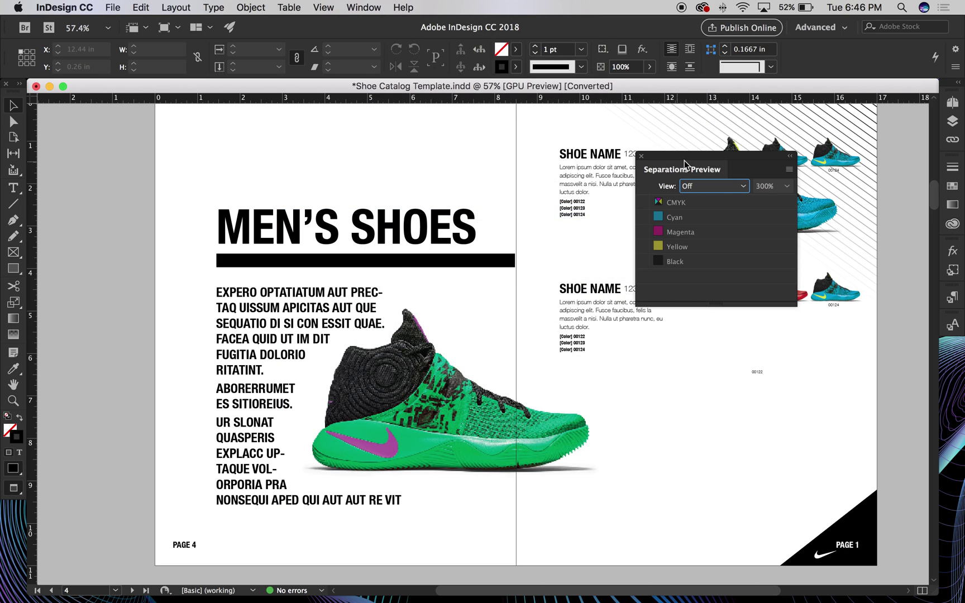
left_click_drag(664, 157, 608, 169)
left_click(654, 199)
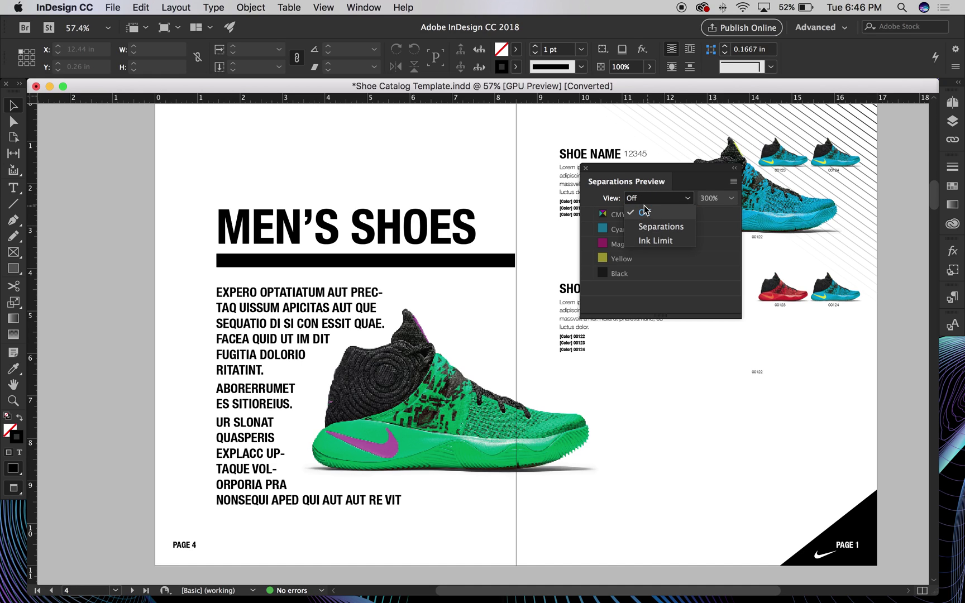
left_click(655, 229)
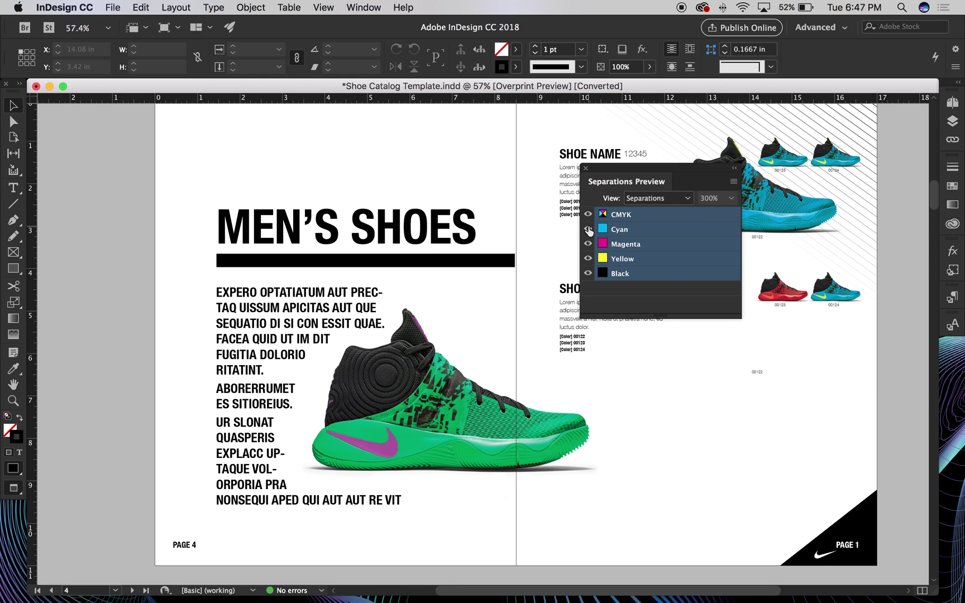
Hide the Cyan, Magenta and Yellow plates and move the separations list off the upper shoe
left_click(588, 229)
left_click(588, 243)
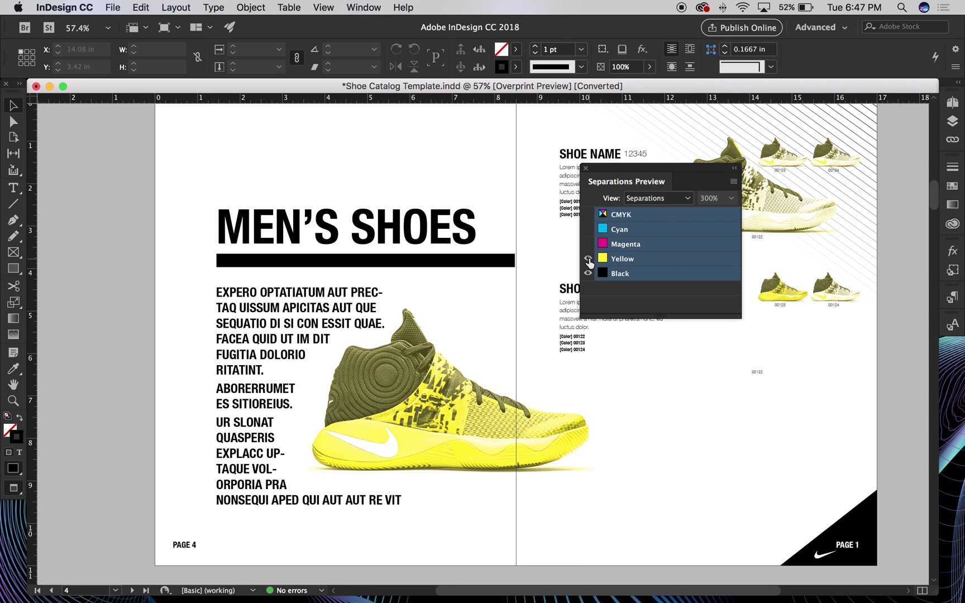
left_click(589, 259)
left_click_drag(653, 172, 750, 291)
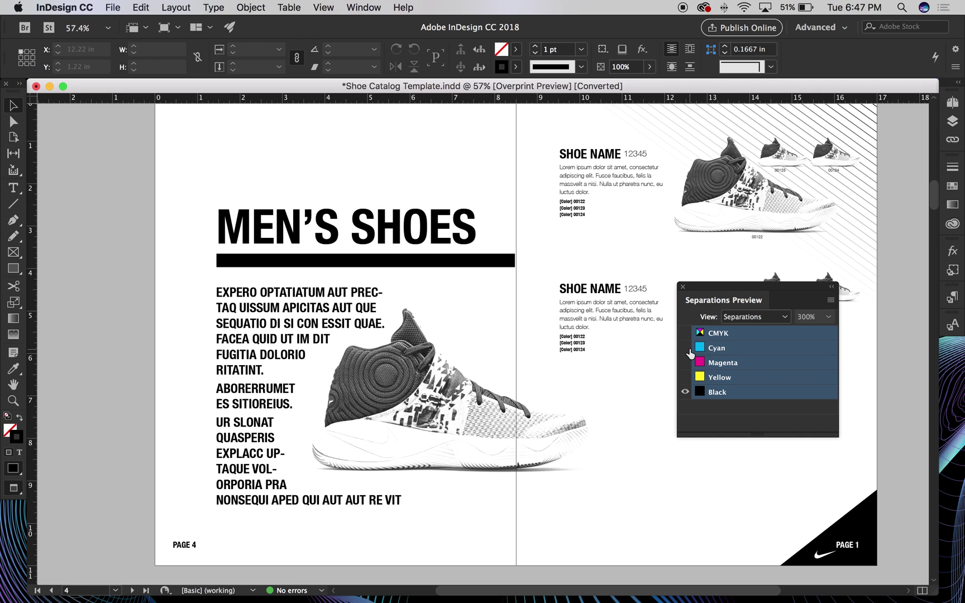
Examine how the Black plate prints on the MEN'S SHOES spread and the spread below it
scroll(441, 240, "down", 5)
scroll(442, 240, "right", 3)
scroll(411, 276, "up", 5)
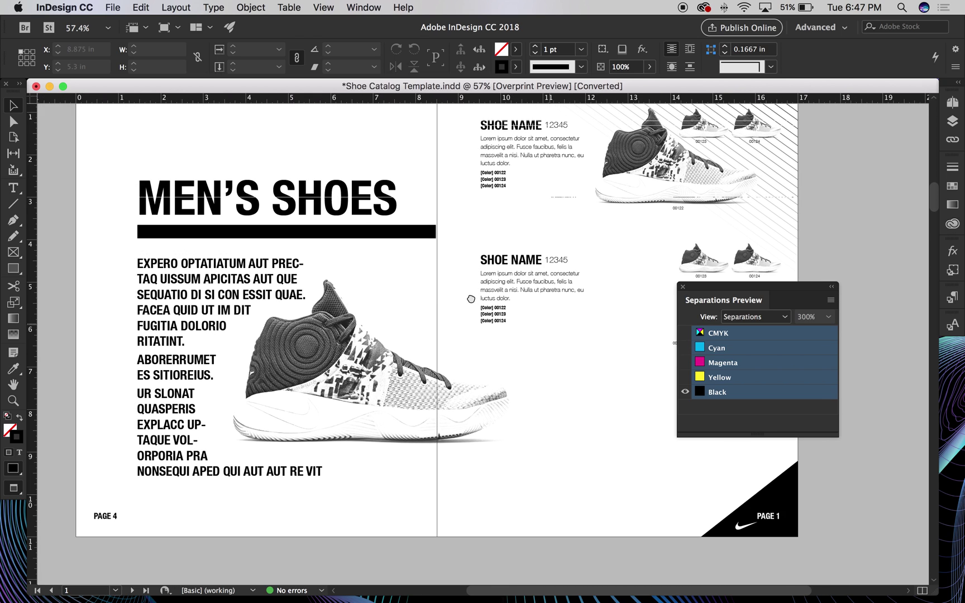
scroll(539, 178, "up", 2)
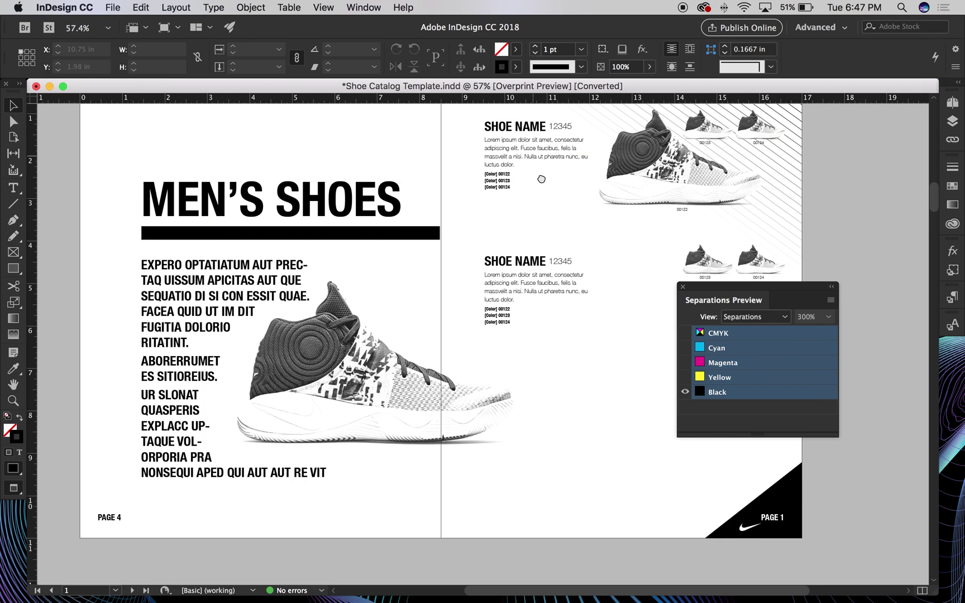
left_click(681, 389)
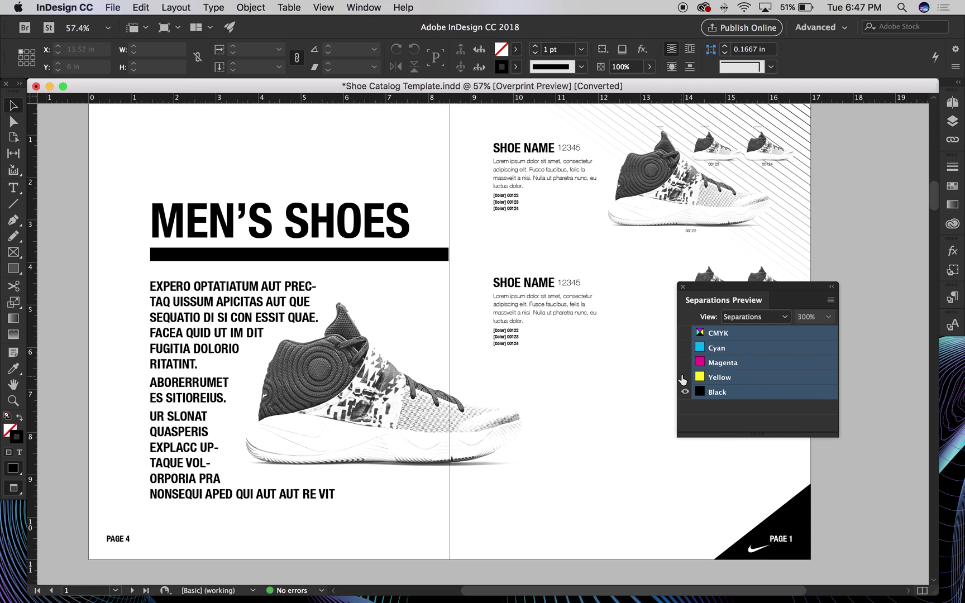
left_click_drag(570, 437, 516, 114)
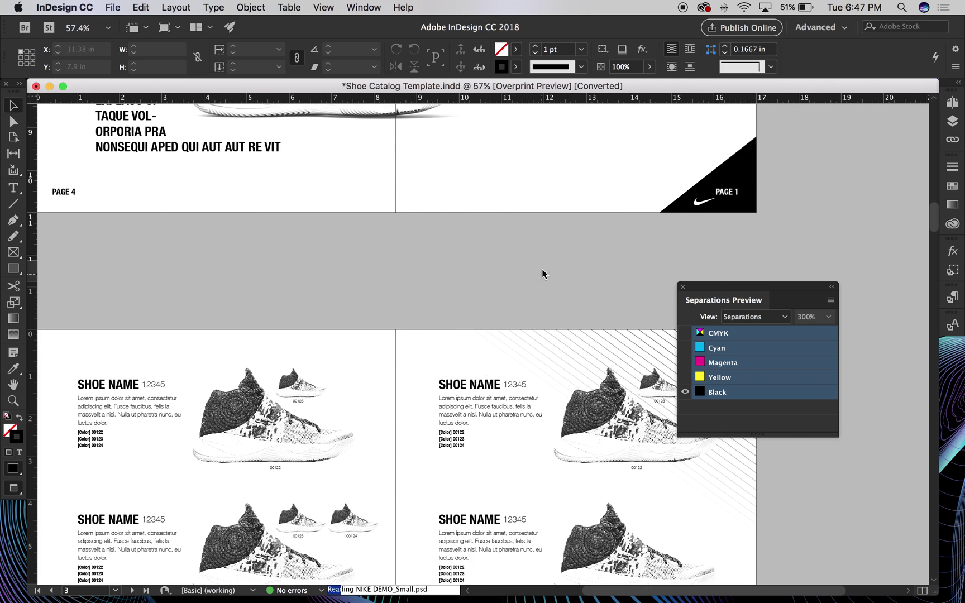
scroll(543, 272, "down", 5)
scroll(499, 221, "up", 5)
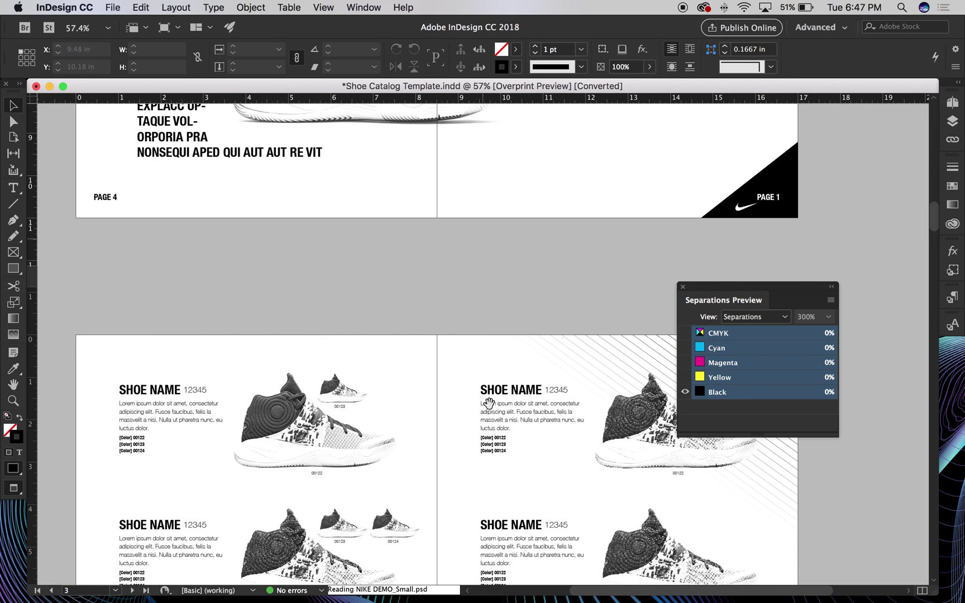
scroll(455, 302, "up", 5)
scroll(430, 372, "up", 3)
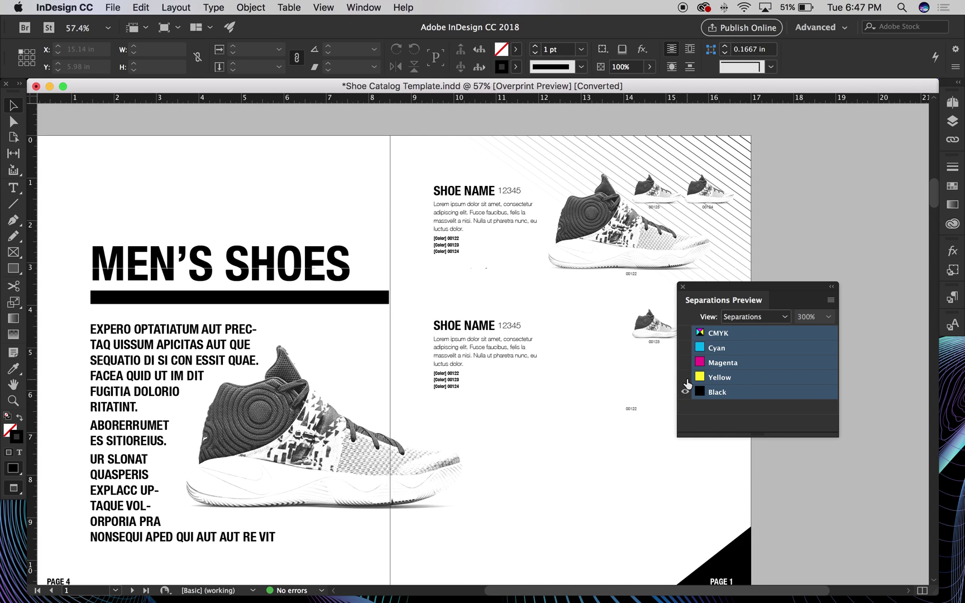
Preview the Yellow plate with and without Black, restore all CMYK plates and close Separations Preview
left_click(685, 378)
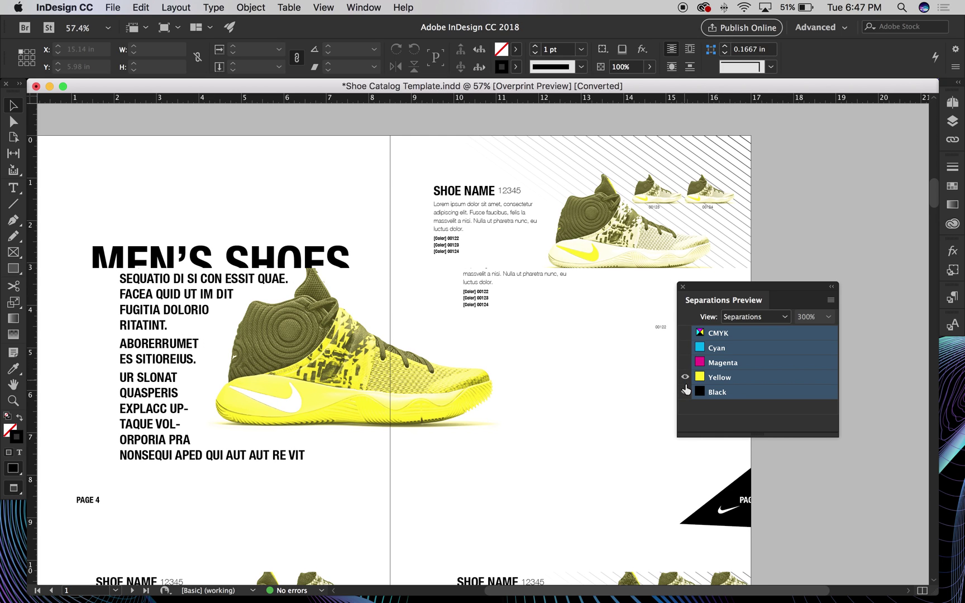
left_click(687, 391)
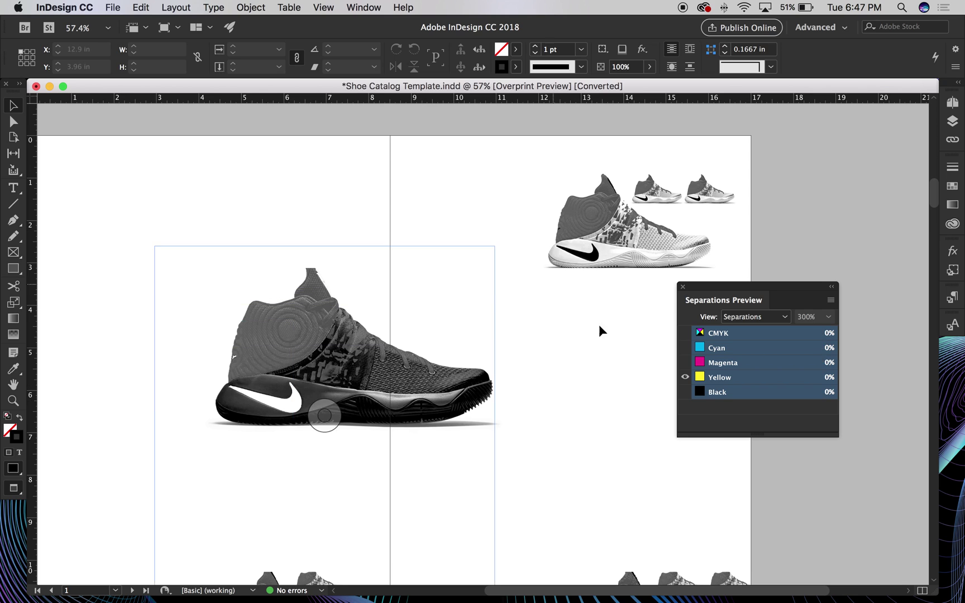
left_click(687, 362)
left_click(685, 334)
left_click(686, 348)
left_click(685, 348)
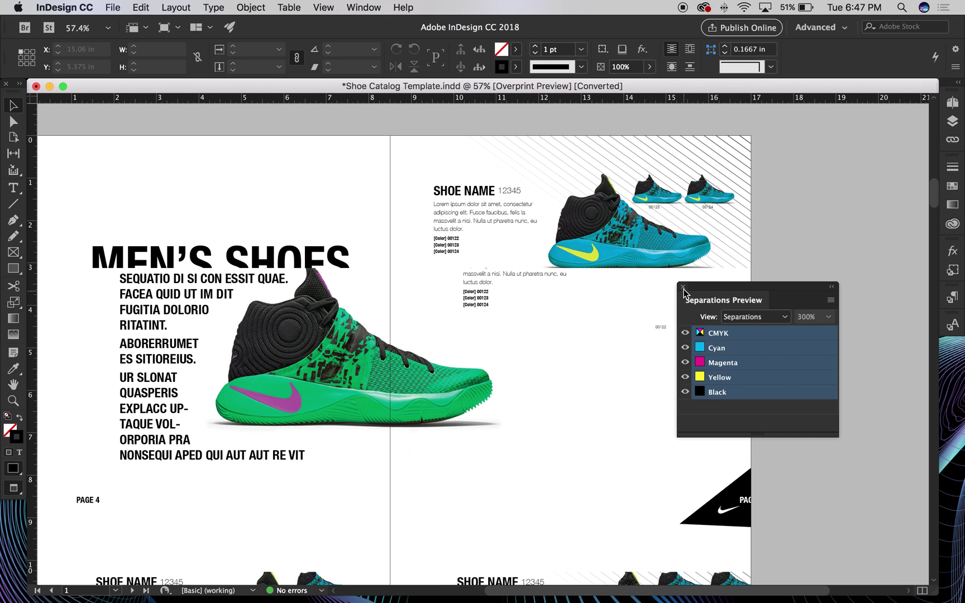
key("shift+F6")
Open the color swatches as a separate floating list and enlarge it over the facing page
scroll(419, 310, "left", 3)
scroll(419, 310, "down", 2)
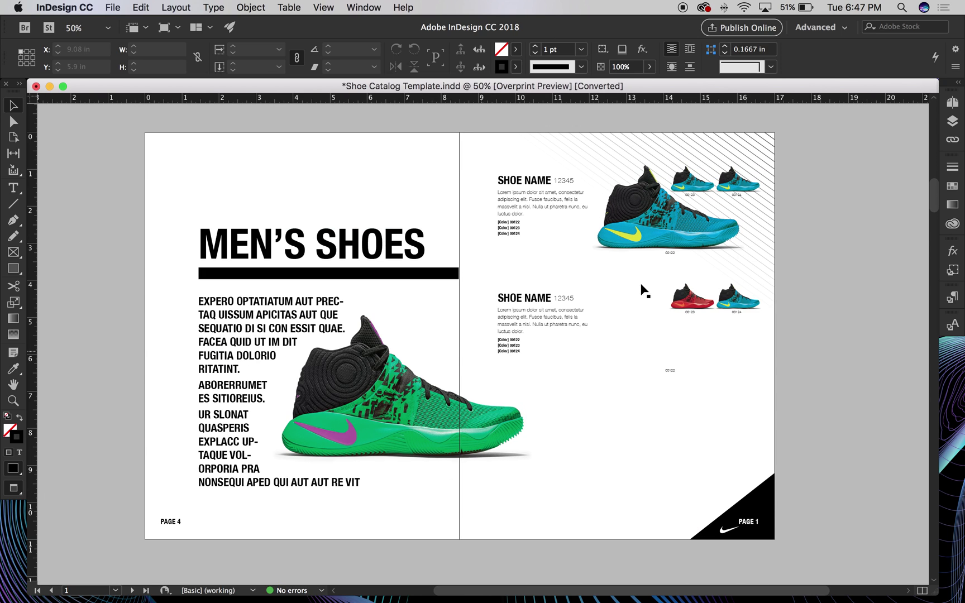
key("super+equal")
scroll(798, 290, "left", 2)
scroll(798, 290, "down", 1)
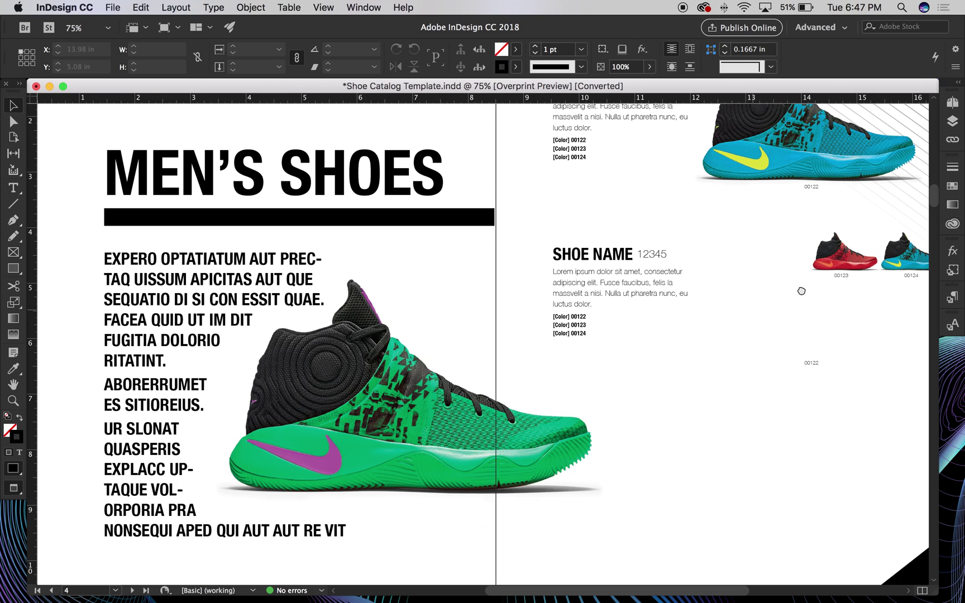
left_click(957, 190)
left_click_drag(799, 163, 626, 143)
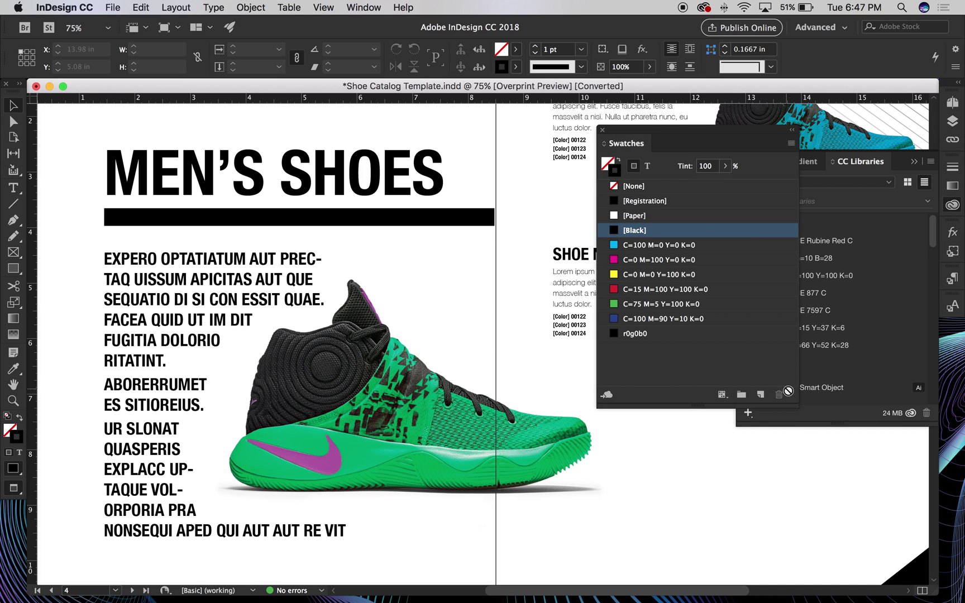
left_click_drag(795, 407, 837, 487)
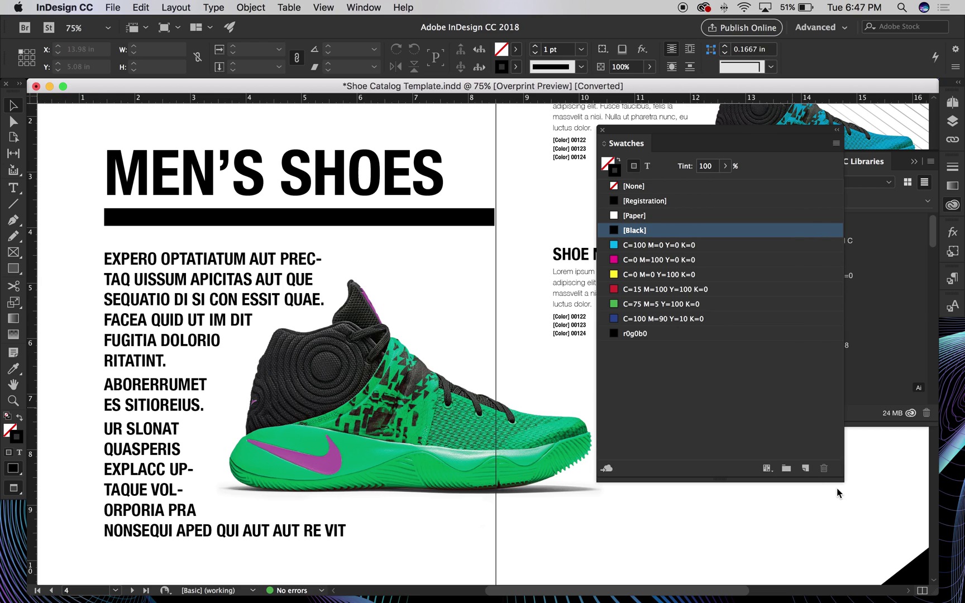
Select all unused swatches, from yellow C=0 M=0 Y=100 K=0 to blue C=100 M=90 Y=10 K=0, and delete them
left_click(641, 332)
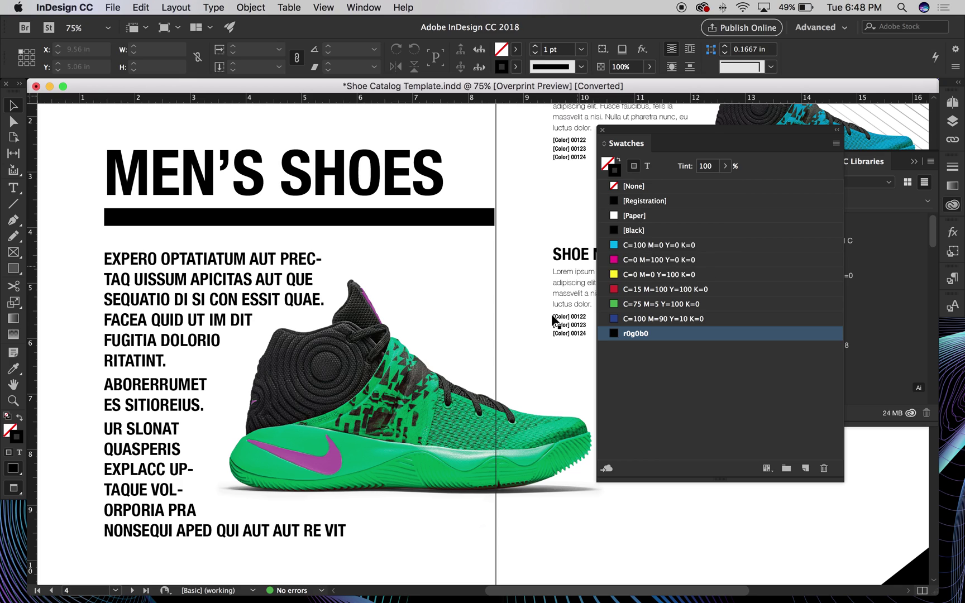
left_click(664, 306)
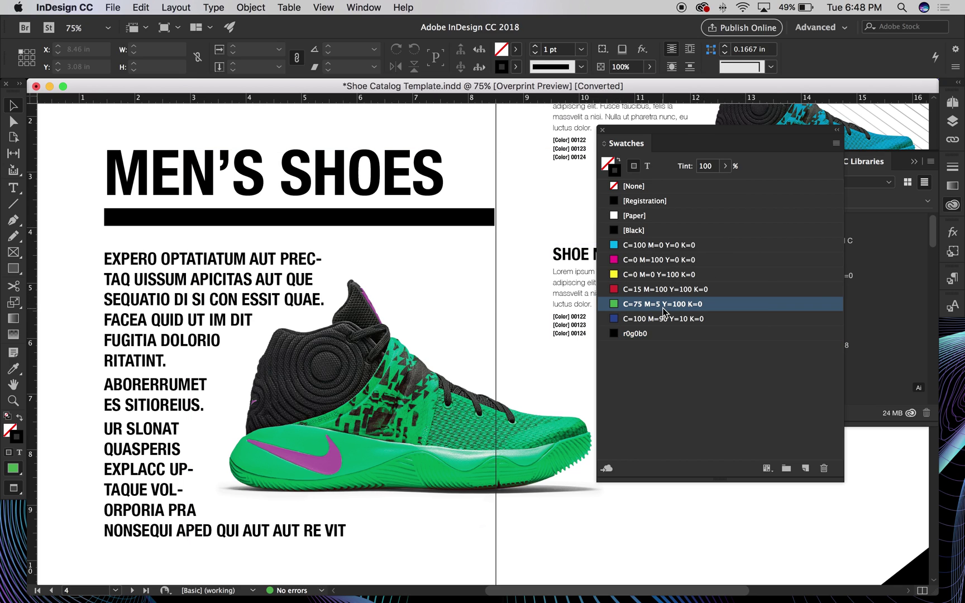
left_click(836, 145)
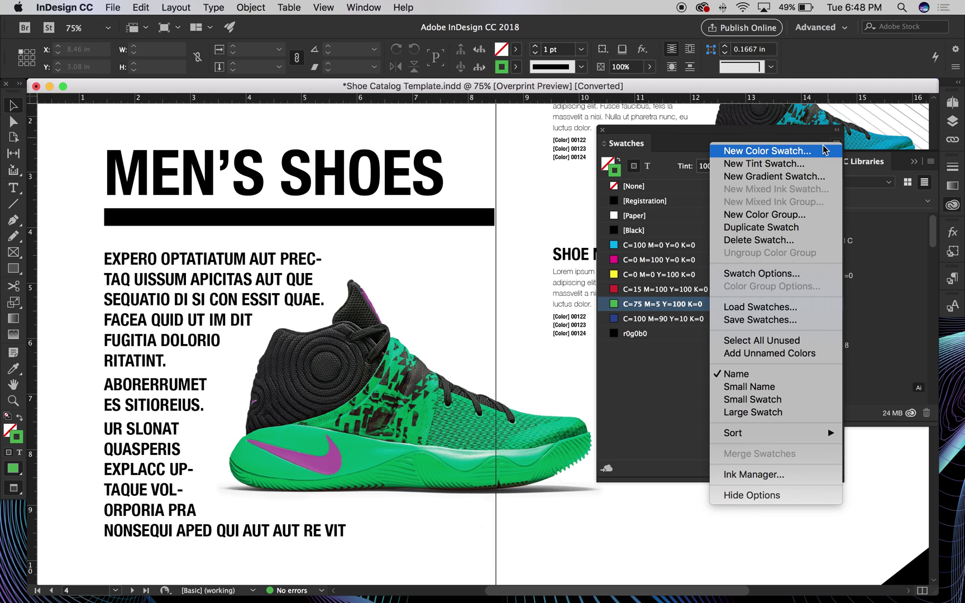
left_click(767, 340)
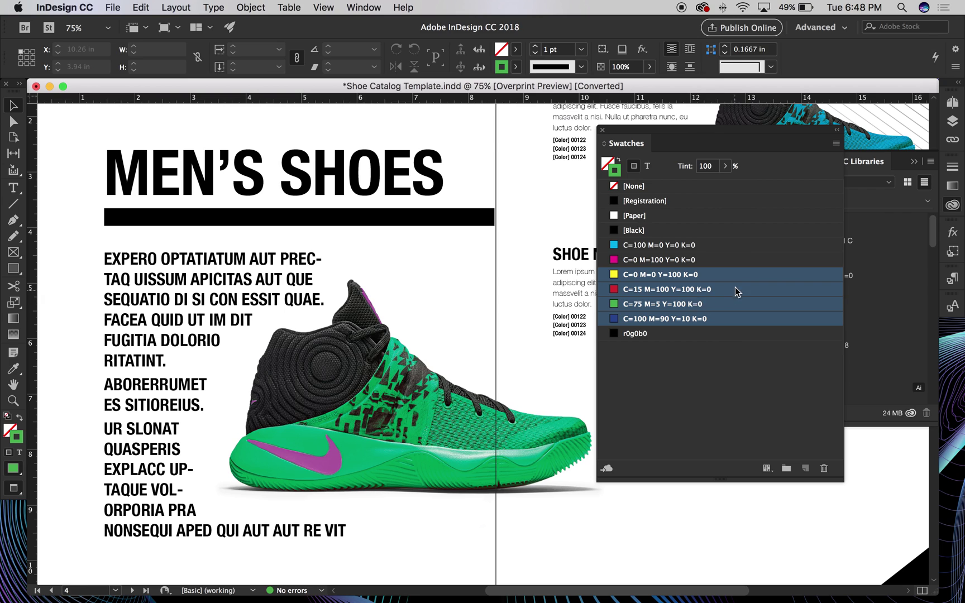
left_click(824, 469)
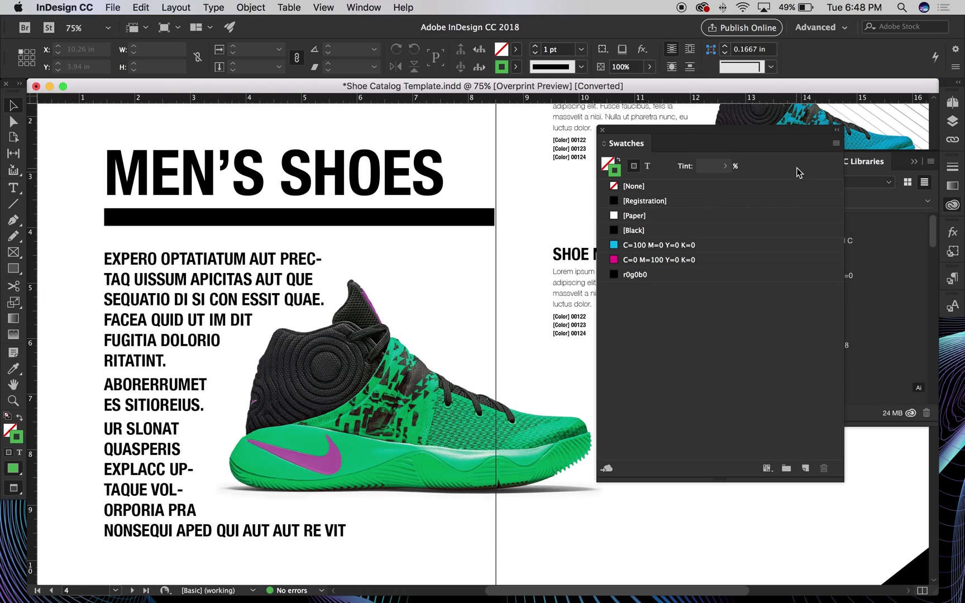
Delete the r0g0b0 swatch and replace it with the defined swatch [Black]
left_click(641, 275)
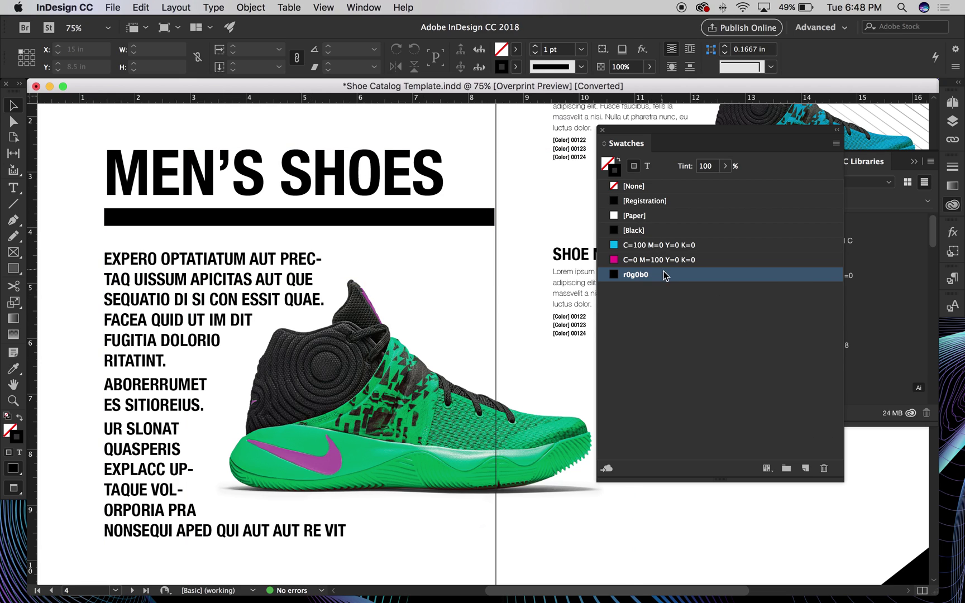
left_click(825, 469)
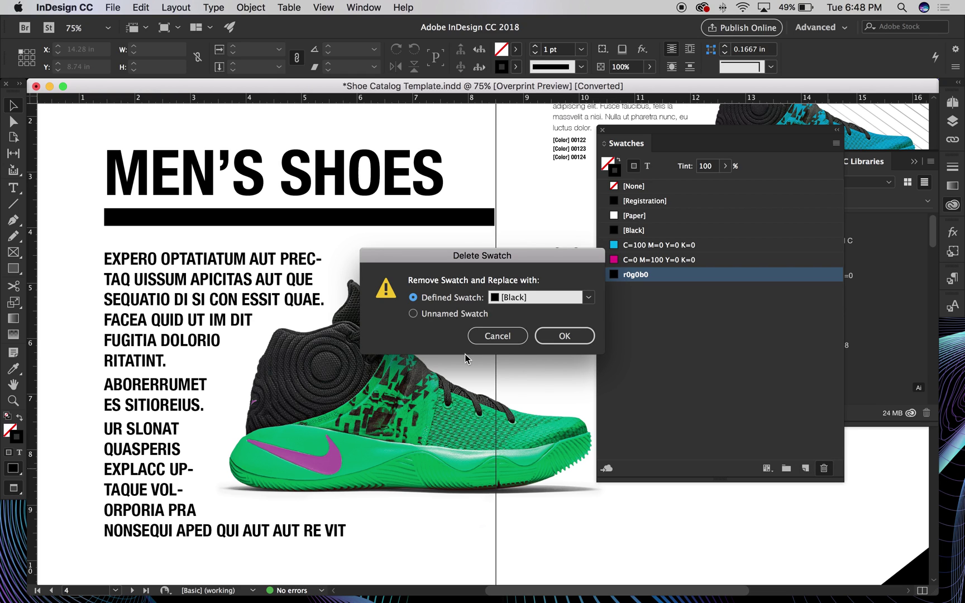
left_click(589, 298)
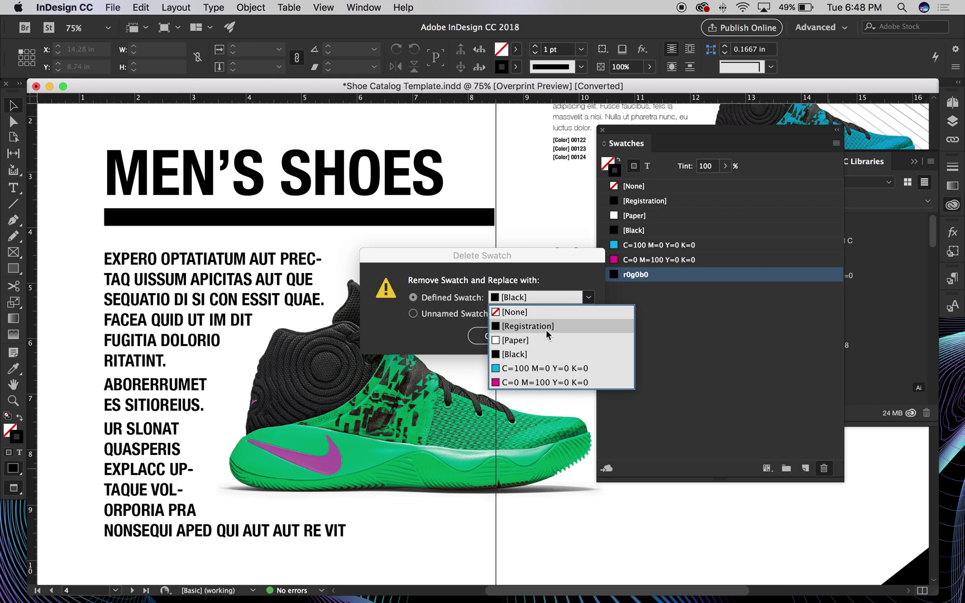
left_click(518, 355)
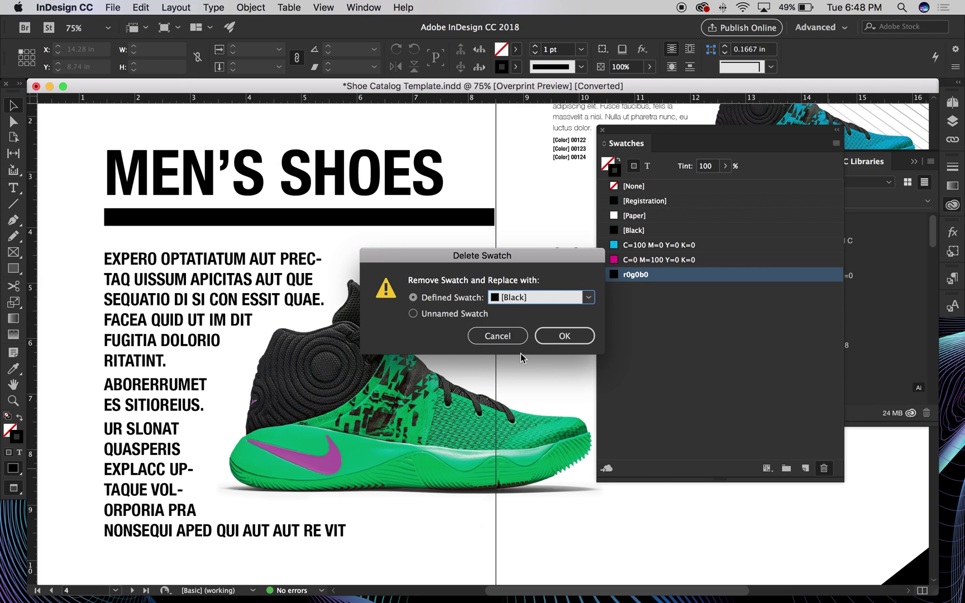
left_click(574, 334)
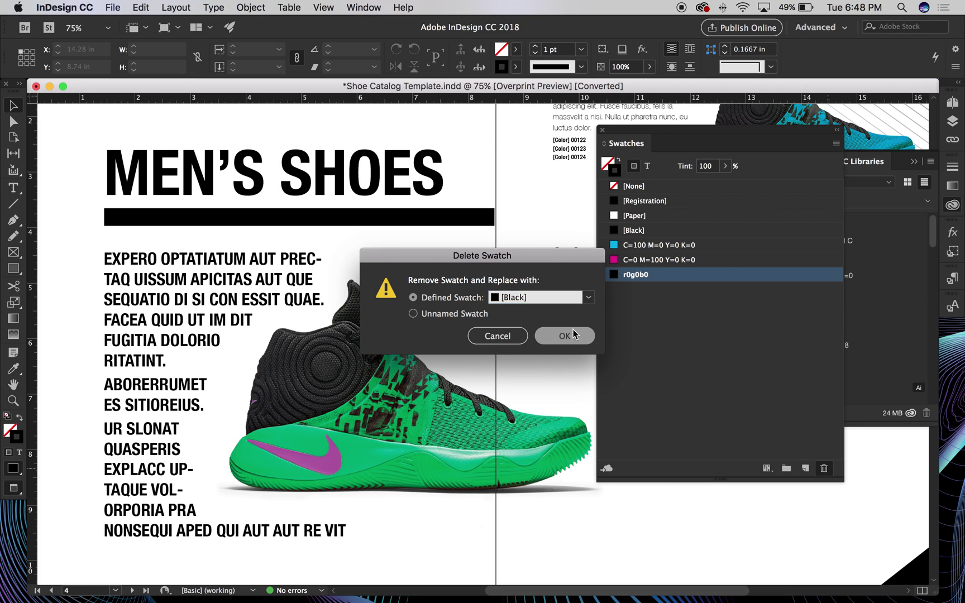
Shrink the floating swatches list in width and height to uncover the shoe listings on the facing page
left_click(533, 217)
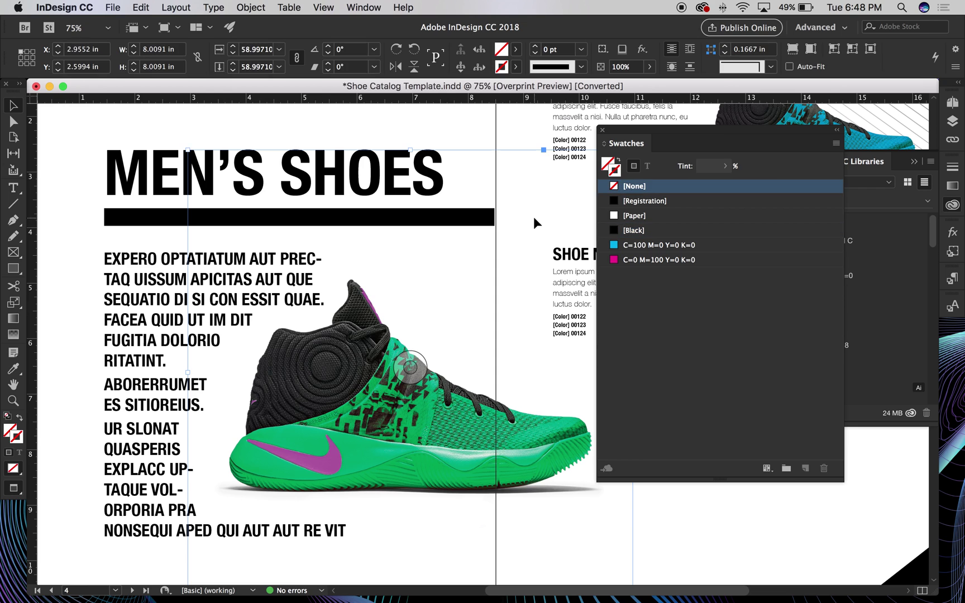
key("super+minus")
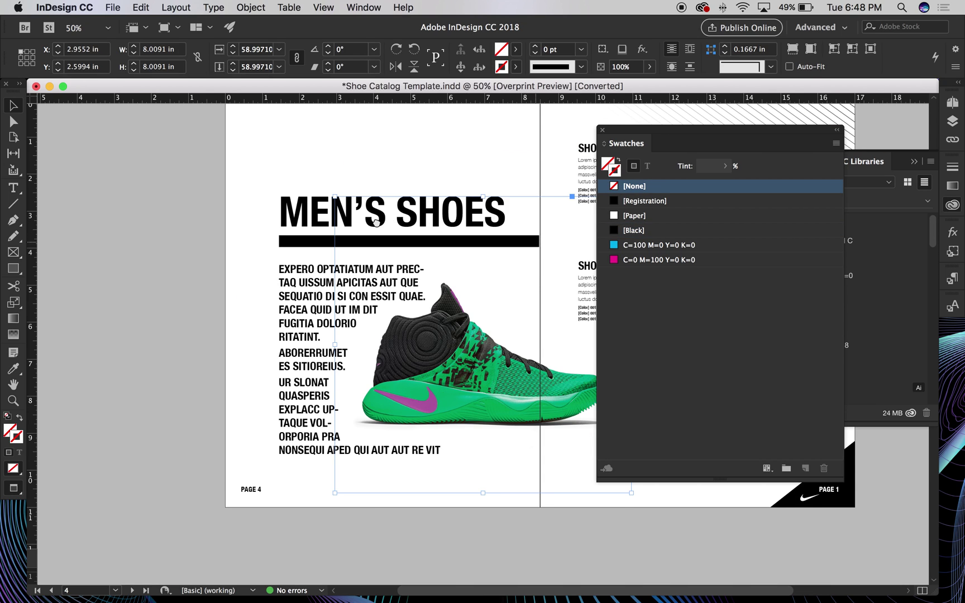
left_click_drag(798, 301, 639, 281)
left_click_drag(593, 322, 741, 327)
left_click_drag(744, 479, 745, 333)
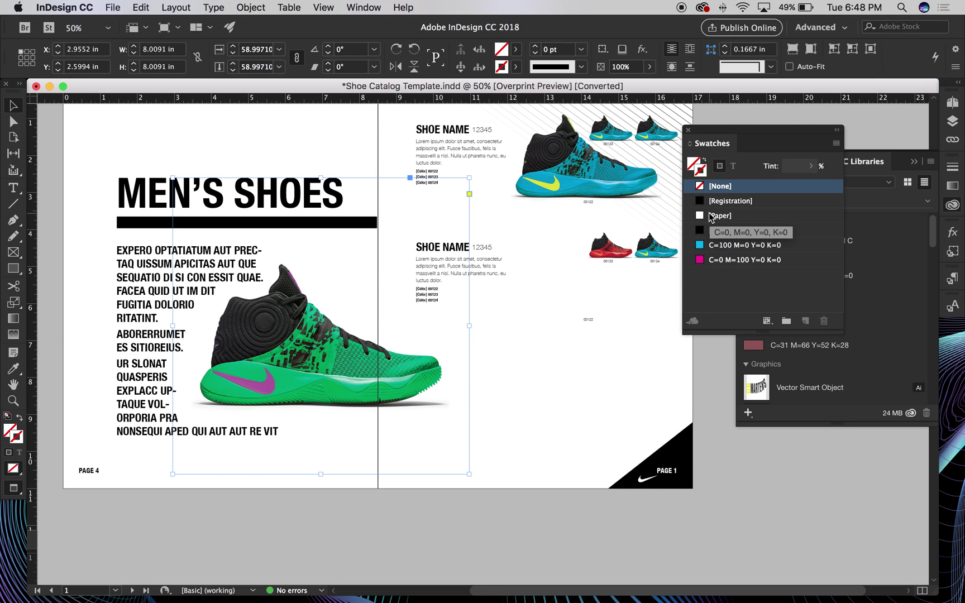
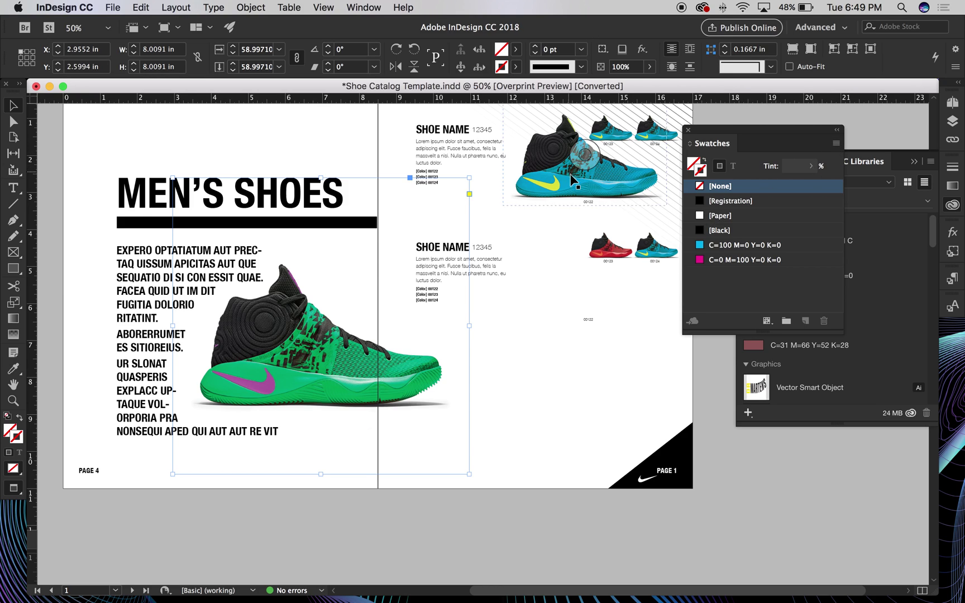
Color most of the upper SHOE NAME heading on the facing page with the C=100 M=0 Y=0 K=0 swatch
double_click(464, 129)
left_click_drag(464, 130, 390, 125)
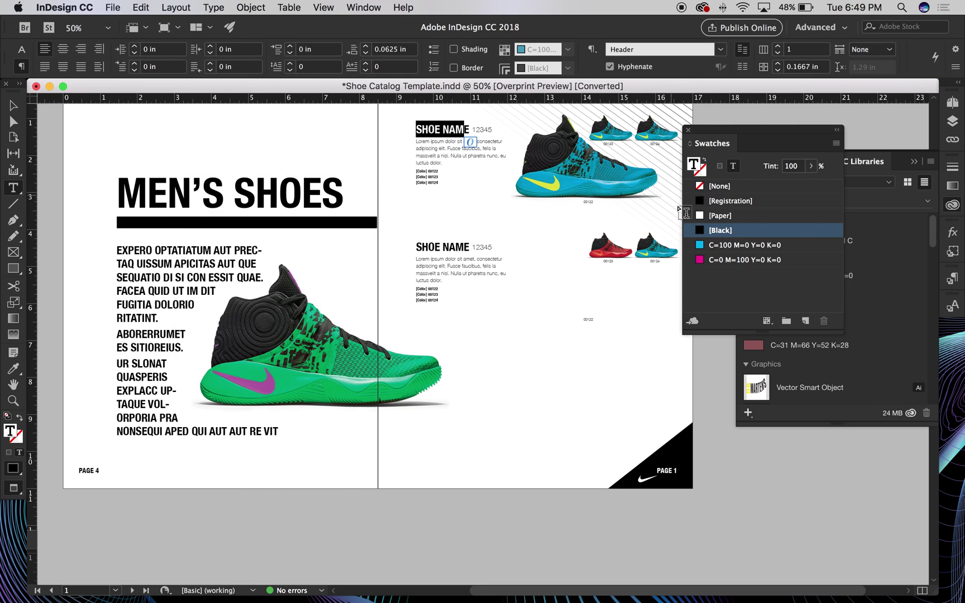
left_click(705, 244)
left_click(15, 105)
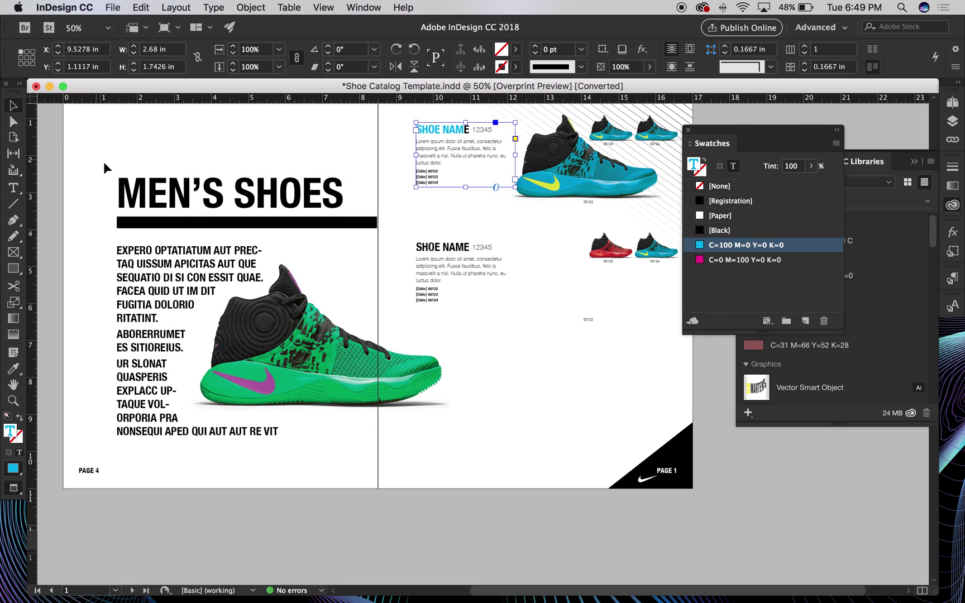
Delete the C=100 M=0 Y=0 K=0 swatch and replace its use in the heading with [Black]
scroll(419, 162, "right", 2)
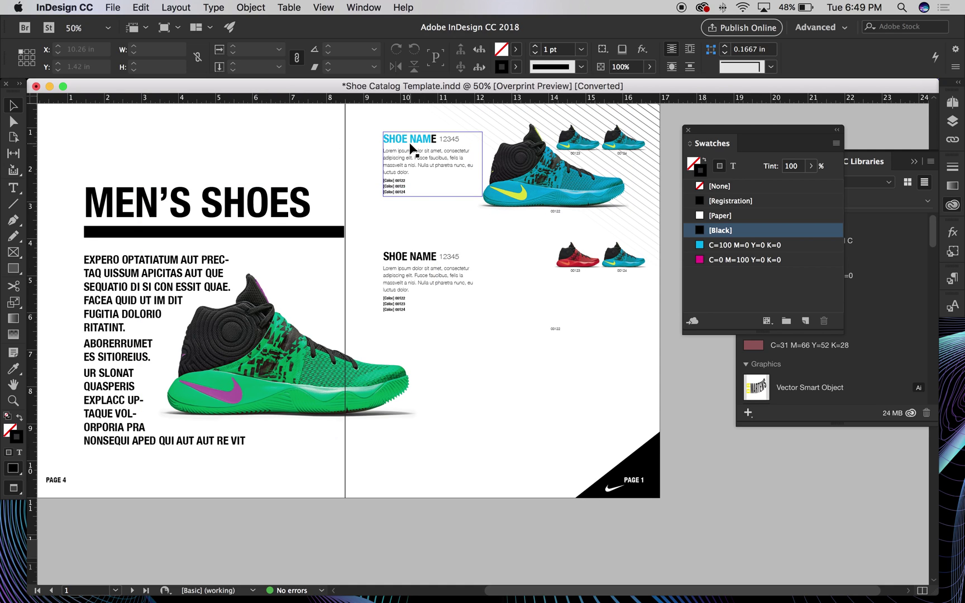
left_click_drag(431, 143, 411, 145)
left_click(748, 245)
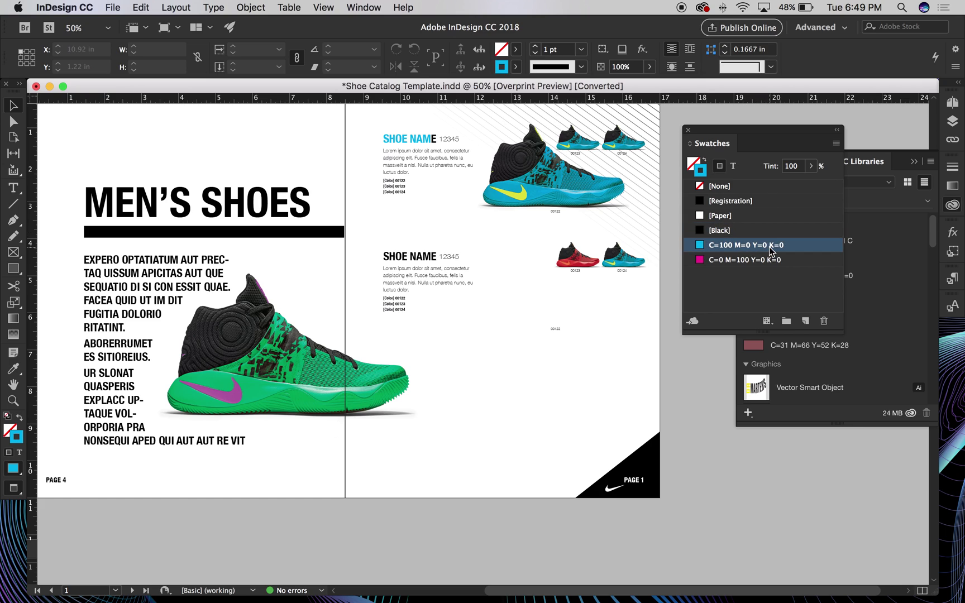
left_click(824, 320)
left_click(564, 335)
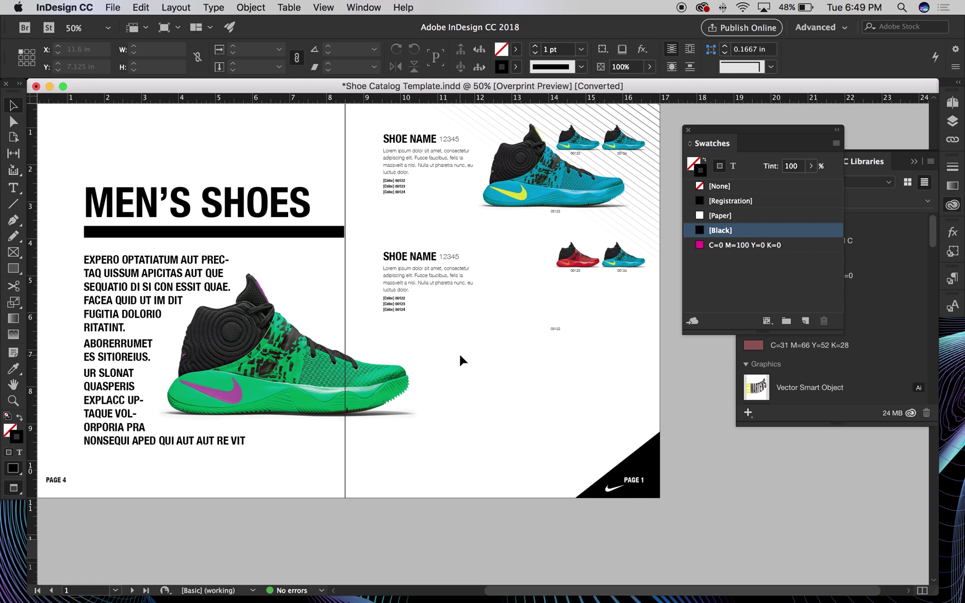
Move the green shoe image up and over the MEN'S SHOES page text to X 0 in, Y 0.2 in
left_click_drag(501, 274, 525, 251)
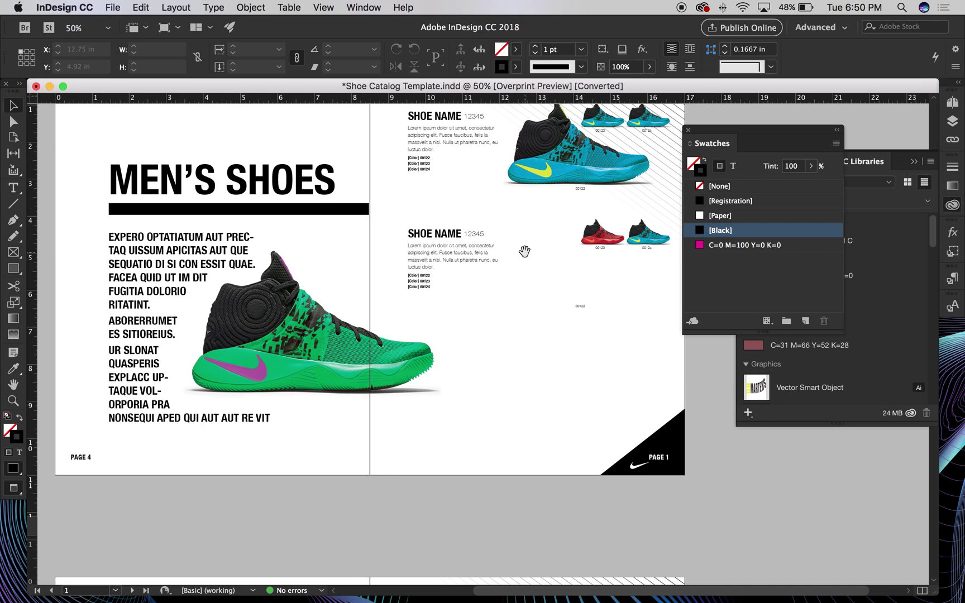
left_click(330, 385)
left_click_drag(413, 367, 348, 367)
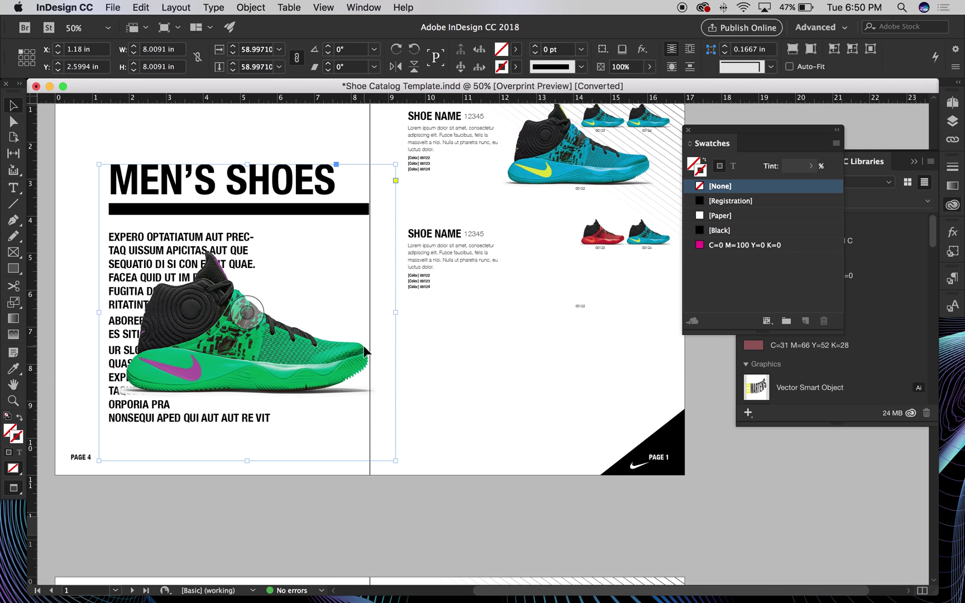
left_click_drag(319, 360, 302, 287)
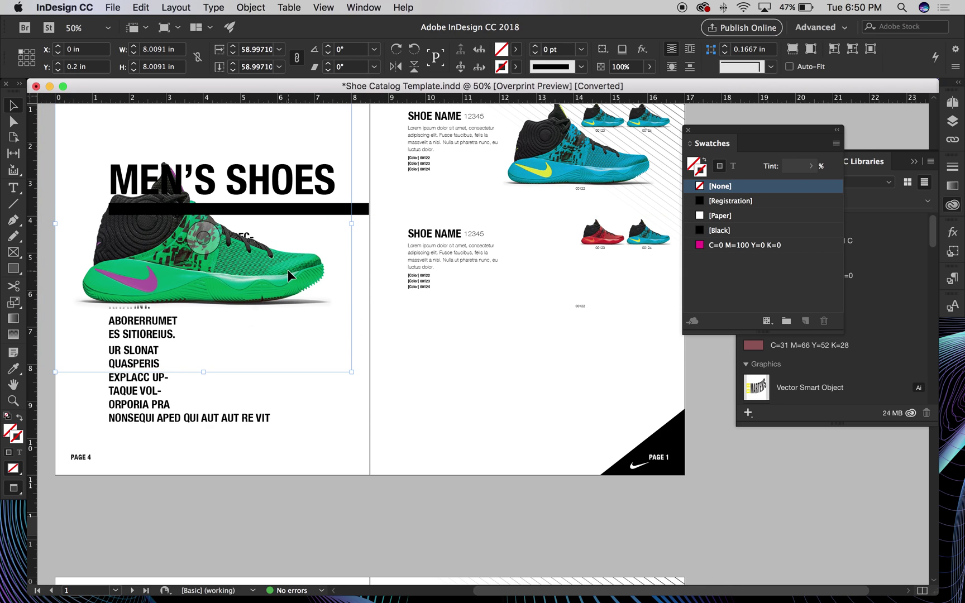
Delete the green shoe image from the MEN'S SHOES page and undo the deletion
key("BackSpace")
left_click(257, 221)
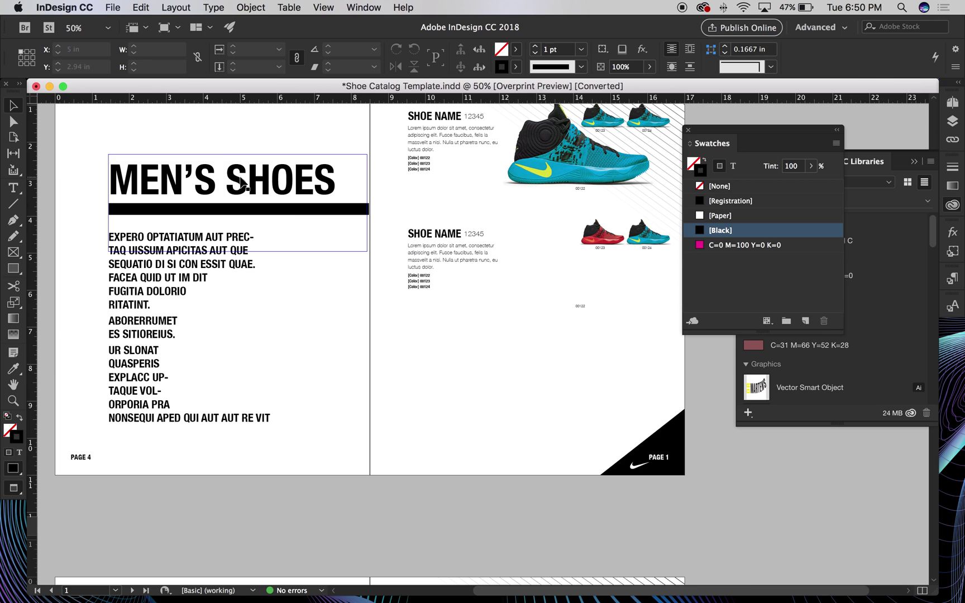
key("super+z")
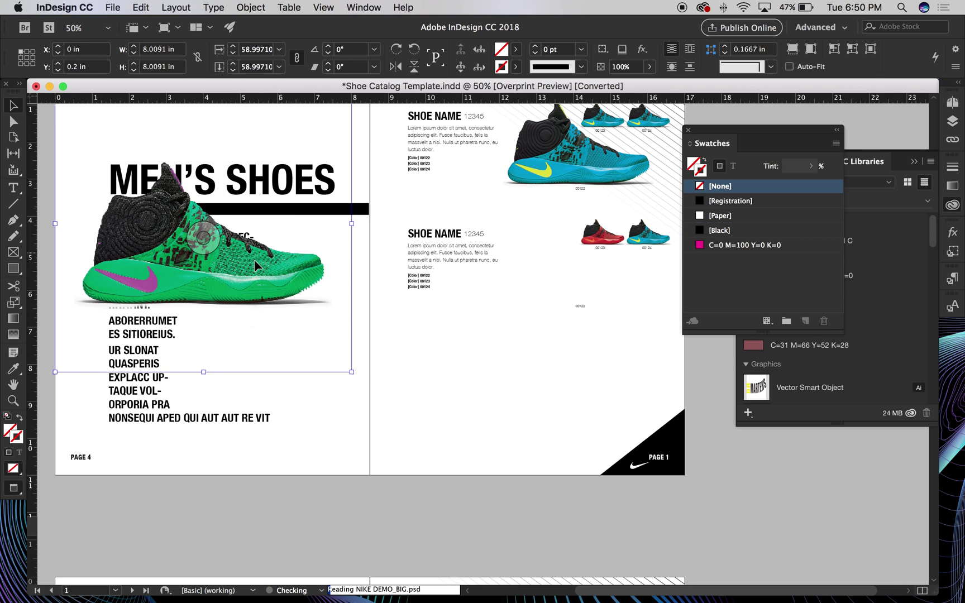
Move the green shoe image across the spread to about X 3.13 in, Y -0.73 in, and close the swatches and library lists
left_click_drag(286, 267, 344, 247)
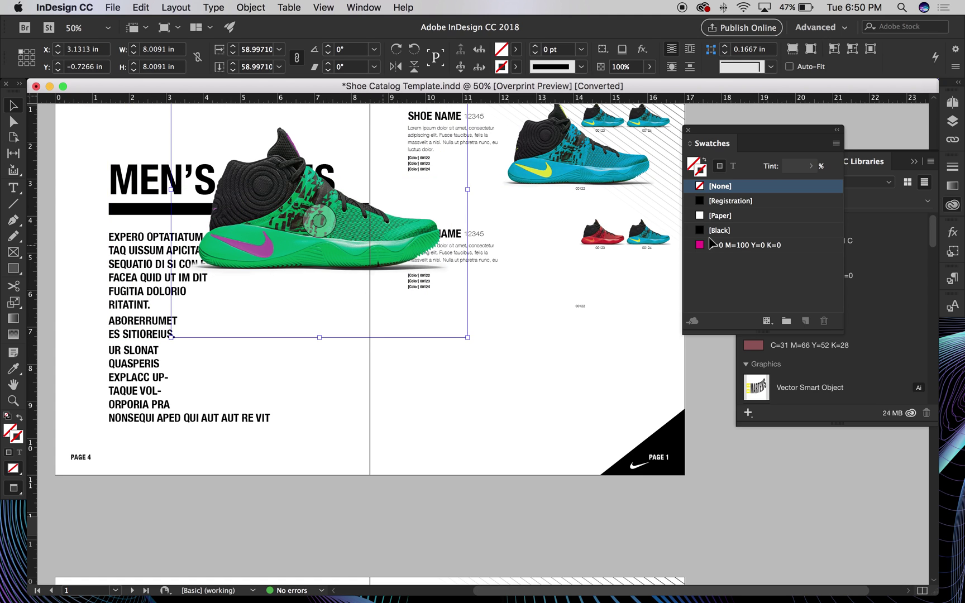
left_click(689, 130)
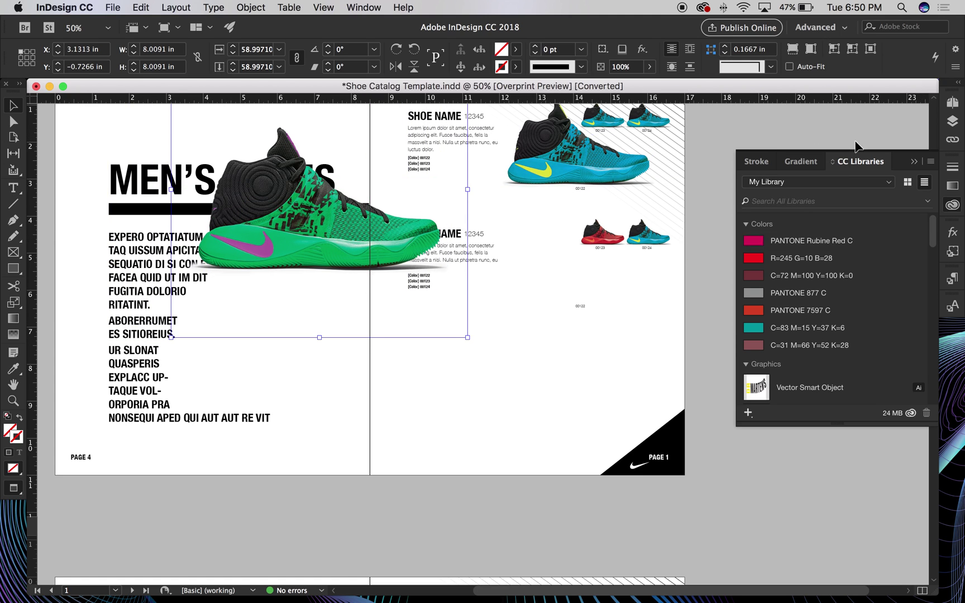
left_click(908, 162)
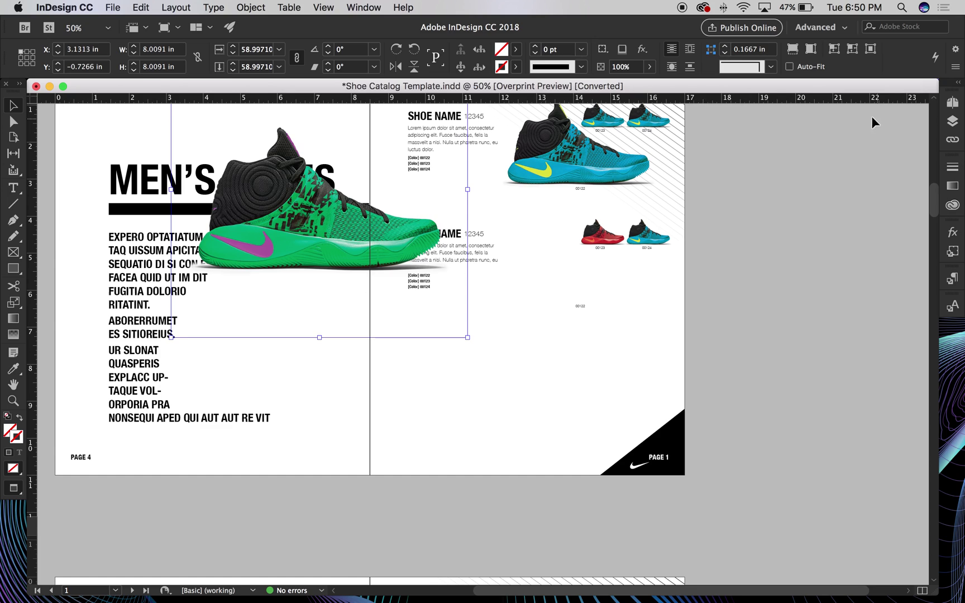
Try the Multiply blending mode on the green shoe image and change it to Hard Light
left_click(954, 233)
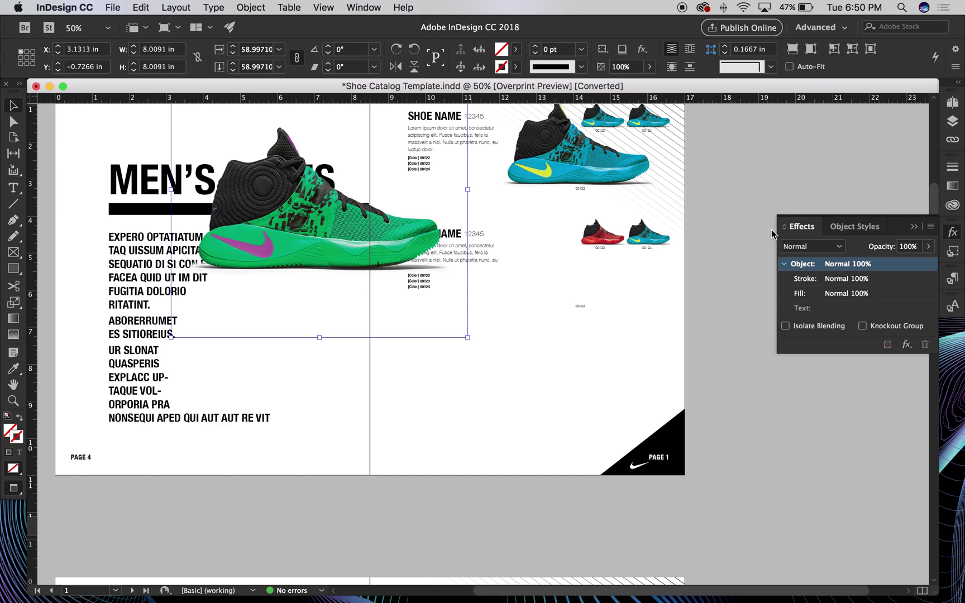
left_click(839, 247)
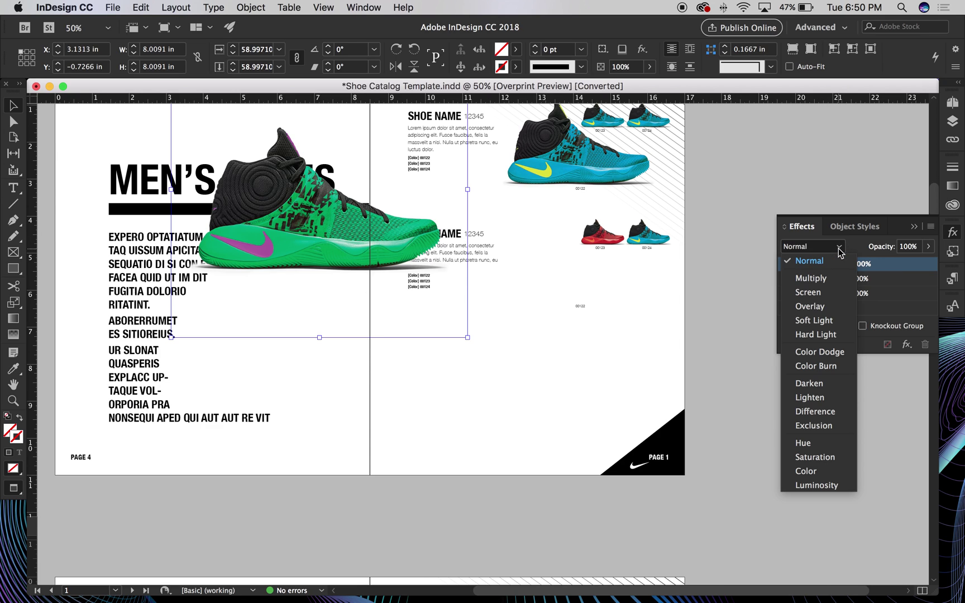
left_click(813, 276)
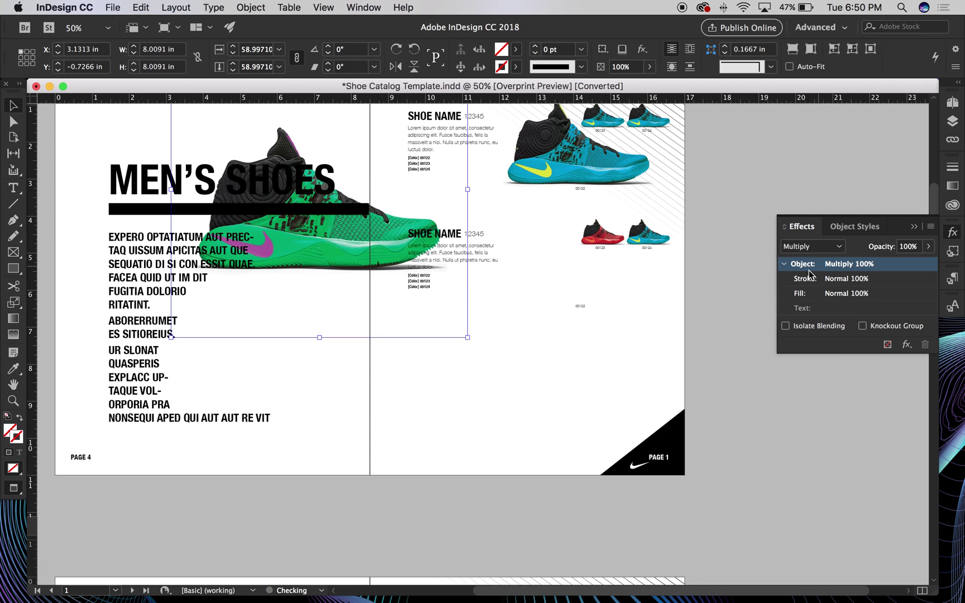
left_click(843, 247)
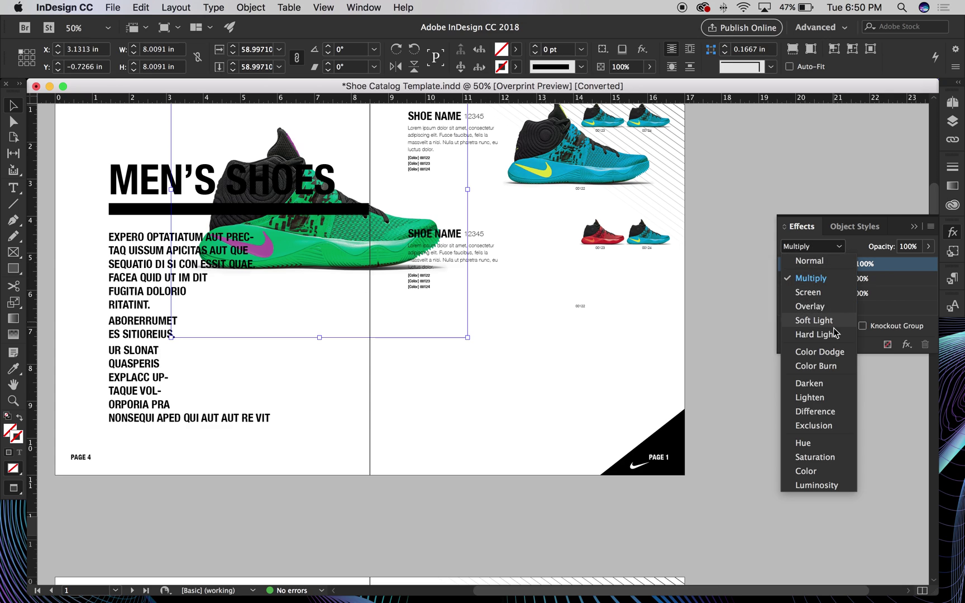
left_click(816, 334)
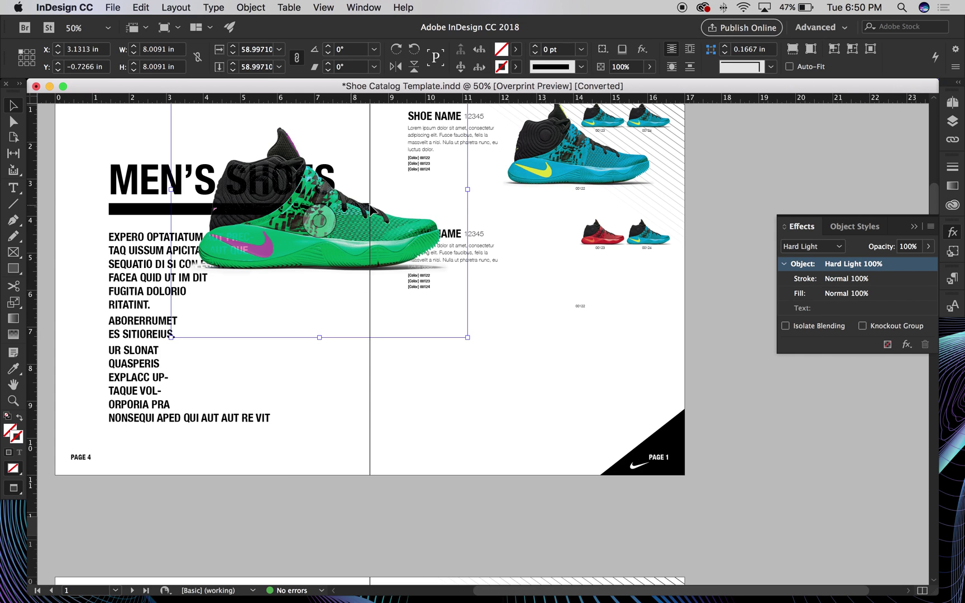
Examine up close how the Hard Light shoe blends with the heading and text beneath it
key("super+space")
left_click_drag(160, 155, 437, 326)
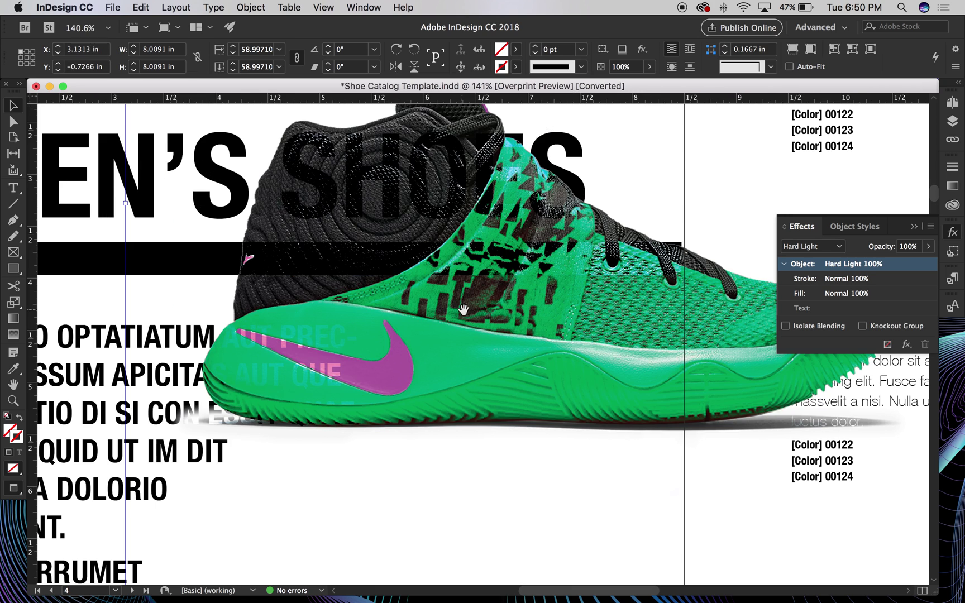
left_click_drag(526, 334, 614, 409)
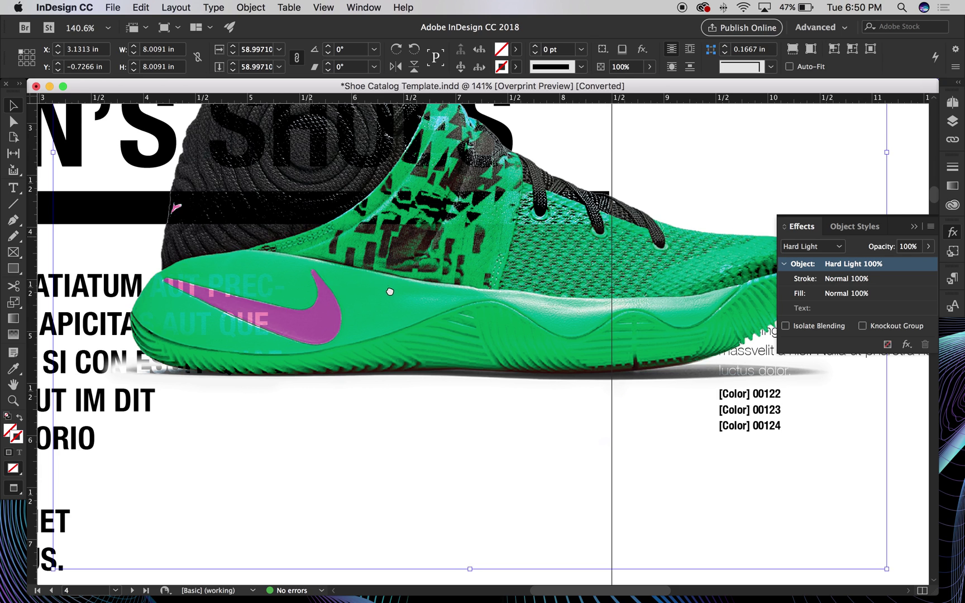
left_click_drag(389, 290, 396, 305)
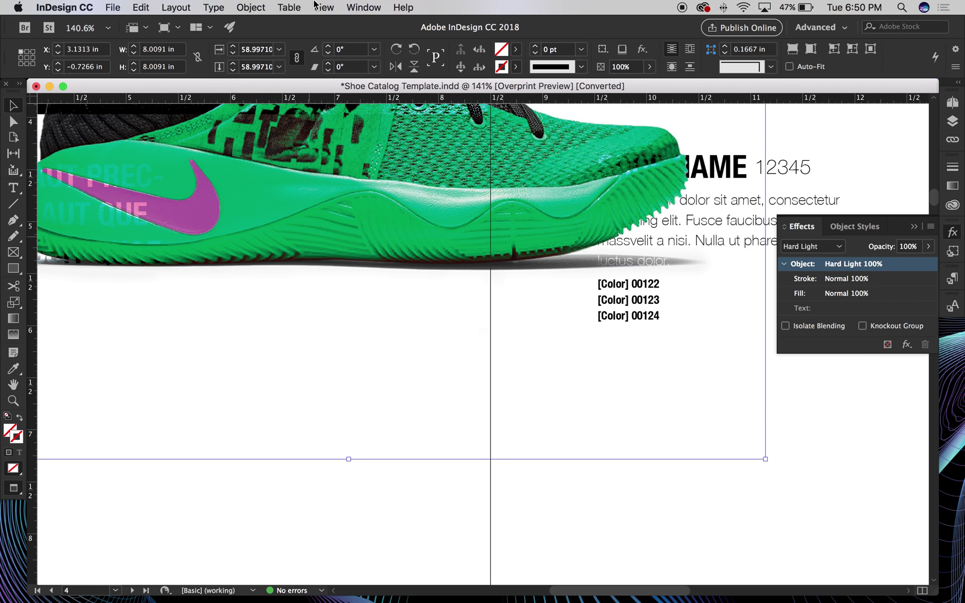
left_click(314, 6)
mouse_move(218, 6)
mouse_move(323, 7)
mouse_move(392, 230)
left_click(522, 243)
Try the Color Dodge and Difference blending modes on the green shoe image
scroll(475, 287, "up", 5)
scroll(475, 288, "left", 6)
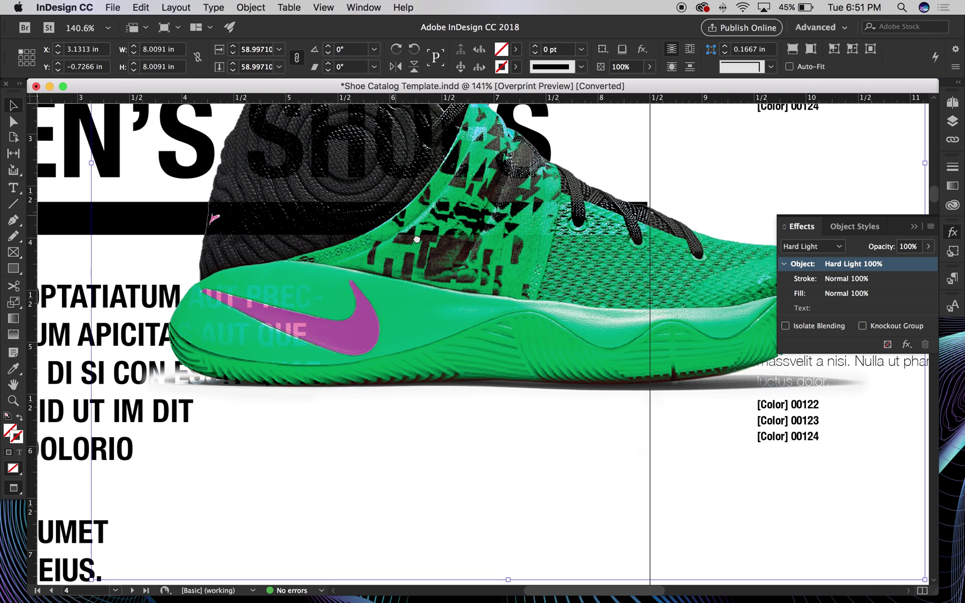
scroll(416, 239, "up", 2)
scroll(417, 239, "left", 2)
left_click(801, 247)
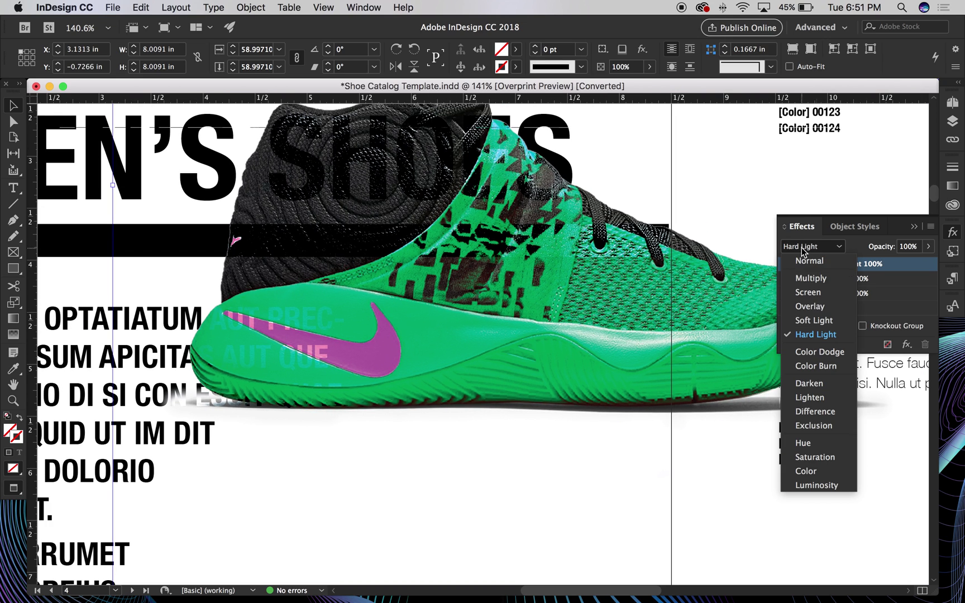
left_click(805, 353)
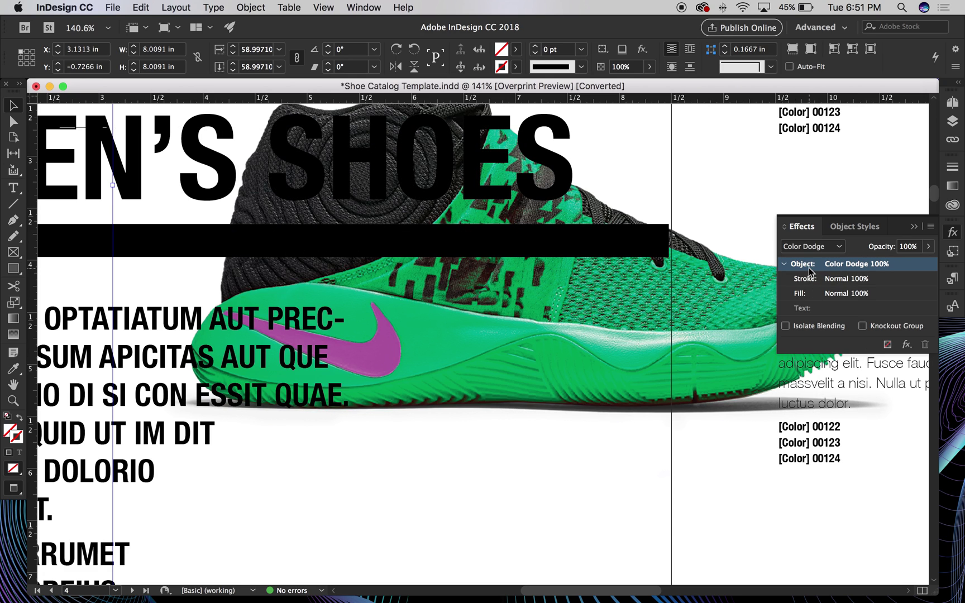
left_click(814, 247)
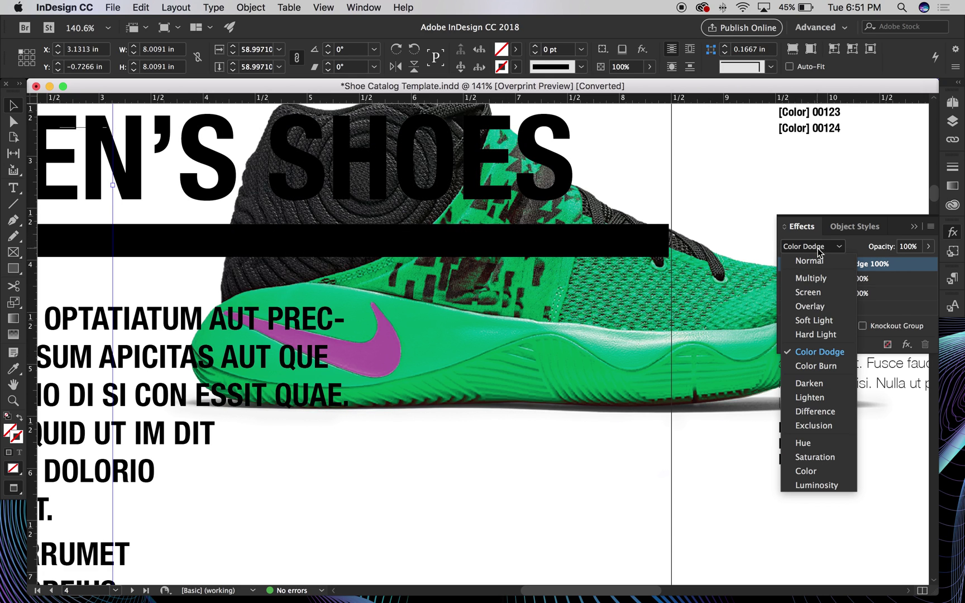
left_click(815, 411)
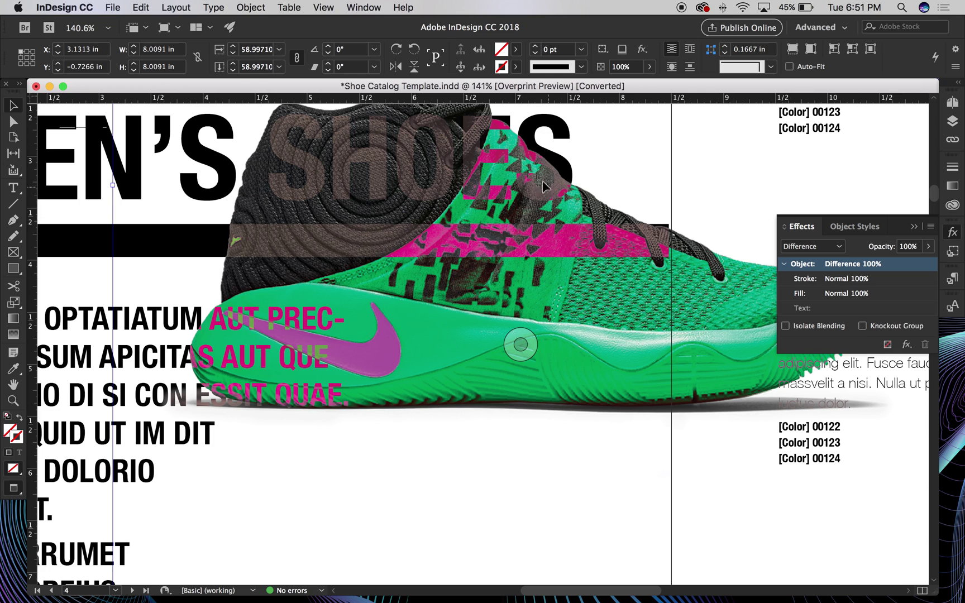
Set the green shoe image's blending mode to Lighten and view it at 50% against the whole spread
left_click(828, 248)
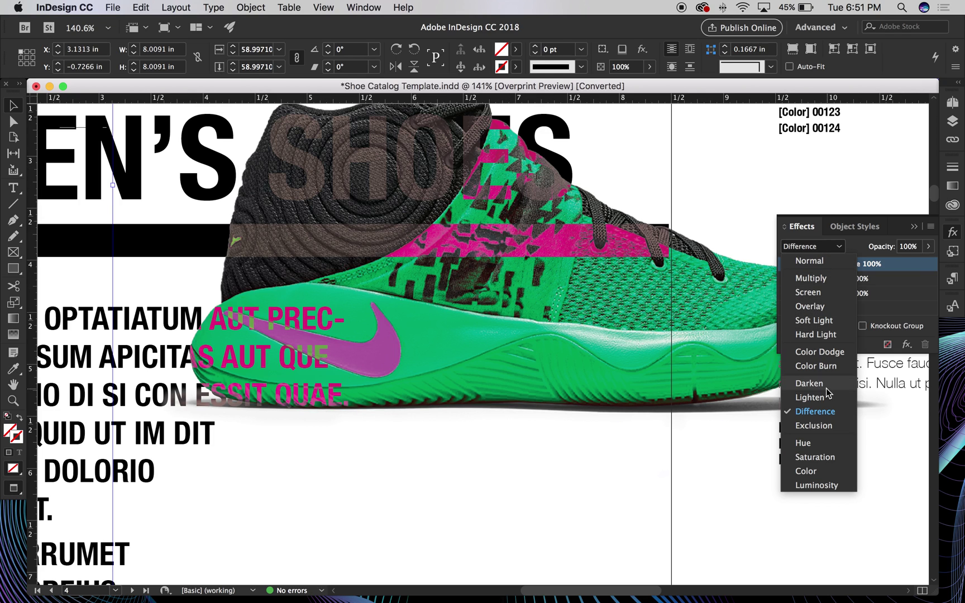
left_click(811, 397)
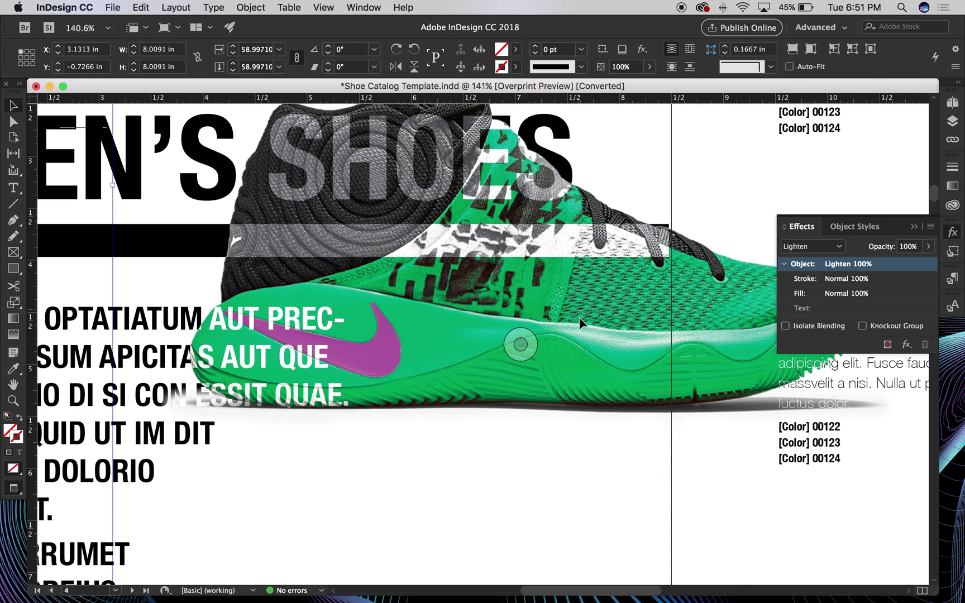
key("super+minus")
key("super+minus")
key("super+minus")
key("super+minus")
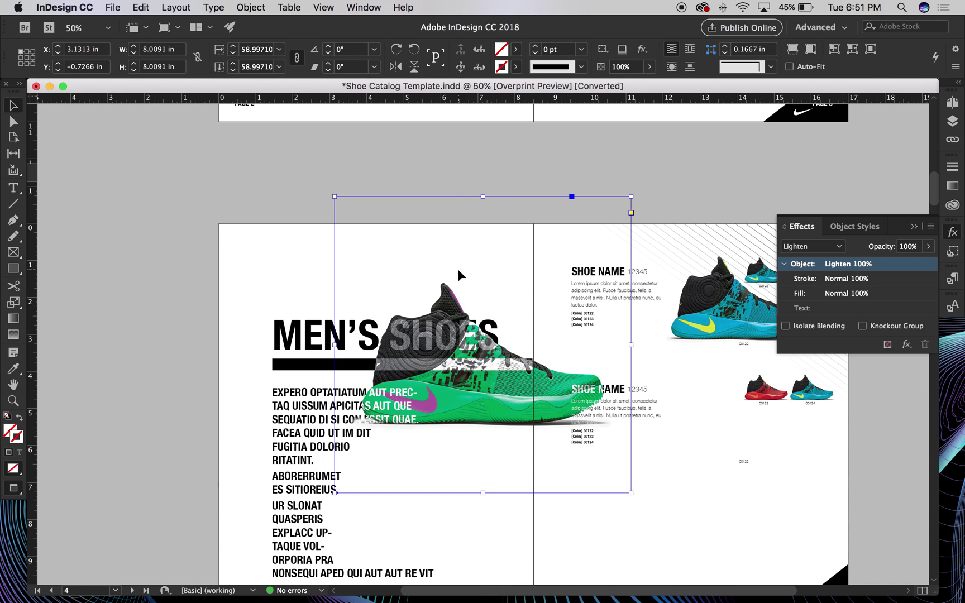
left_click_drag(311, 314, 266, 252)
left_click(181, 298)
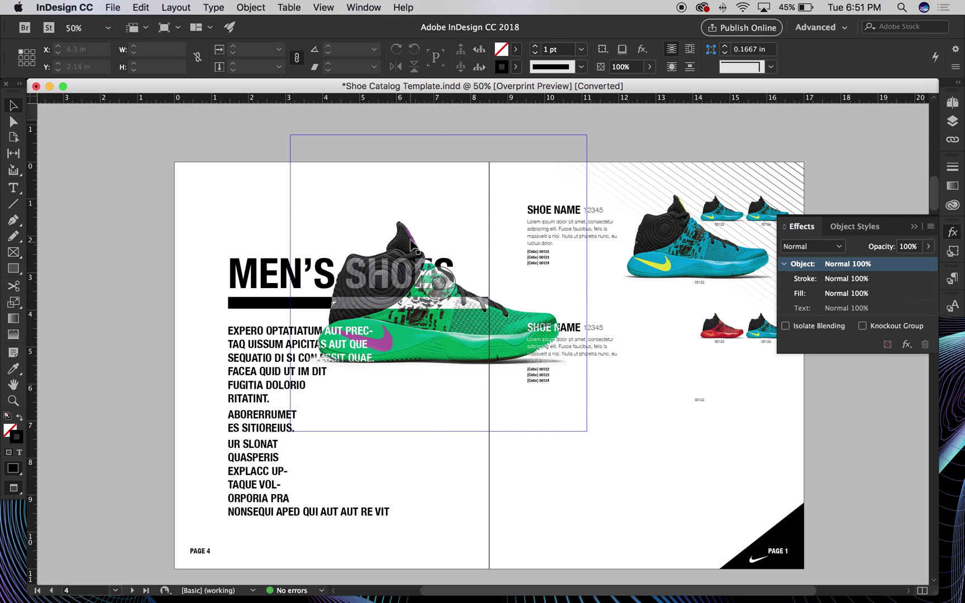
left_click(353, 167)
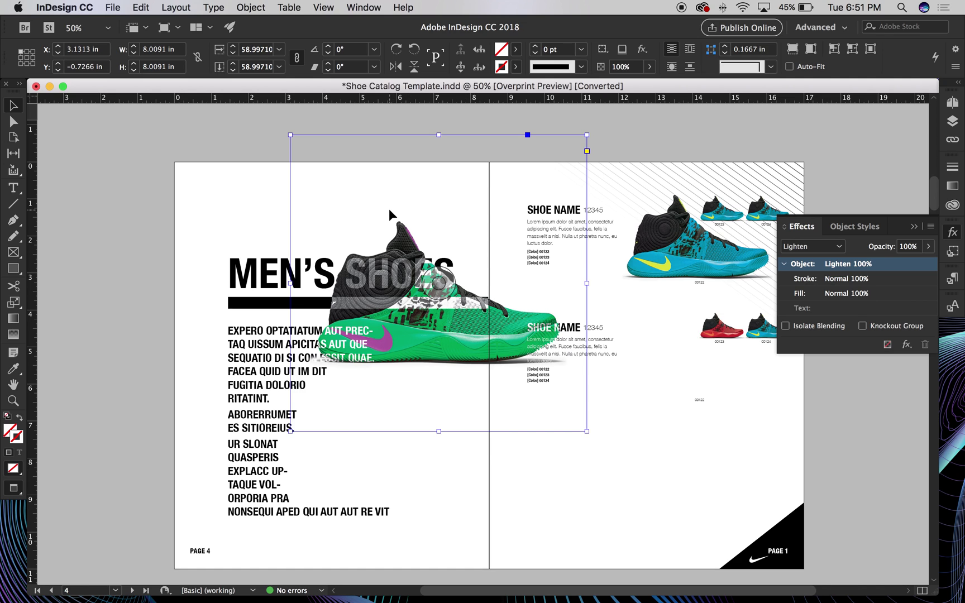
scroll(640, 412, "down", 2)
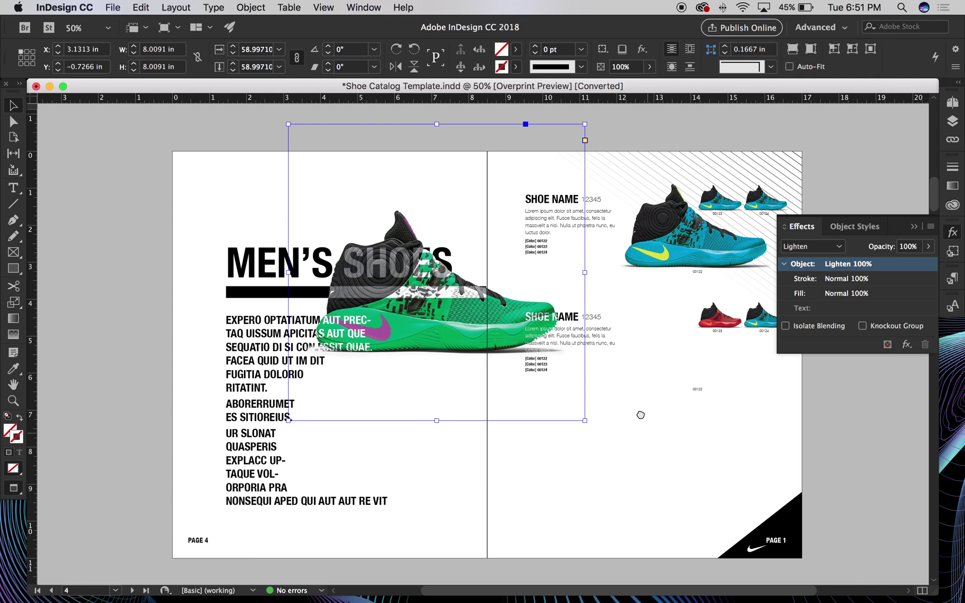
scroll(641, 415, "down", 2)
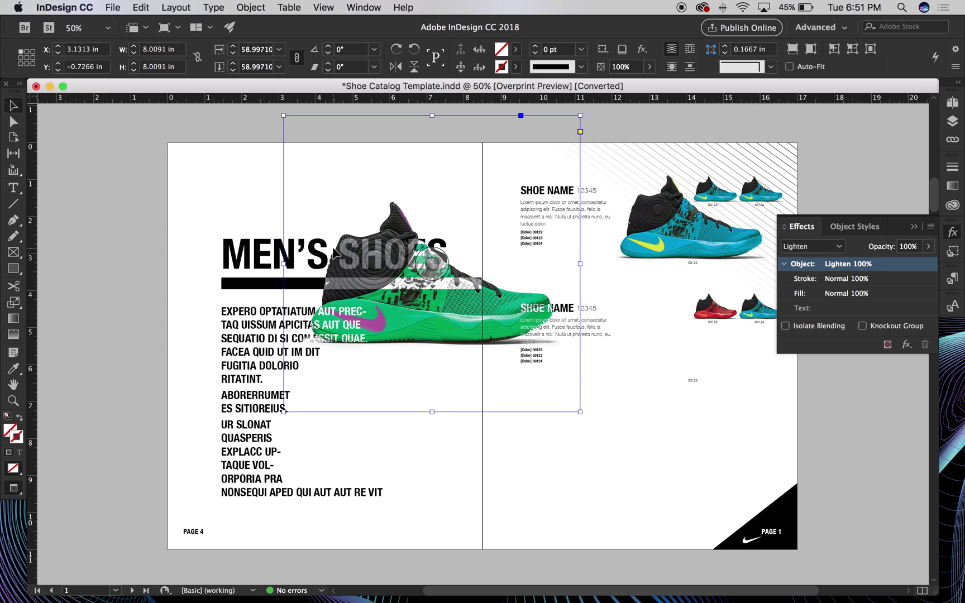
left_click(18, 228)
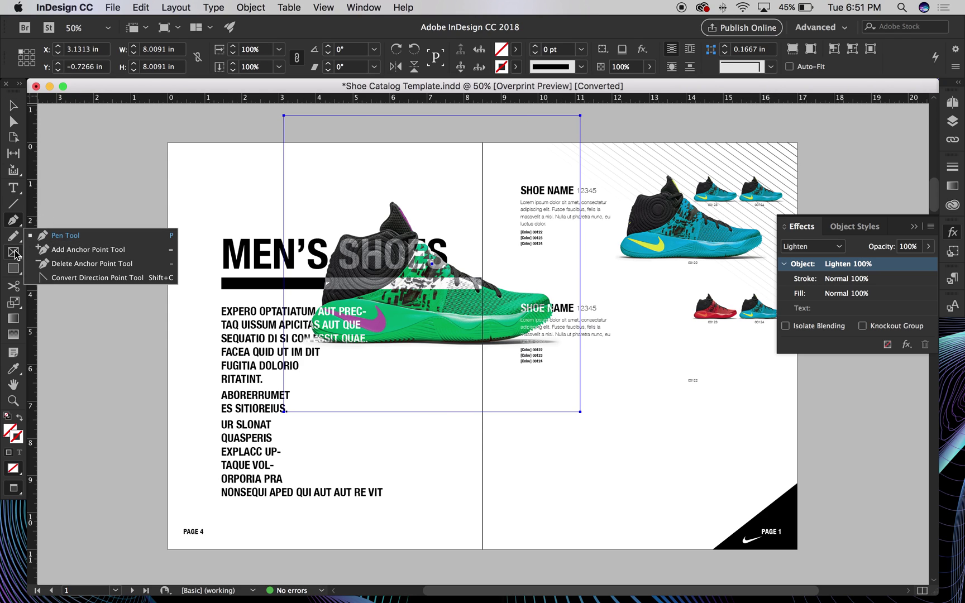
left_click(20, 250)
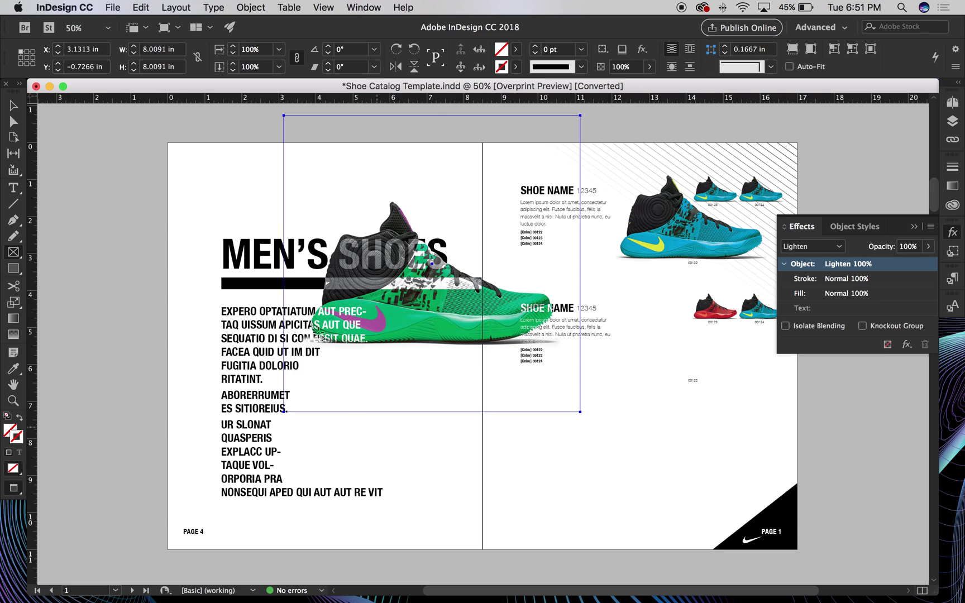
left_click(15, 111)
left_click(129, 159)
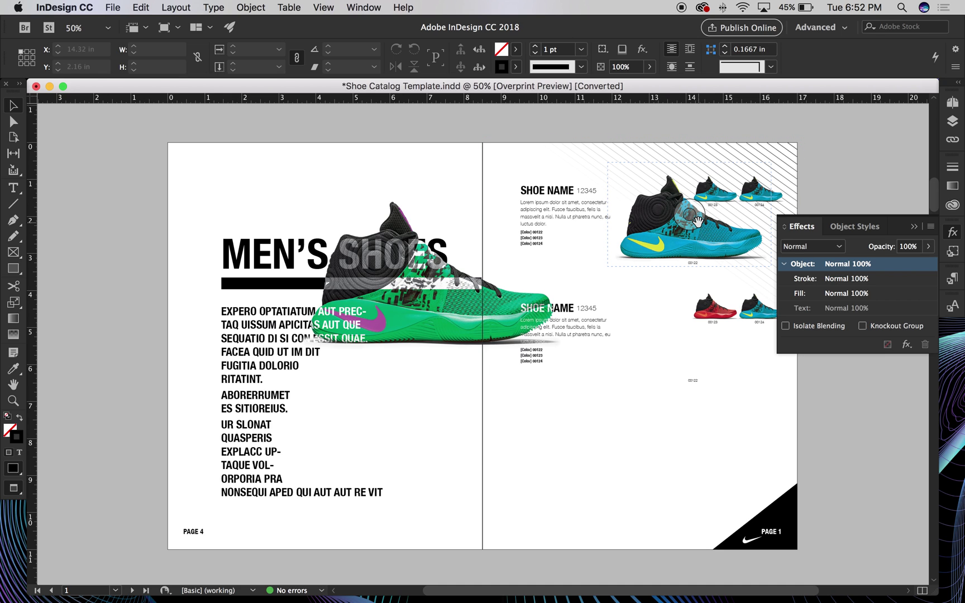
Go to the page 2–3 spread and select the picture frame of the uppermost large shoe on page 3
scroll(571, 241, "down", 10)
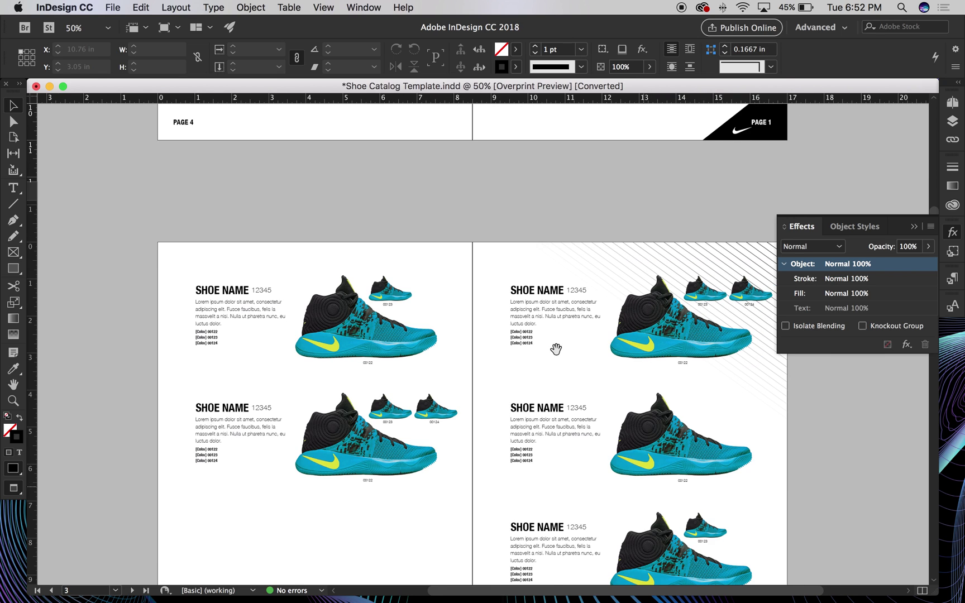
left_click_drag(539, 223, 560, 258)
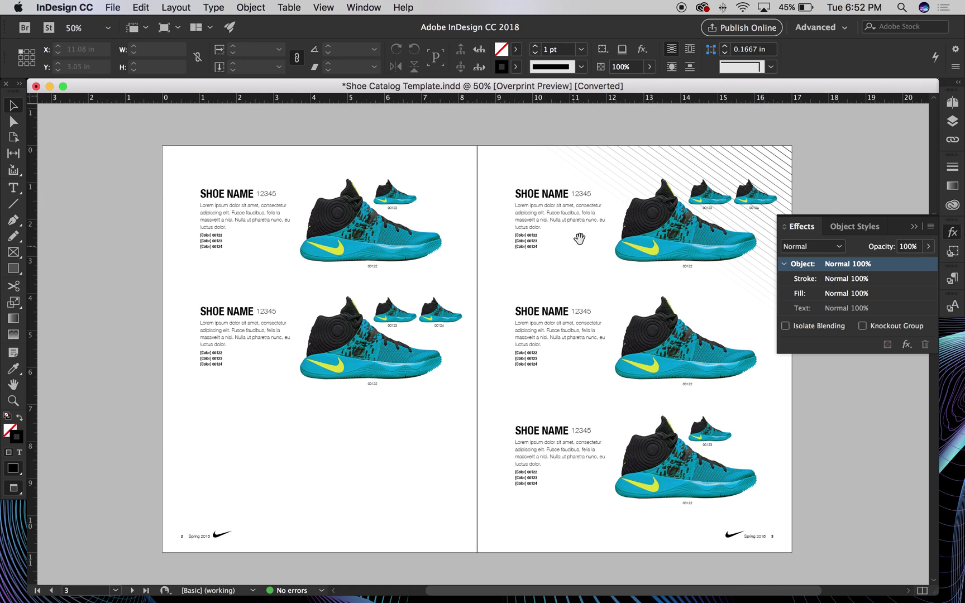
left_click(677, 218)
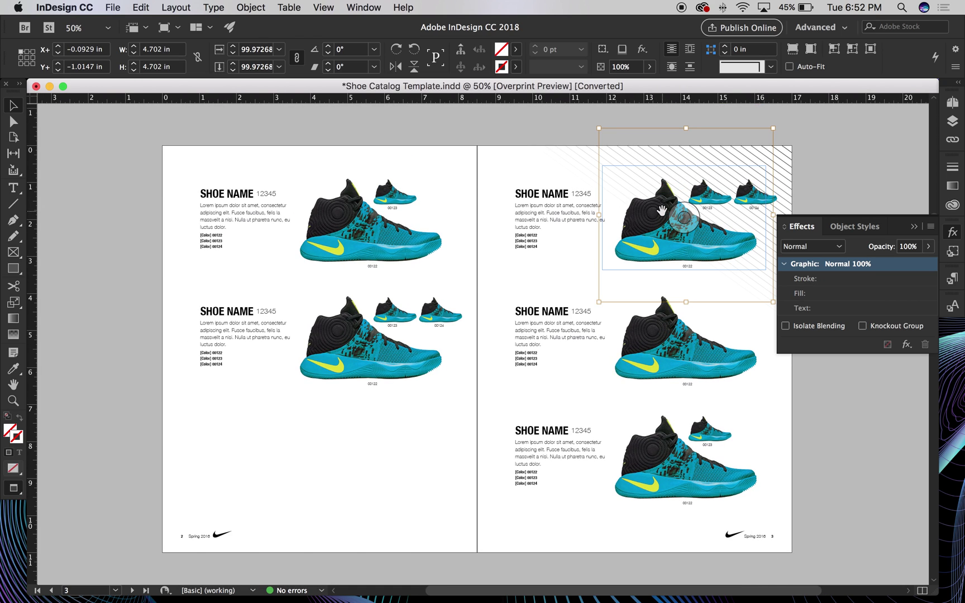
left_click(672, 168)
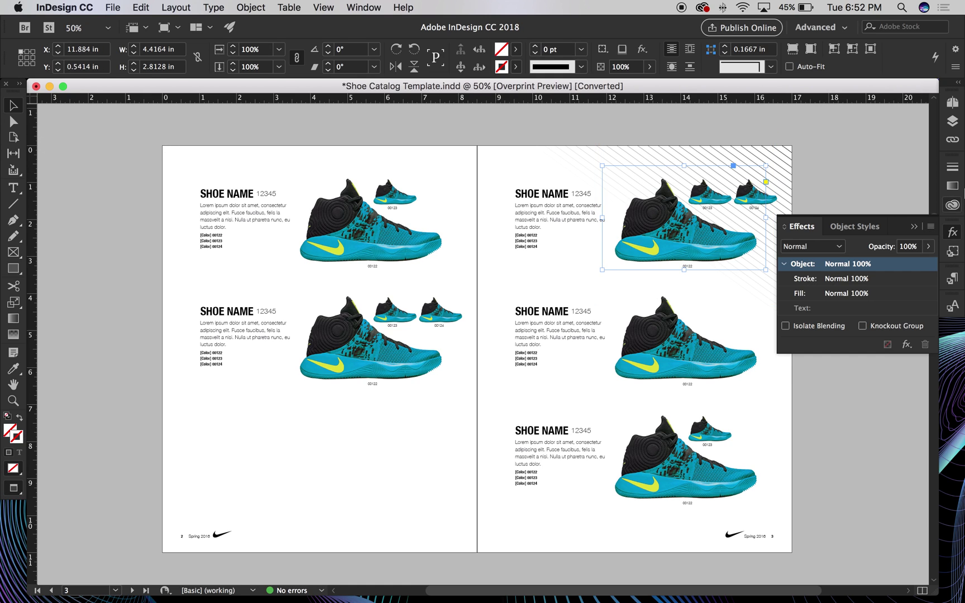
Reset the Advanced workspace
left_click(385, 7)
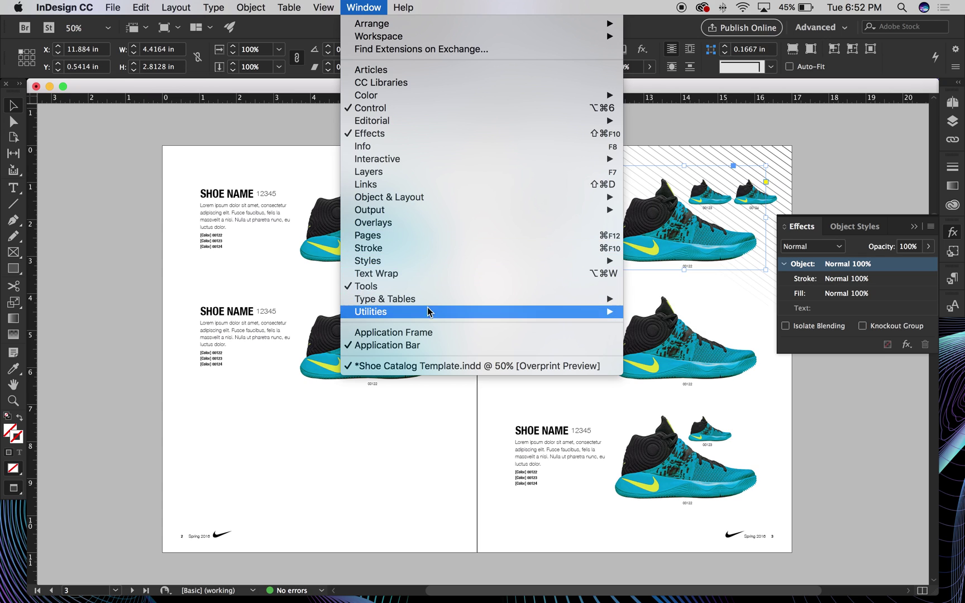
mouse_move(432, 204)
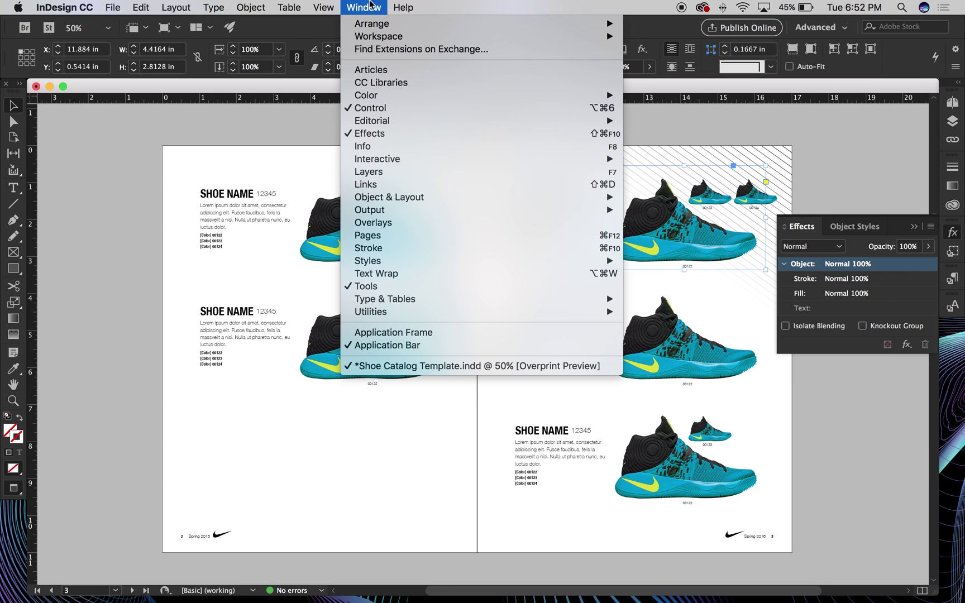
mouse_move(399, 21)
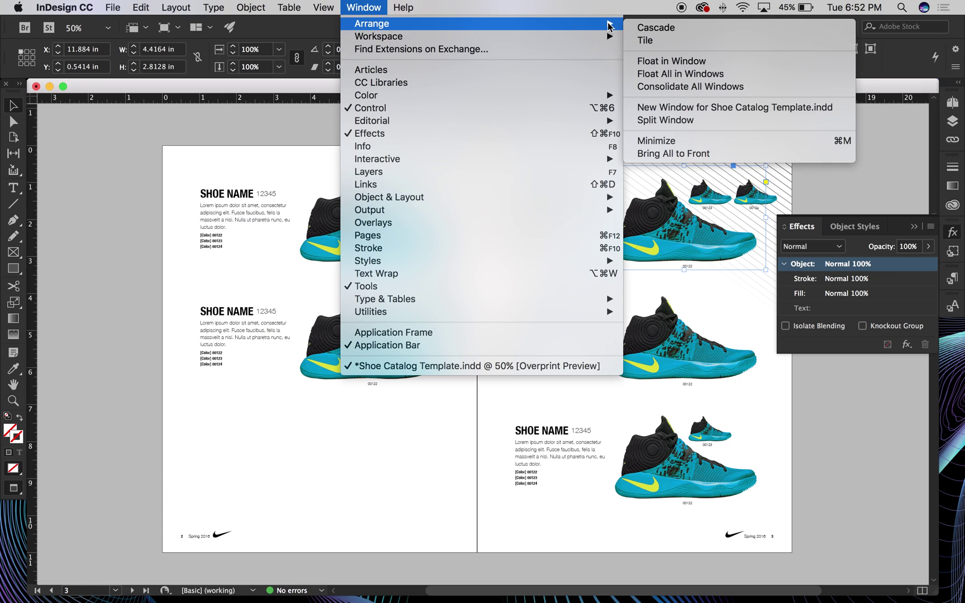
mouse_move(576, 37)
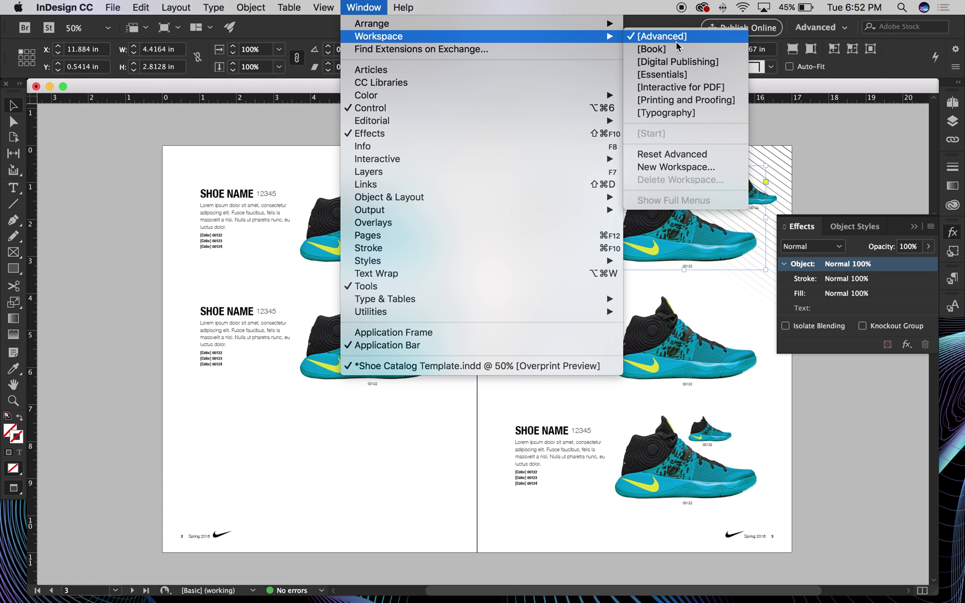
left_click(672, 154)
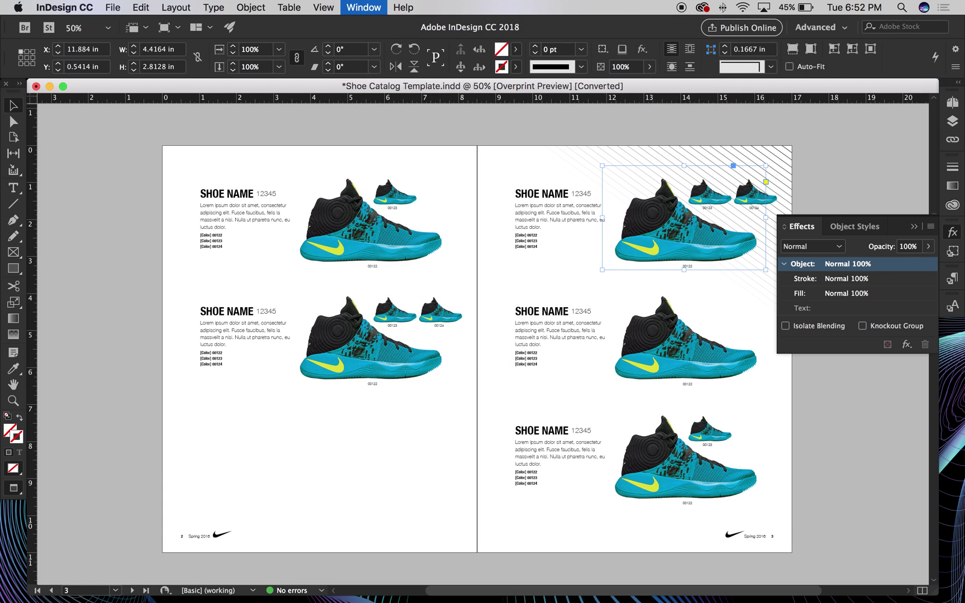
Give the selected shoe frame a stroke in the C=0 M=100 Y=0 K=0 swatch and thicken it
left_click(893, 188)
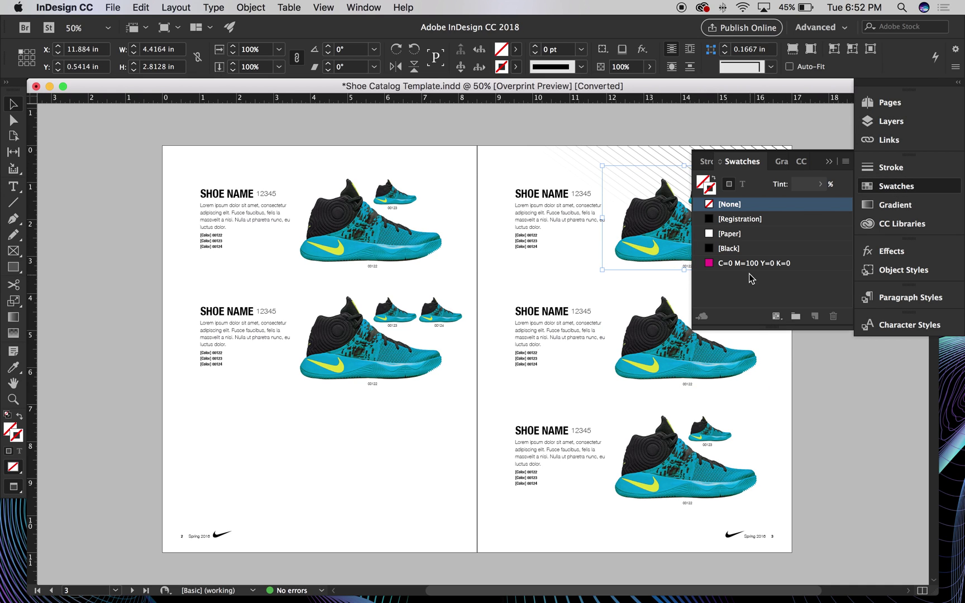
left_click(726, 264)
left_click(893, 167)
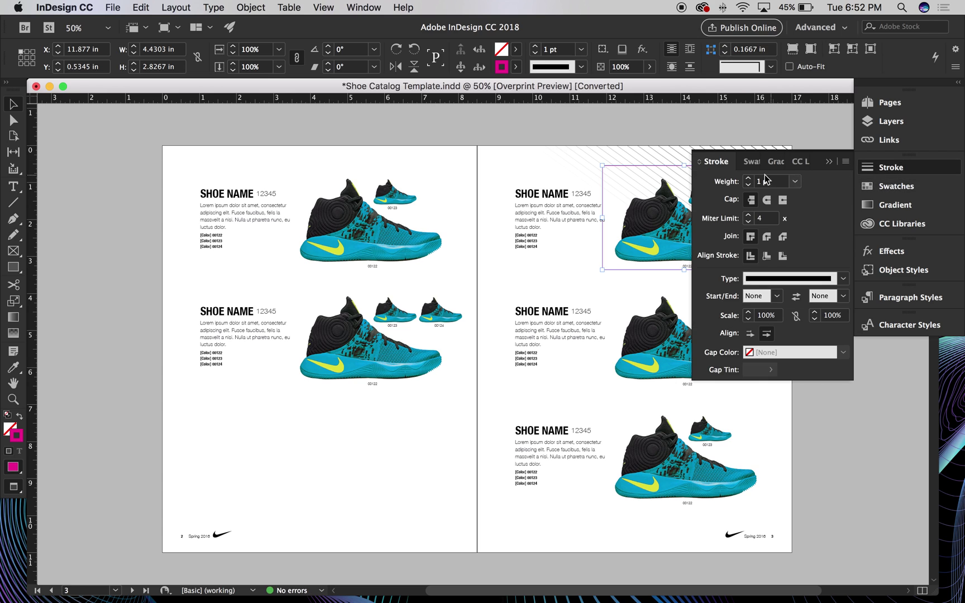
left_click(749, 179)
left_click(748, 179)
left_click(629, 126)
Scale up the shoe graphic inside the magenta-stroked frame to about 169%
left_click_drag(674, 219, 491, 209)
left_click(491, 209)
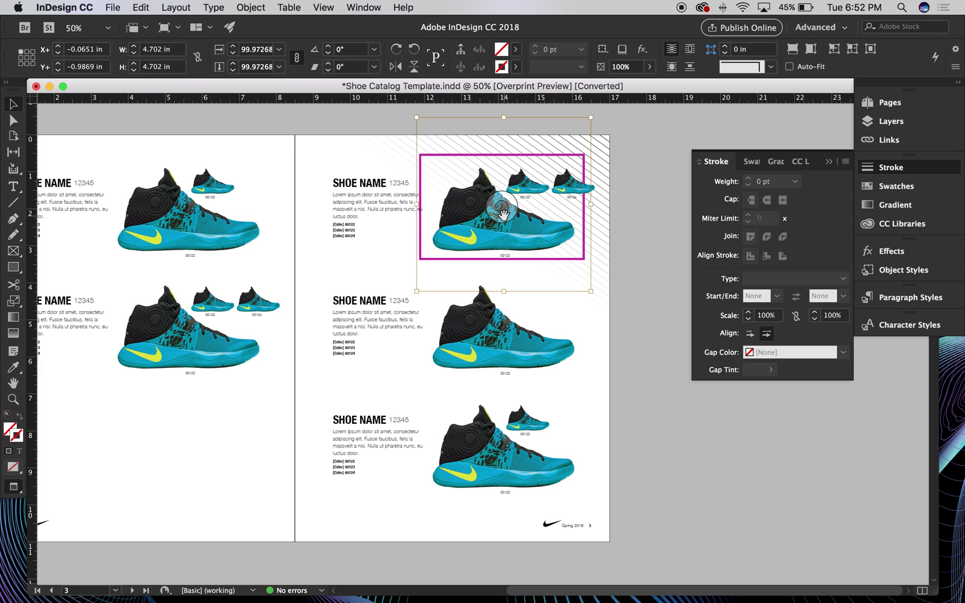
key("s")
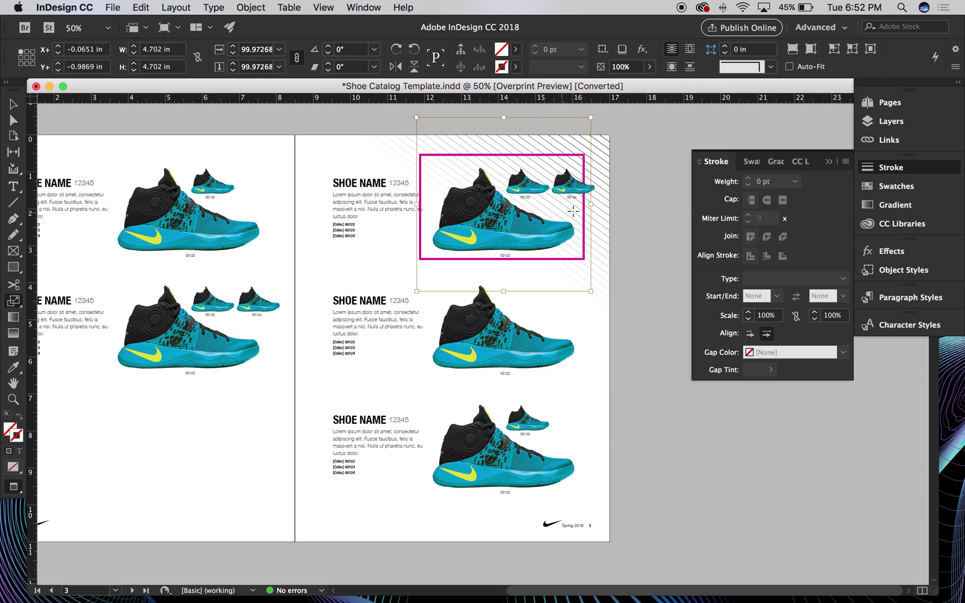
left_click_drag(573, 172, 621, 150)
Move the enlarged graphic completely outside its magenta frame, to an offset of about X -8.04 in, Y -1.10 in
key("v")
left_click(670, 146)
left_click_drag(498, 205, 398, 224)
left_click_drag(502, 207, 377, 261)
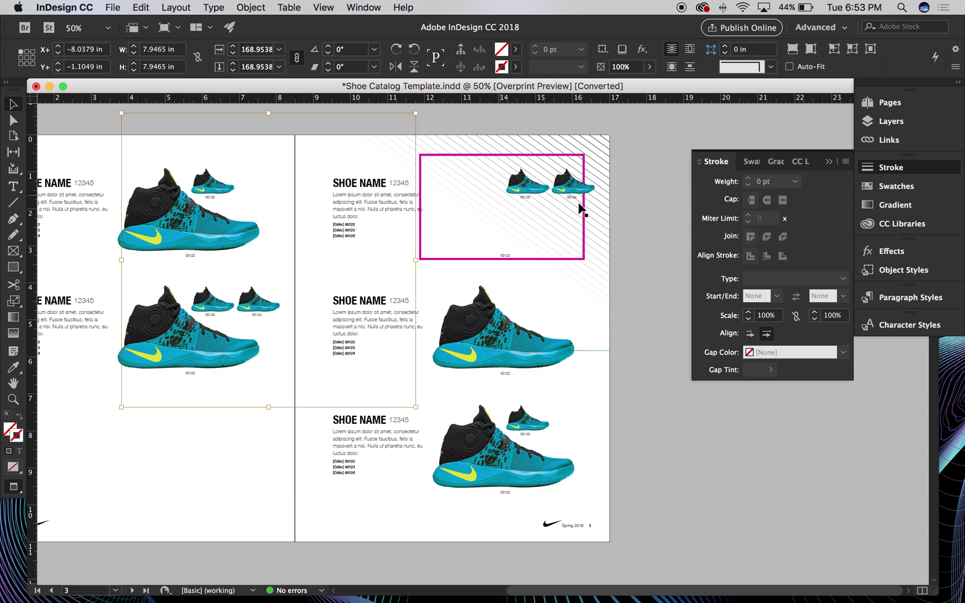
left_click(632, 193)
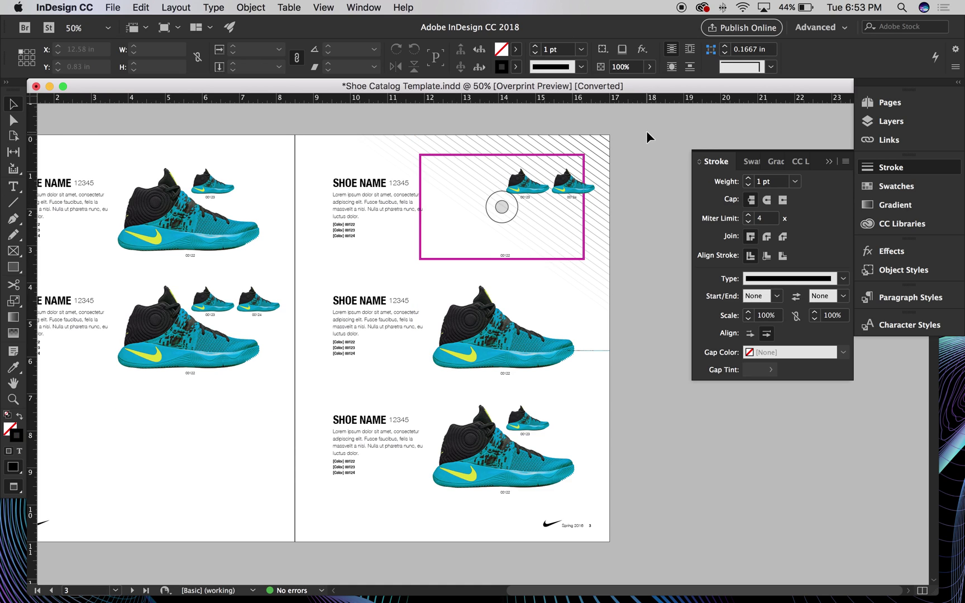
Move the out-of-frame shoe graphic to an offset of about X -6.18 in, Y -0.76 in, undo the move, and reselect the graphic
left_click(497, 207)
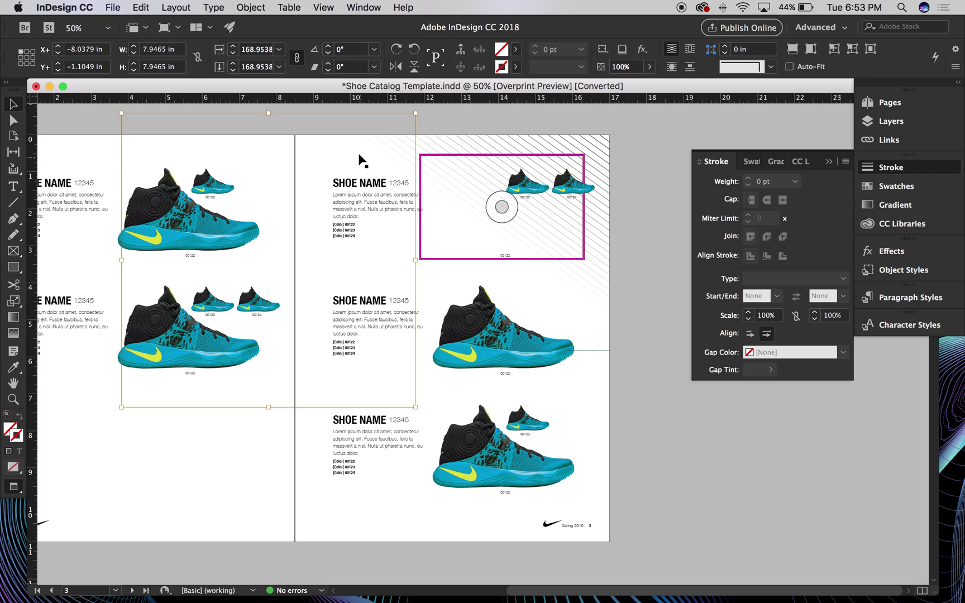
left_click(478, 148)
left_click(498, 205)
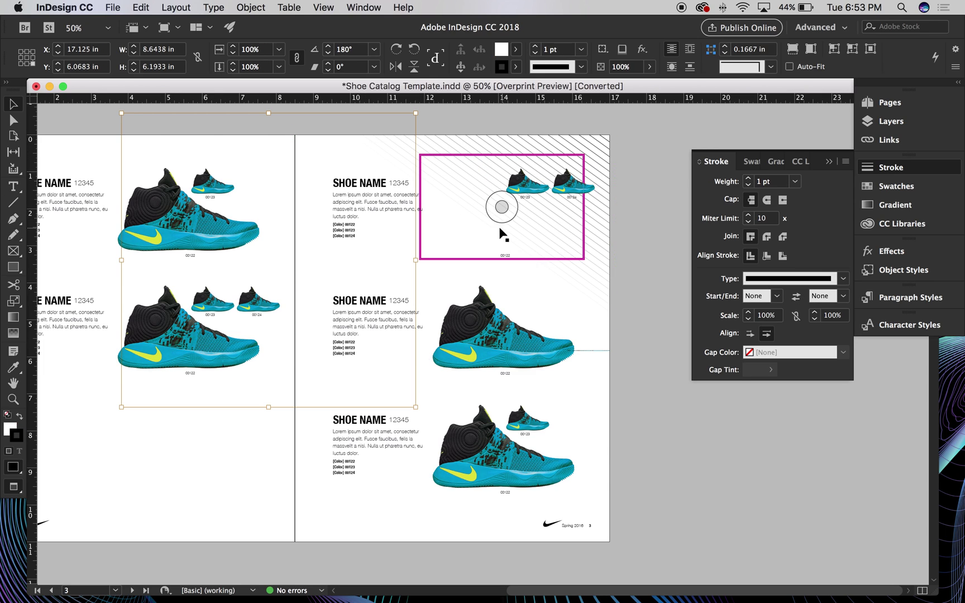
left_click_drag(498, 200, 583, 215)
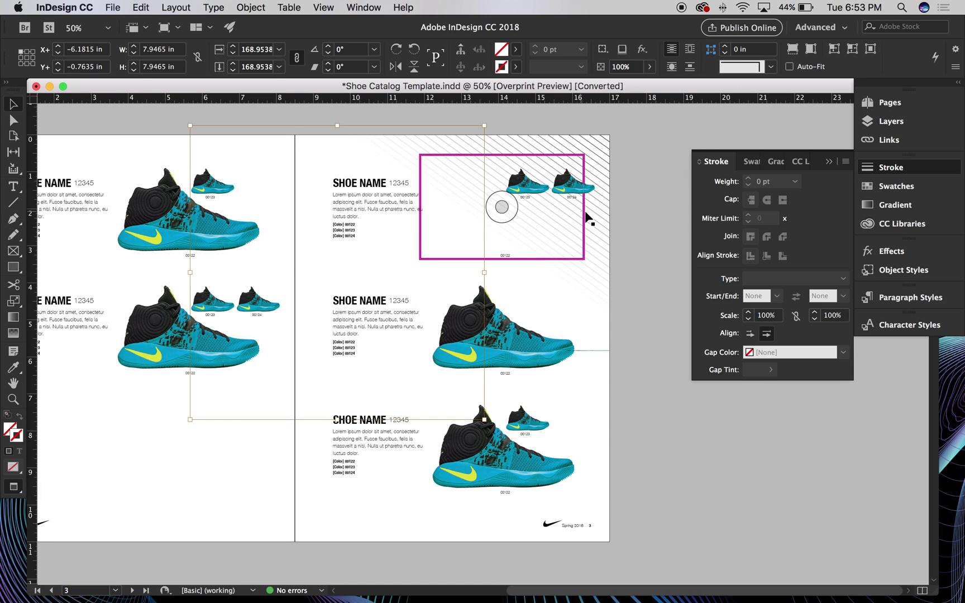
key("super+z")
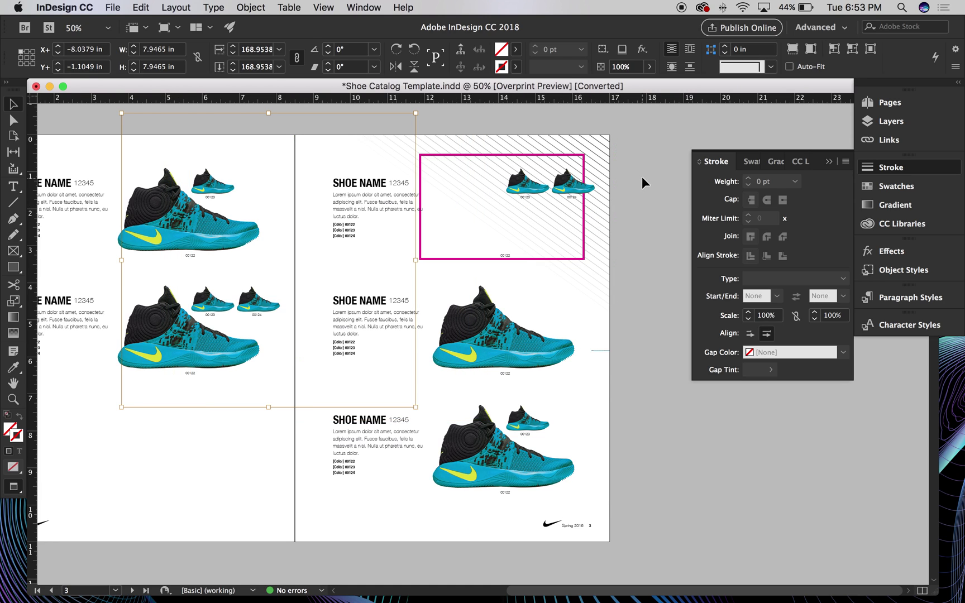
left_click(642, 177)
left_click(501, 207)
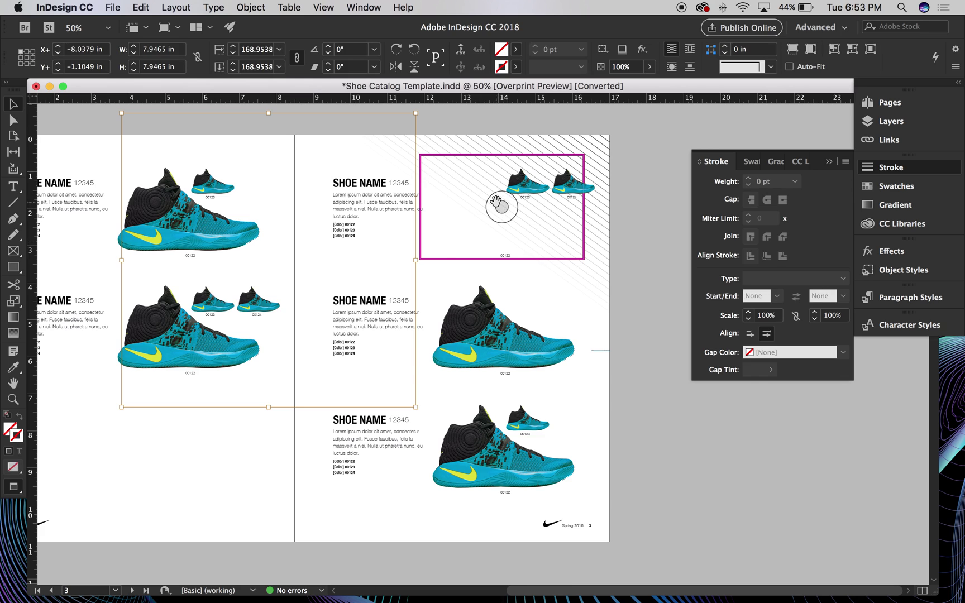
Fit the out-of-frame shoe graphic to its magenta frame with Fit Content to Frame
left_click(213, 7)
mouse_move(244, 4)
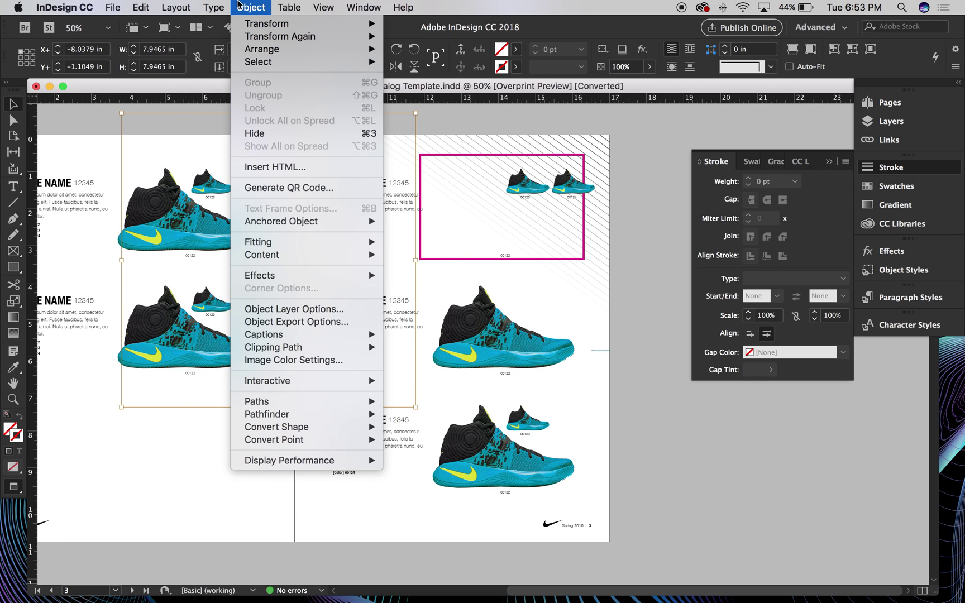
mouse_move(196, 6)
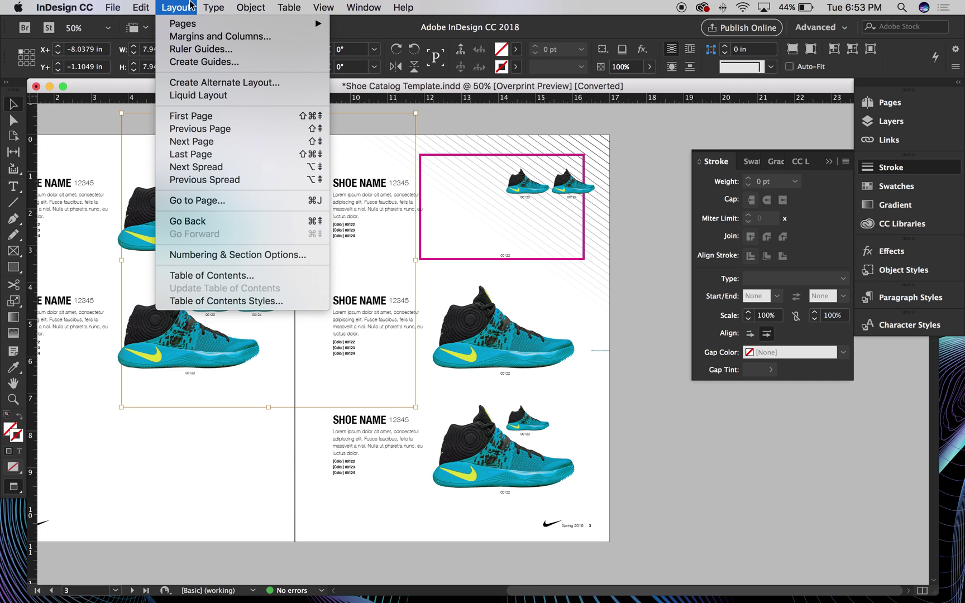
mouse_move(144, 4)
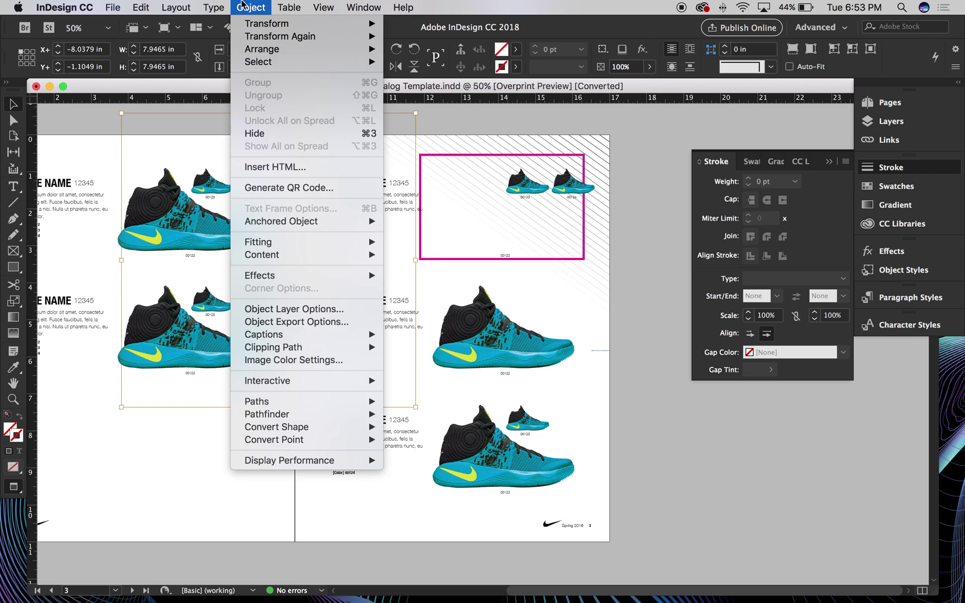
mouse_move(259, 279)
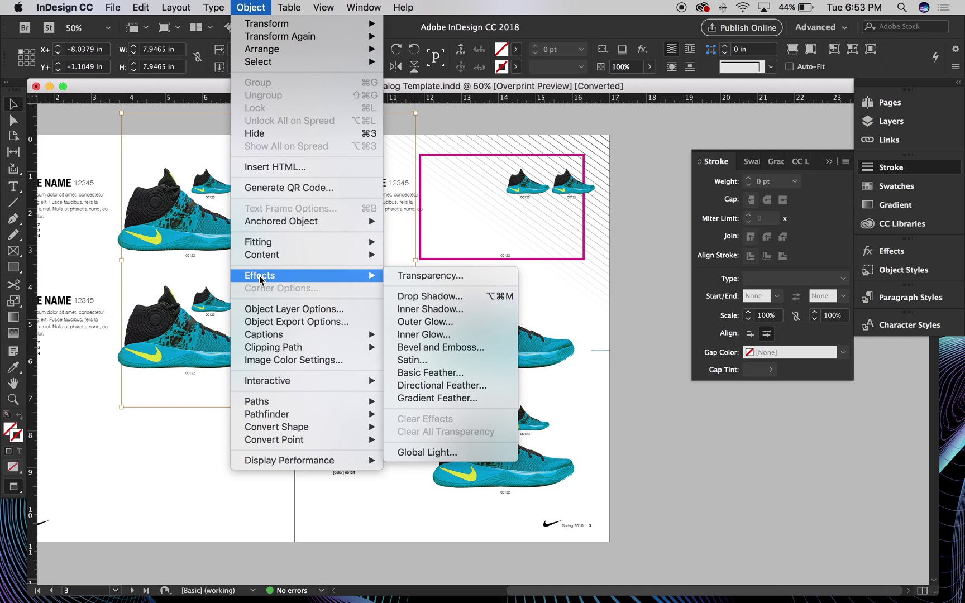
mouse_move(268, 242)
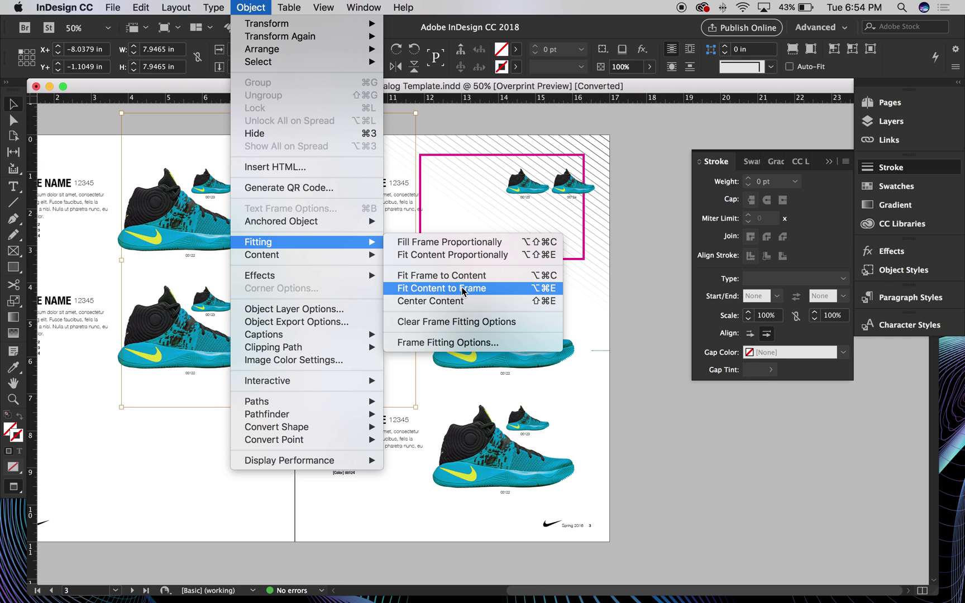
left_click(461, 290)
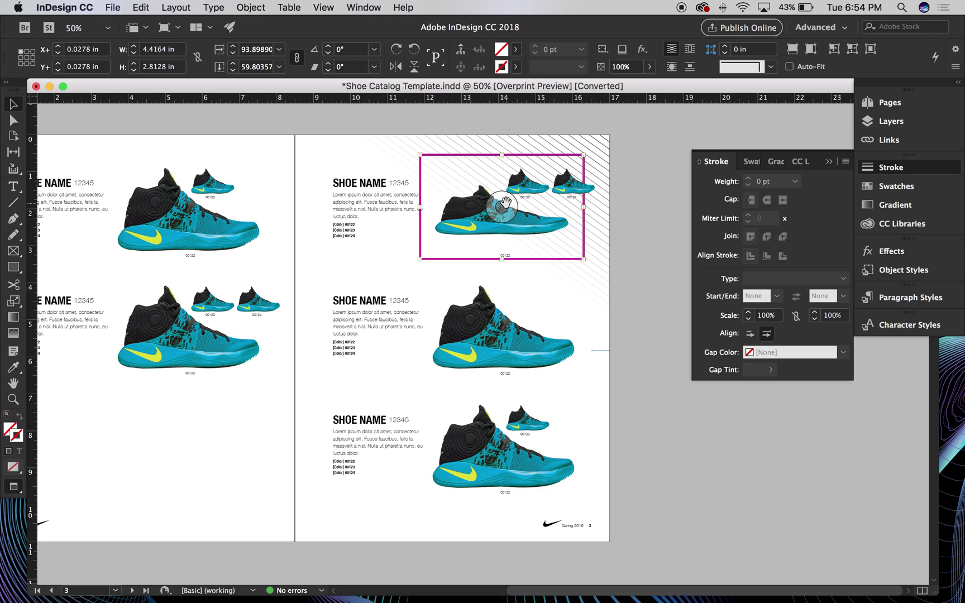
Try Fit Content Proportionally on the shoe graphic, reapply Fit Content to Frame, and undo the fitting changes
key("super+alt+shift+e")
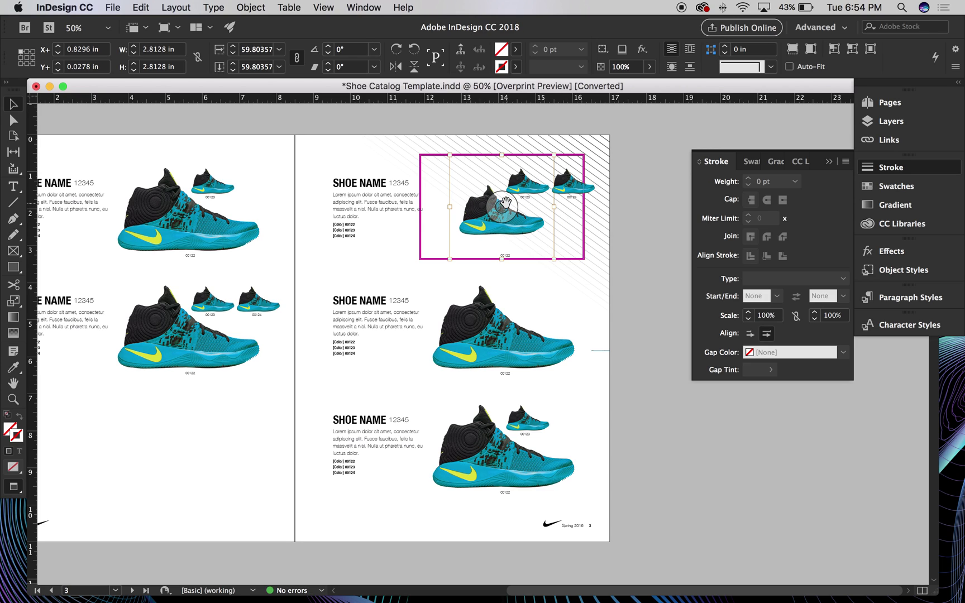
key("super+alt+e")
left_click(209, 6)
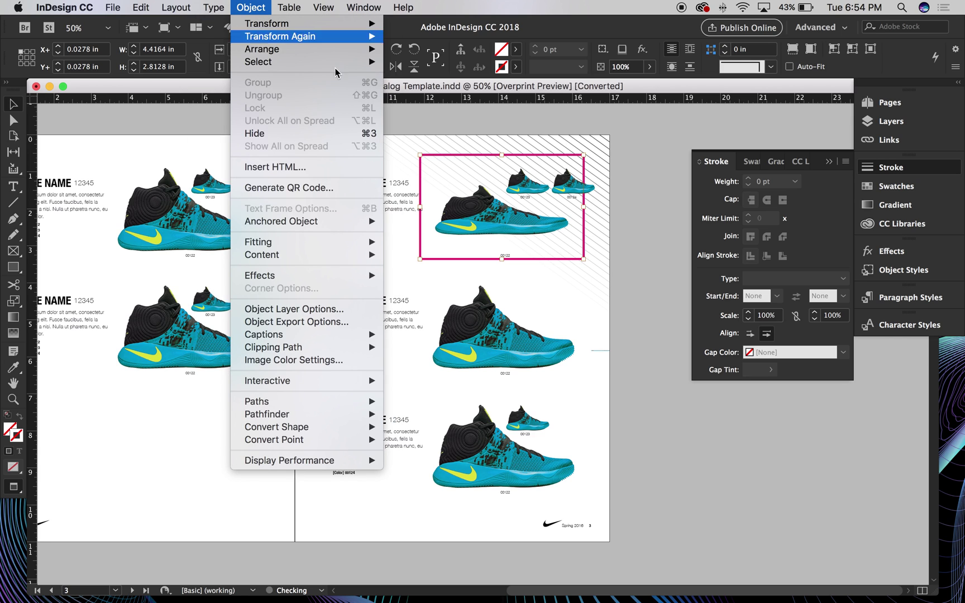
left_click(631, 204)
key("super+z")
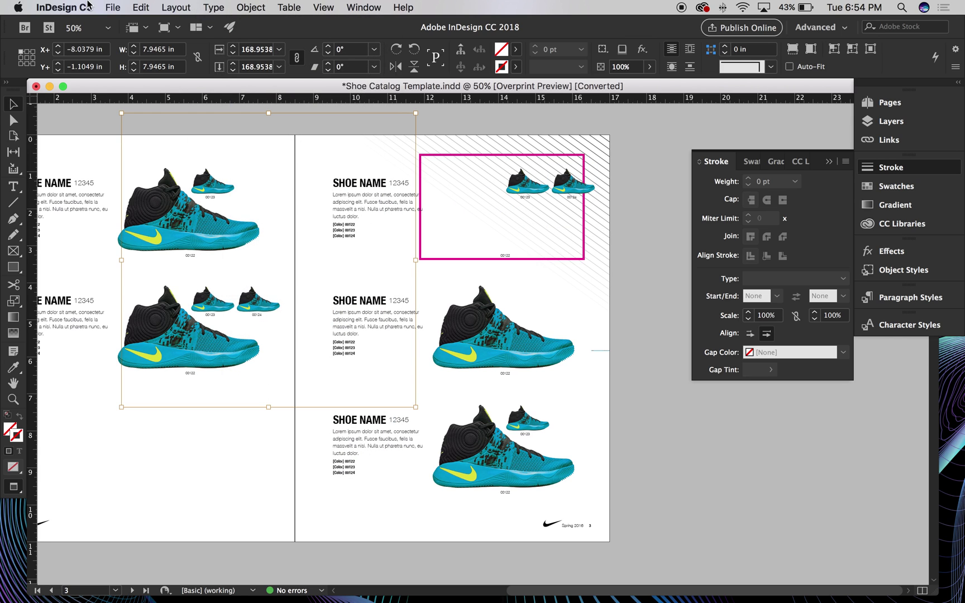
Fit the shoe graphic proportionally inside its magenta frame, switch it to Fill Frame Proportionally, and deselect it
left_click(251, 8)
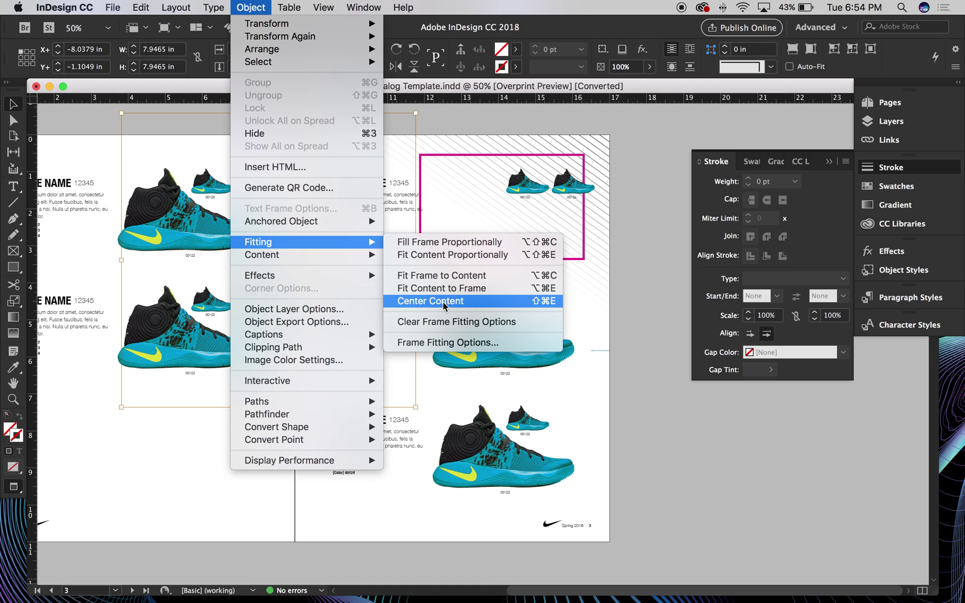
left_click(452, 254)
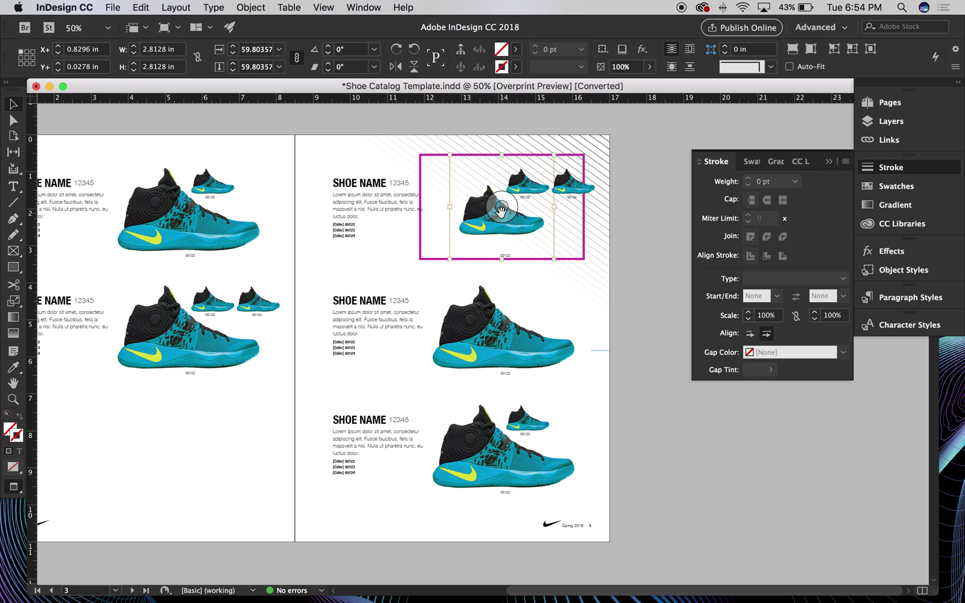
left_click(113, 7)
mouse_move(251, 8)
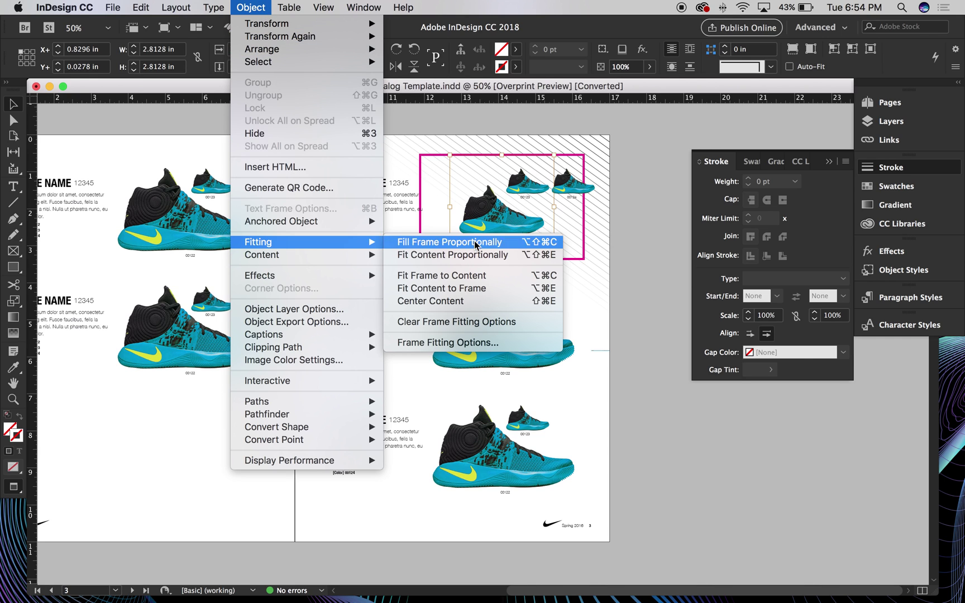
left_click(475, 244)
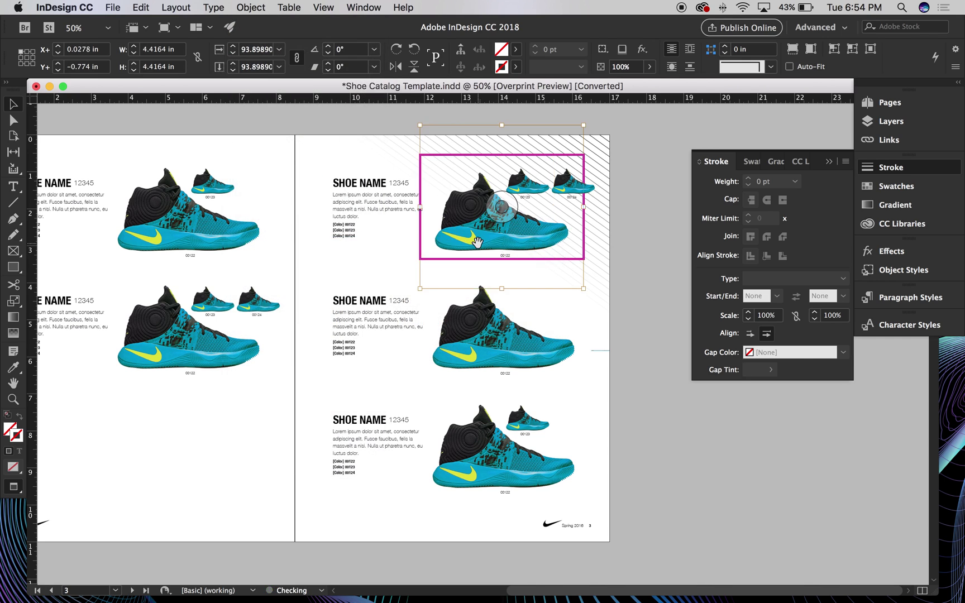
left_click(666, 177)
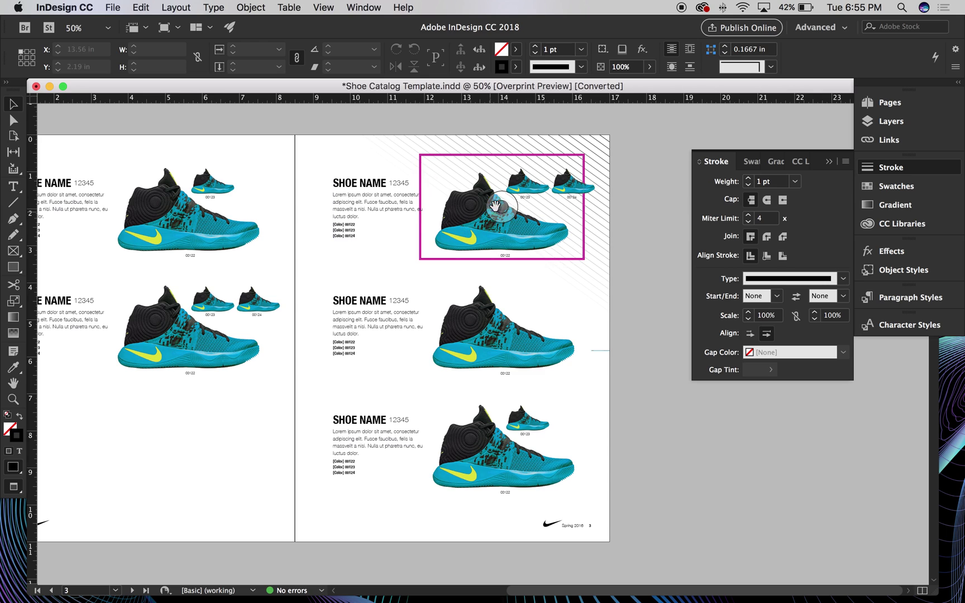
left_click(502, 206)
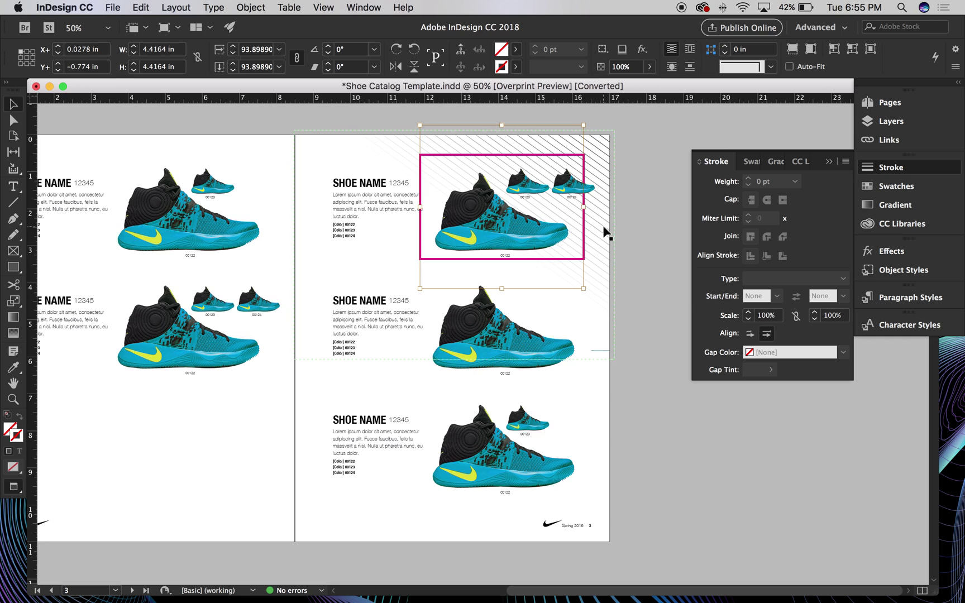
left_click(656, 227)
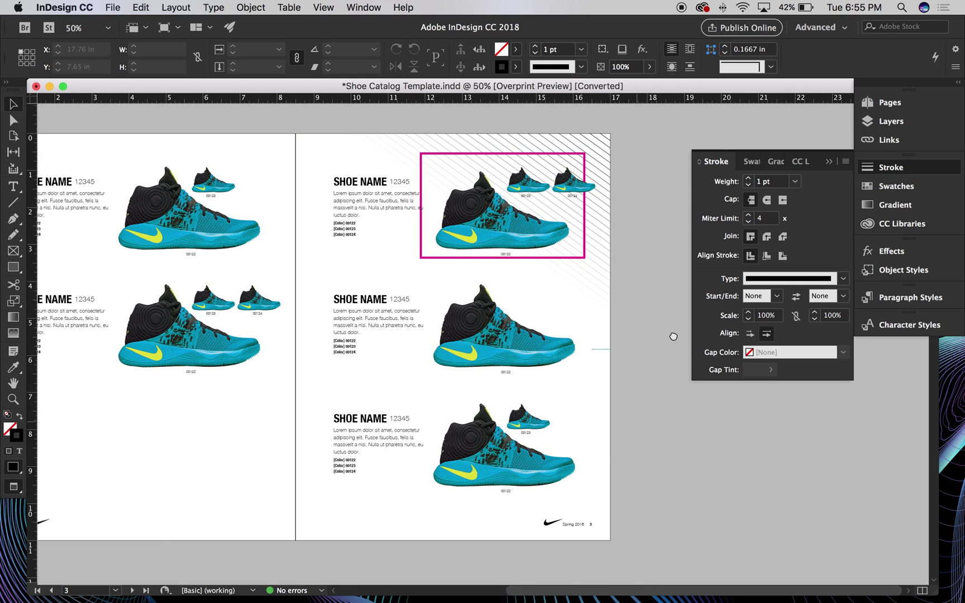
scroll(672, 334, "down", 3)
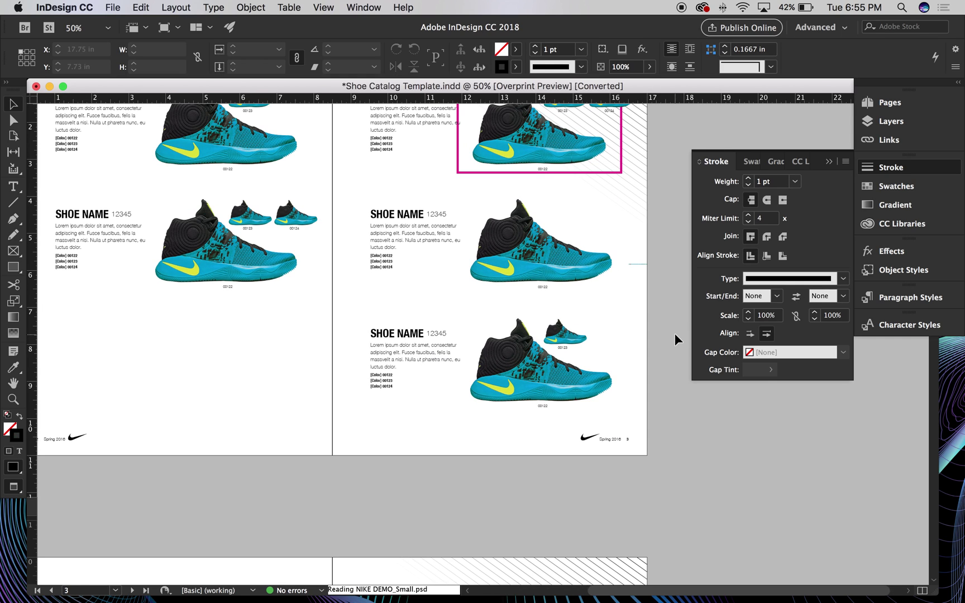